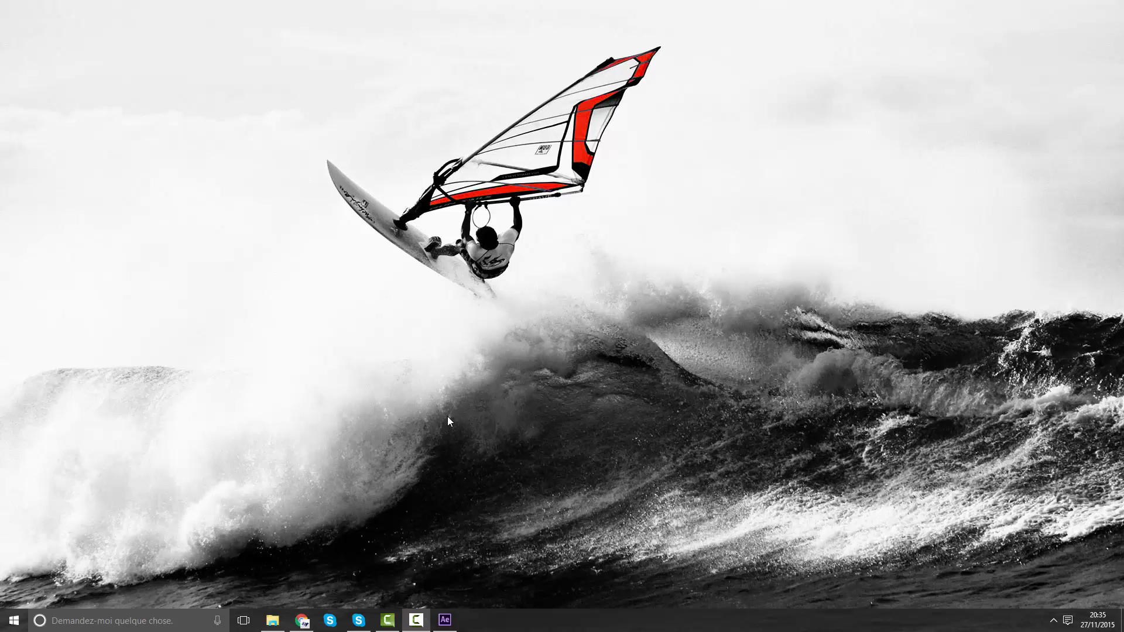
# Switch to Chrome, play the opening of the YouTube video "Bienvenue chez Jojol : High-Tech, Passion et Communauté" and minimize the browser.
pyautogui.click(302, 620)
pyautogui.click(403, 340)
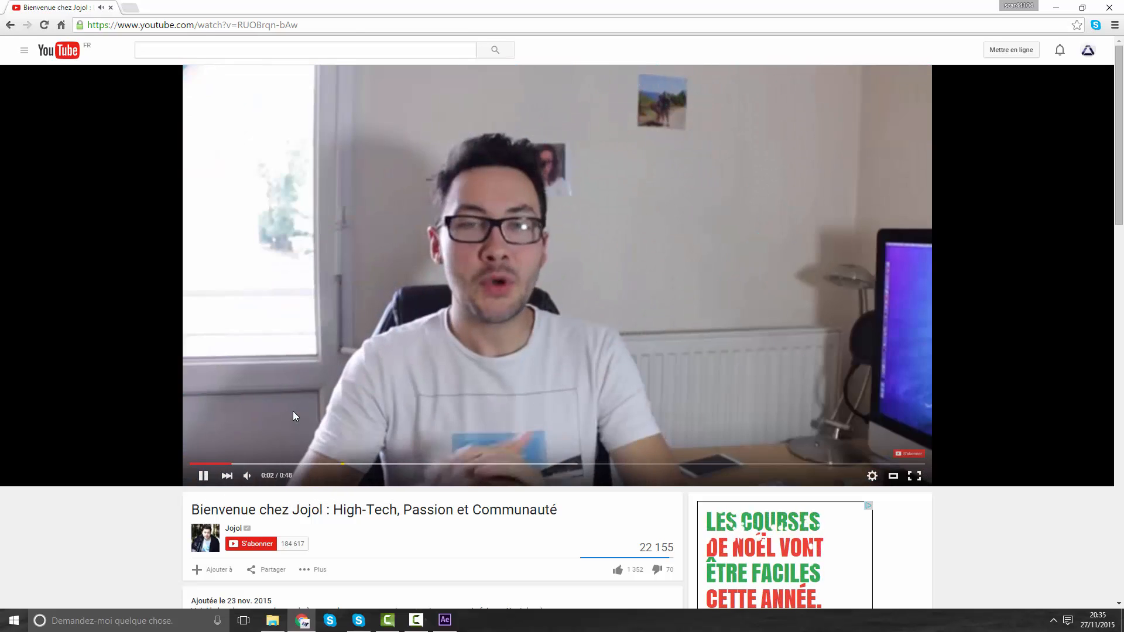
pyautogui.click(501, 409)
pyautogui.click(1056, 7)
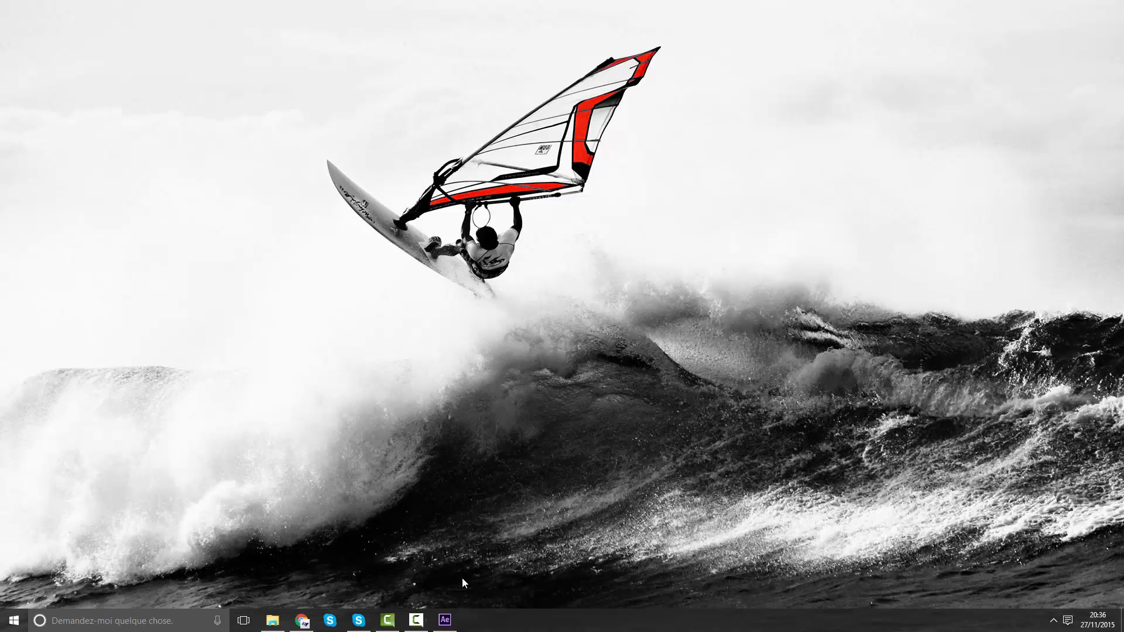
# Switch to After Effects and import logo.png from the jojotuto folder into the project's Image(s) folder.
pyautogui.click(451, 612)
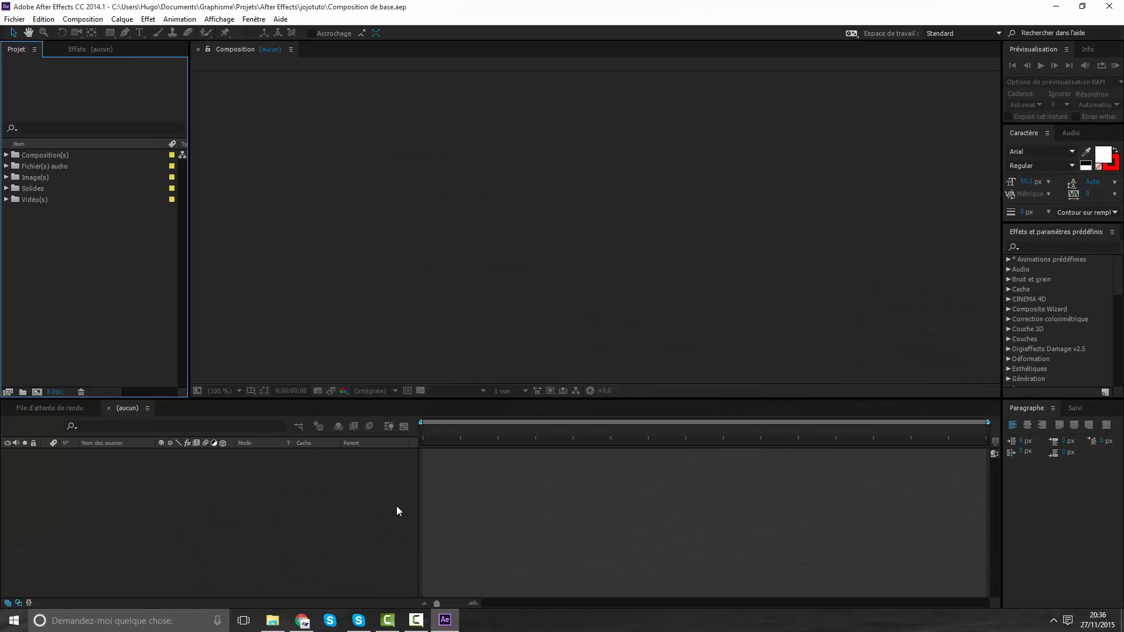
pyautogui.click(273, 620)
pyautogui.click(719, 324)
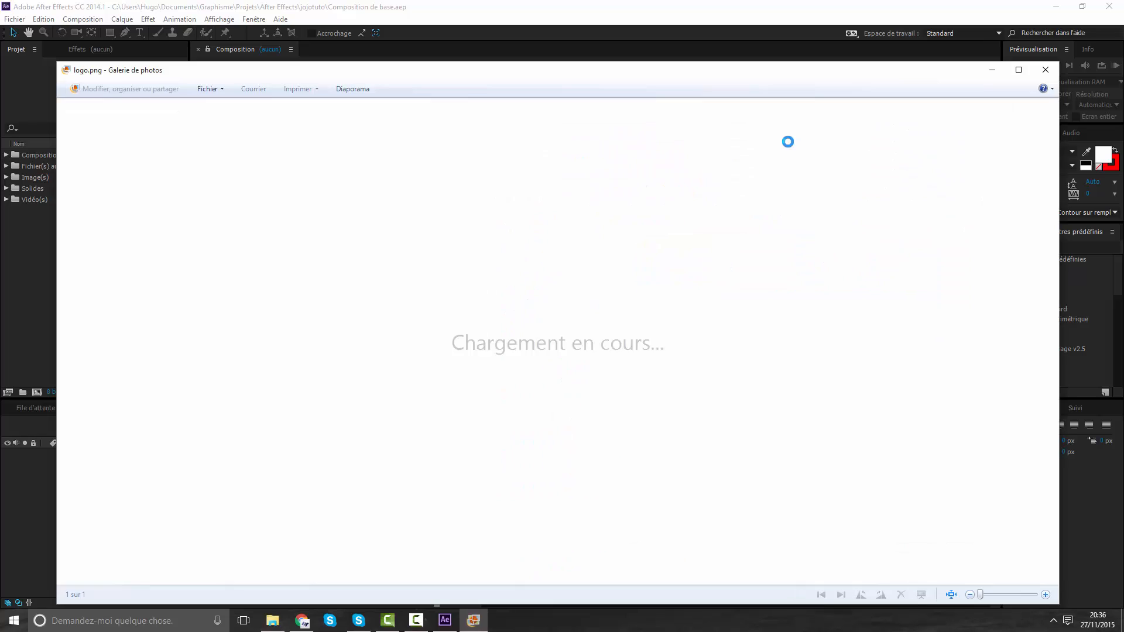
pyautogui.click(1044, 71)
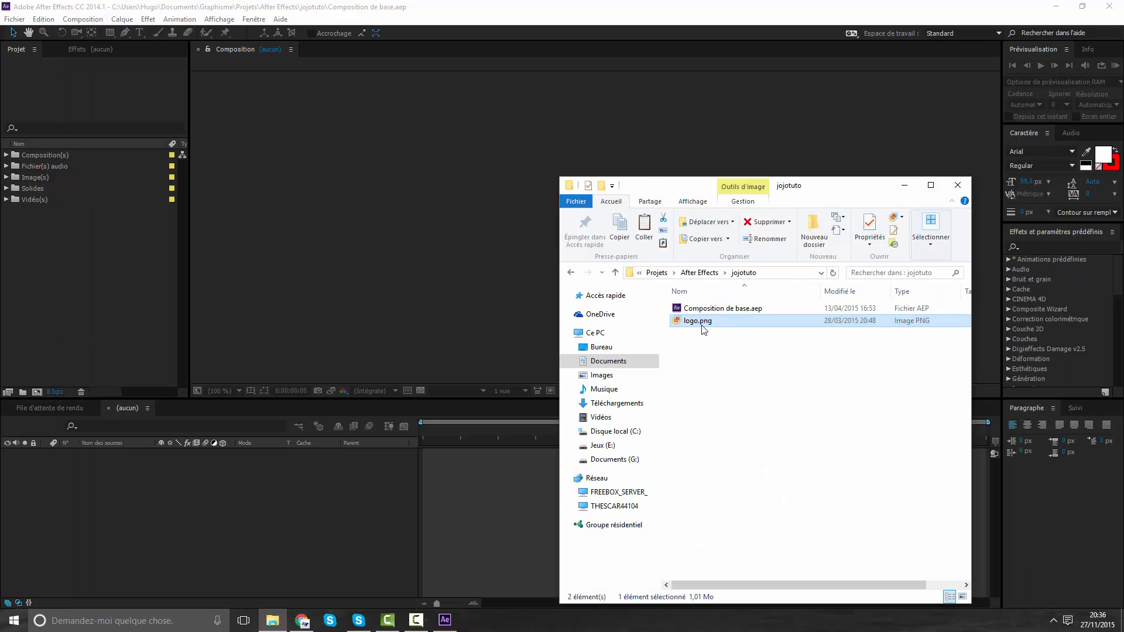
pyautogui.moveTo(763, 326); pyautogui.dragTo(133, 174)
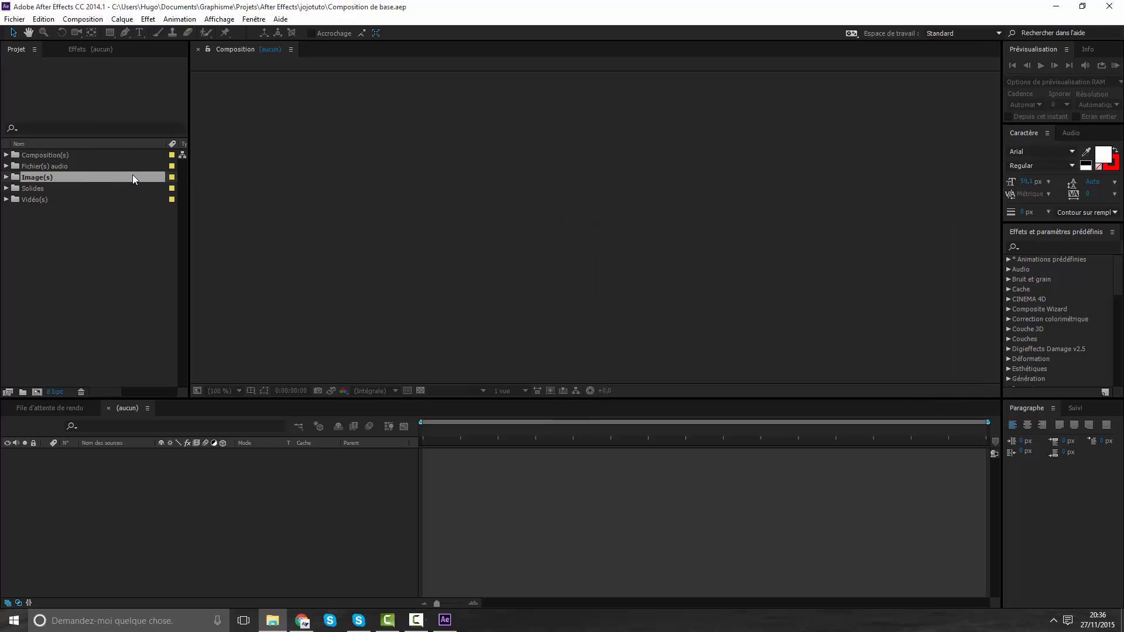
pyautogui.click(5, 176)
# Create a new 1920 x 1080 composition named "Intro" and file it in the Composition(s) folder.
pyautogui.rightClick(36, 251)
pyautogui.click(70, 261)
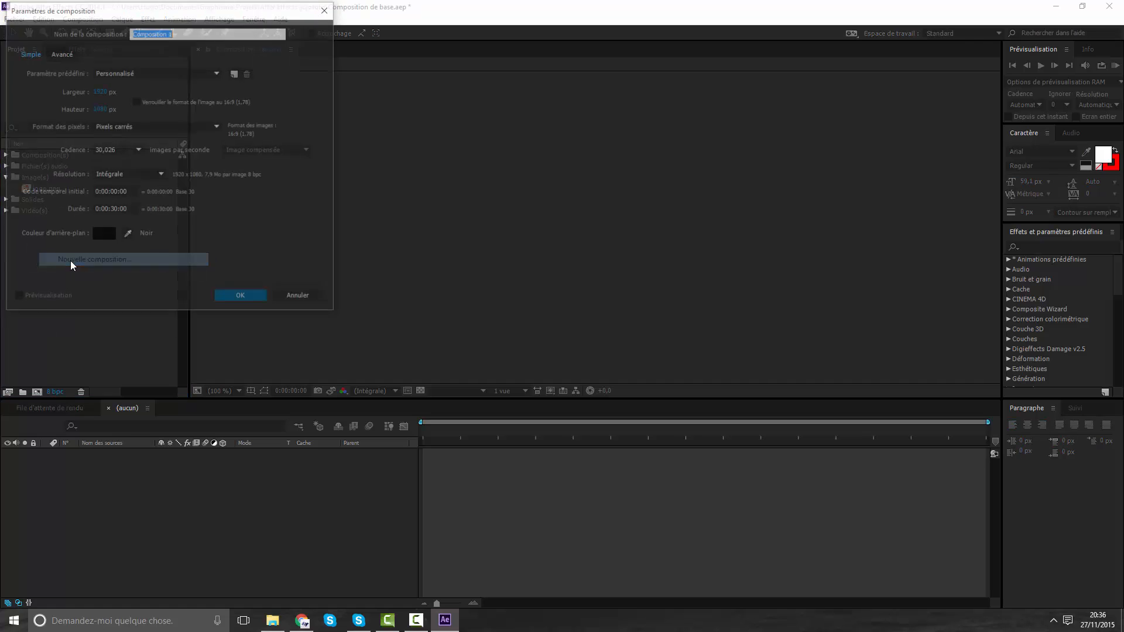
pyautogui.write('Intro')
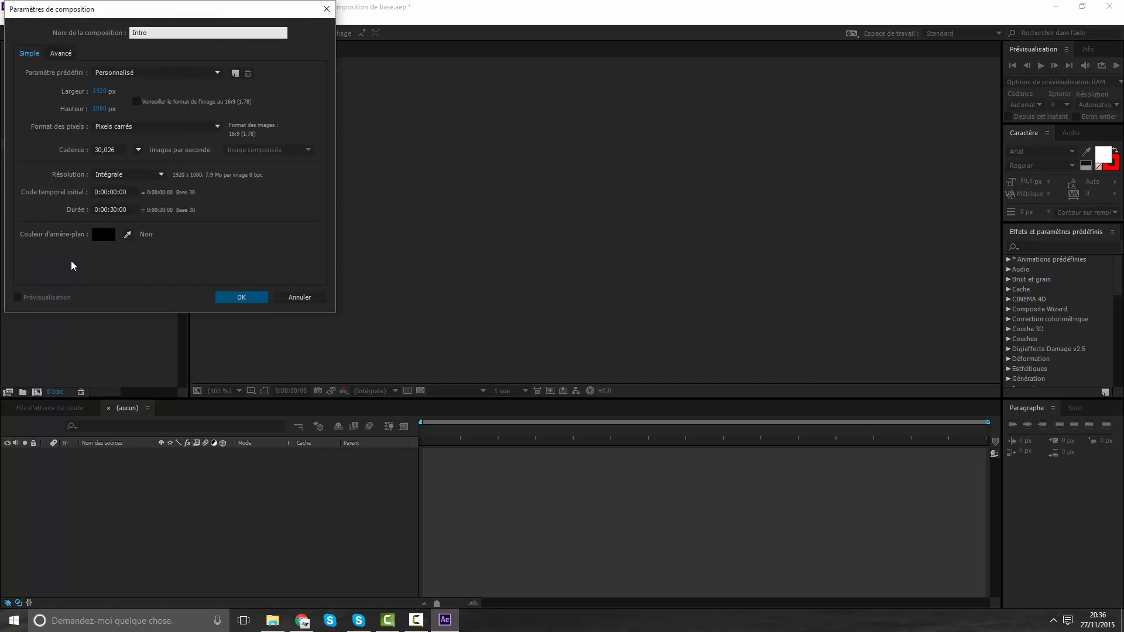
pyautogui.press('Return')
pyautogui.moveTo(50, 222); pyautogui.dragTo(58, 154)
pyautogui.click(6, 155)
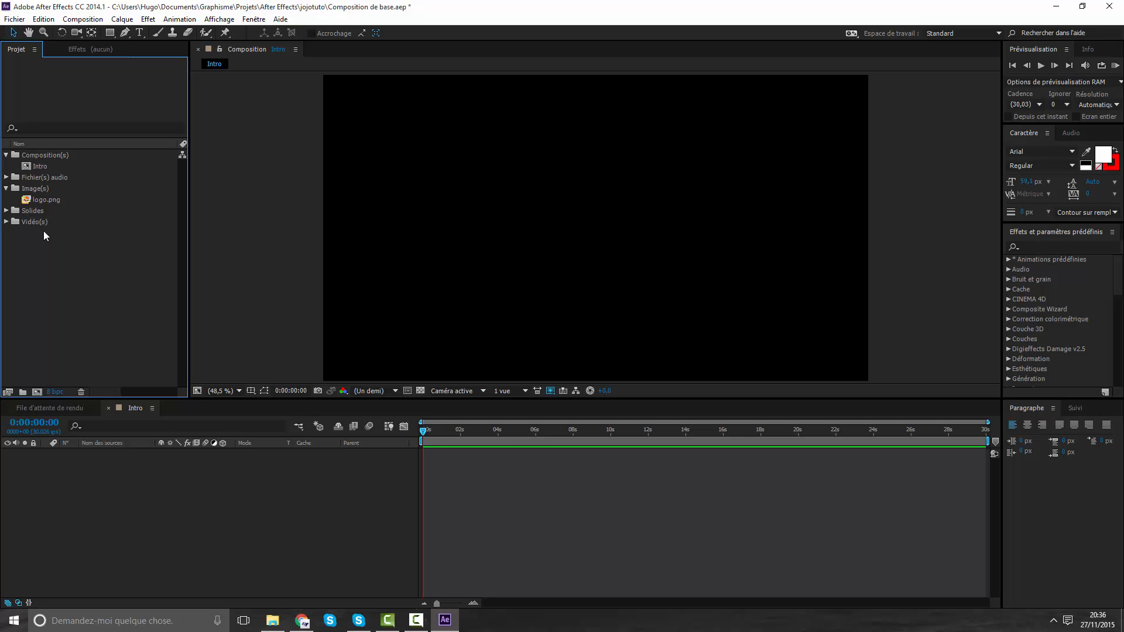
# Switch to Chrome, move the YouTube window off the main screen, and close the jojotuto folder window.
pyautogui.click(272, 620)
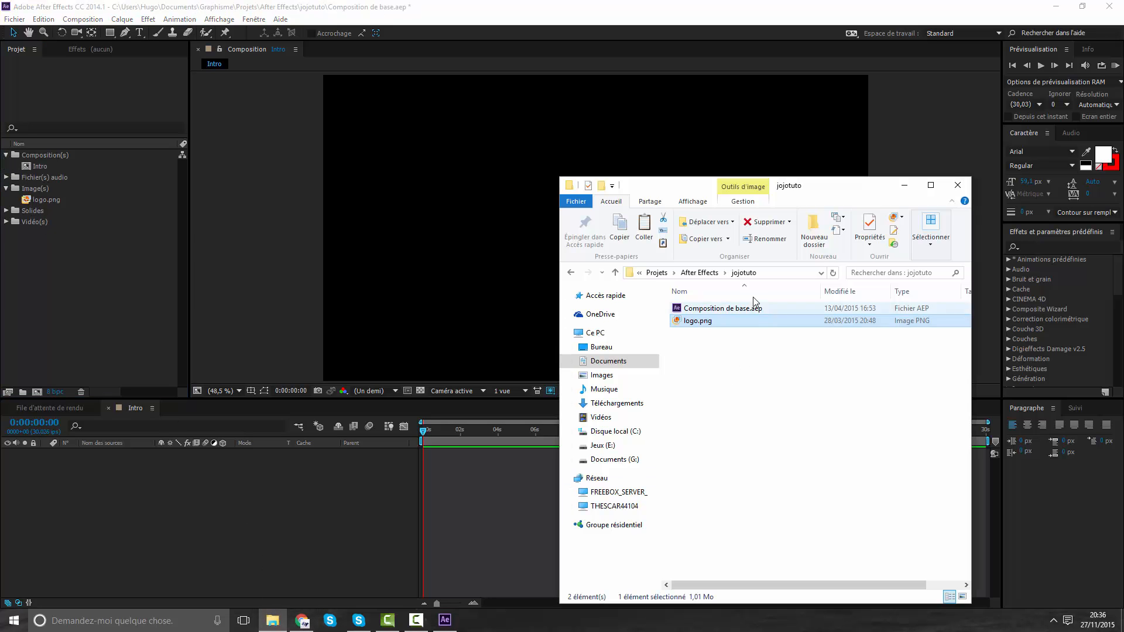
pyautogui.click(301, 620)
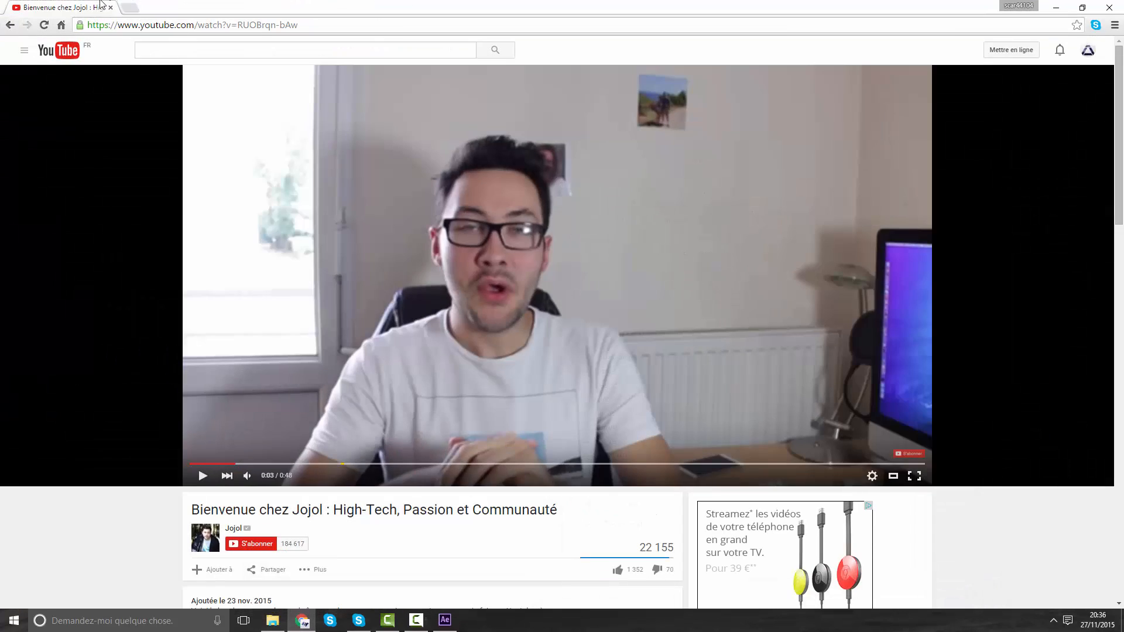
pyautogui.moveTo(311, 195); pyautogui.dragTo(1123, 585)
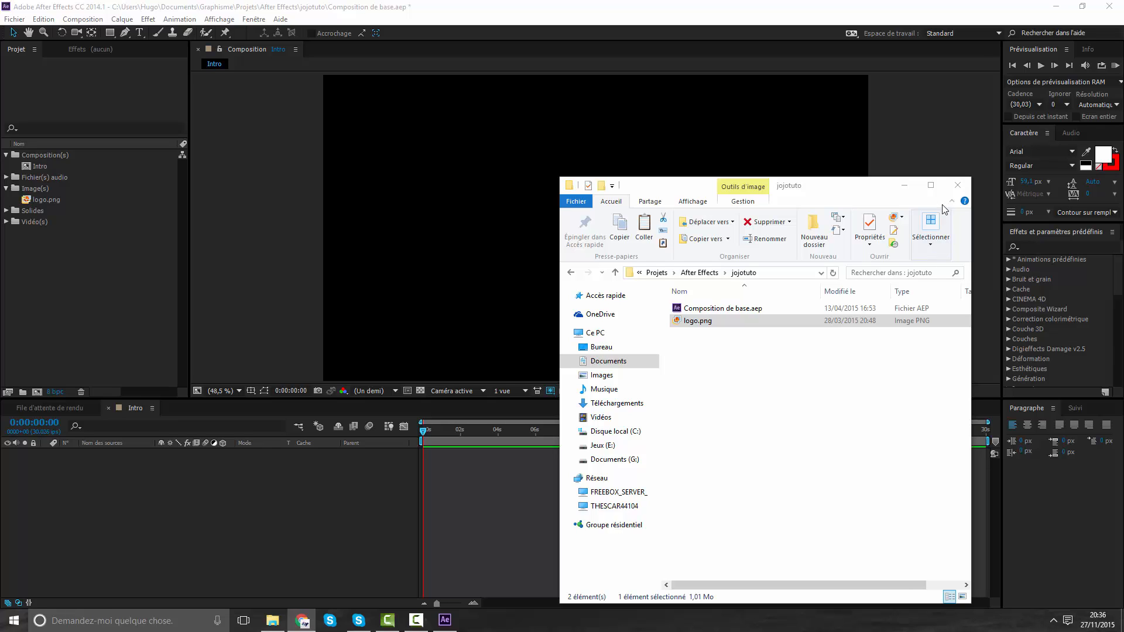
pyautogui.click(957, 186)
# Create a composition-sized solid named "Bleu" in Intro, sampling its blue from the off-screen reference.
pyautogui.rightClick(493, 518)
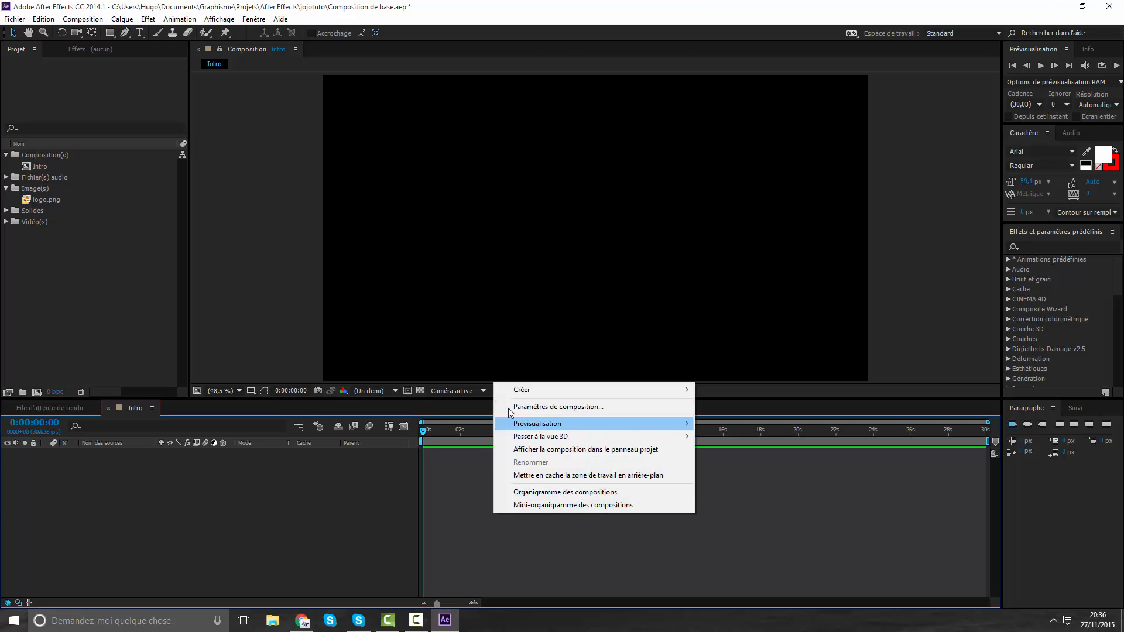
pyautogui.moveTo(517, 389)
pyautogui.click(760, 420)
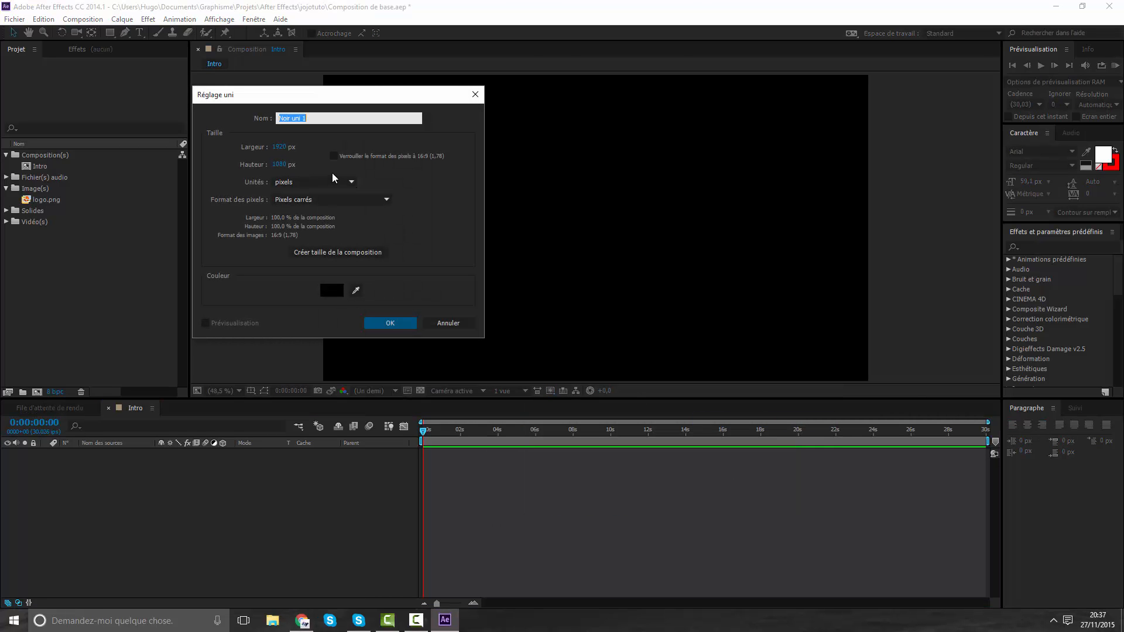
pyautogui.write('Bleu')
pyautogui.click(356, 290)
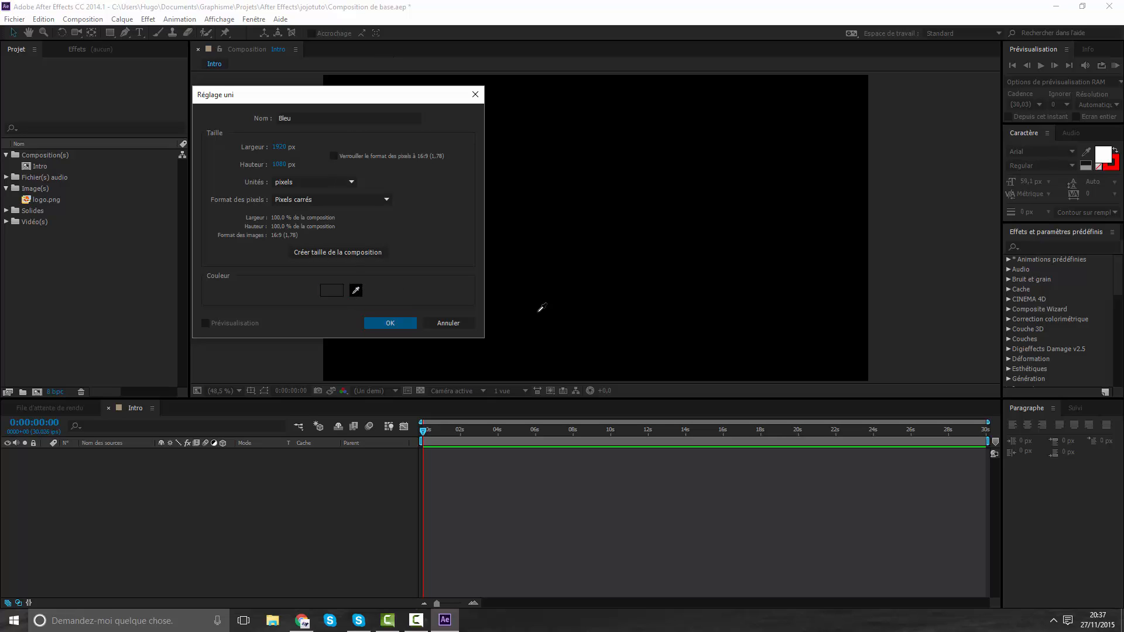
pyautogui.click(1123, 340)
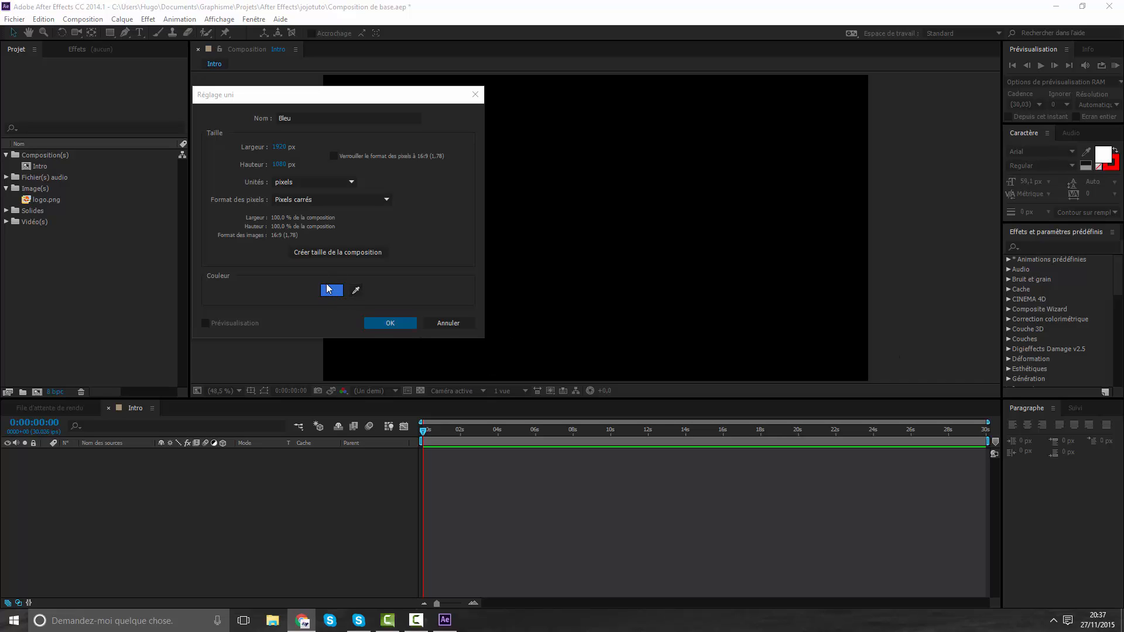
pyautogui.click(378, 322)
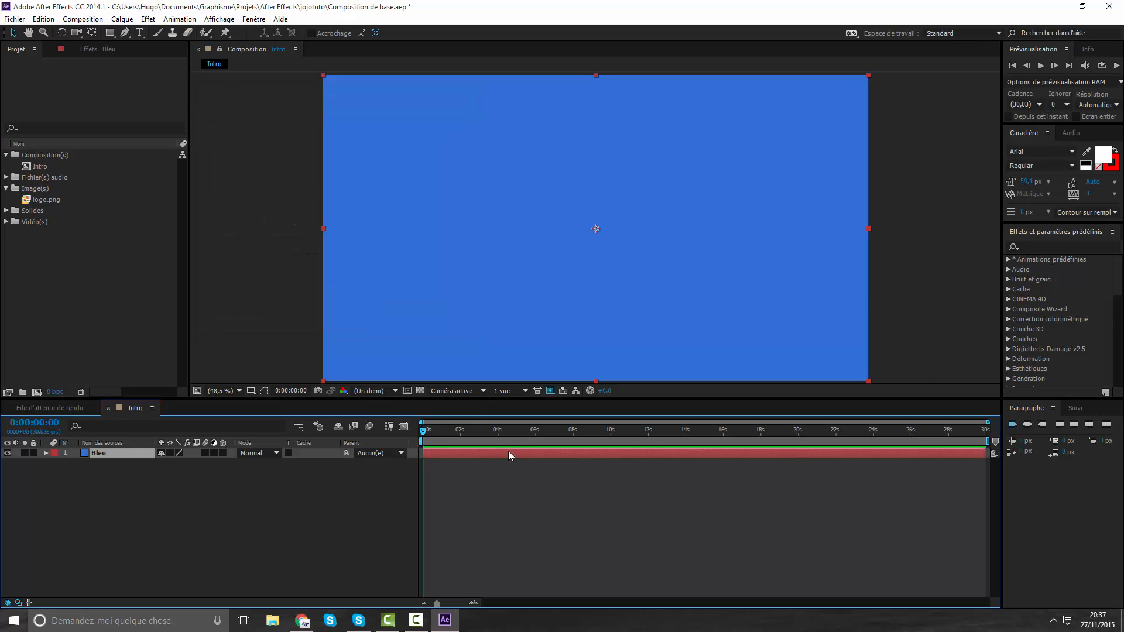
# Add a second composition-sized solid named "Vert" above the blue one, sampling its turquoise green from the off-screen reference.
pyautogui.rightClick(489, 502)
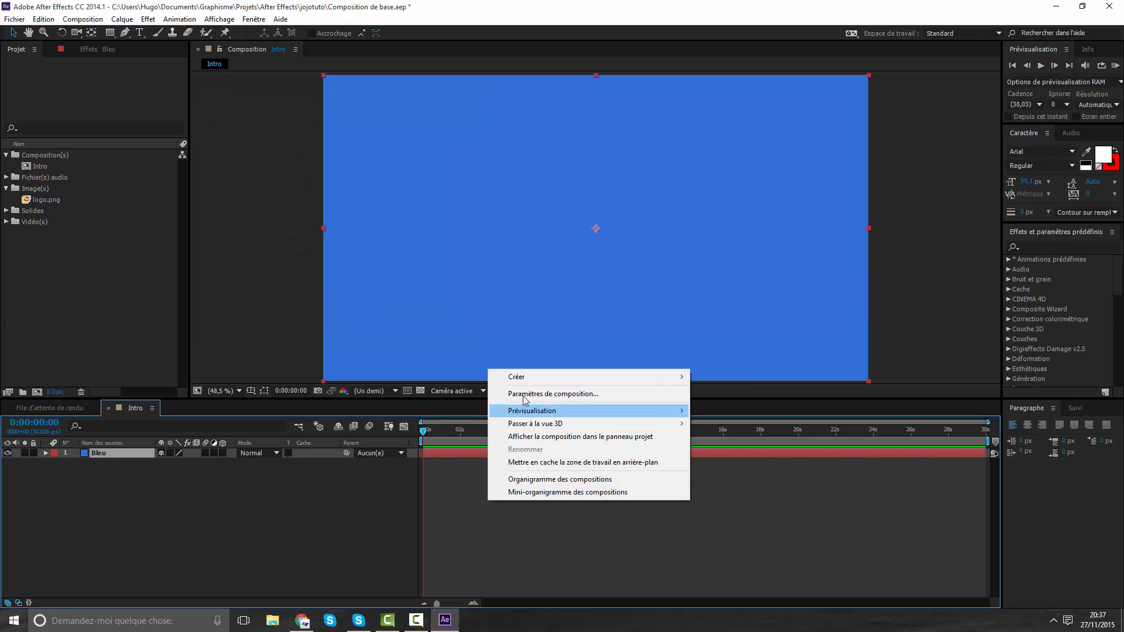
pyautogui.click(527, 390)
pyautogui.rightClick(488, 515)
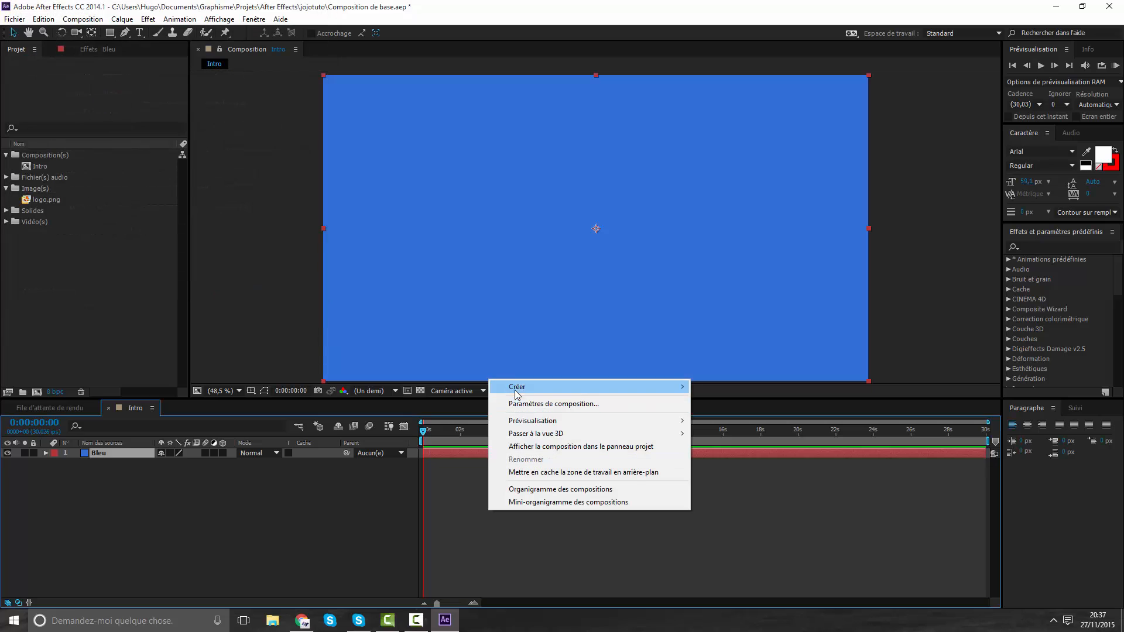
pyautogui.moveTo(515, 383)
pyautogui.click(745, 417)
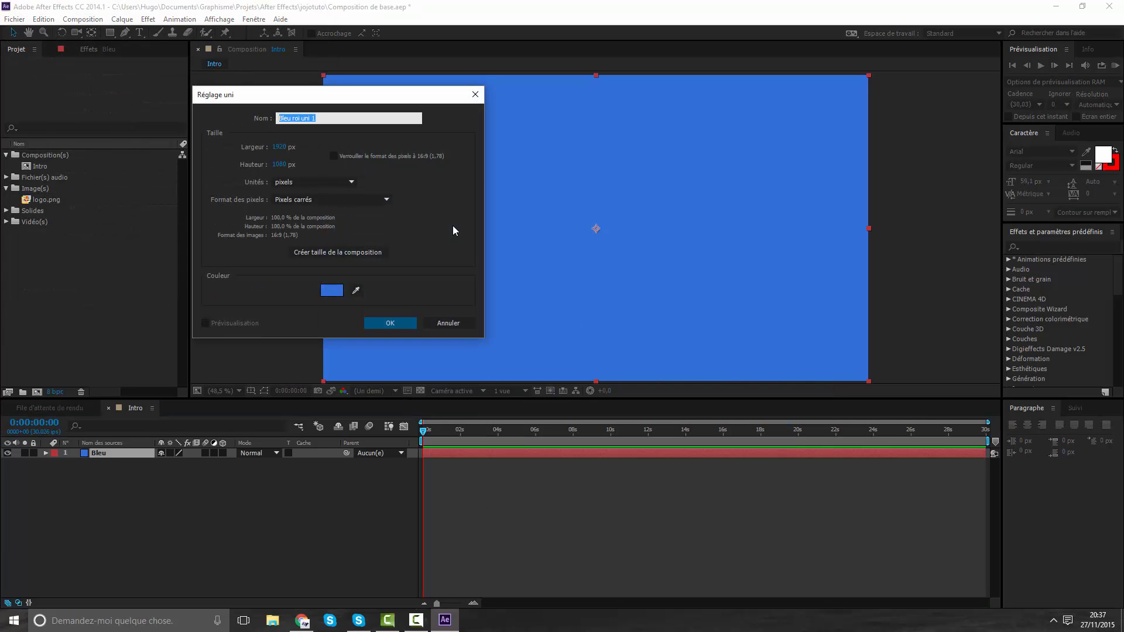
pyautogui.write('Vert')
pyautogui.click(356, 290)
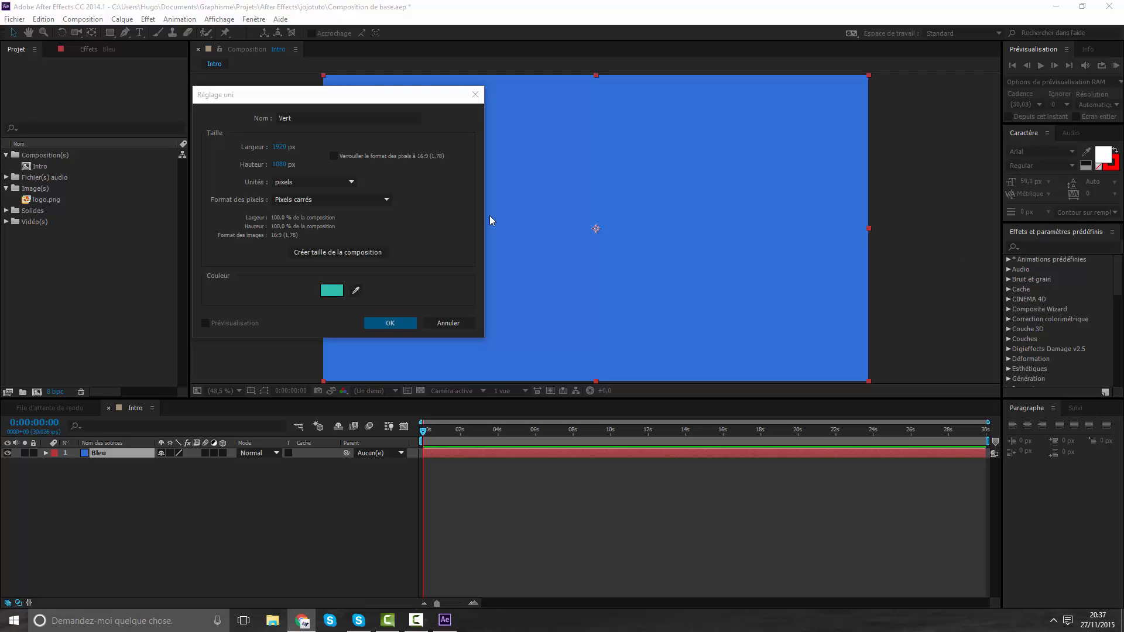
pyautogui.click(389, 323)
pyautogui.click(478, 538)
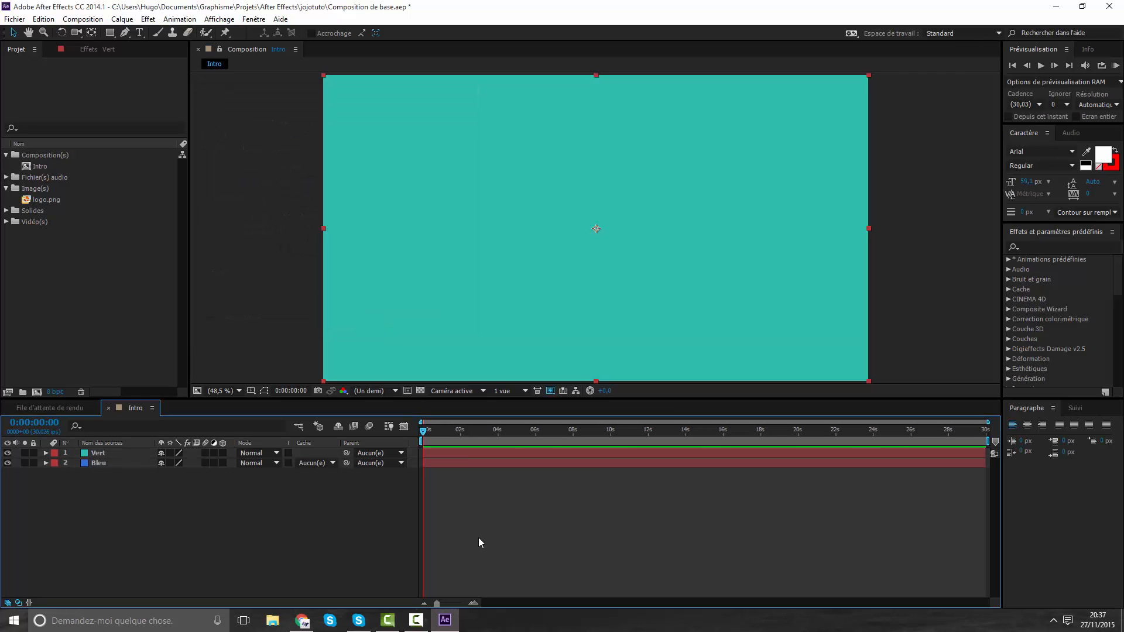
# Select the Vert layer, show the title/action safe guides and inspect the centre mark of the composition.
pyautogui.click(463, 452)
pyautogui.click(251, 391)
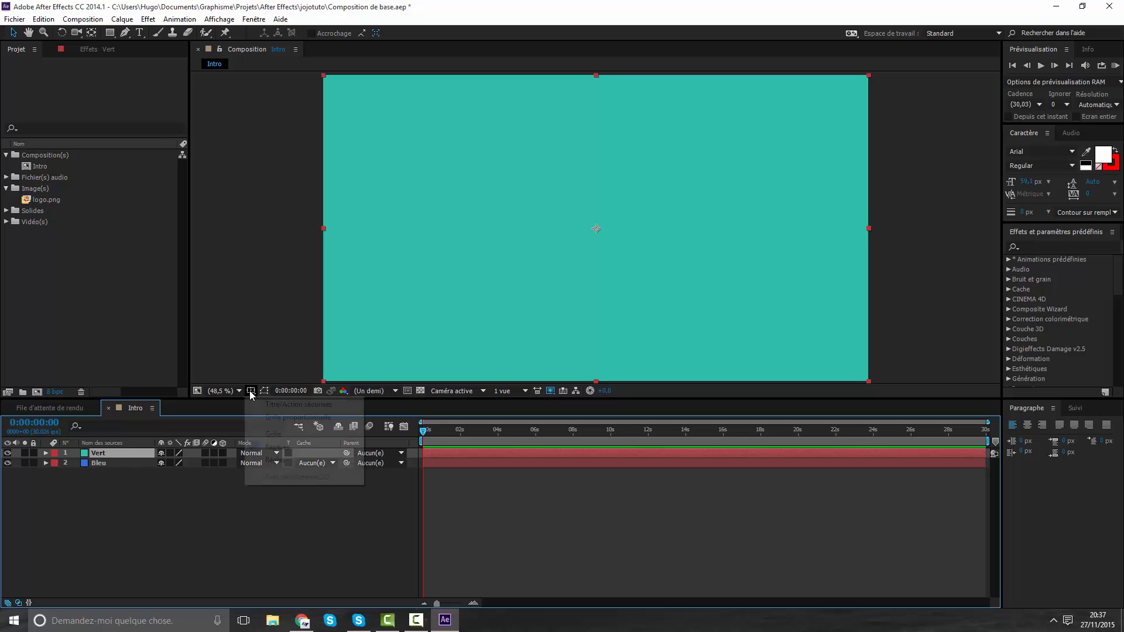
pyautogui.click(261, 404)
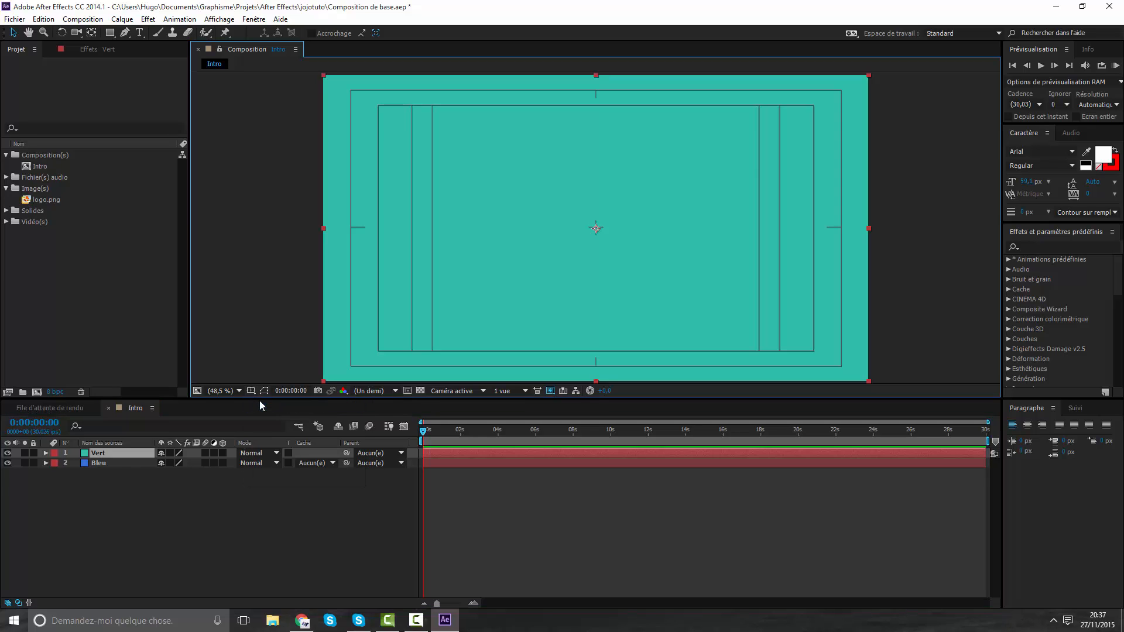
pyautogui.scroll(7, 630, 269)
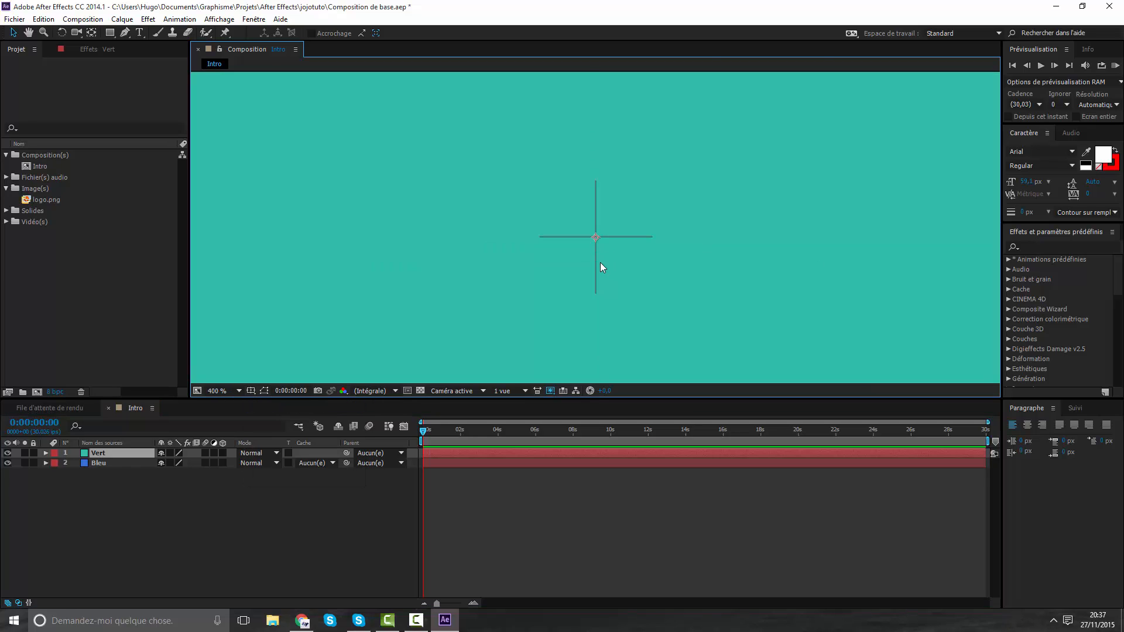
pyautogui.scroll(-7, 579, 258)
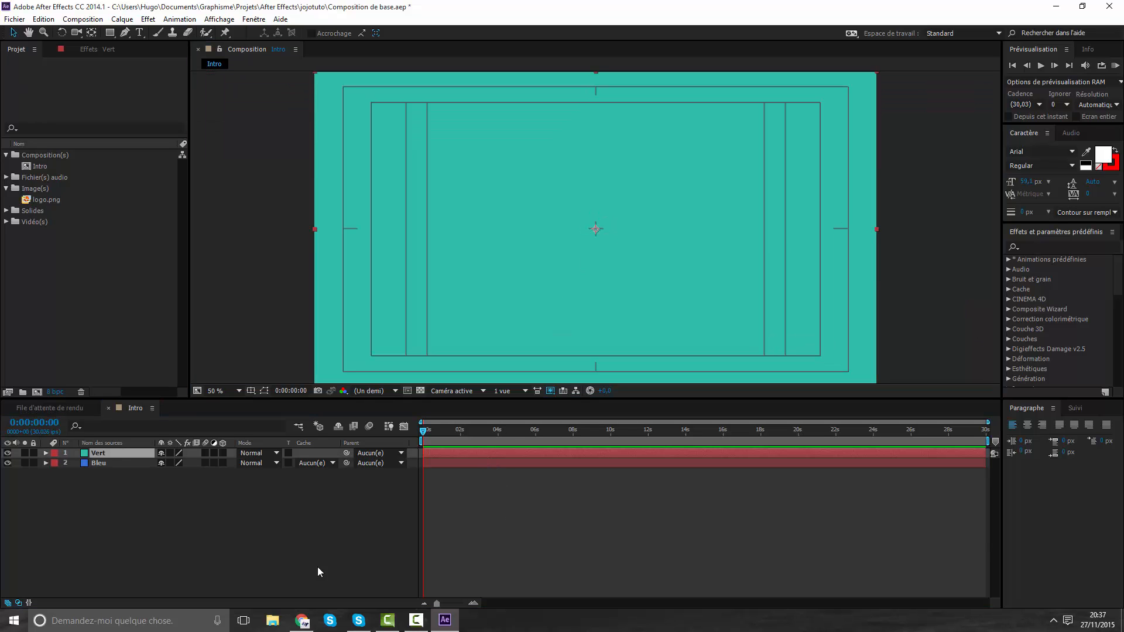
# Open the reference video Tuto Intro Jojol.mp4 from the Créations folder under Documents, Graphisme, Vidéos.
pyautogui.click(272, 620)
pyautogui.click(624, 185)
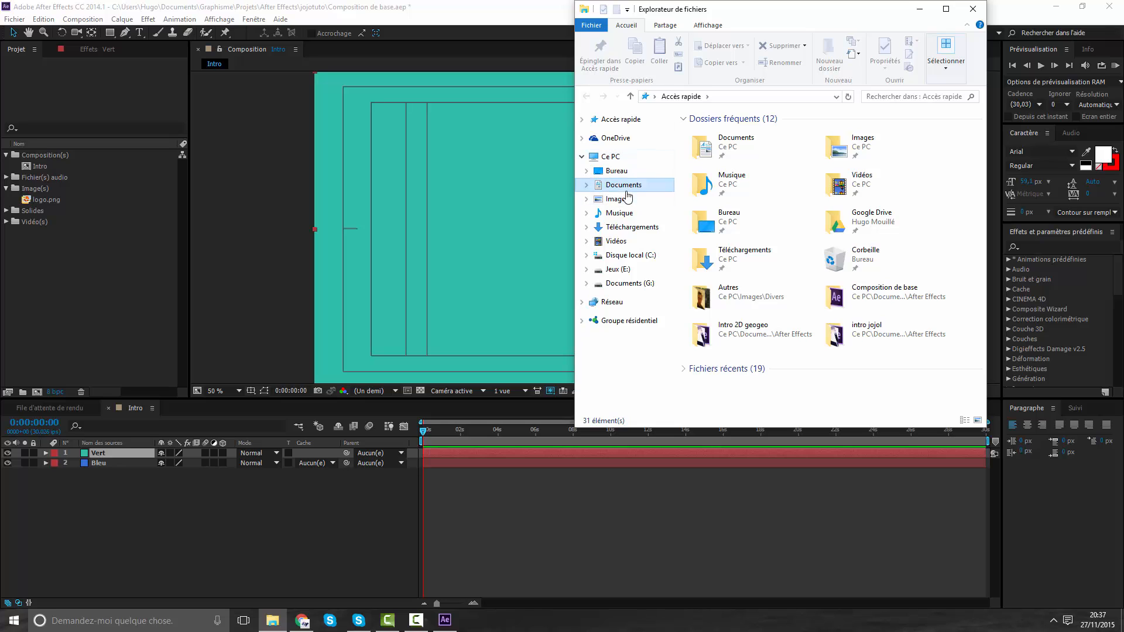
pyautogui.doubleClick(796, 194)
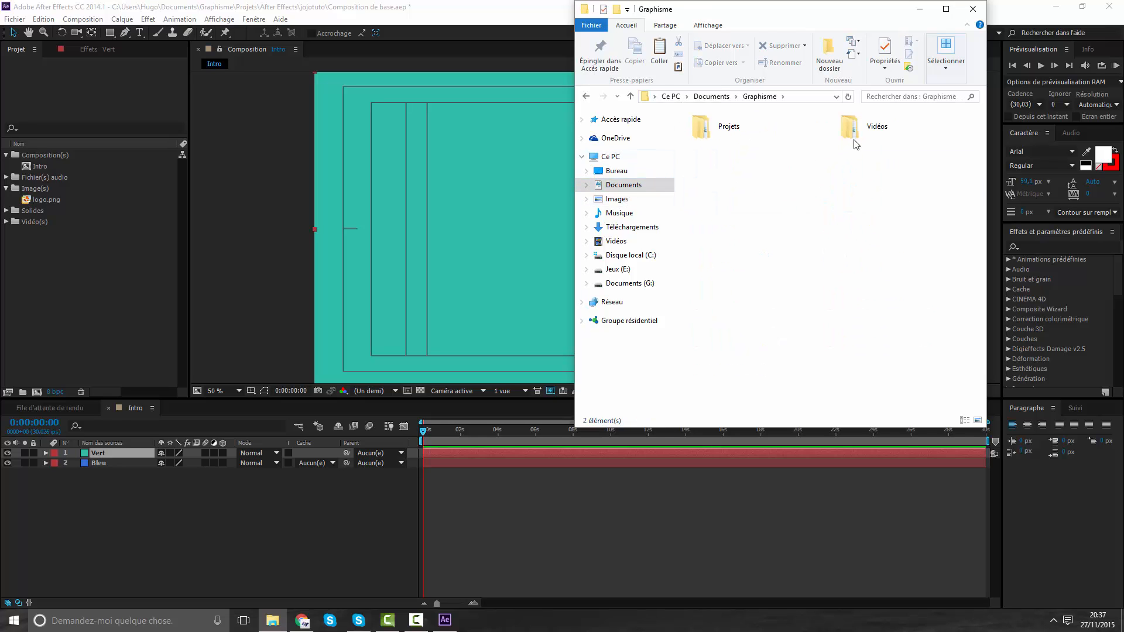
pyautogui.doubleClick(851, 140)
pyautogui.doubleClick(765, 133)
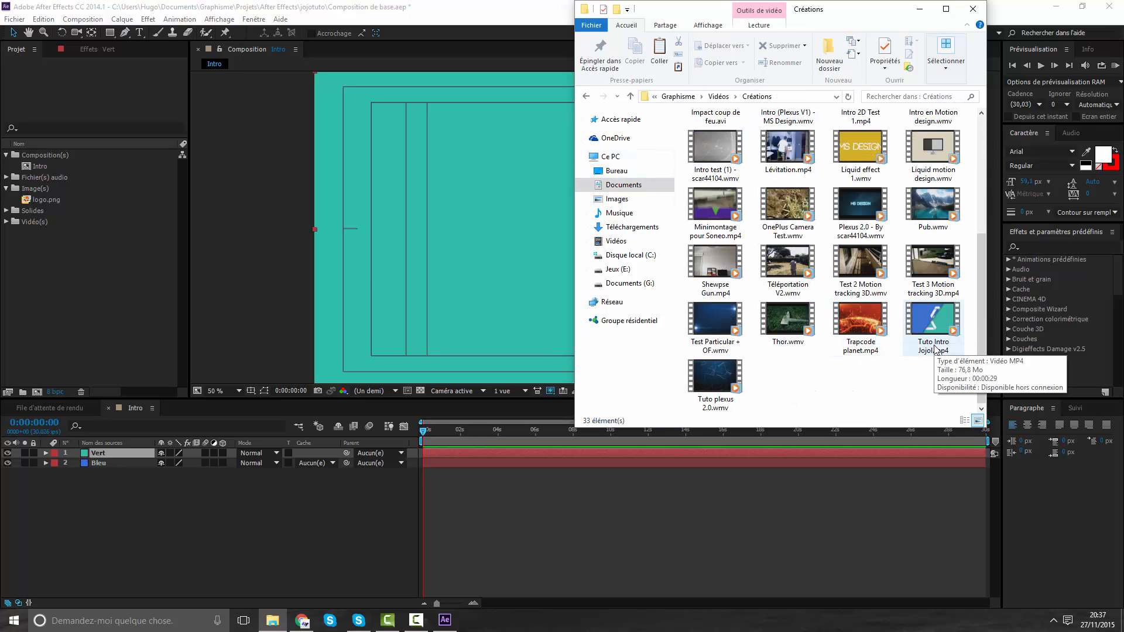
pyautogui.doubleClick(933, 325)
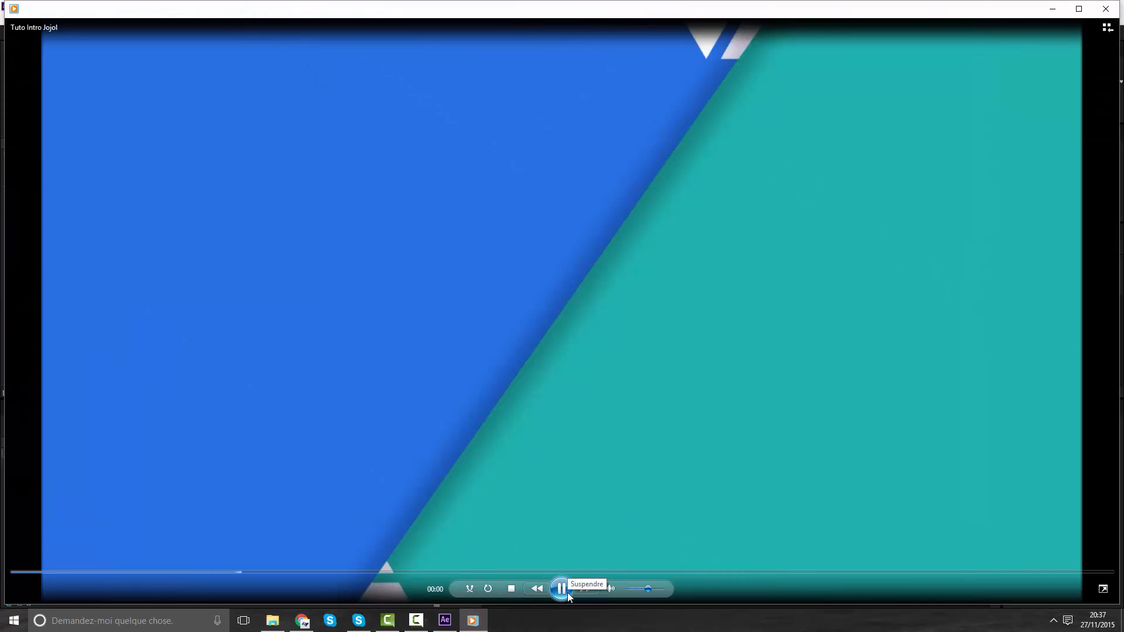
# Play the reference intro with lowered volume to examine the diagonal split and logo movement, and close the player.
pyautogui.click(563, 589)
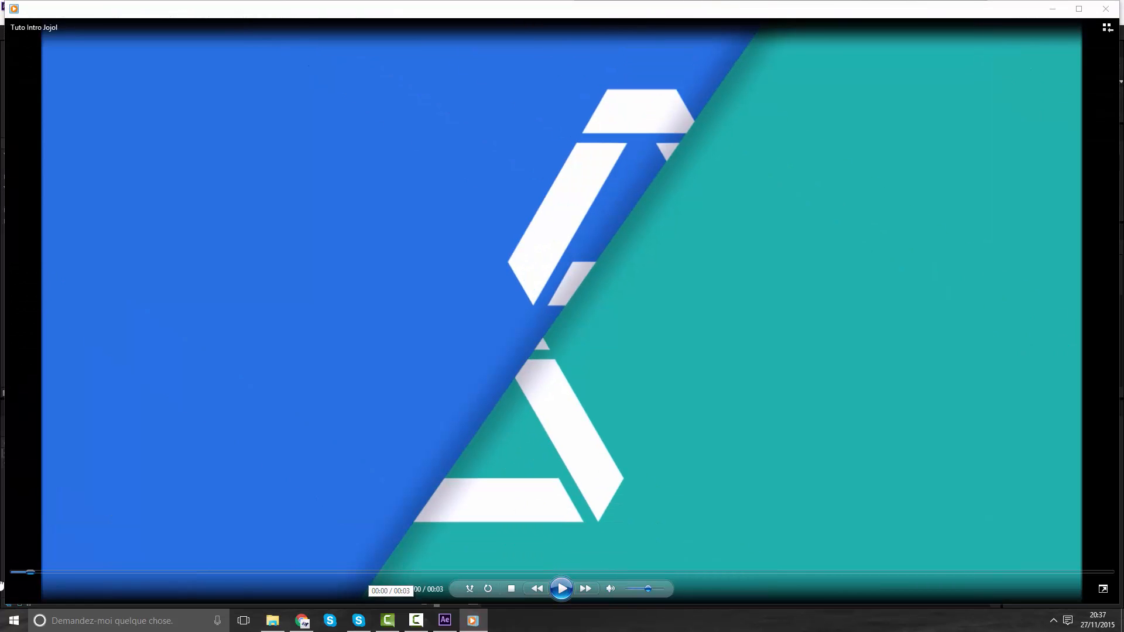
pyautogui.moveTo(648, 591); pyautogui.dragTo(628, 590)
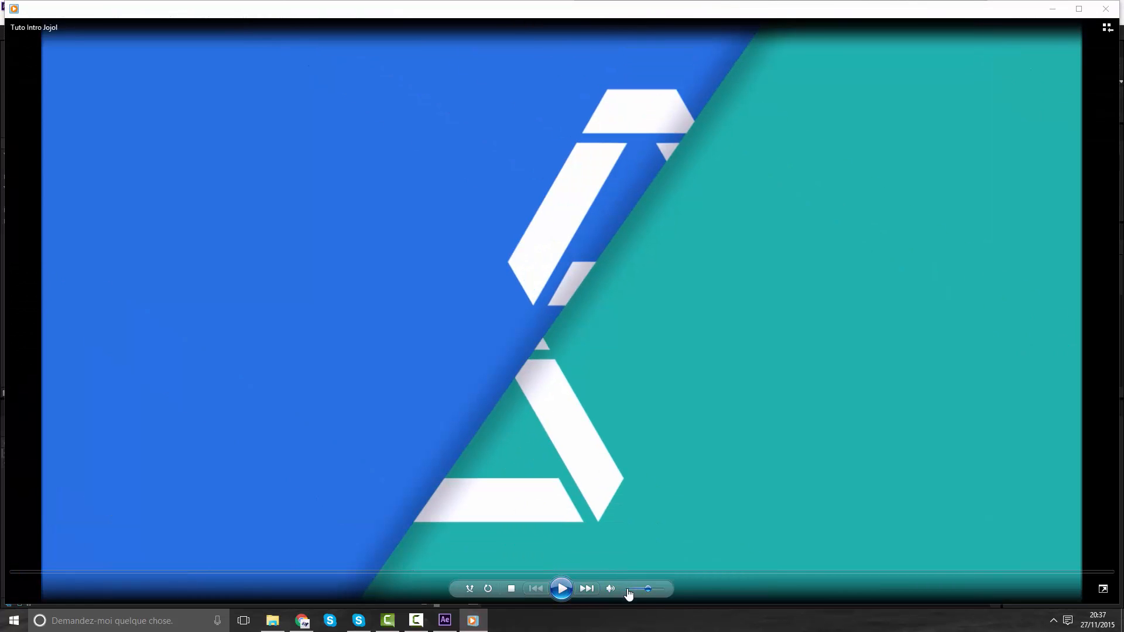
pyautogui.click(562, 589)
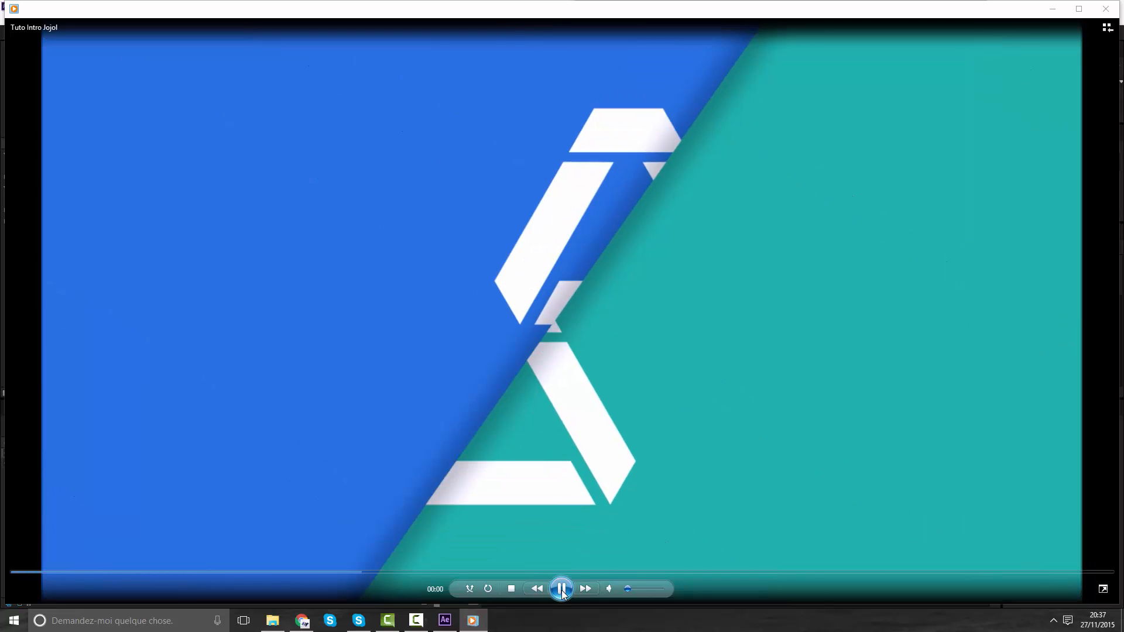
pyautogui.click(562, 590)
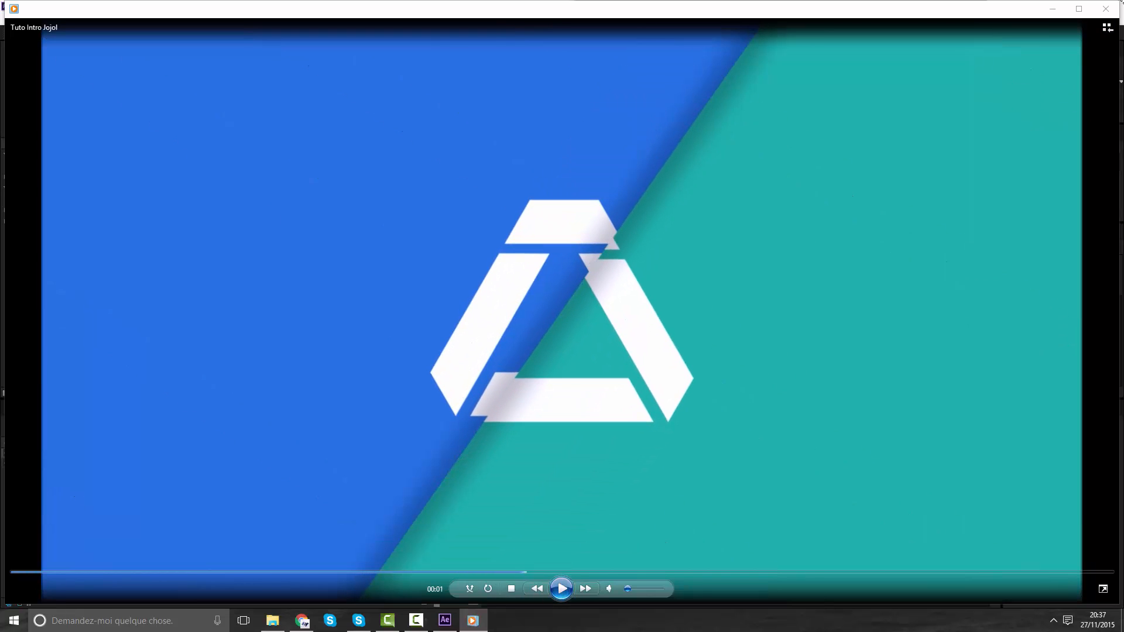
pyautogui.click(1105, 9)
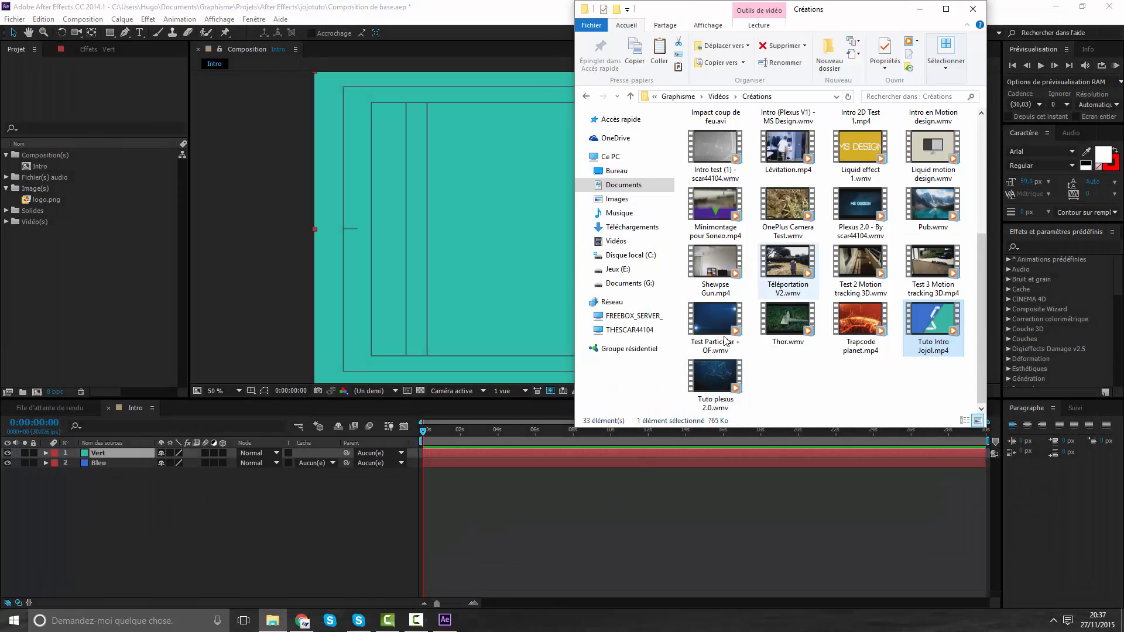
# Switch back to After Effects and reveal the Vert layer's rotation property.
pyautogui.click(509, 509)
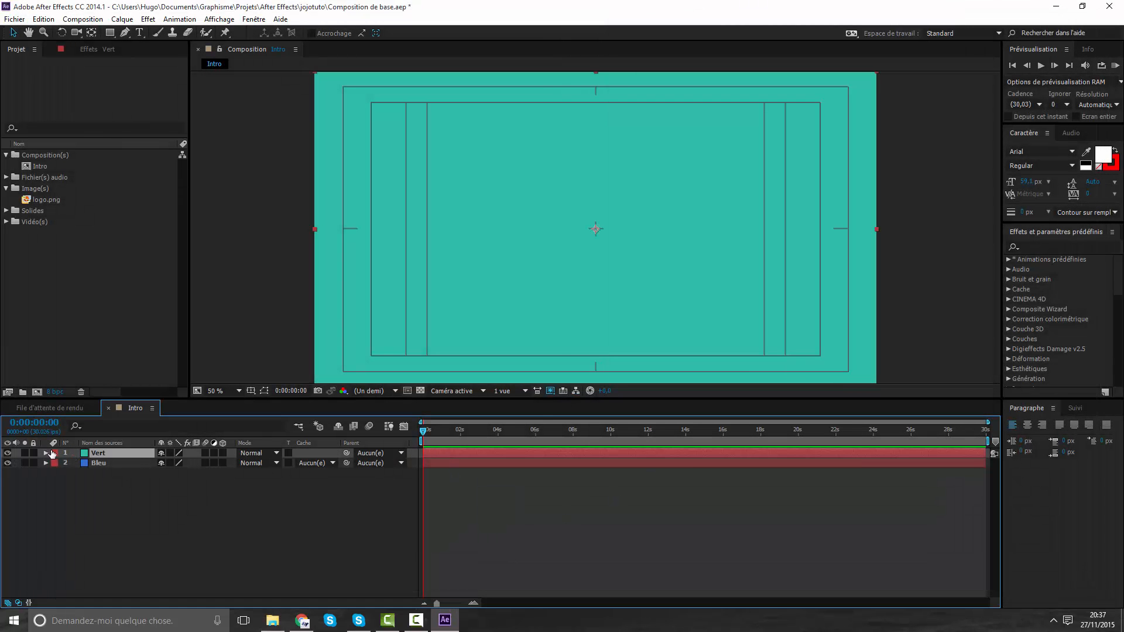
pyautogui.press('r')
pyautogui.click(172, 462)
pyautogui.write('-19')
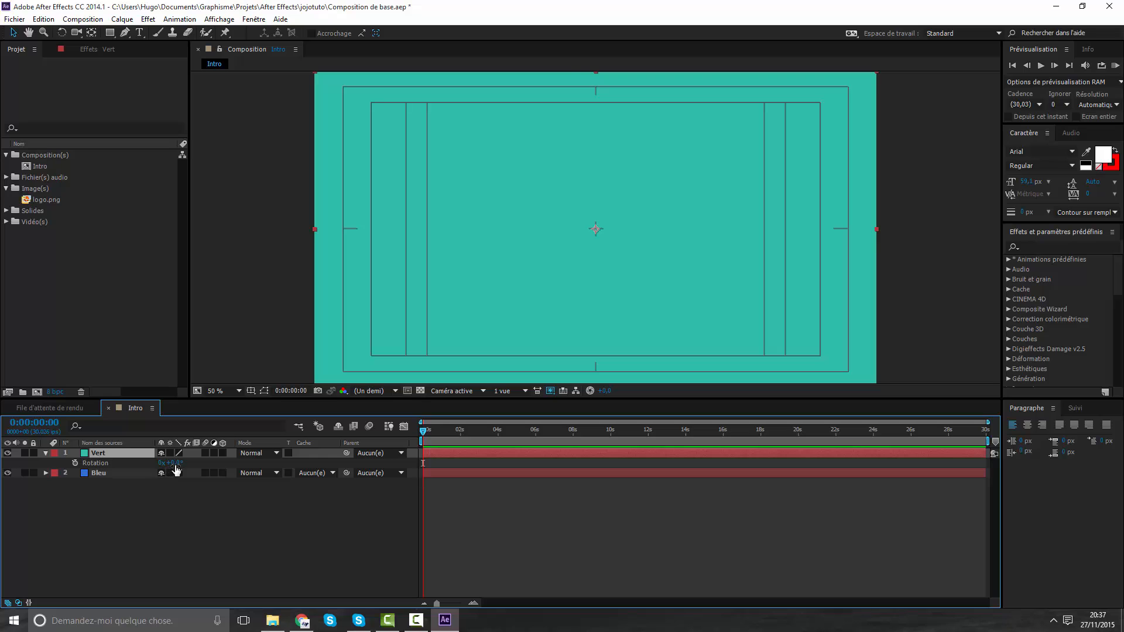
pyautogui.press('Return')
pyautogui.moveTo(165, 463); pyautogui.dragTo(151, 469)
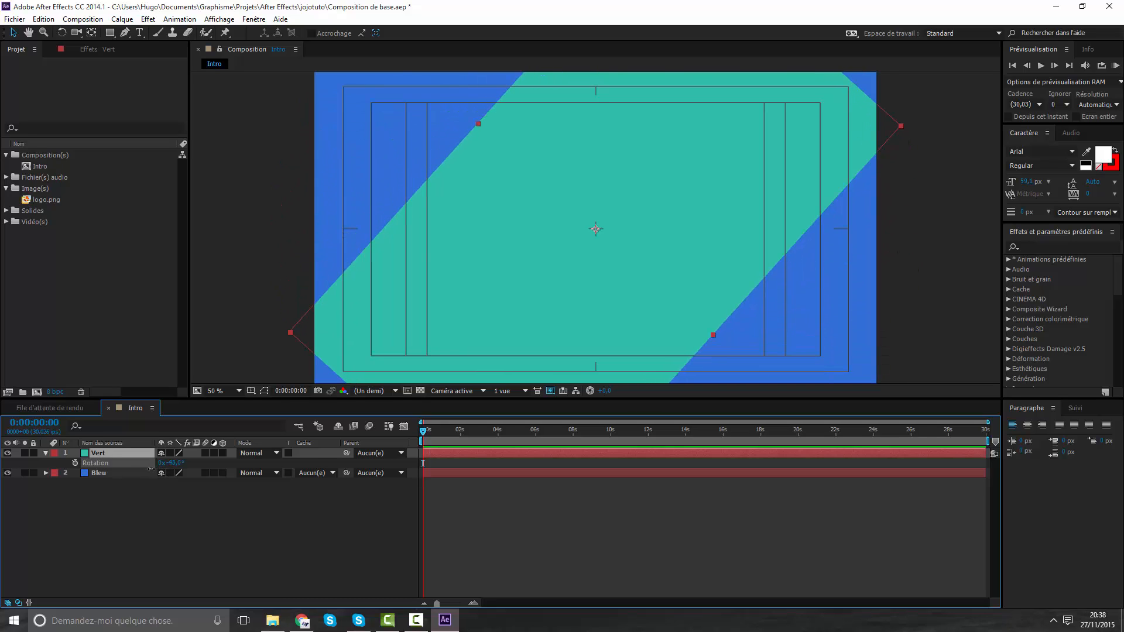
pyautogui.hotkey('ctrl', 'z')
# Set the Vert layer's rotation to -55°.
pyautogui.click(172, 464)
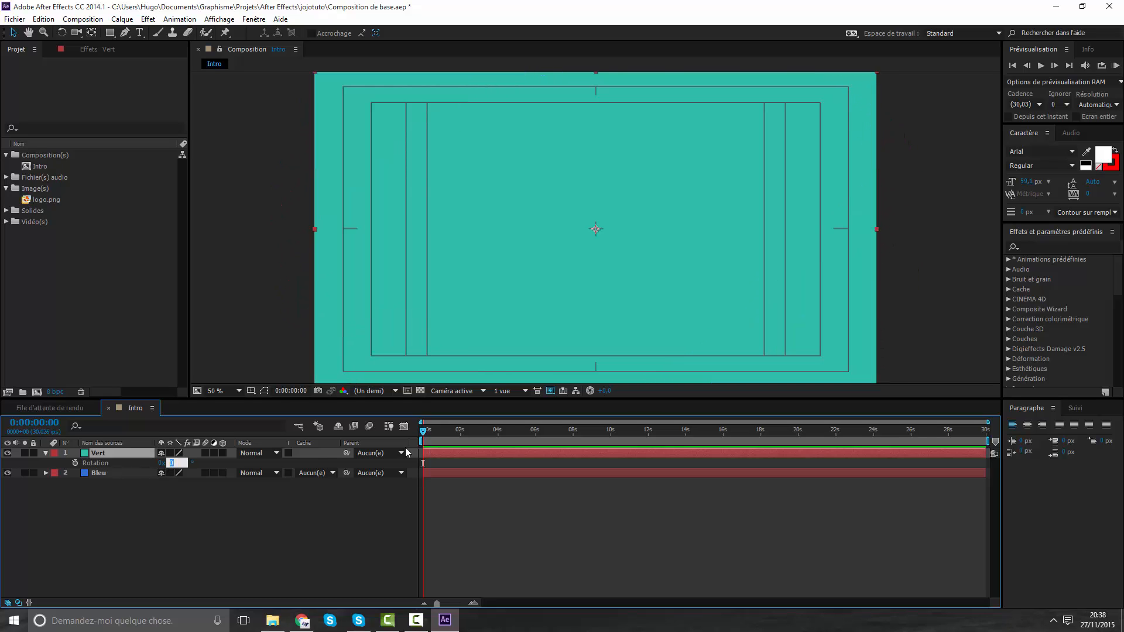
pyautogui.write('-55')
pyautogui.press('Return')
# Stretch the rotated Vert layer well beyond the frame along its diagonal and widen it across the diagonal.
pyautogui.scroll(-2, 666, 311)
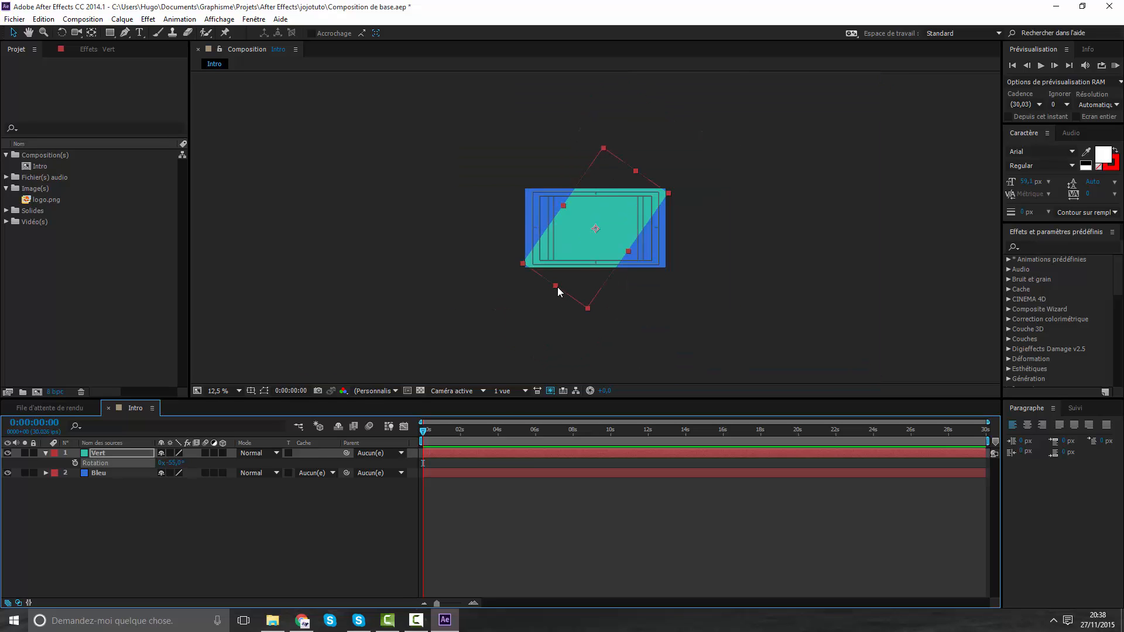
pyautogui.moveTo(558, 290); pyautogui.dragTo(485, 336)
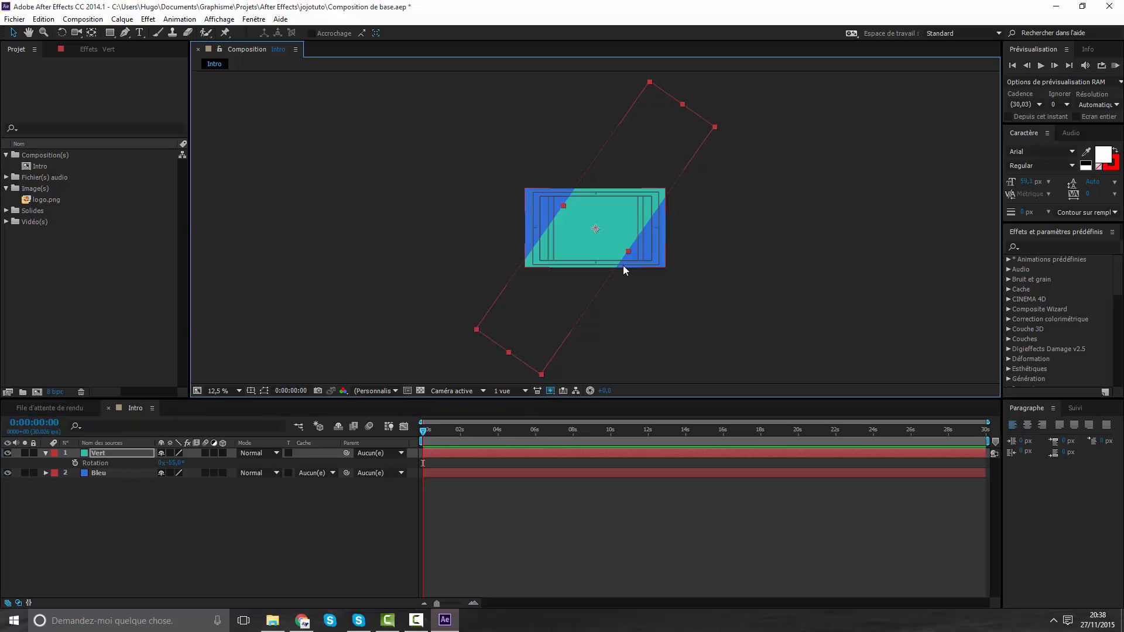
pyautogui.moveTo(628, 251); pyautogui.dragTo(648, 266)
# Move the Vert layer sideways so its diagonal edge passes exactly through the composition's centre mark, leaving the blue exposed on the other side.
pyautogui.scroll(1, 636, 264)
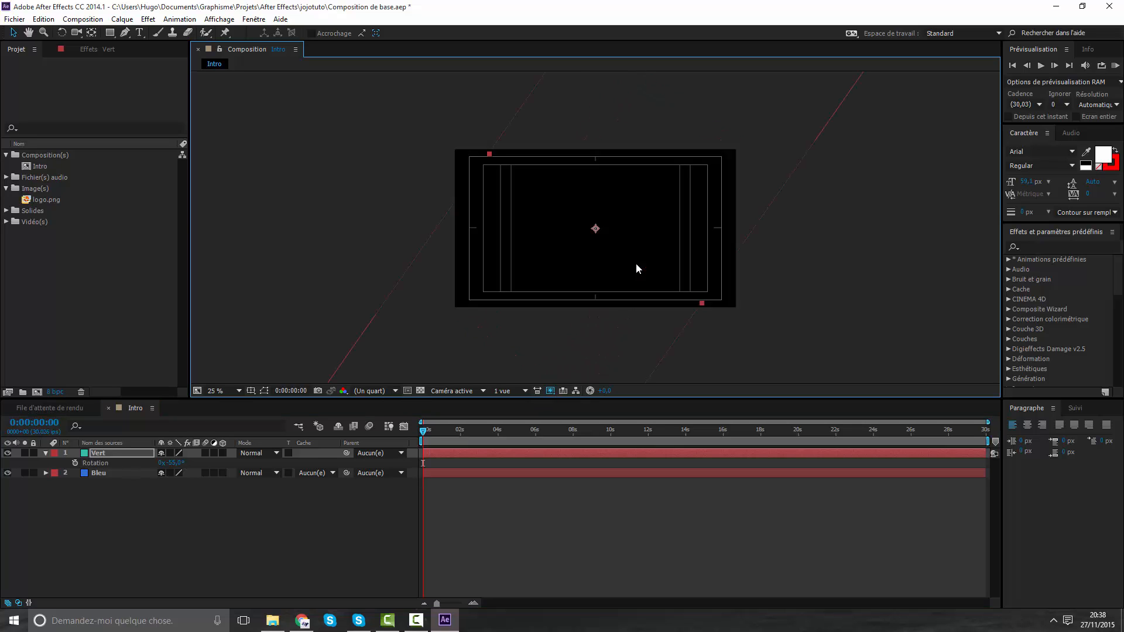
pyautogui.moveTo(544, 271); pyautogui.dragTo(617, 289)
pyautogui.scroll(9, 616, 289)
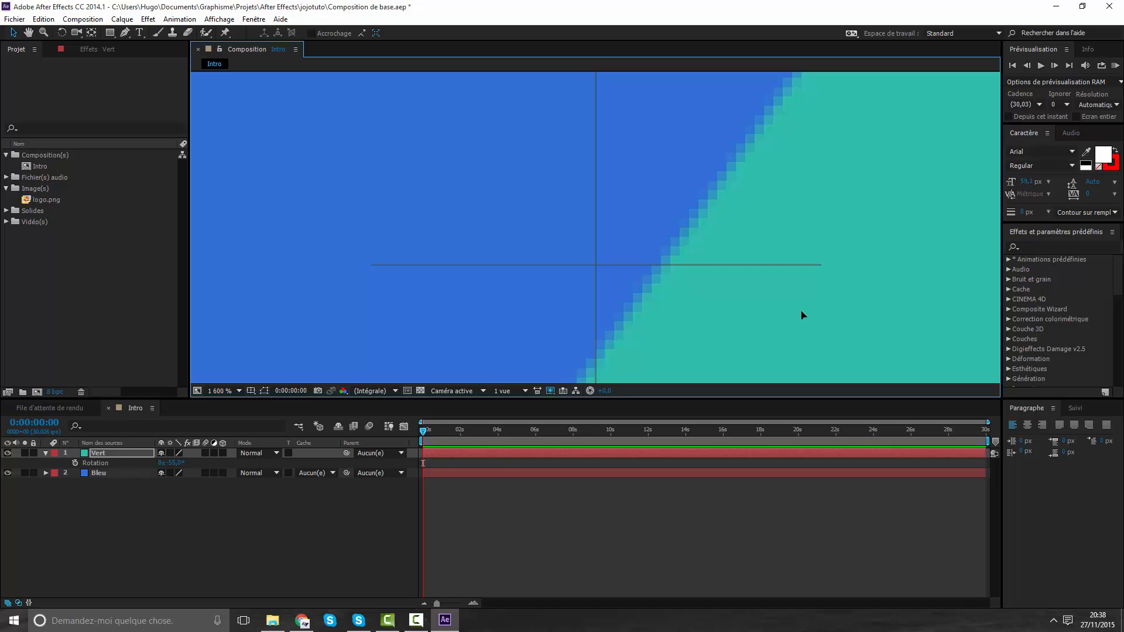
pyautogui.moveTo(802, 315); pyautogui.dragTo(741, 309)
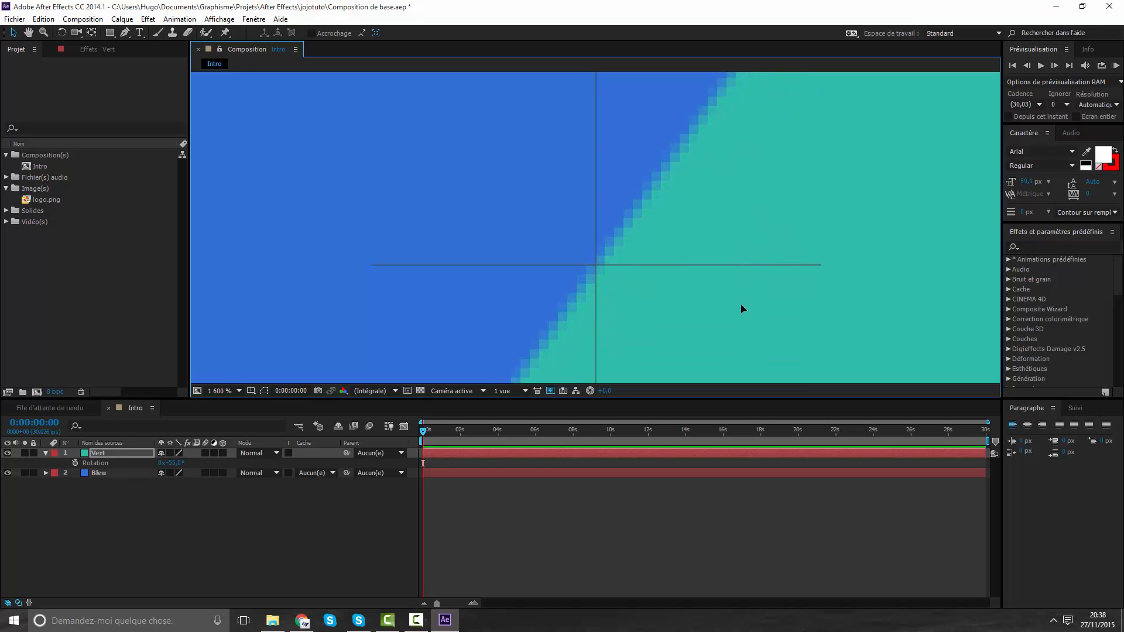
pyautogui.scroll(-9, 741, 305)
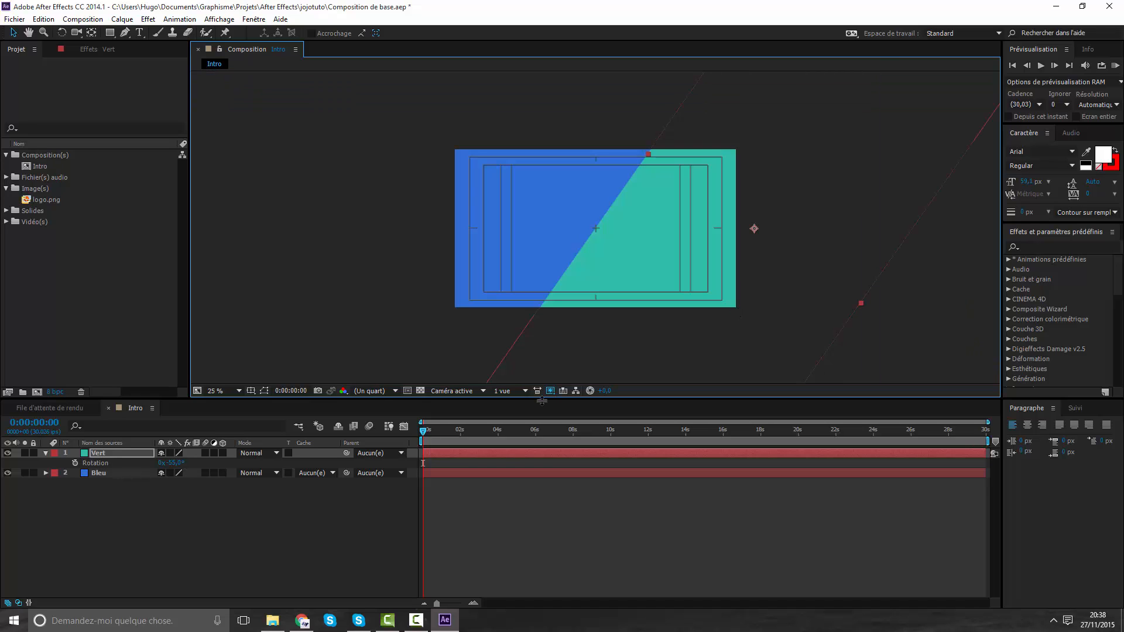
# Set the Bleu layer's rotation to -55° to match the Vert layer.
pyautogui.click(484, 474)
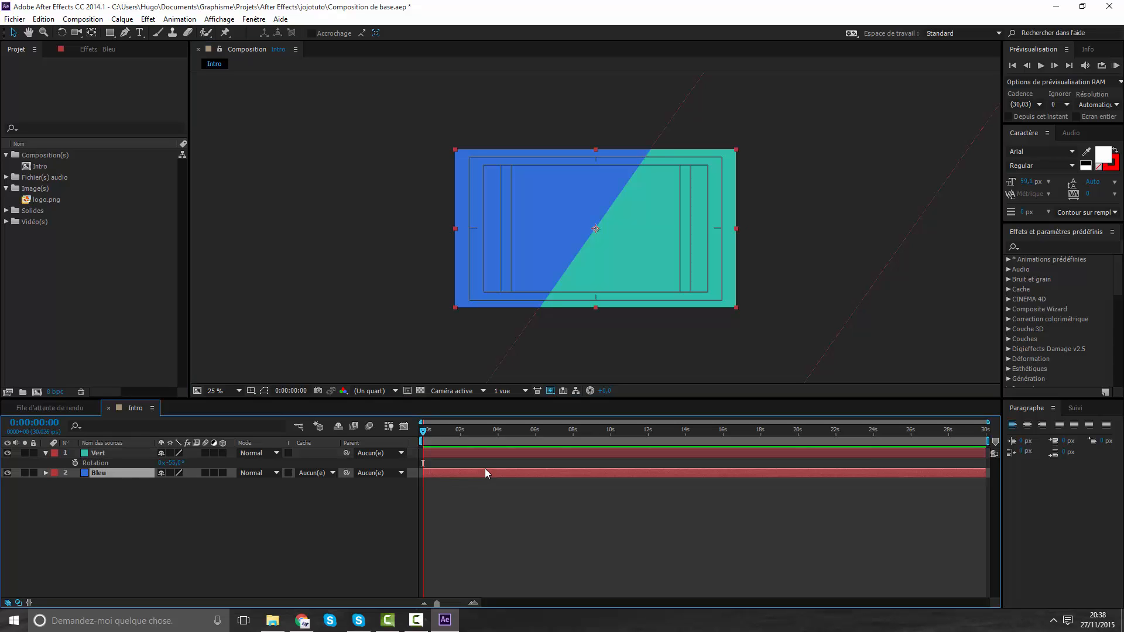
pyautogui.press('r')
pyautogui.click(178, 490)
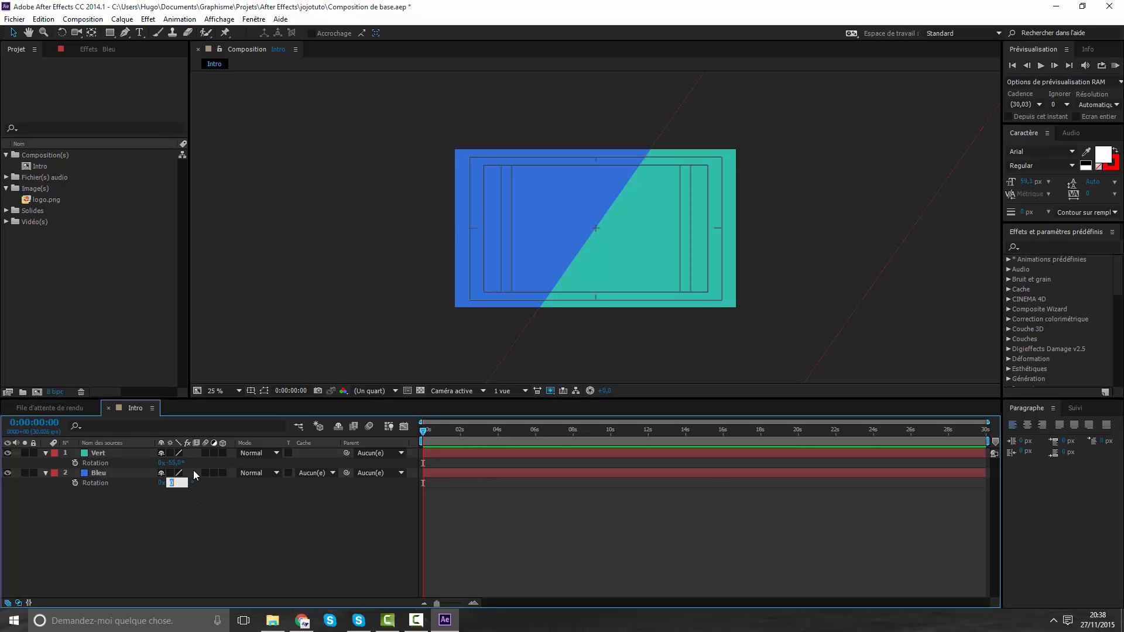
pyautogui.write('-55')
pyautogui.press('Return')
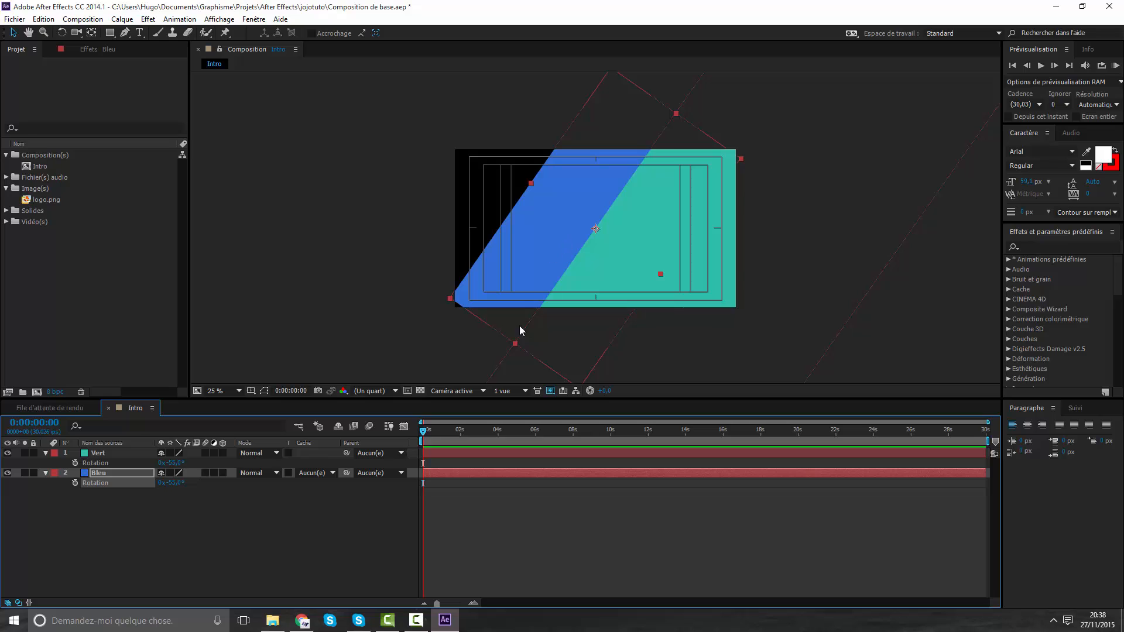
# Stretch the Bleu layer beyond the frame along its diagonal and move it so its edge meets the green edge at the centre mark.
pyautogui.moveTo(515, 344); pyautogui.dragTo(533, 169)
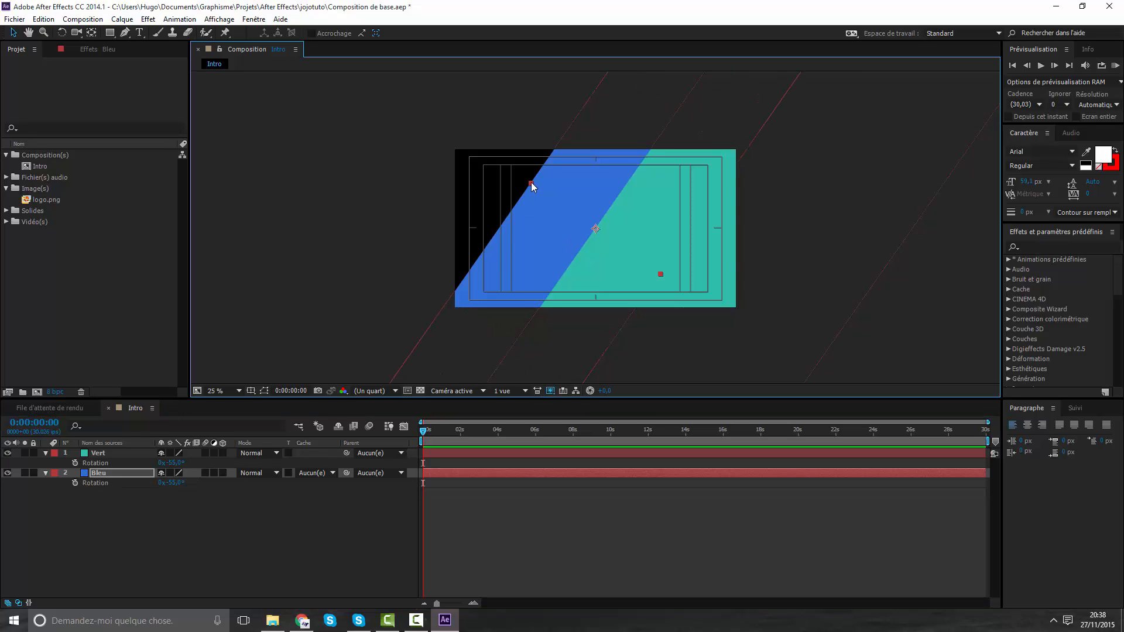
pyautogui.moveTo(542, 247); pyautogui.dragTo(441, 248)
pyautogui.press('.')
pyautogui.press('.')
pyautogui.press('.')
pyautogui.press('.')
pyautogui.press('.')
pyautogui.moveTo(337, 227); pyautogui.dragTo(524, 245)
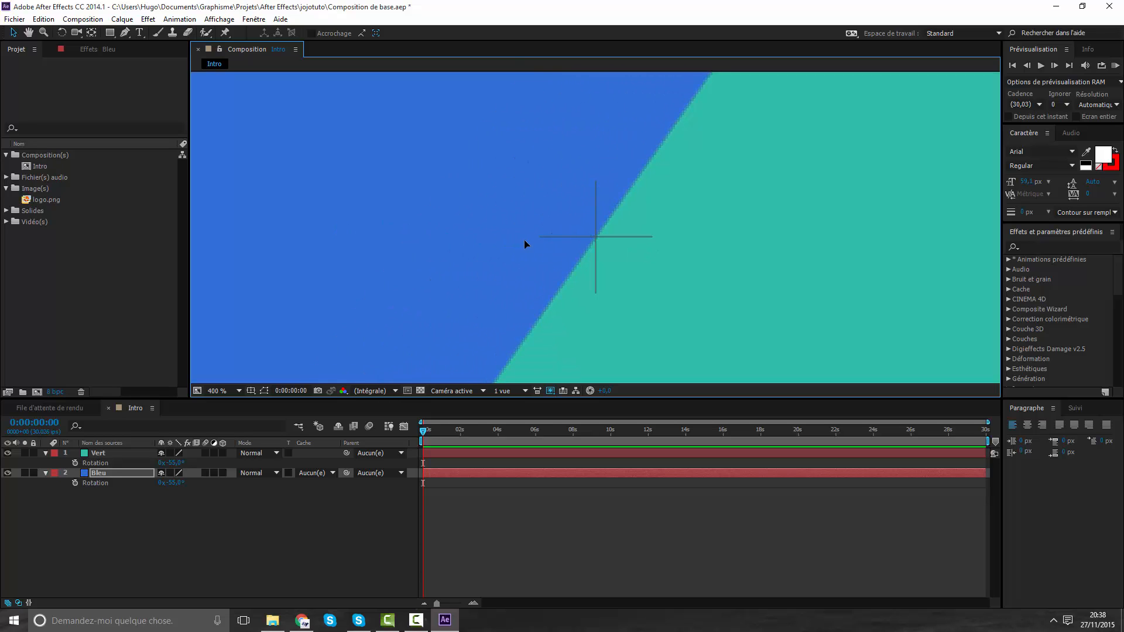
# Shorten the Bleu layer slightly along its diagonal while keeping it extended past the frame.
pyautogui.press(',')
pyautogui.press(',')
pyautogui.press(',')
pyautogui.press(',')
pyautogui.press(',')
pyautogui.press(',')
pyautogui.press(',')
pyautogui.press(',')
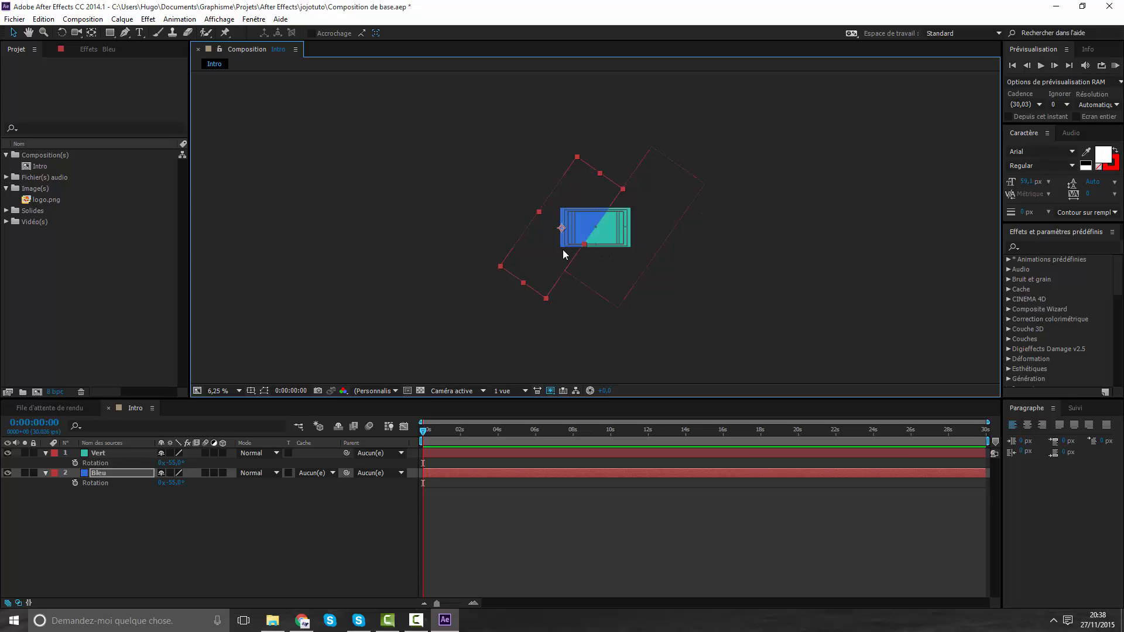
pyautogui.moveTo(600, 179)
pyautogui.mouseDown()
pyautogui.moveTo(578, 218)
pyautogui.moveTo(599, 195)
pyautogui.mouseUp()
# Select the Vert layer and lengthen it slightly along its diagonal using its end handle.
pyautogui.click(637, 256)
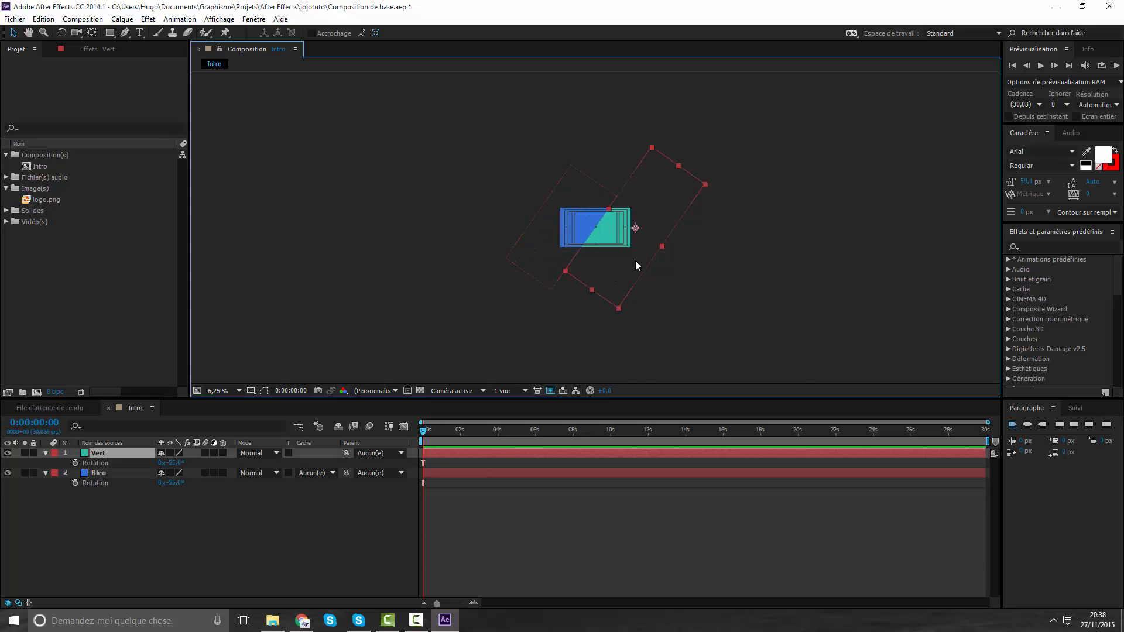
pyautogui.scroll(2, 636, 261)
pyautogui.press('space')
pyautogui.moveTo(795, 252); pyautogui.dragTo(561, 325)
pyautogui.press('space')
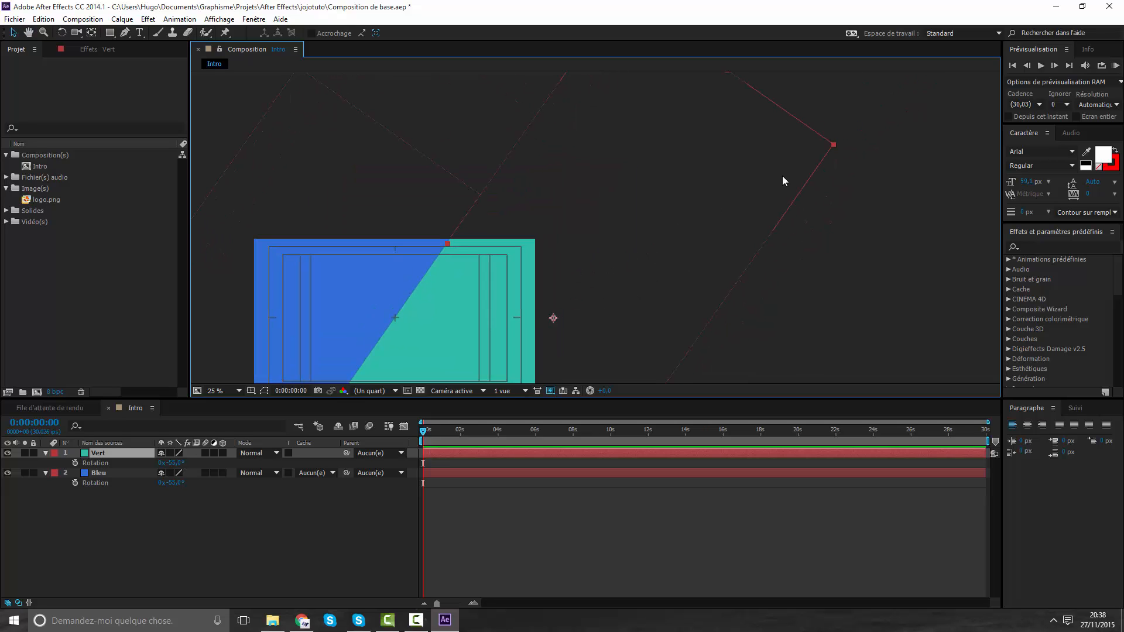
pyautogui.press('space')
pyautogui.moveTo(746, 114); pyautogui.dragTo(583, 323)
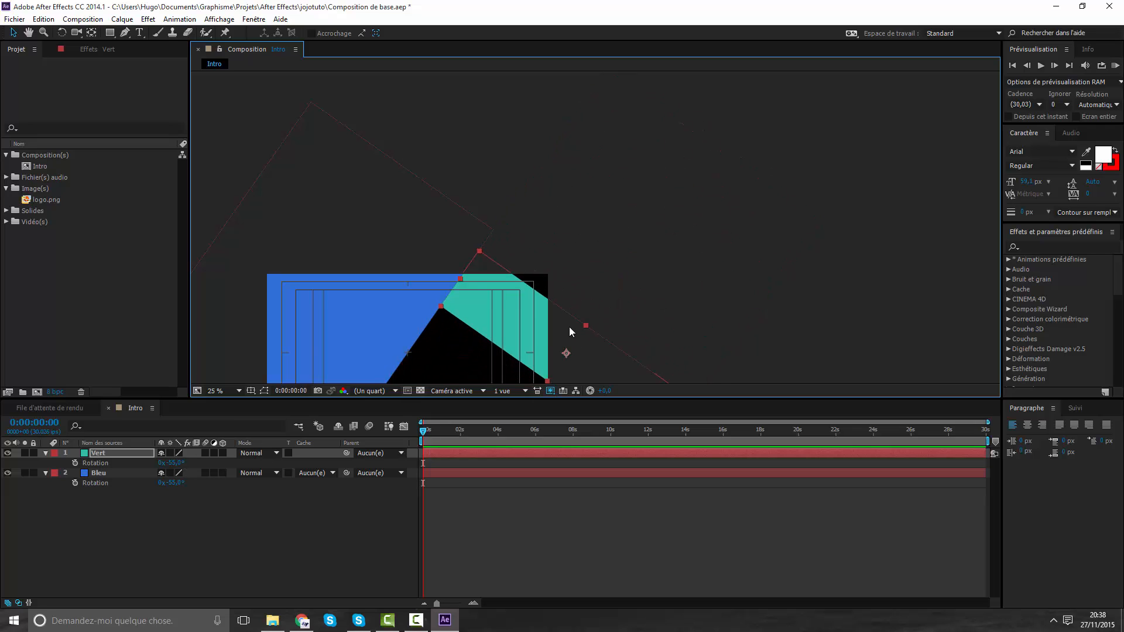
pyautogui.moveTo(585, 325); pyautogui.dragTo(595, 302)
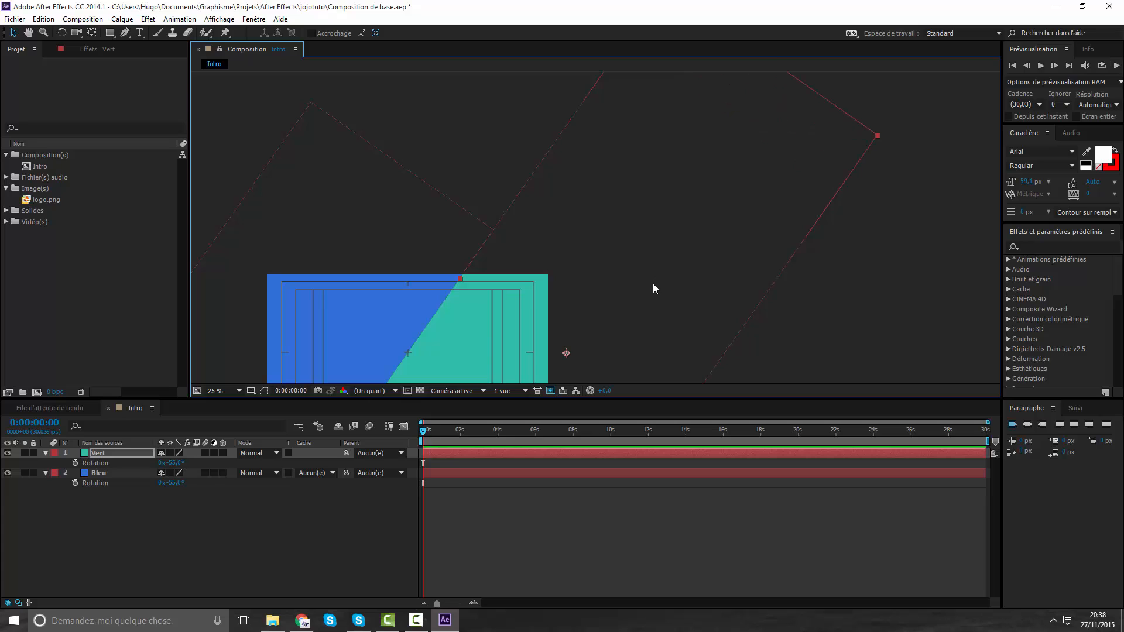
# Slide the Vert layer upward along the diagonal and realign its edge with the composition's centre mark.
pyautogui.moveTo(623, 318); pyautogui.dragTo(669, 250)
pyautogui.press(',')
pyautogui.press(',')
pyautogui.moveTo(549, 317); pyautogui.dragTo(785, 134)
pyautogui.scroll(3, 533, 300)
pyautogui.press('space')
pyautogui.scroll(6, 529, 314)
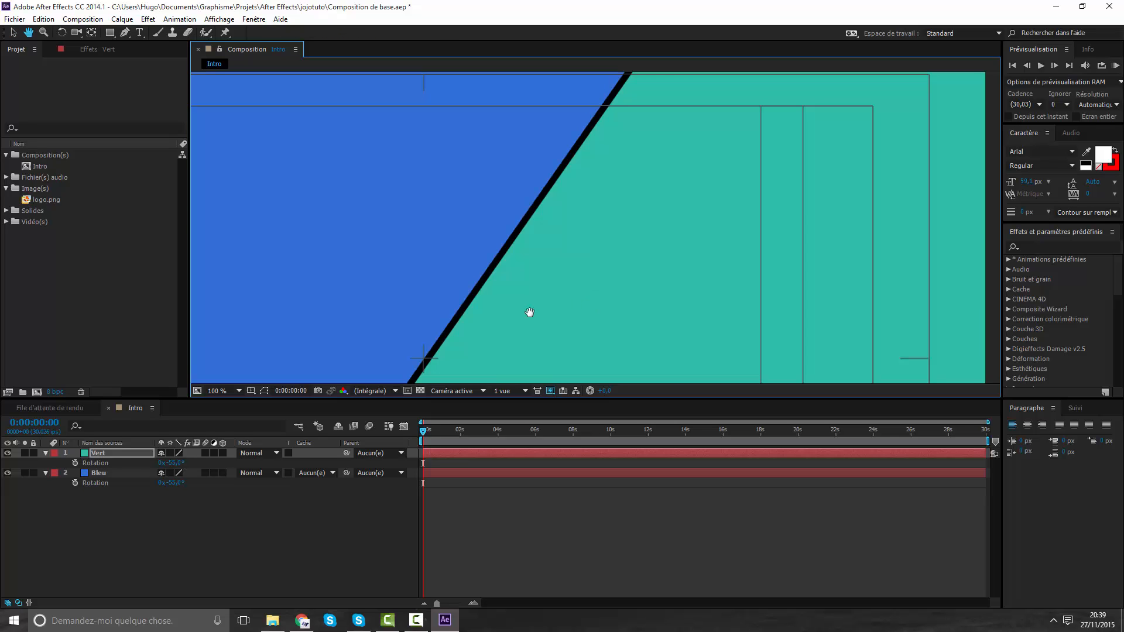
pyautogui.moveTo(958, 298); pyautogui.dragTo(937, 288)
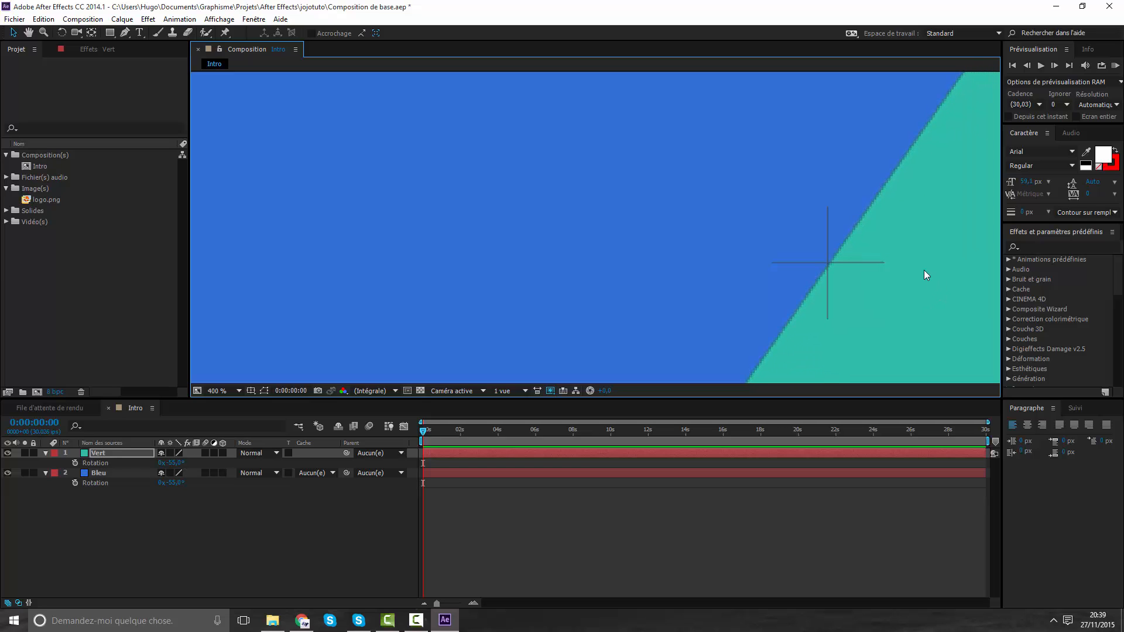
# Select the Bleu layer and lengthen it along its diagonal.
pyautogui.scroll(-6, 913, 264)
pyautogui.click(568, 472)
pyautogui.scroll(-4, 596, 228)
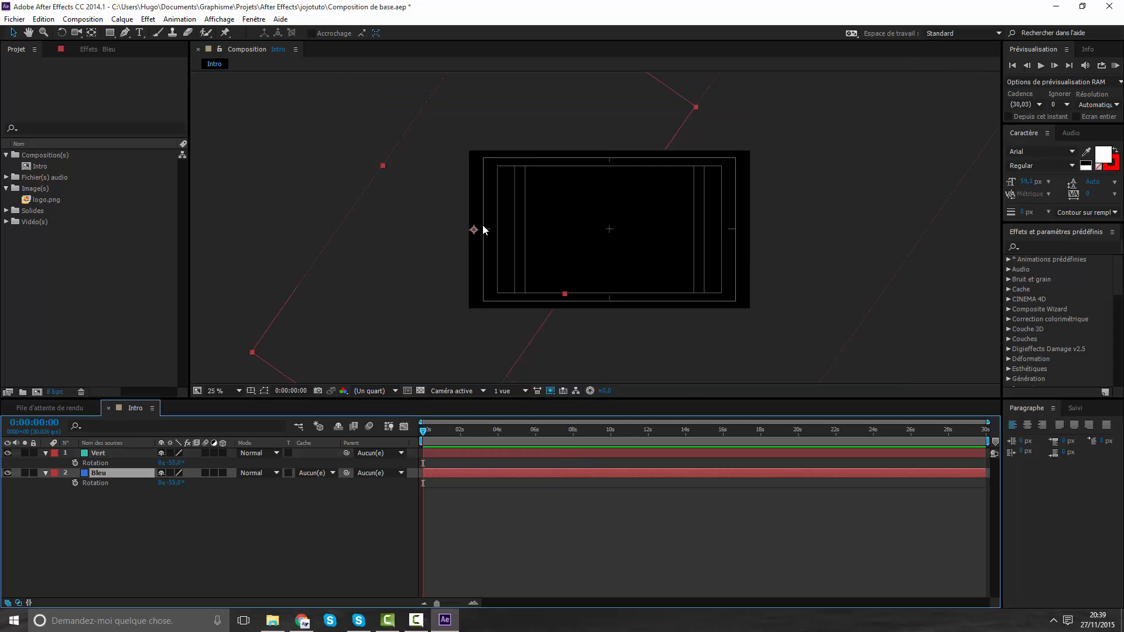
pyautogui.moveTo(600, 138); pyautogui.dragTo(630, 89)
# Slide the Bleu layer down along the diagonal and close the gap so its edge meets the green edge at the centre mark.
pyautogui.moveTo(603, 164); pyautogui.dragTo(583, 199)
pyautogui.scroll(8, 583, 202)
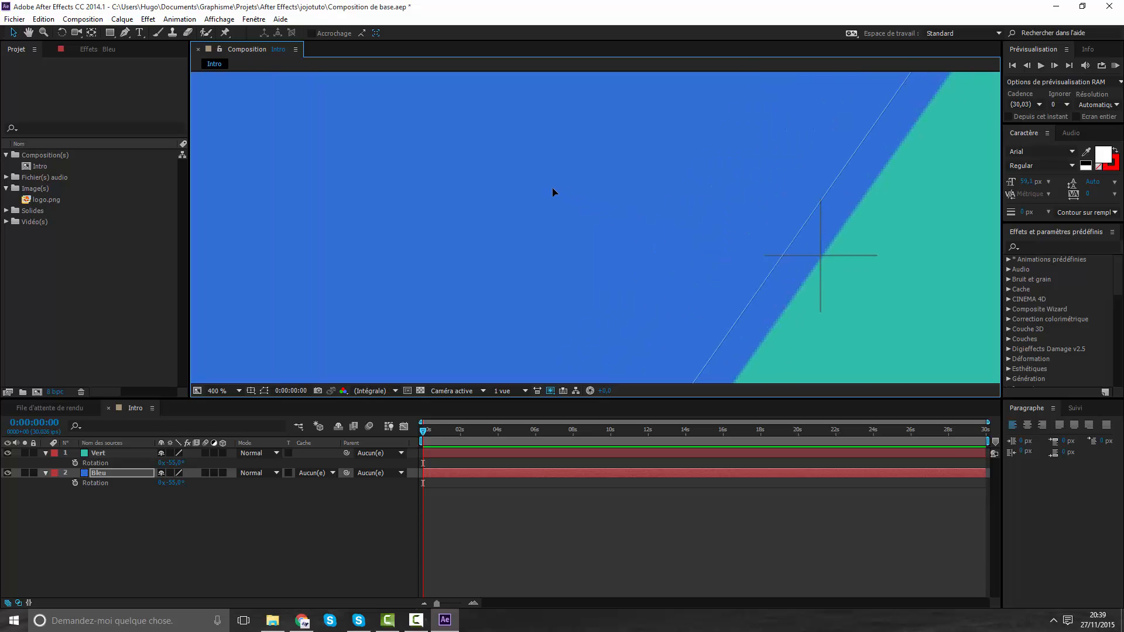
pyautogui.press('capslock')
pyautogui.press('capslock')
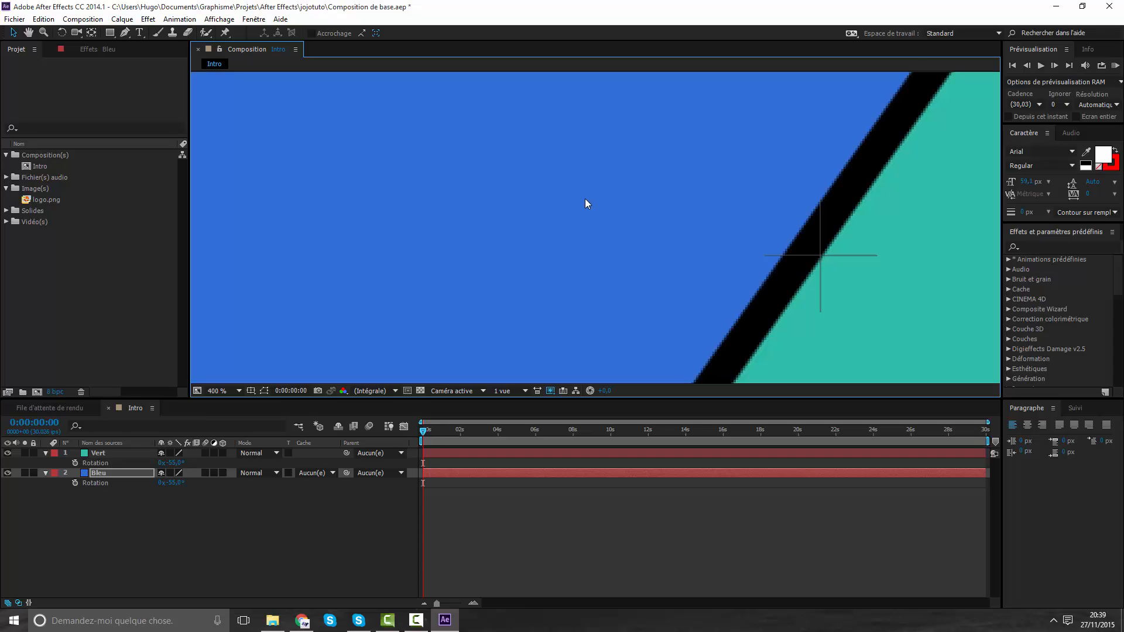
pyautogui.moveTo(611, 210); pyautogui.dragTo(649, 203)
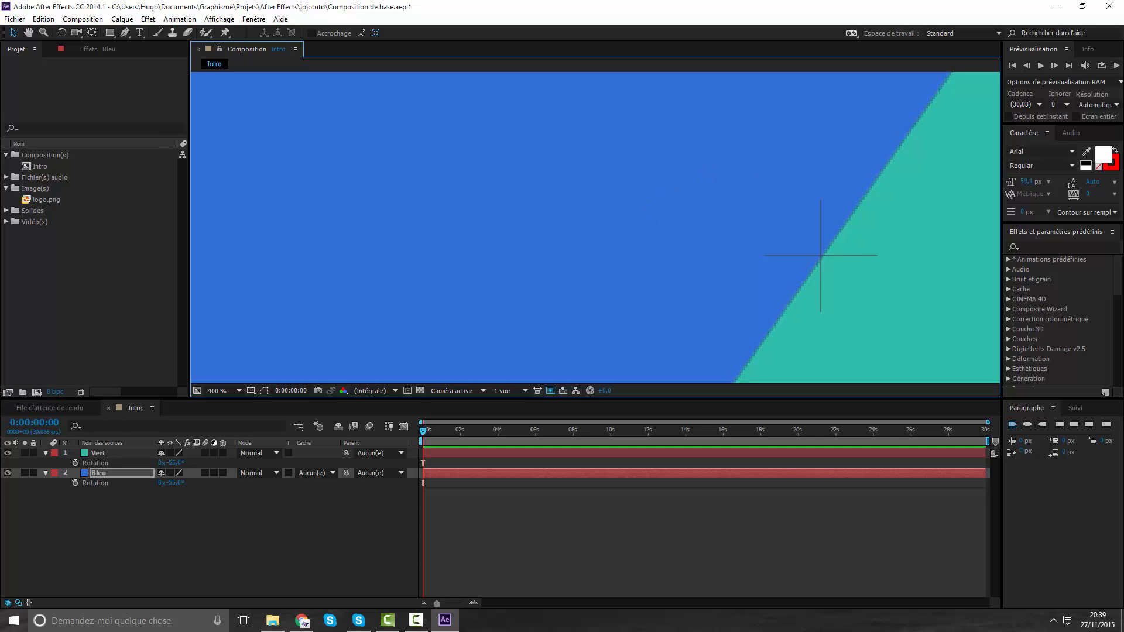
# Shrink the Bleu and Vert layers along their lengths toward their anchor points until both lie outside the frame.
pyautogui.hotkey('alt', 'Tab')
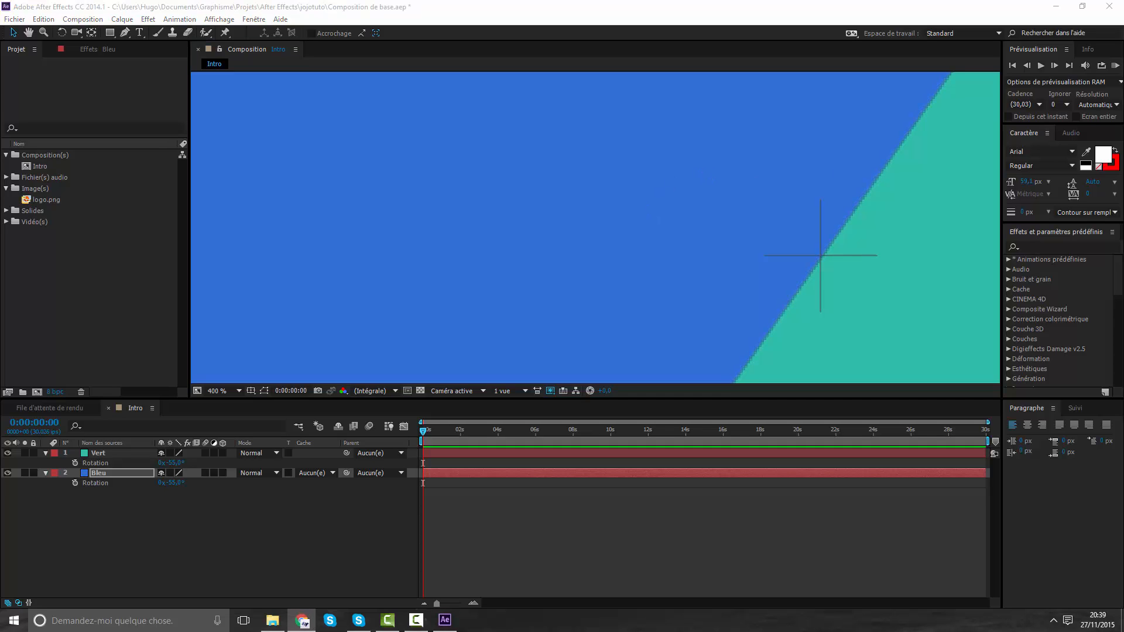
pyautogui.scroll(-6, 688, 284)
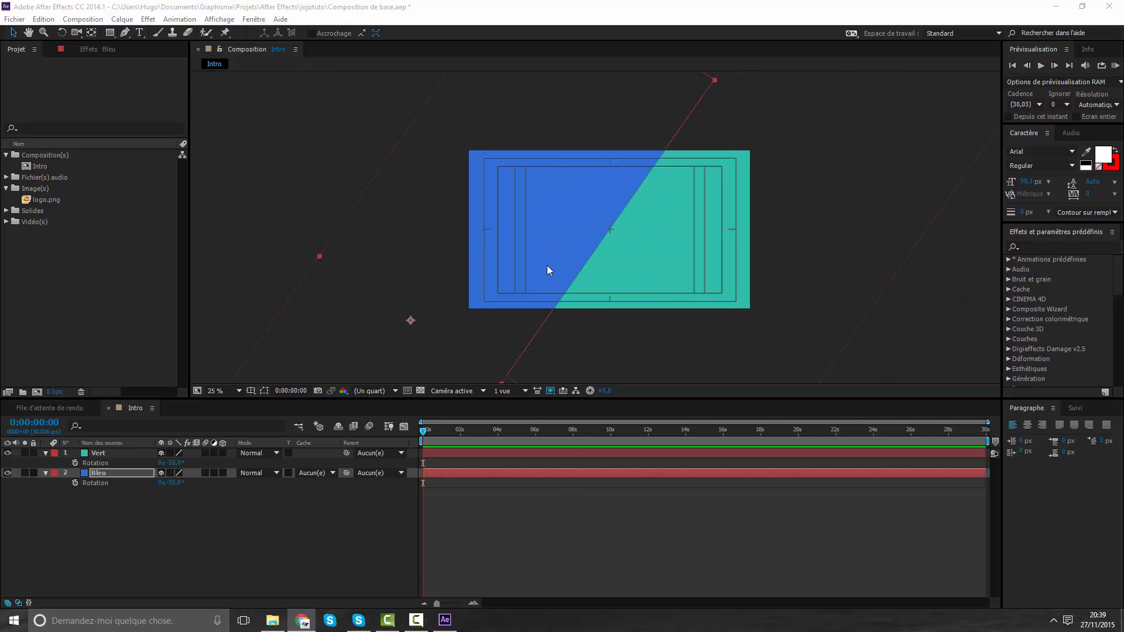
pyautogui.click(445, 436)
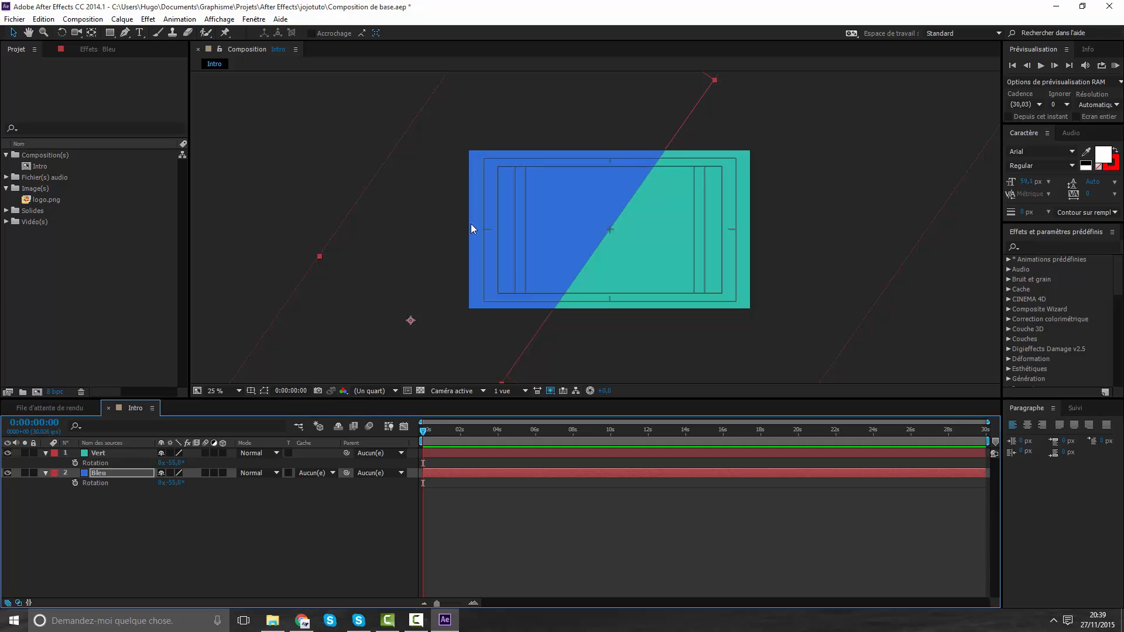
pyautogui.scroll(-1, 530, 183)
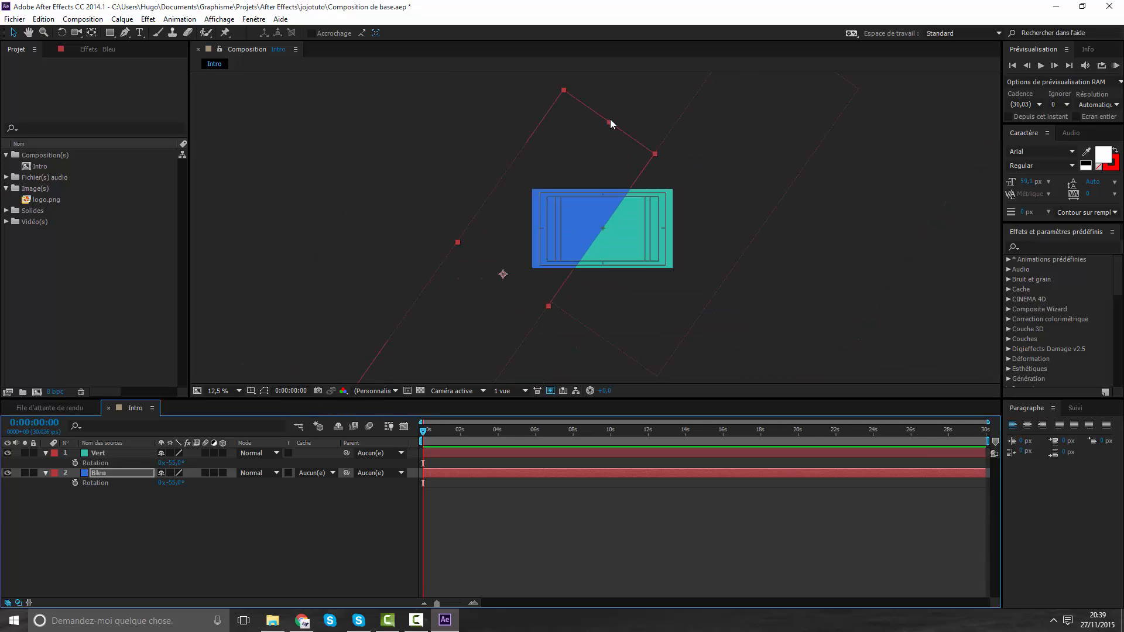
pyautogui.moveTo(610, 120); pyautogui.dragTo(506, 248)
pyautogui.click(621, 329)
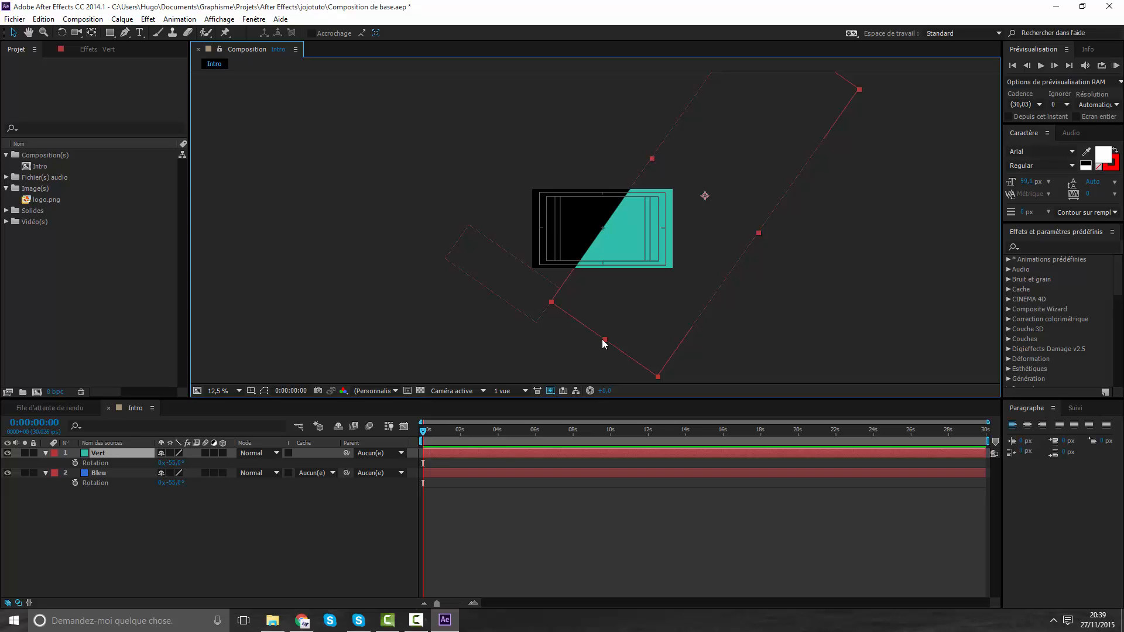
pyautogui.moveTo(605, 340); pyautogui.dragTo(698, 207)
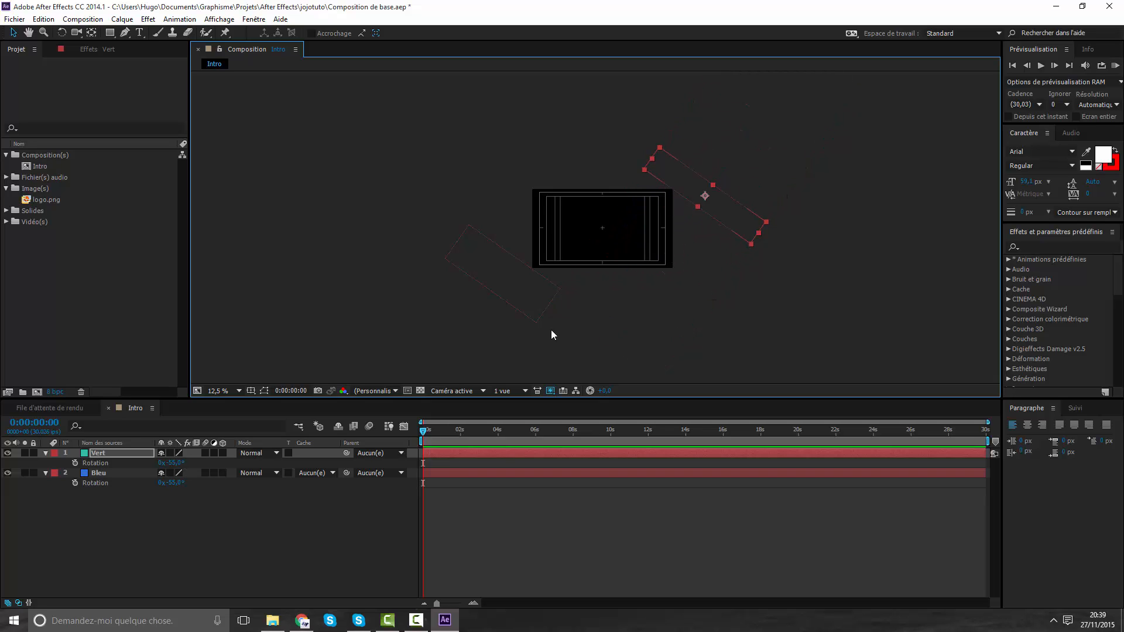
# Add starting Scale keyframes to the Vert and Bleu layers at 0:00:00:00 and move the current time to 0:00:01:01.
pyautogui.press('s')
pyautogui.click(124, 472)
pyautogui.press('s')
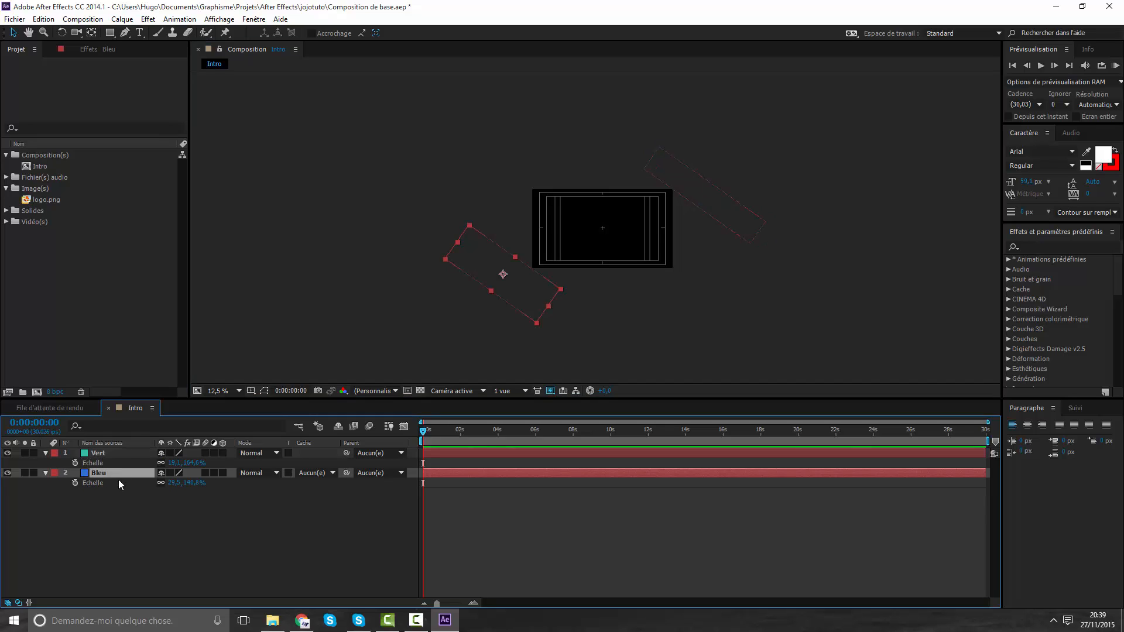
pyautogui.click(75, 483)
pyautogui.click(74, 463)
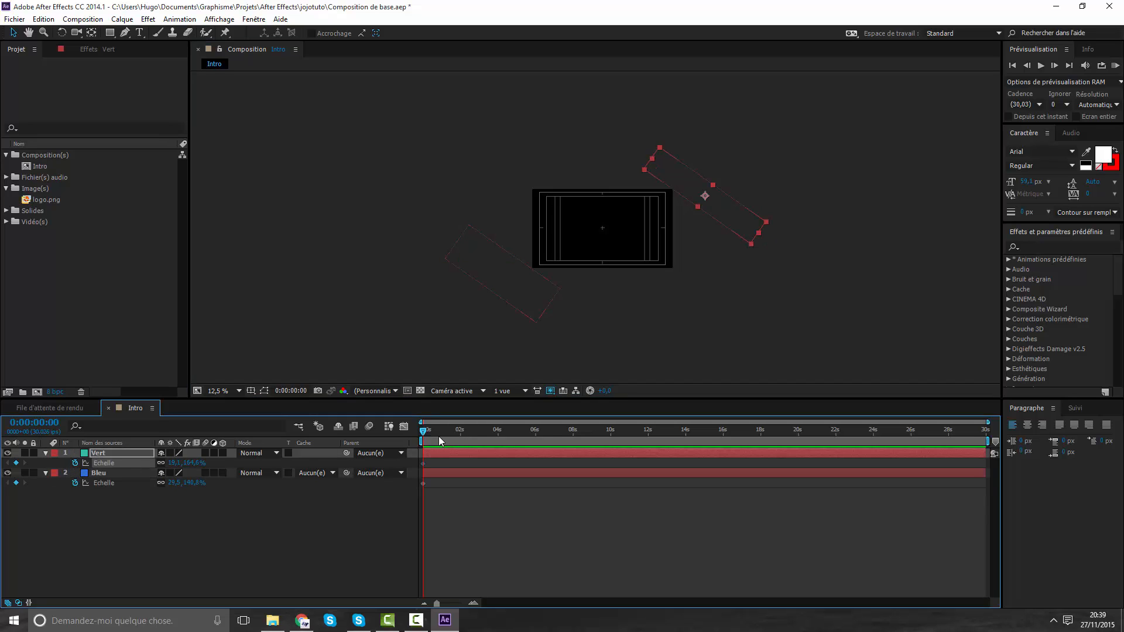
pyautogui.press('.')
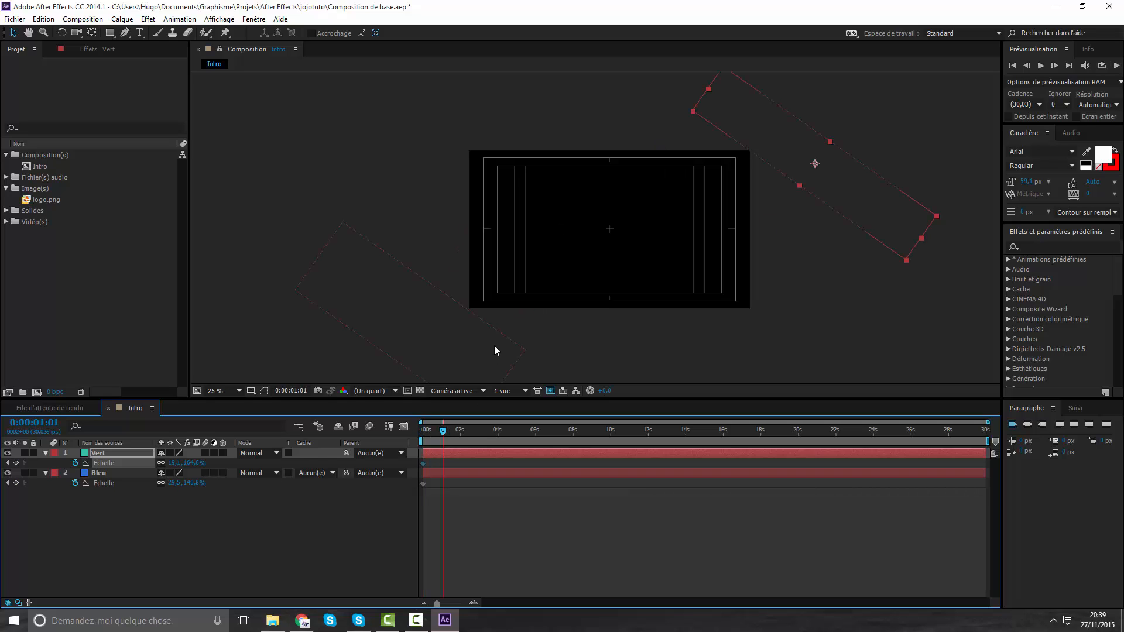
# Stretch the Vert and Bleu layers along their diagonals at 0:00:01:01 so together they fill the frame, creating their ending Scale keyframes.
pyautogui.moveTo(988, 422); pyautogui.dragTo(582, 422)
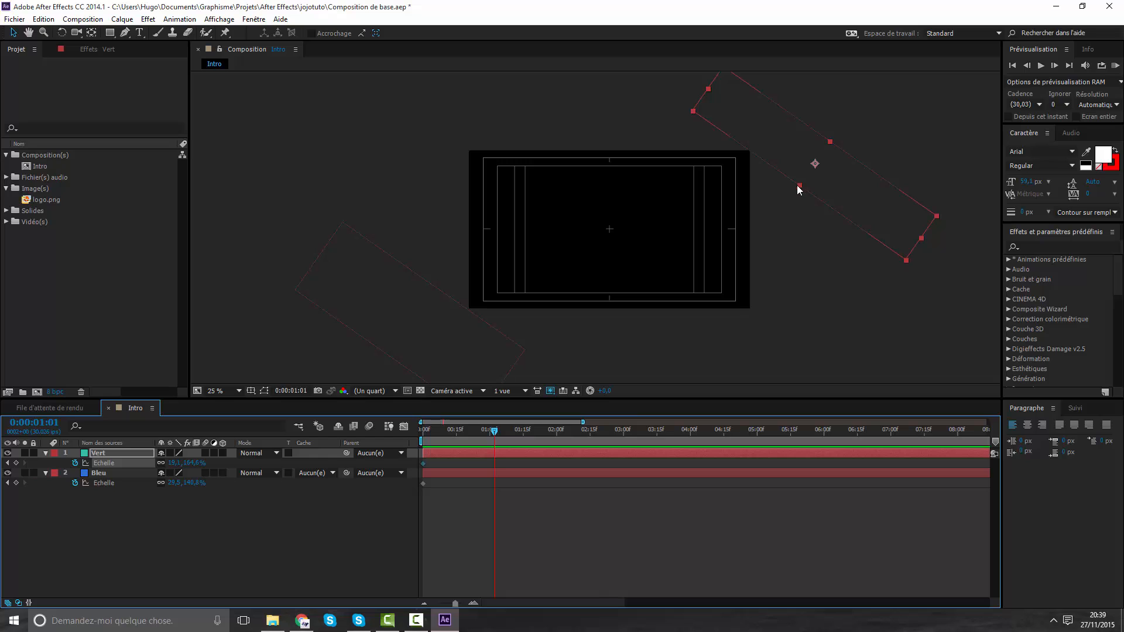
pyautogui.moveTo(797, 187); pyautogui.dragTo(623, 367)
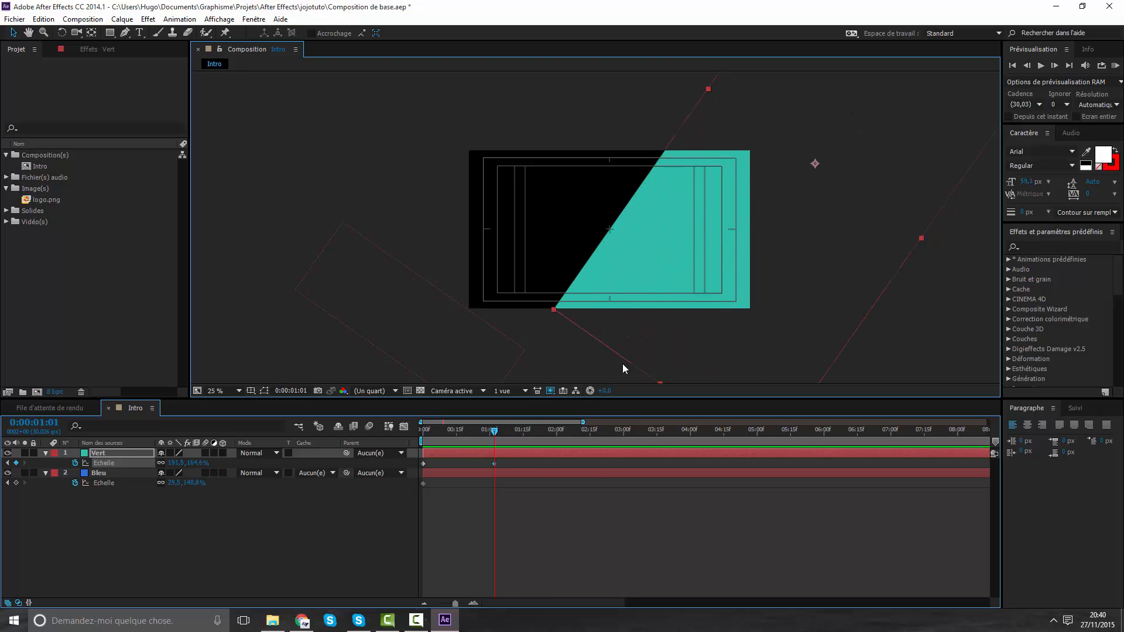
pyautogui.click(492, 473)
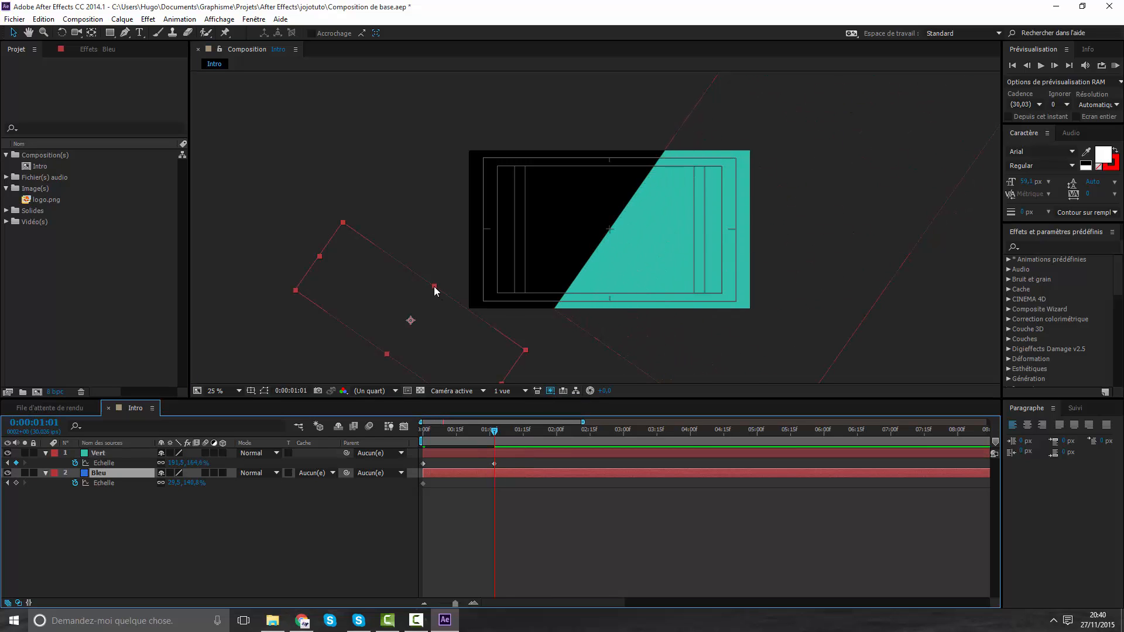
pyautogui.moveTo(433, 287); pyautogui.dragTo(577, 124)
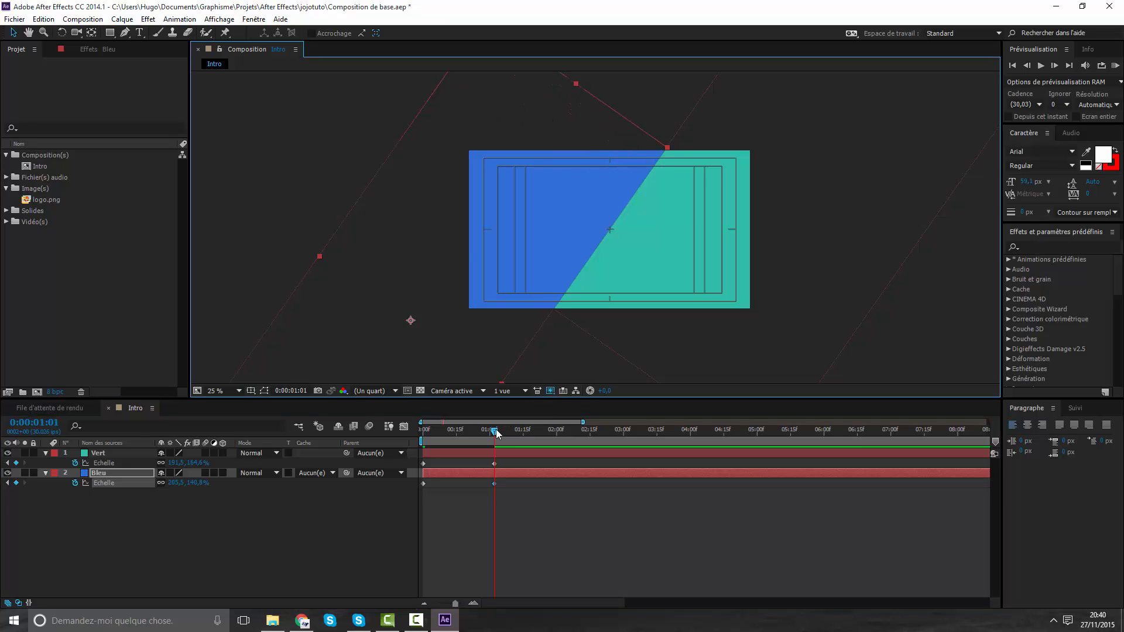
# Return to 0:00:00:00 and preview the blue and green halves sliding in.
pyautogui.moveTo(496, 430); pyautogui.dragTo(362, 370)
pyautogui.press('space')
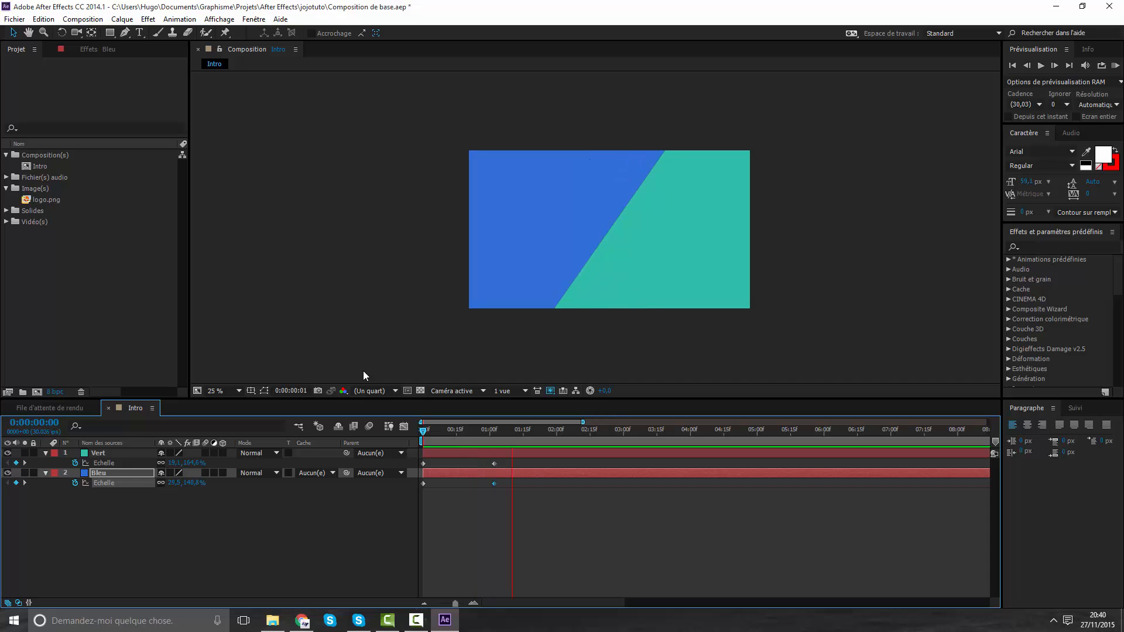
pyautogui.press('space')
pyautogui.moveTo(520, 528); pyautogui.dragTo(417, 456)
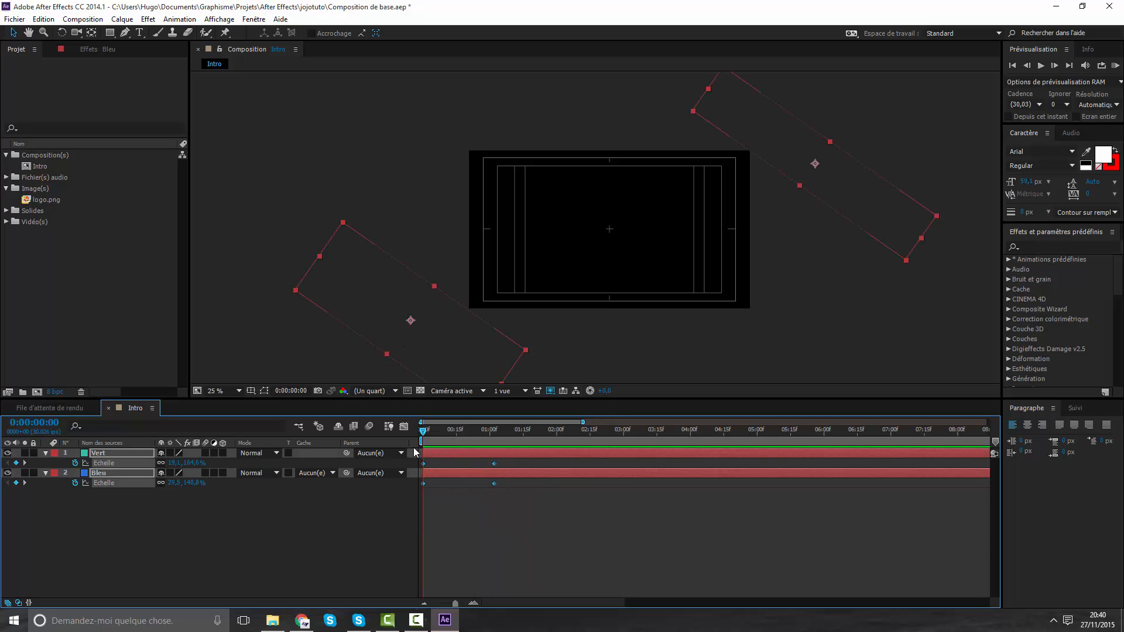
pyautogui.click(404, 426)
pyautogui.click(230, 530)
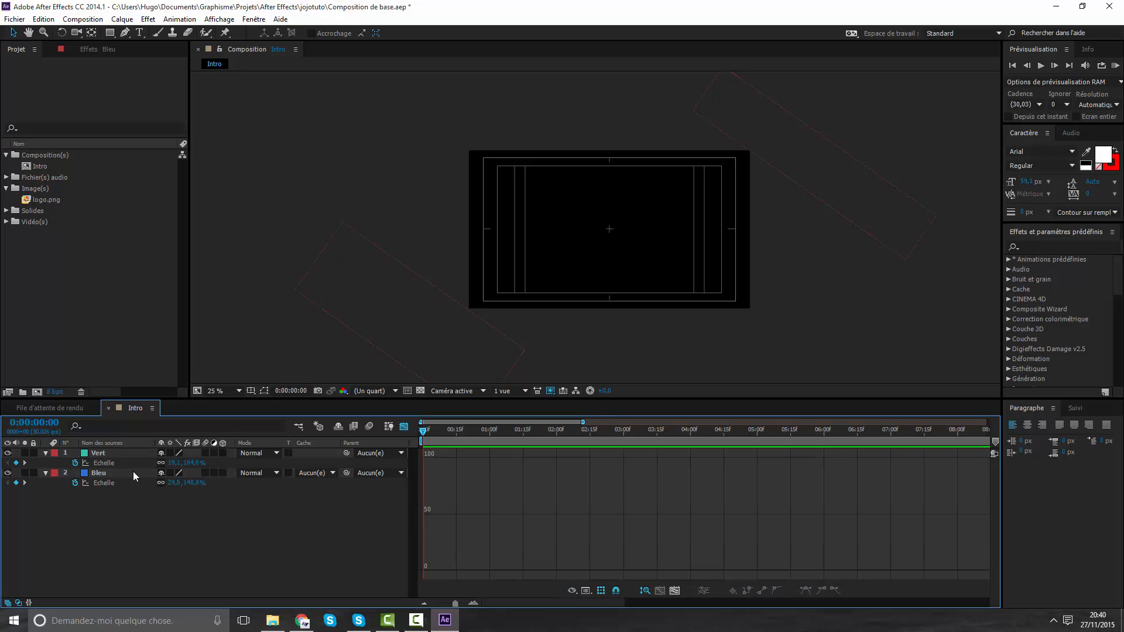
pyautogui.click(108, 465)
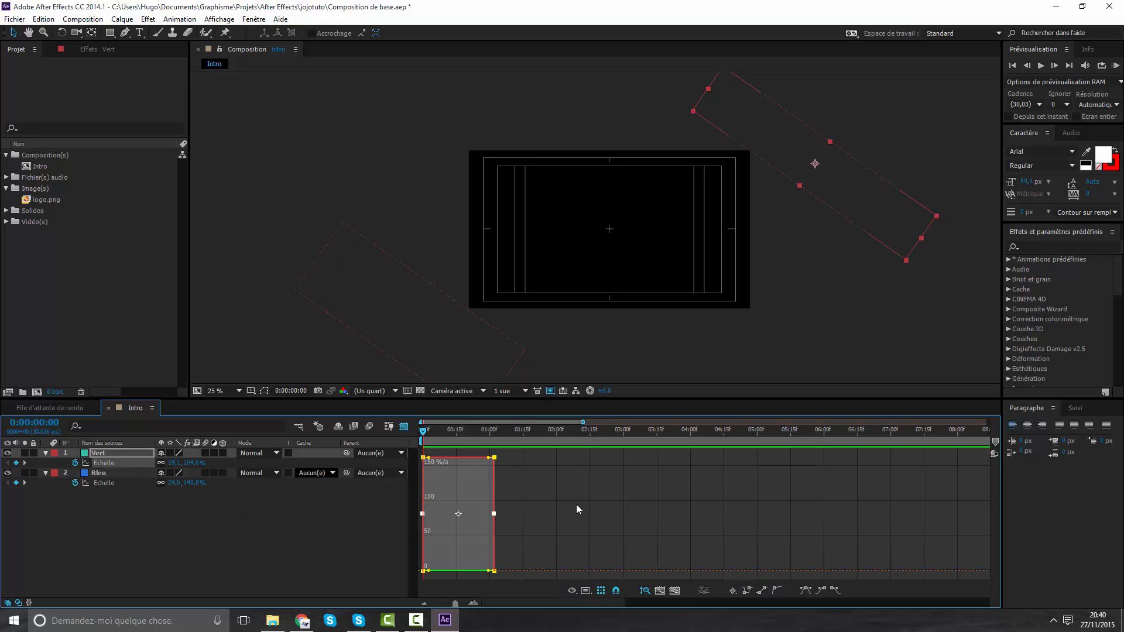
pyautogui.click(345, 532)
pyautogui.click(401, 427)
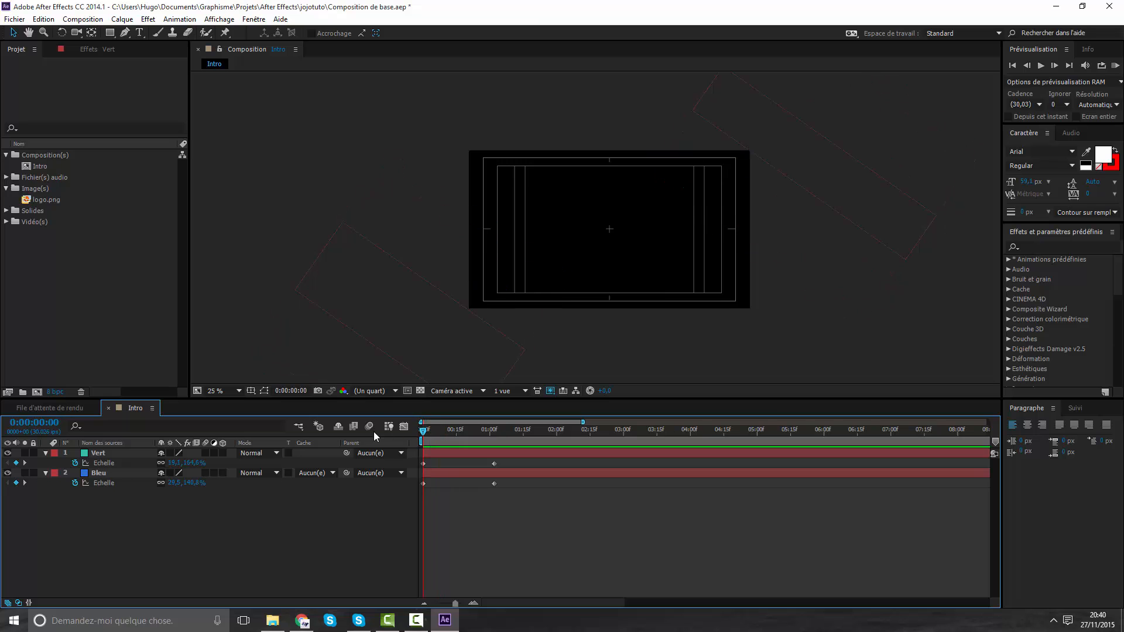
# Switch to File Explorer, play Tuto Intro Jojol.mp4 to check the reference motion, close the player and return to After Effects.
pyautogui.click(273, 620)
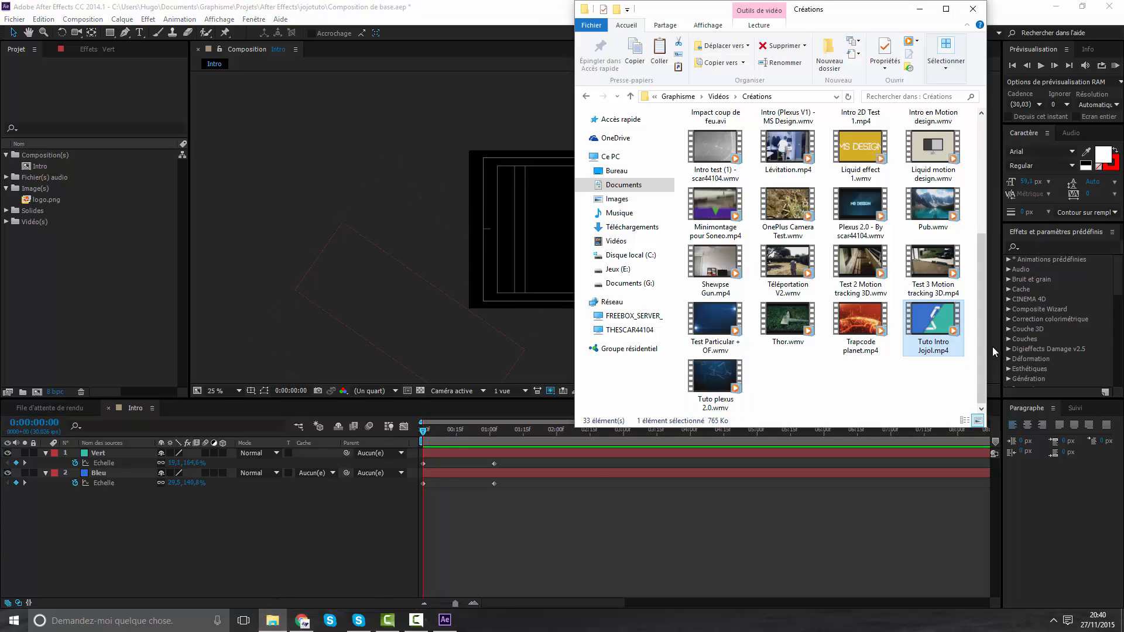
pyautogui.doubleClick(949, 329)
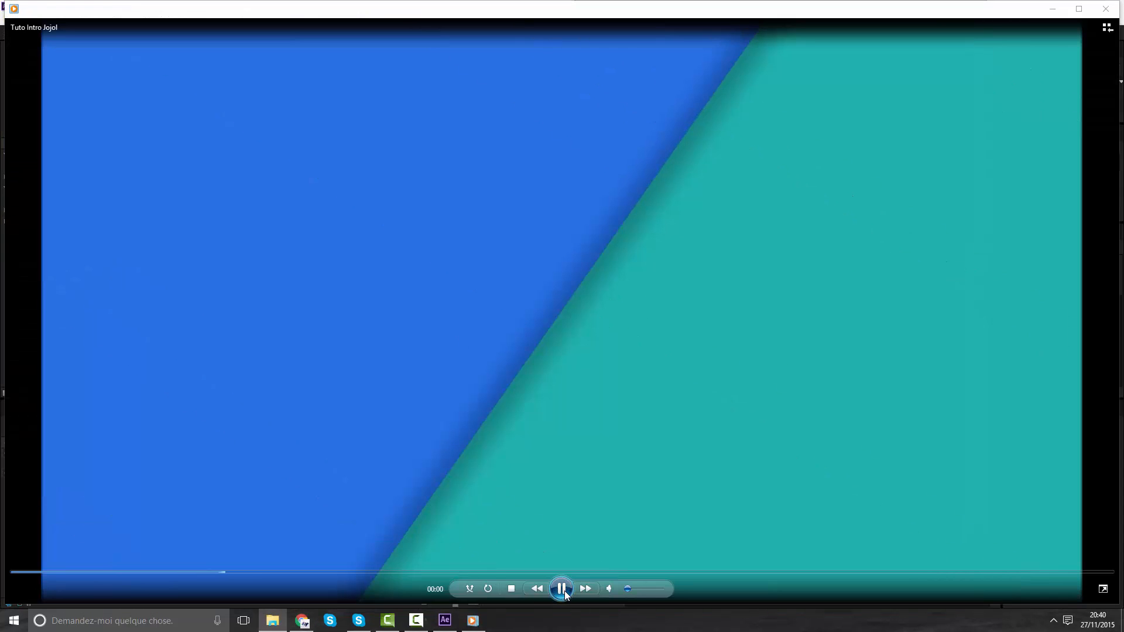
pyautogui.click(563, 589)
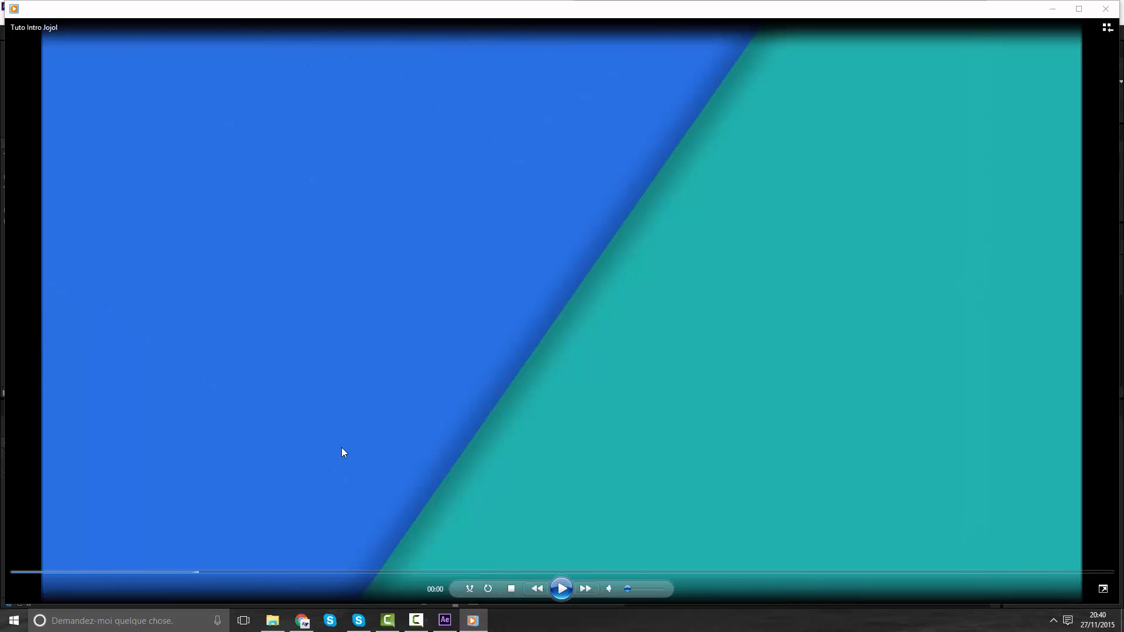
pyautogui.click(1106, 9)
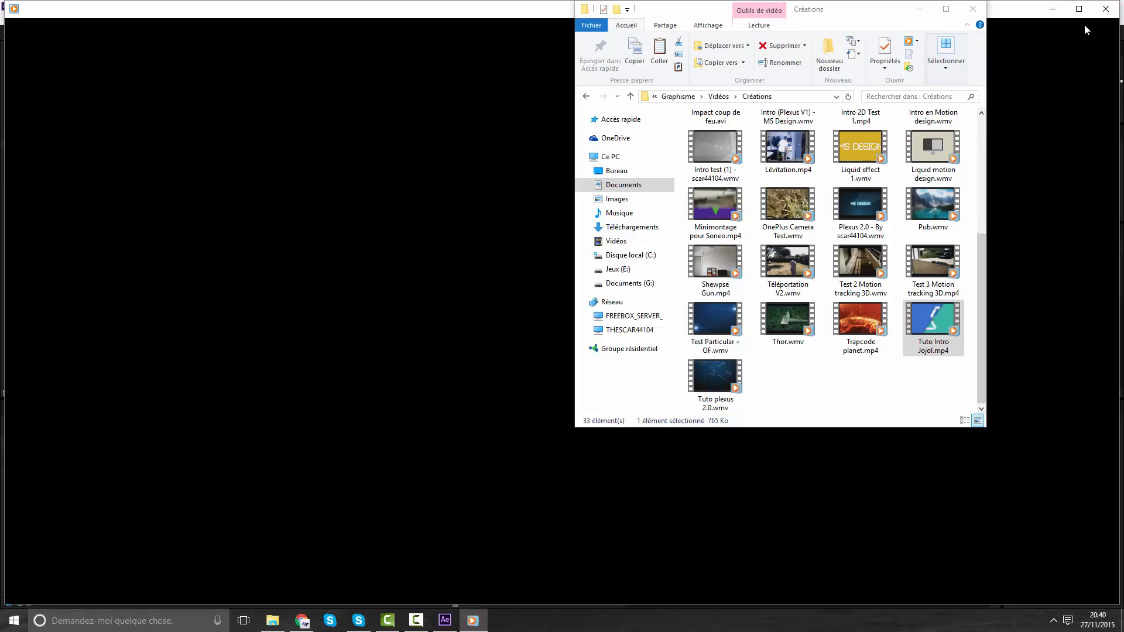
pyautogui.click(413, 453)
pyautogui.moveTo(426, 436); pyautogui.dragTo(391, 485)
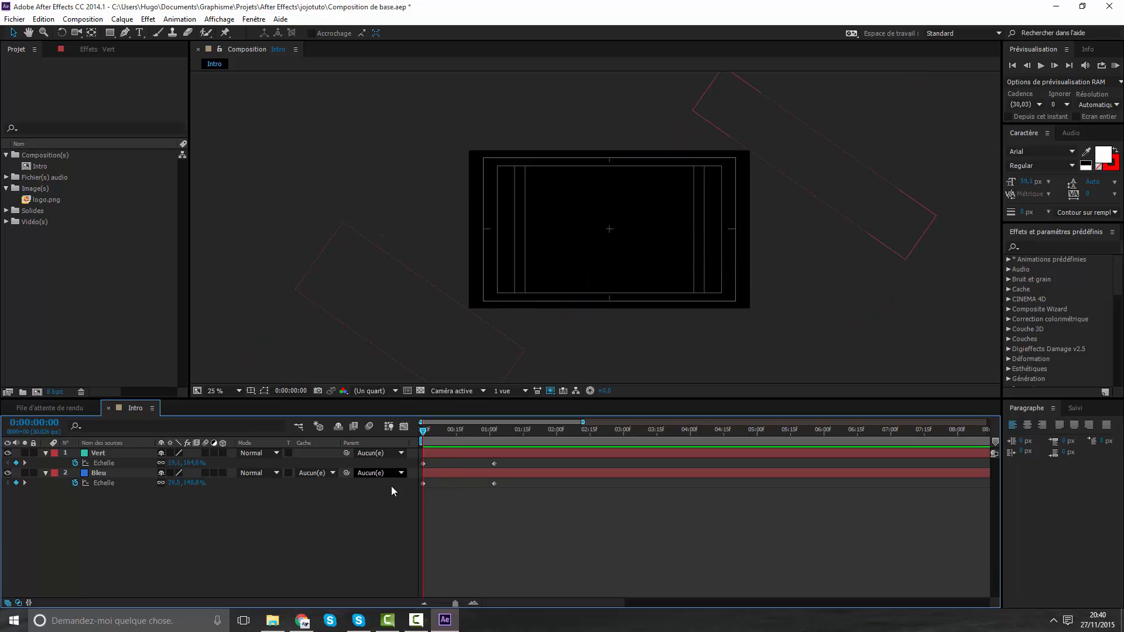
# Show the Vert layer's Scale curve in the graph editor and apply Easy Ease to its keyframes.
pyautogui.click(403, 427)
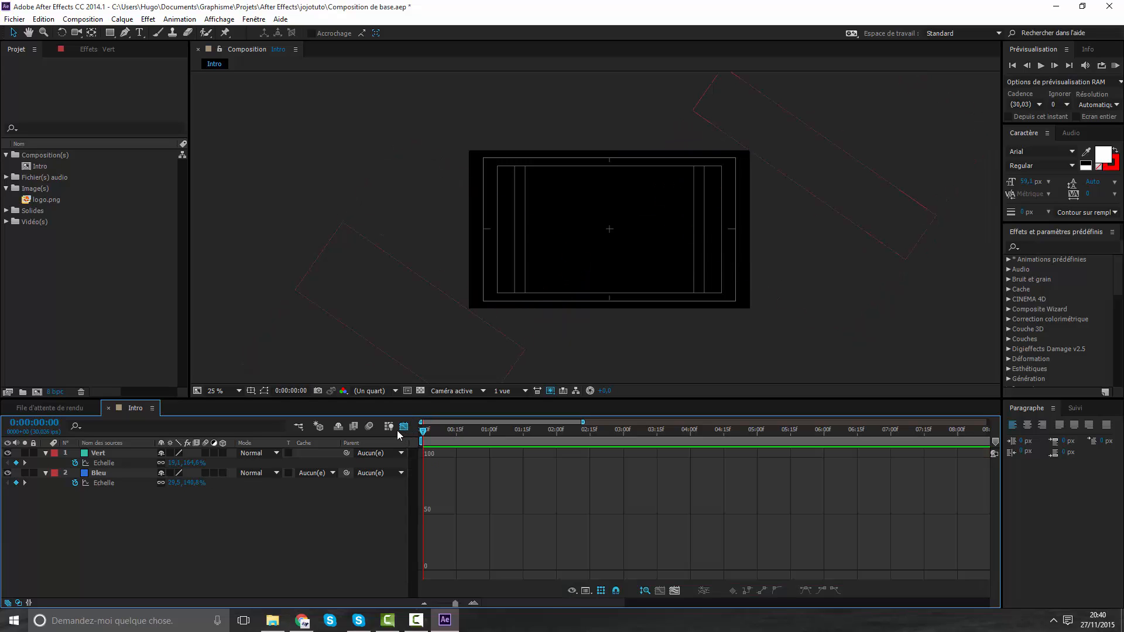
pyautogui.click(102, 461)
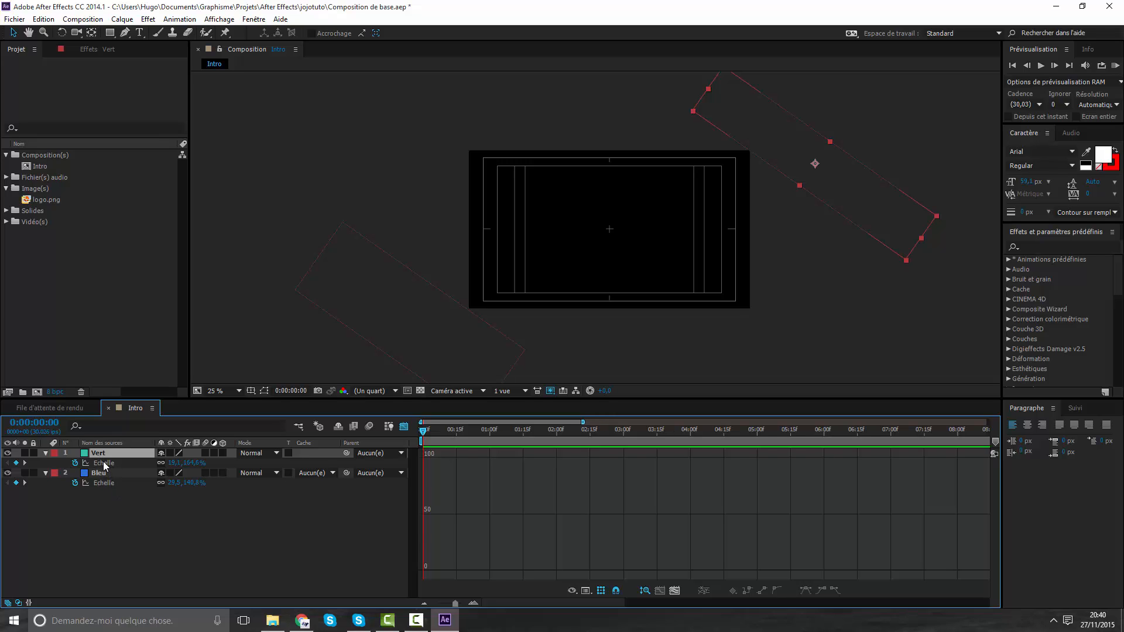
pyautogui.click(105, 463)
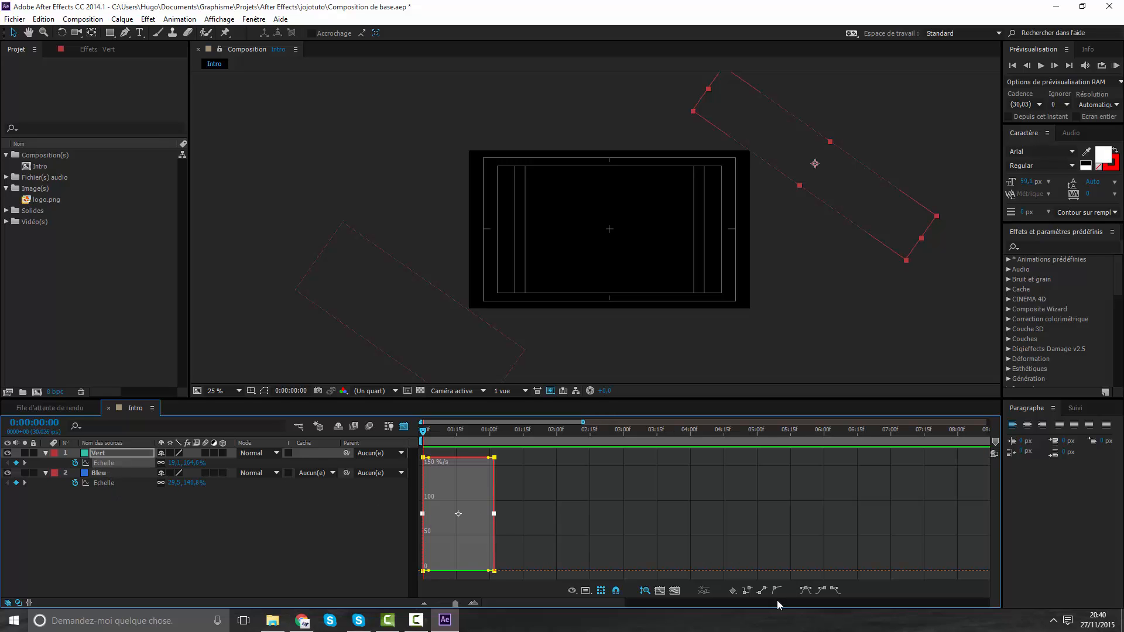
pyautogui.click(806, 591)
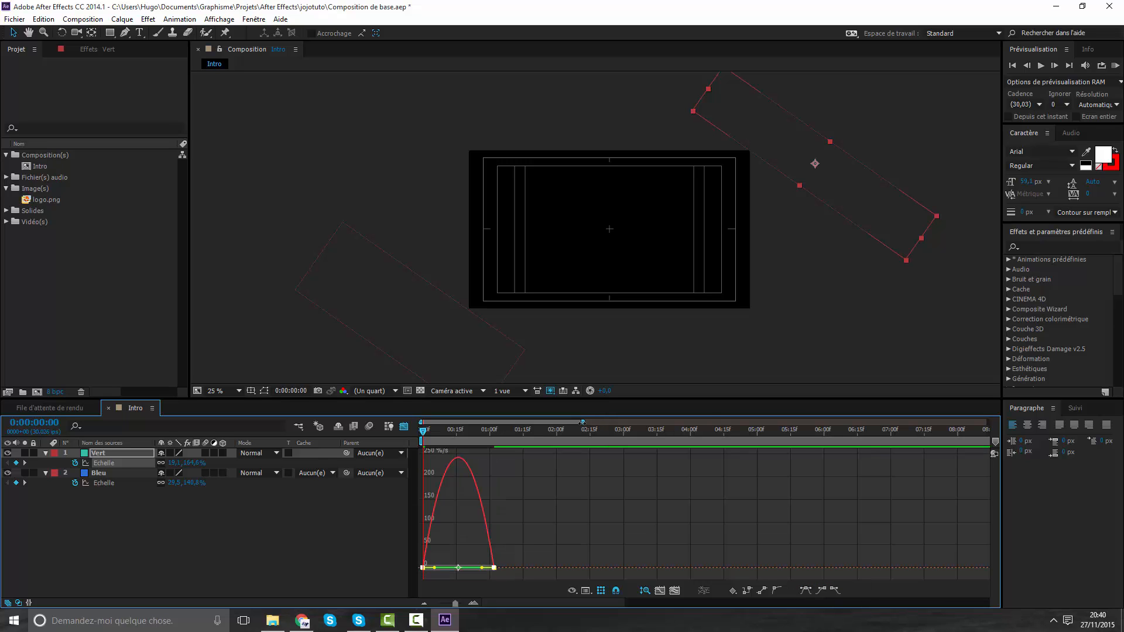
# Pull the influence handle of Vert's ending Scale keyframe back to about halfway between the two keyframes in the speed graph.
pyautogui.moveTo(582, 422); pyautogui.dragTo(458, 422)
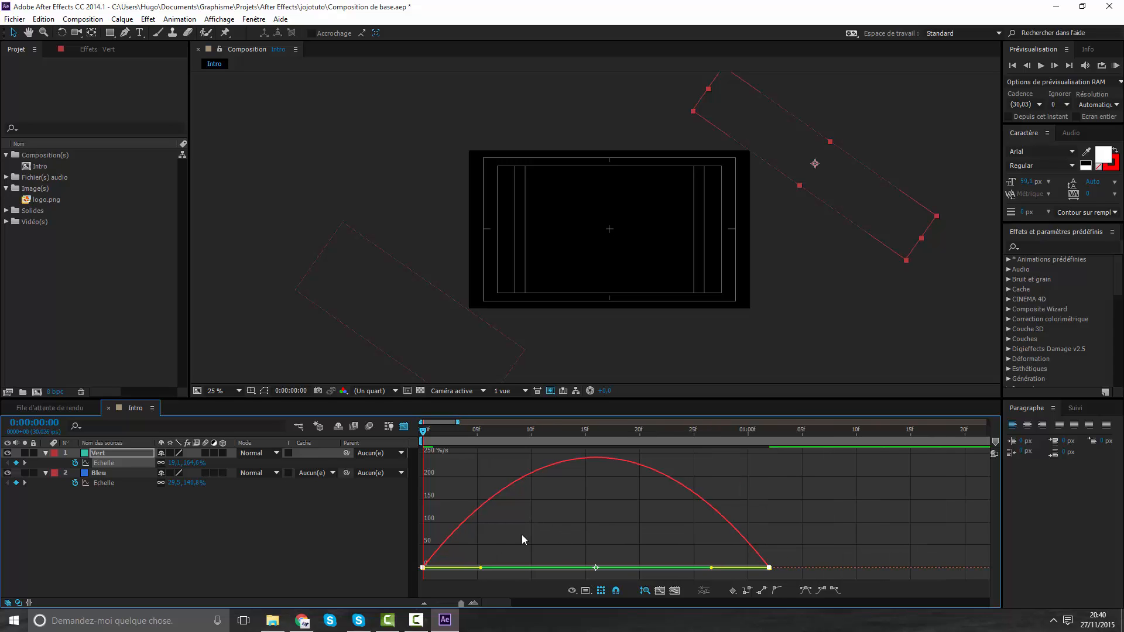
pyautogui.click(585, 590)
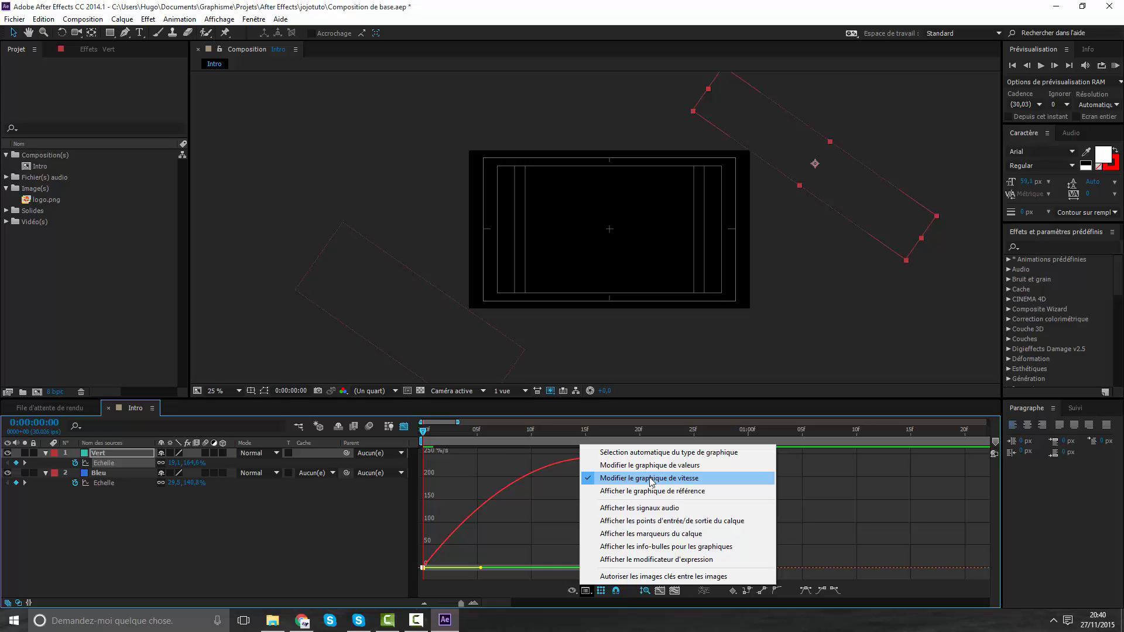
pyautogui.click(121, 465)
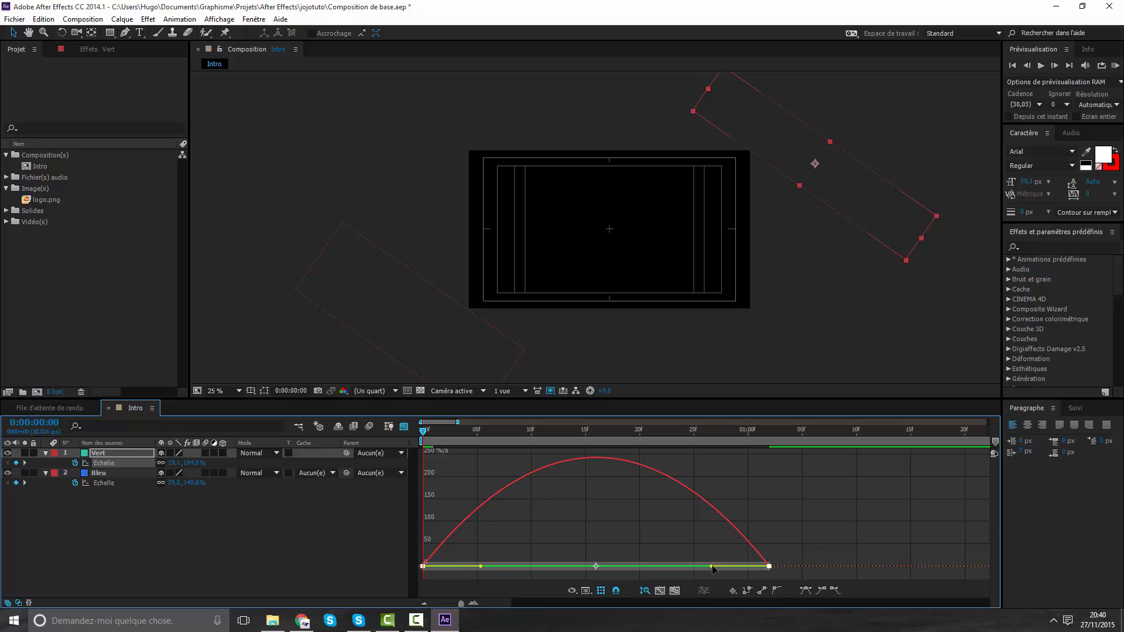
pyautogui.moveTo(708, 569); pyautogui.dragTo(596, 569)
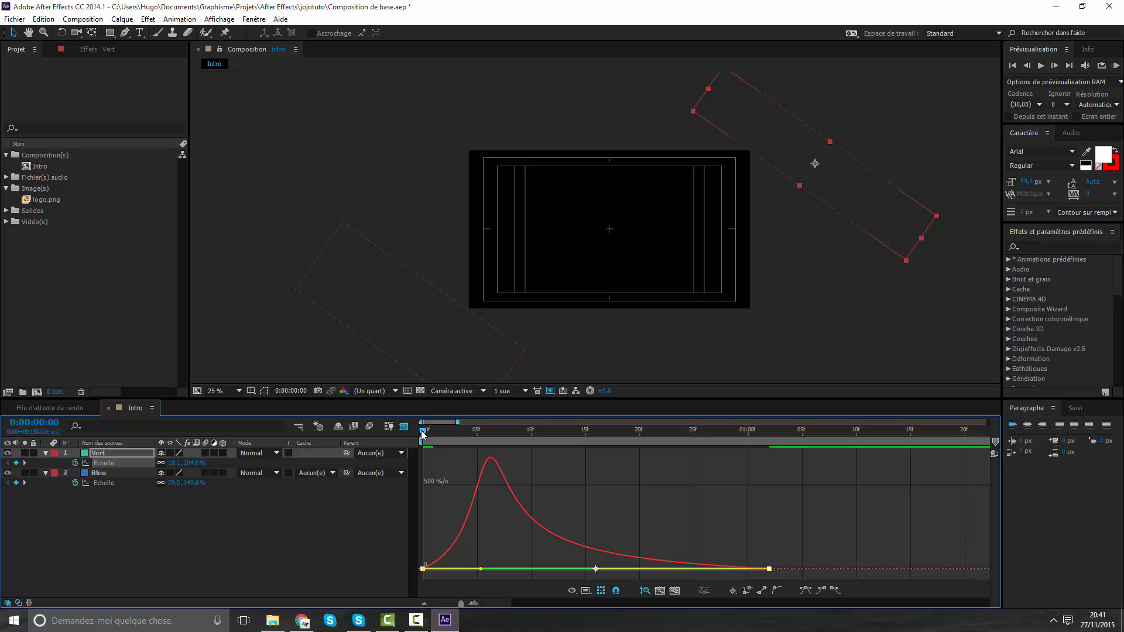
# Scrub through the slide-in to compare the eased Vert layer with Bleu, and return to 0:00:00:00.
pyautogui.moveTo(421, 433); pyautogui.dragTo(683, 445)
pyautogui.press('space')
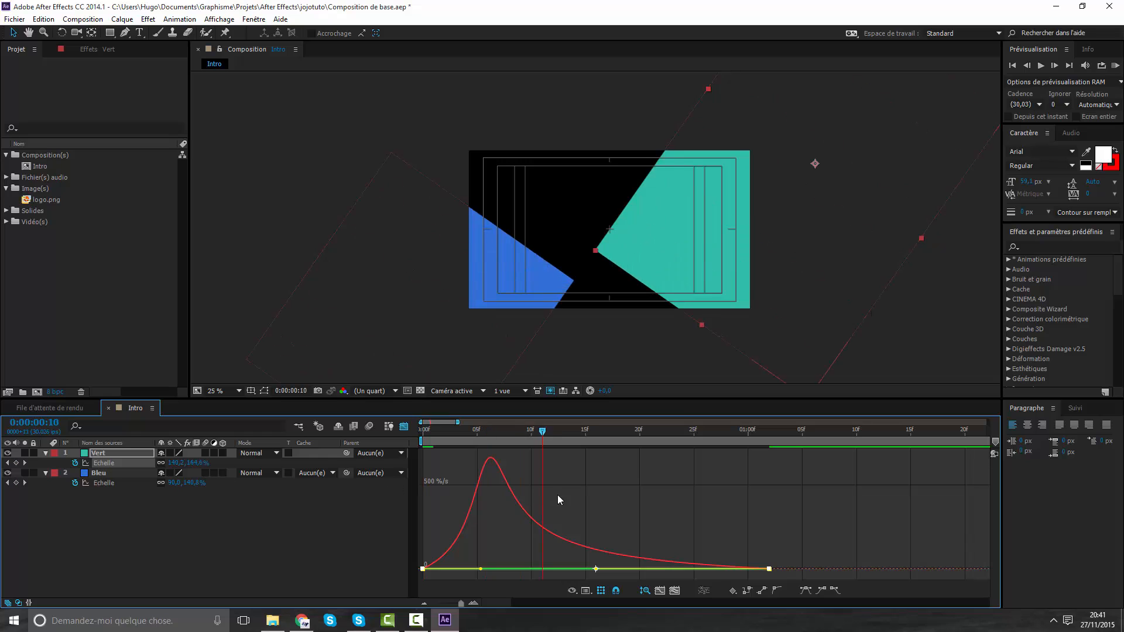
pyautogui.moveTo(756, 511); pyautogui.dragTo(351, 491)
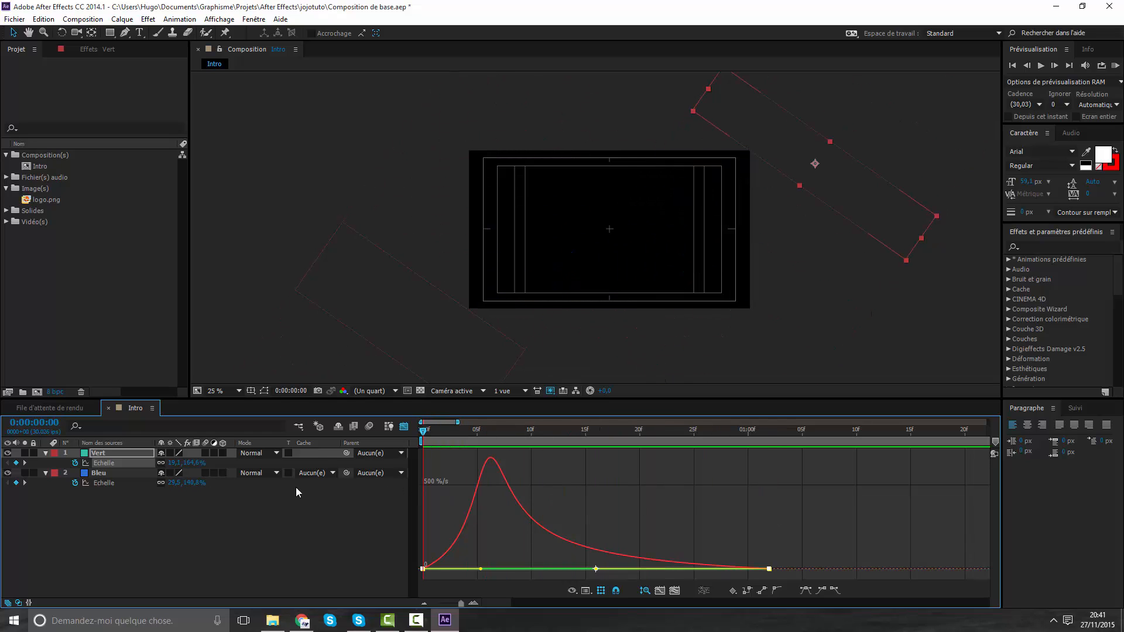
# Solo the Vert layer and preview its eased slide-in.
pyautogui.click(25, 452)
pyautogui.press('space')
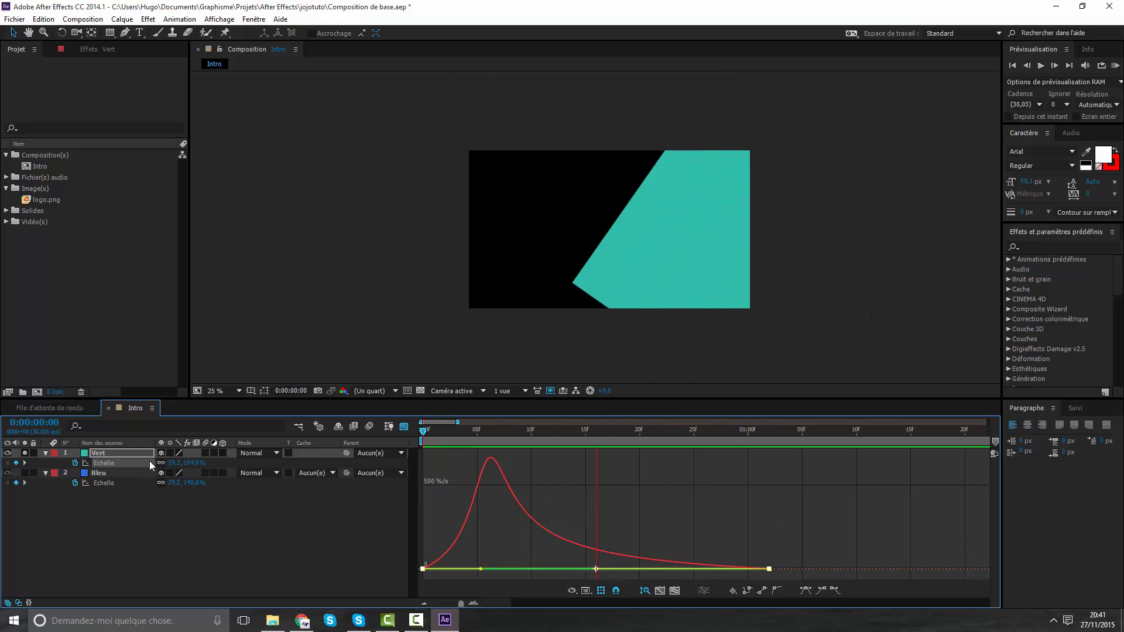
pyautogui.press('space')
pyautogui.press('space')
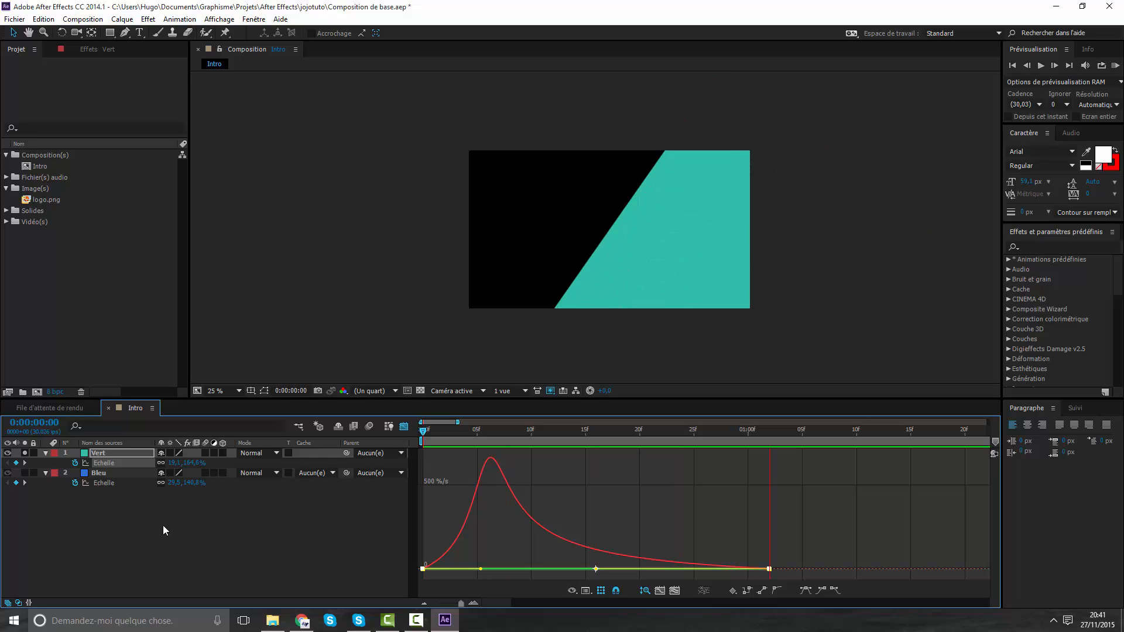
pyautogui.press('space')
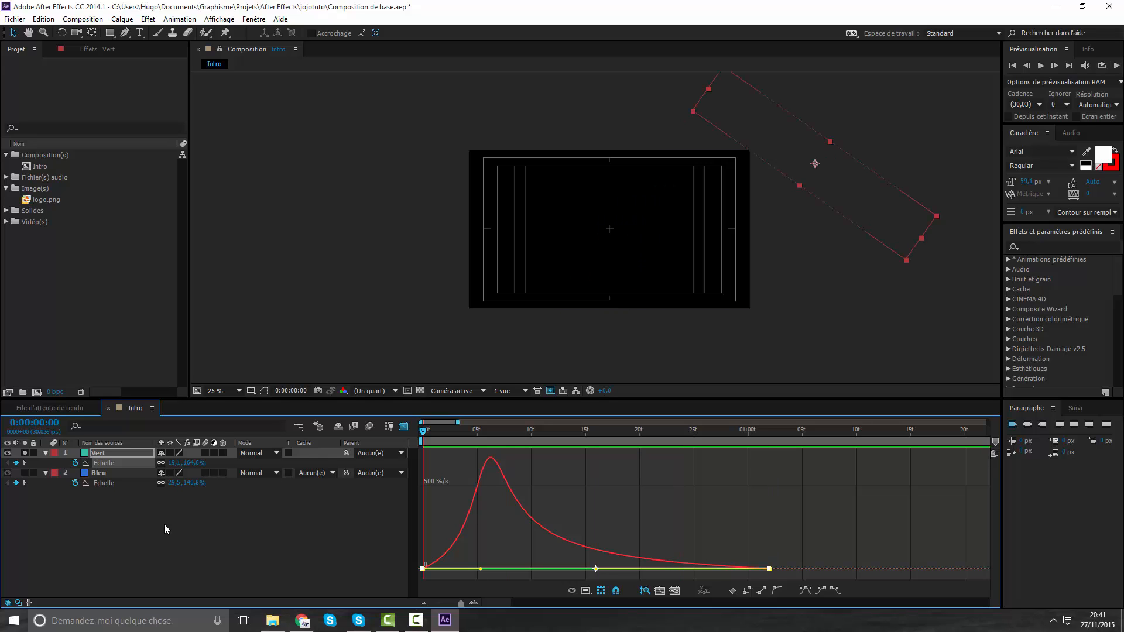
# Apply Easy Ease to the Bleu layer's Scale keyframes and pull the ending keyframe's influence handle toward the middle of the speed graph.
pyautogui.click(100, 485)
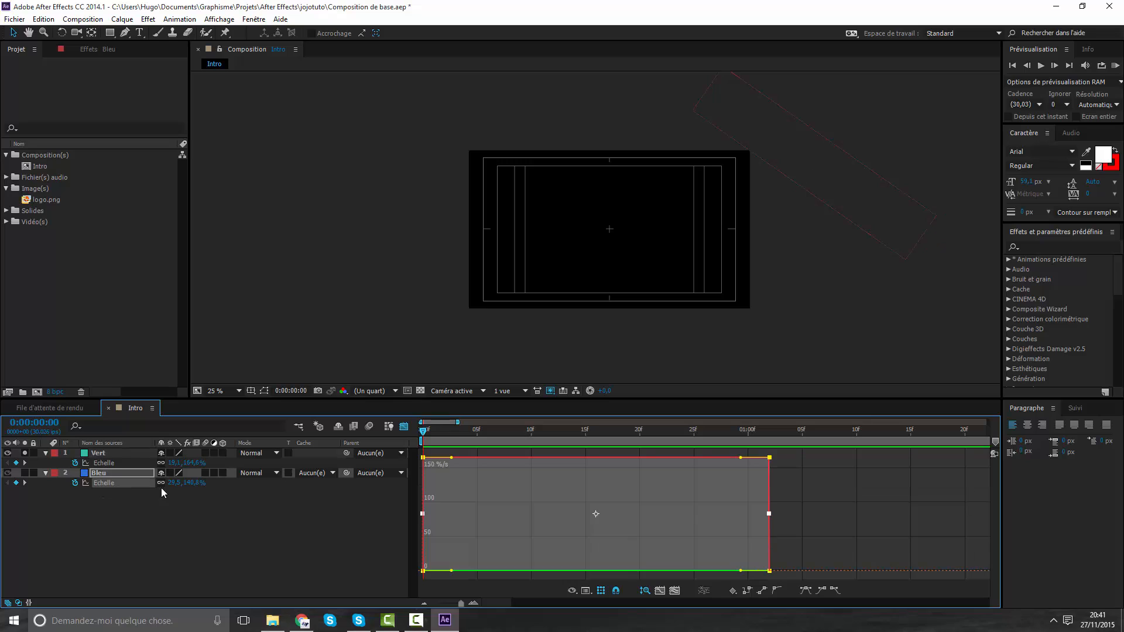
pyautogui.click(805, 591)
pyautogui.moveTo(711, 568); pyautogui.dragTo(486, 565)
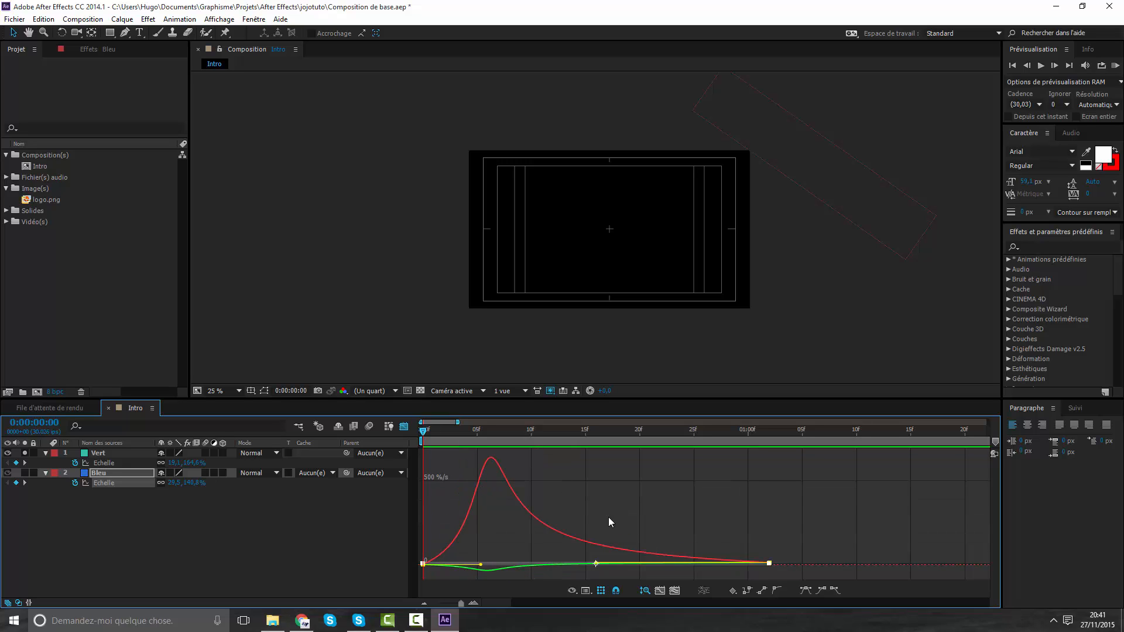
# Preview the slide-in with Vert soloed and with both layers shown, and solo Vert again.
pyautogui.press('space')
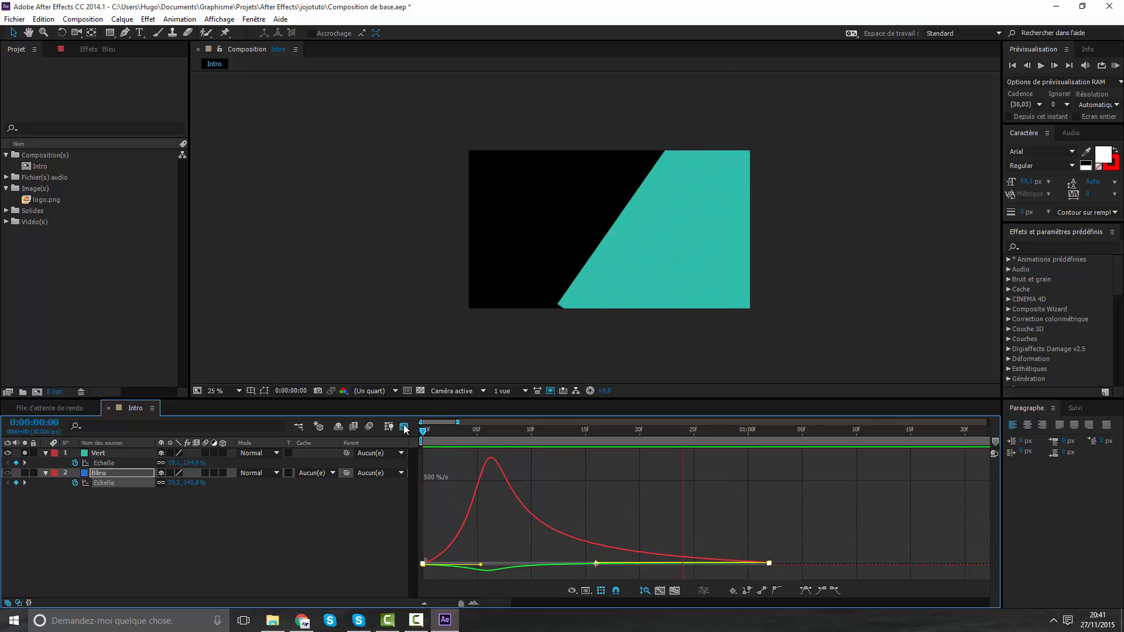
pyautogui.click(24, 453)
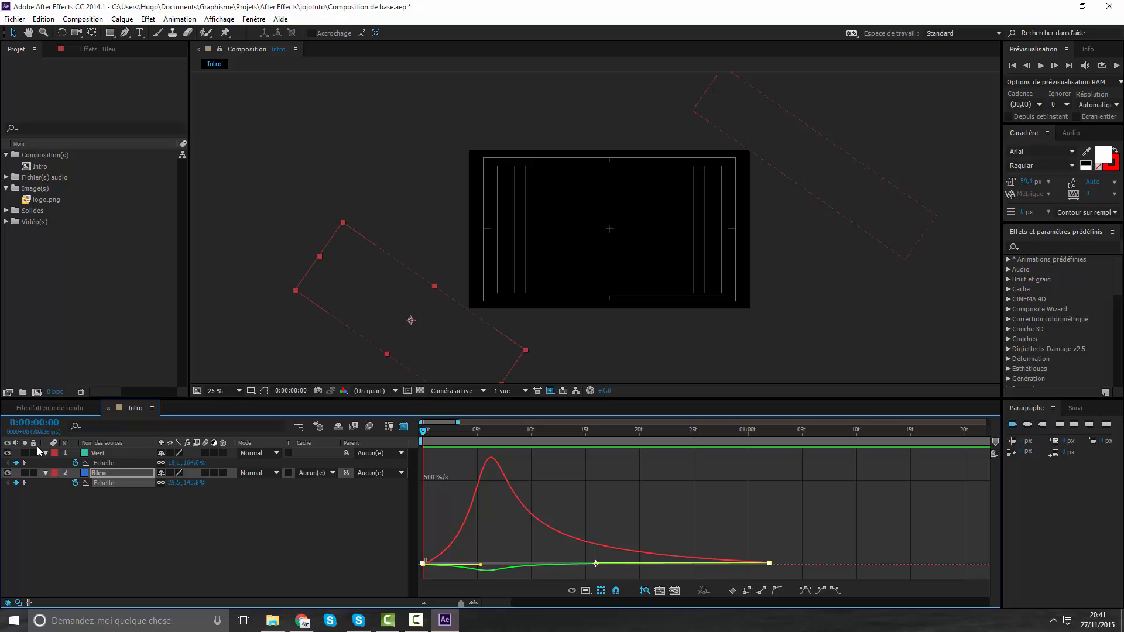
pyautogui.press('space')
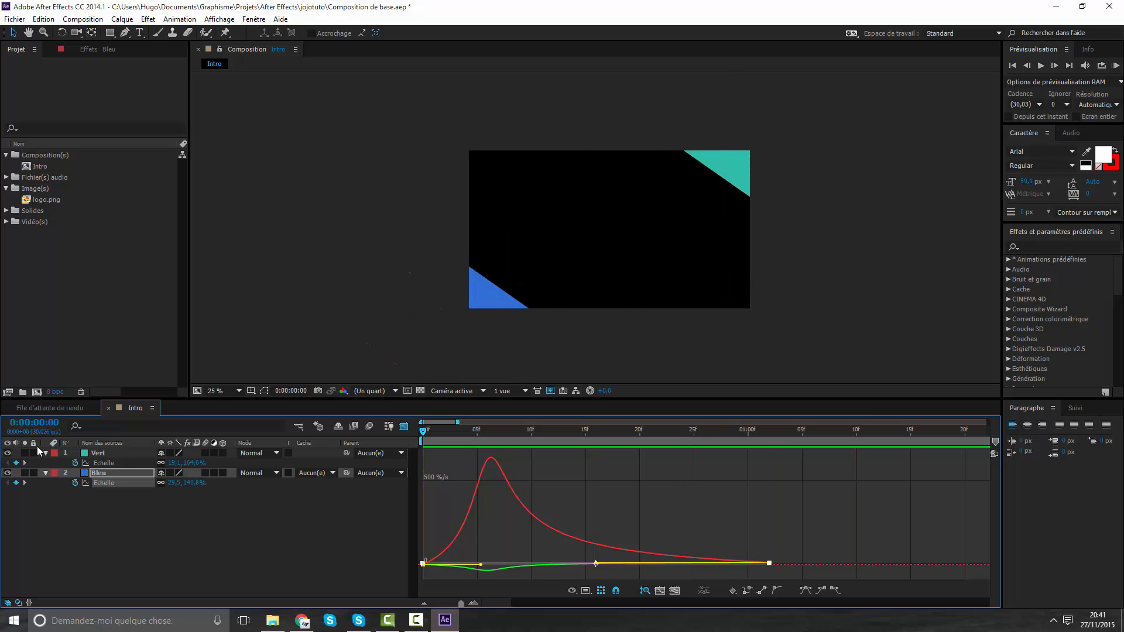
pyautogui.press('space')
pyautogui.click(24, 453)
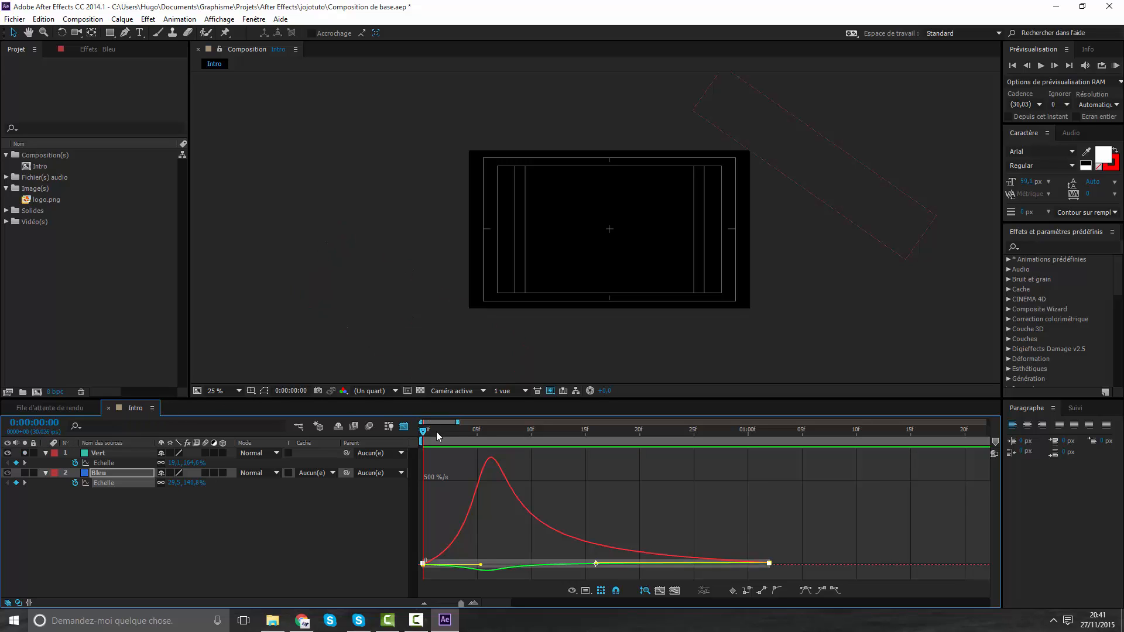
# Reapply Easy Ease to Bleu's Scale keyframes and pull the ending keyframe's influence handle level to about halfway between the keyframes.
pyautogui.press('F9')
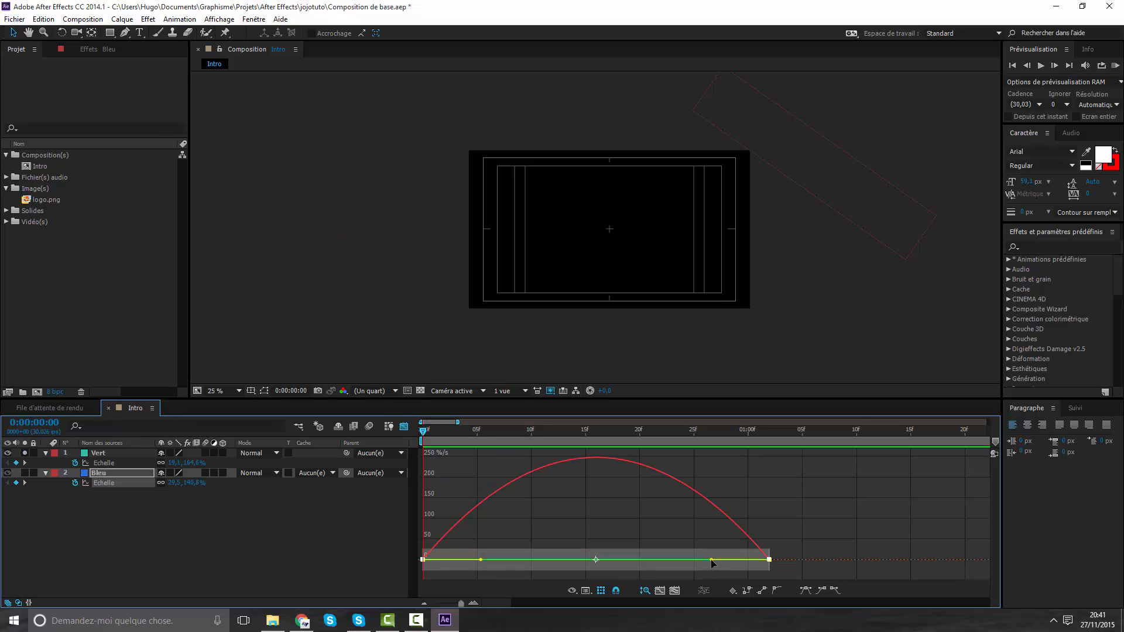
pyautogui.moveTo(712, 563); pyautogui.dragTo(594, 564)
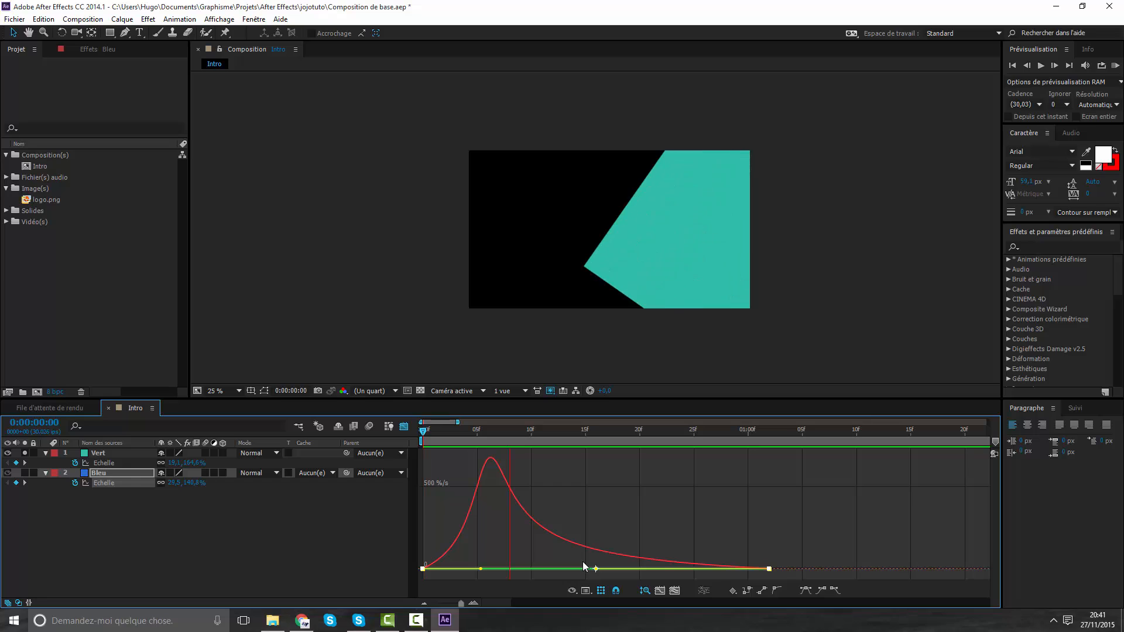
# Turn off Vert's solo and preview the slide-in with both layers shown.
pyautogui.press('space')
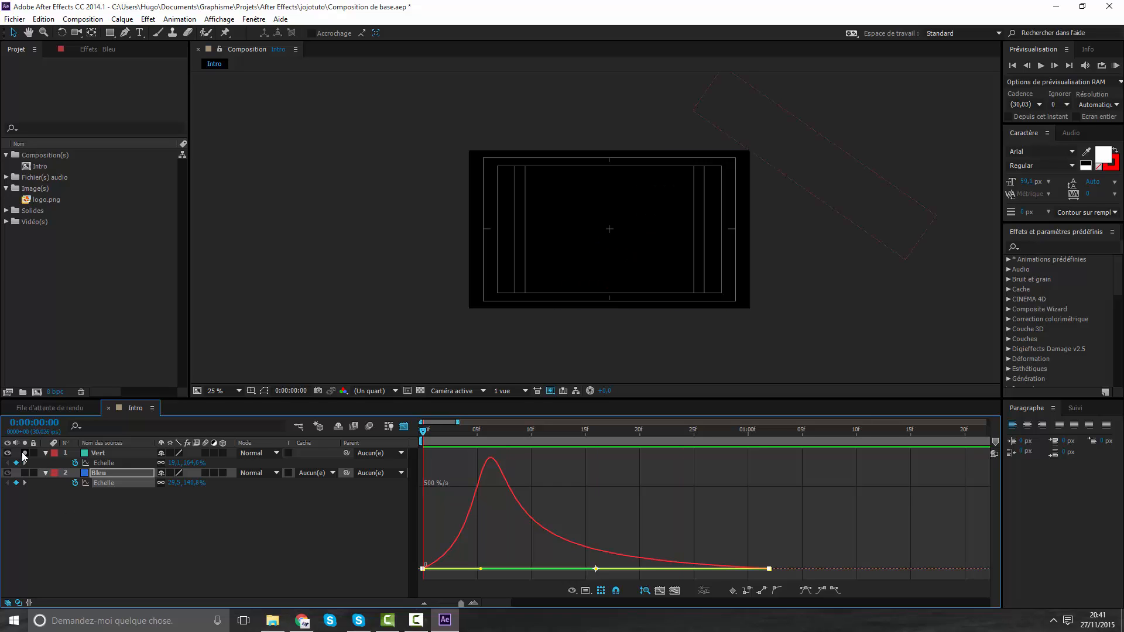
pyautogui.press('space')
pyautogui.press('space')
pyautogui.press('space')
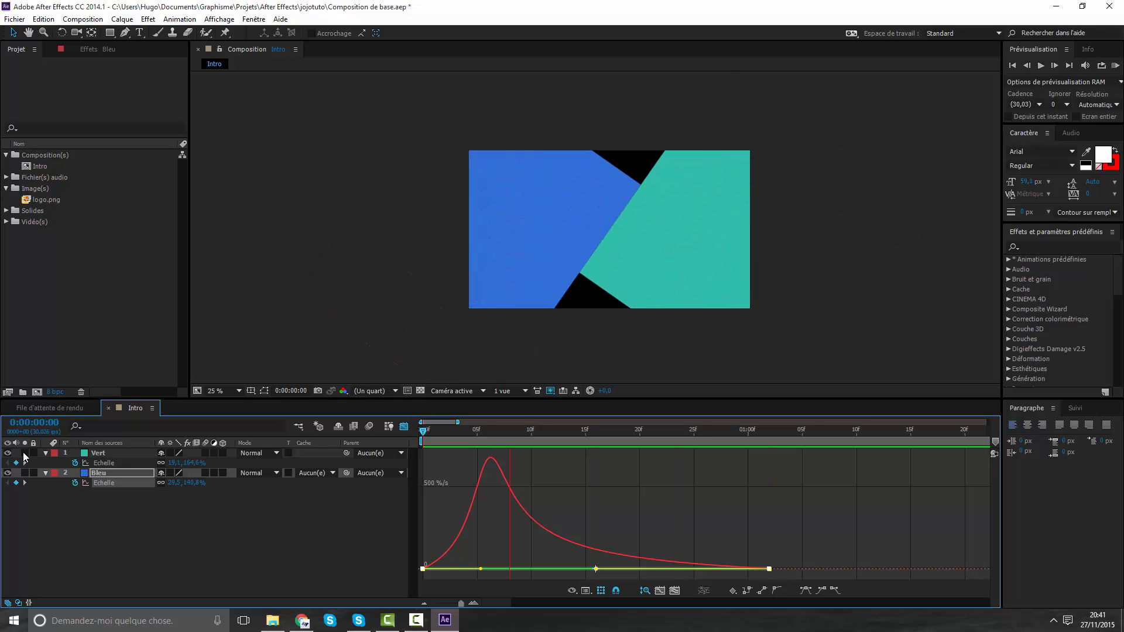
pyautogui.press('space')
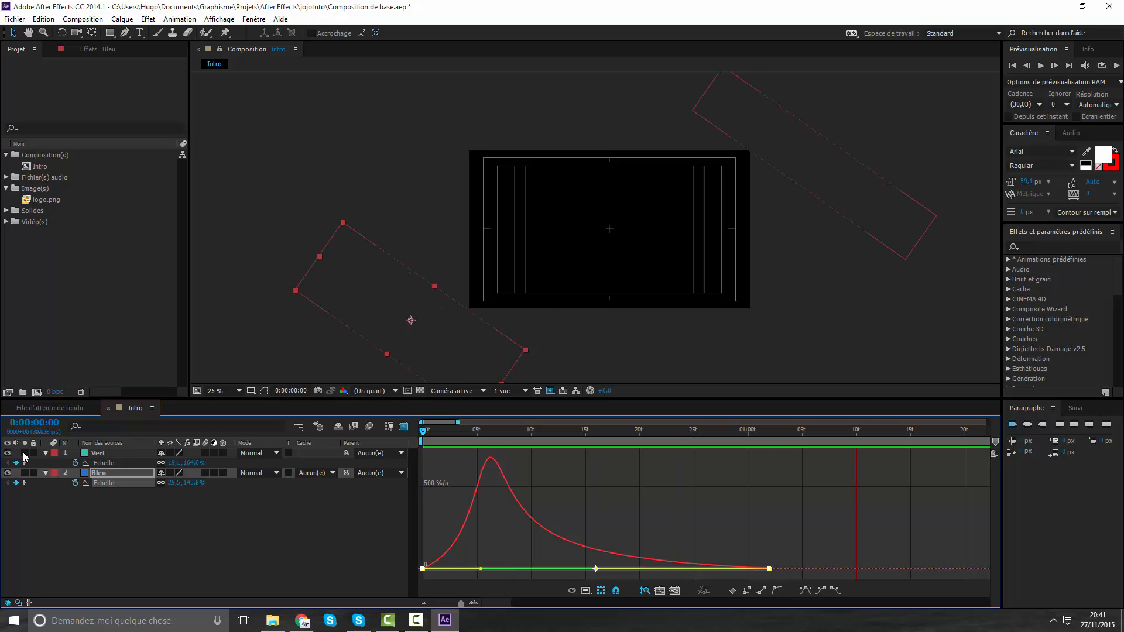
# Close the speed graph, preview the slide-in in the layer view, and return to the first frame.
pyautogui.click(404, 427)
pyautogui.press('space')
pyautogui.press('space')
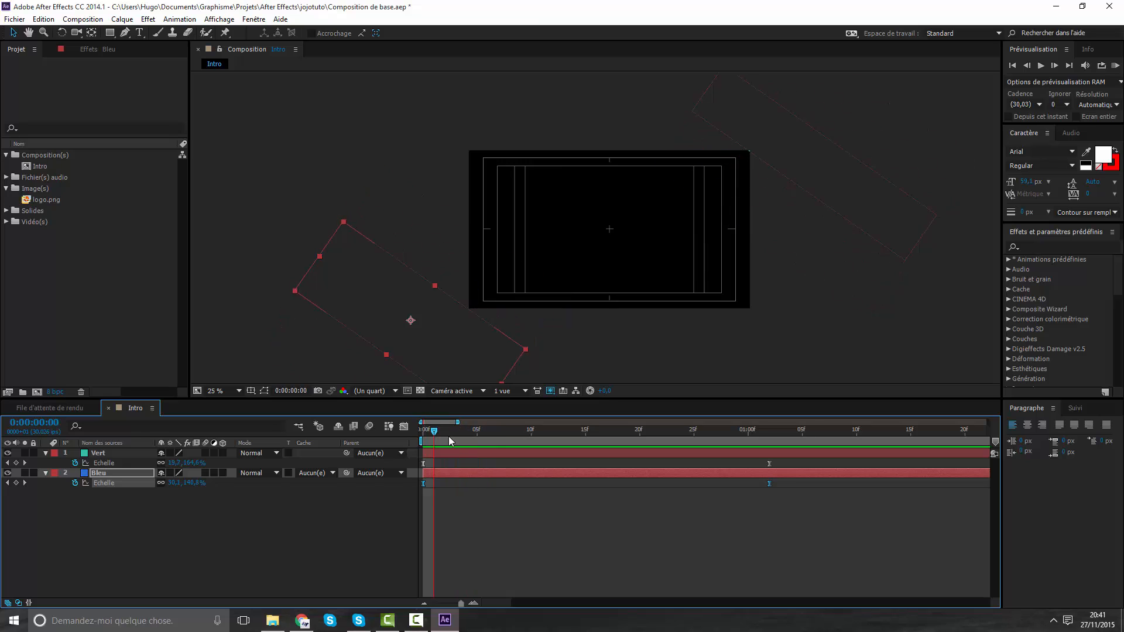
pyautogui.moveTo(448, 437); pyautogui.dragTo(423, 431)
# Add logo.png as a layer above Vert and set its Scale to 25%.
pyautogui.click(493, 566)
pyautogui.moveTo(54, 201); pyautogui.dragTo(409, 451)
pyautogui.press('s')
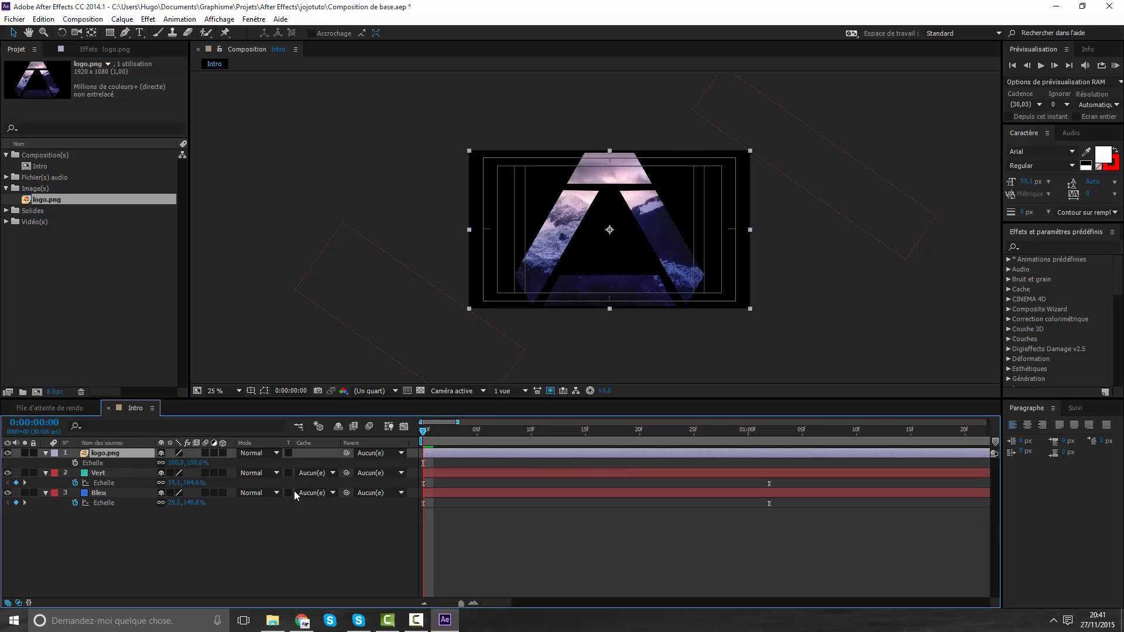
pyautogui.moveTo(198, 465); pyautogui.dragTo(154, 465)
# Move to 0:00:00:13, search the effects for "remplir" and apply the Remplir effect to the logo.png layer.
pyautogui.moveTo(455, 431); pyautogui.dragTo(575, 431)
pyautogui.press('.')
pyautogui.click(1040, 249)
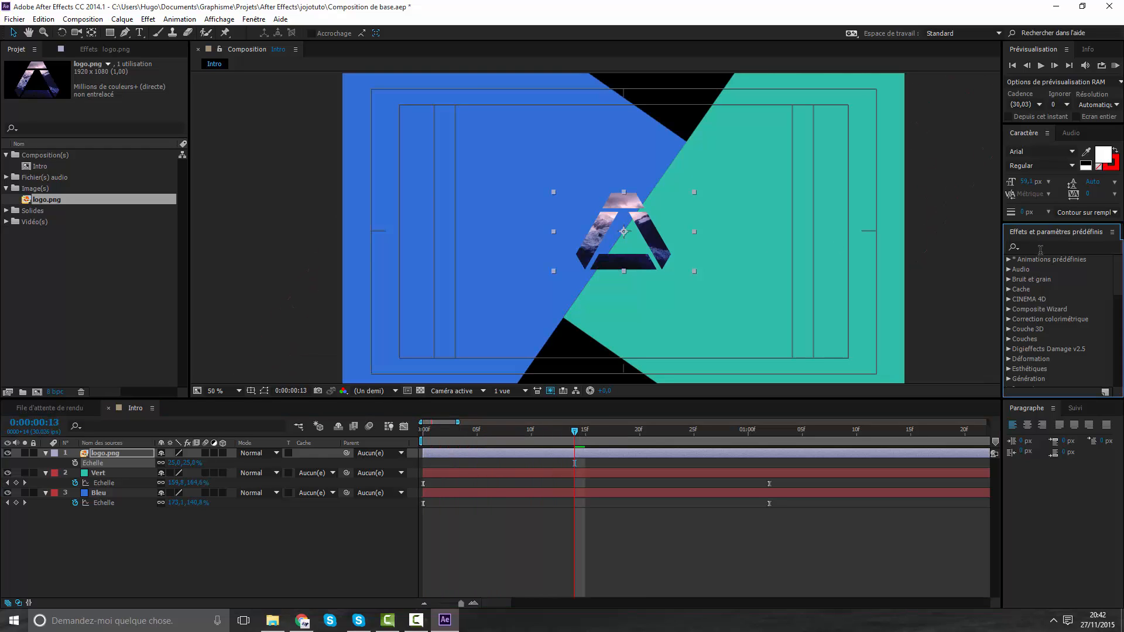
pyautogui.click(1047, 246)
pyautogui.write('remplir')
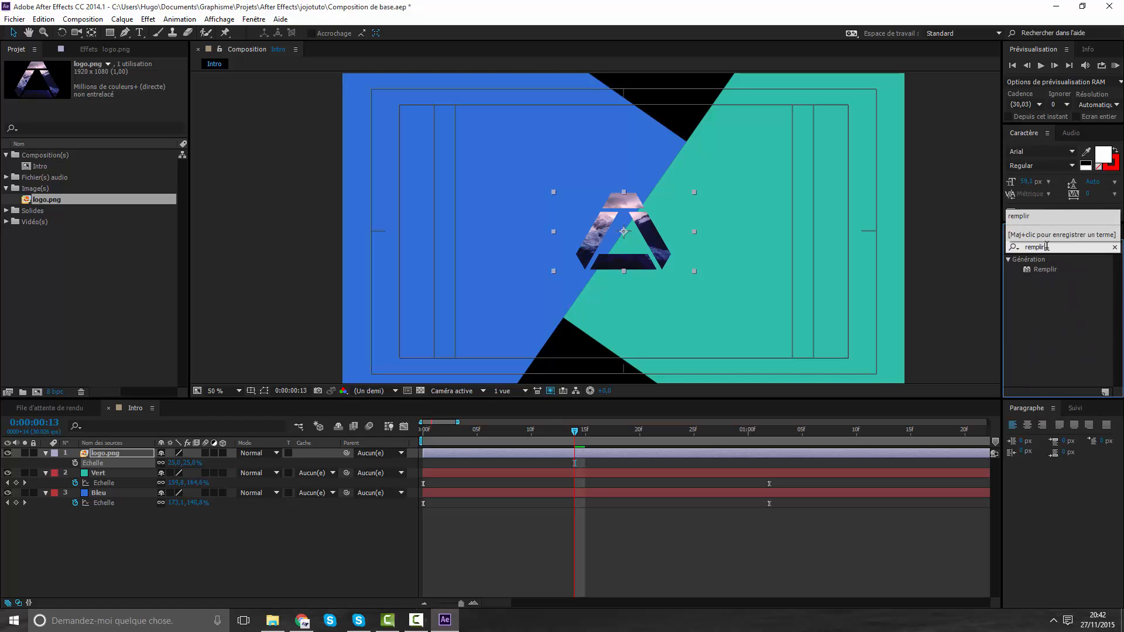
pyautogui.click(1056, 268)
pyautogui.click(1056, 268)
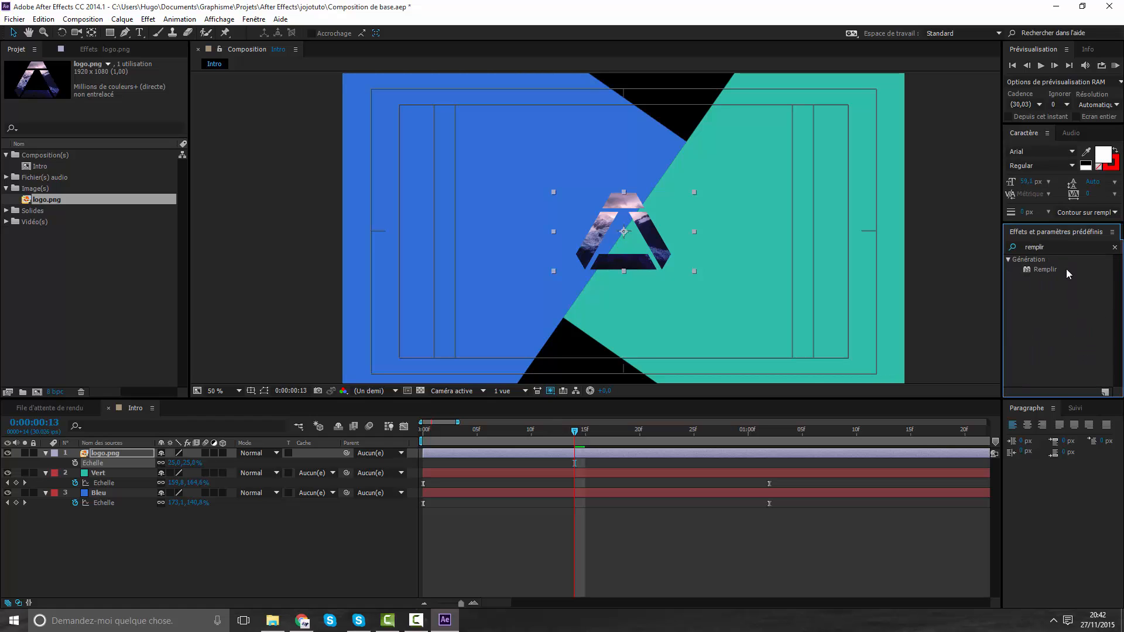
pyautogui.moveTo(1048, 272); pyautogui.dragTo(603, 456)
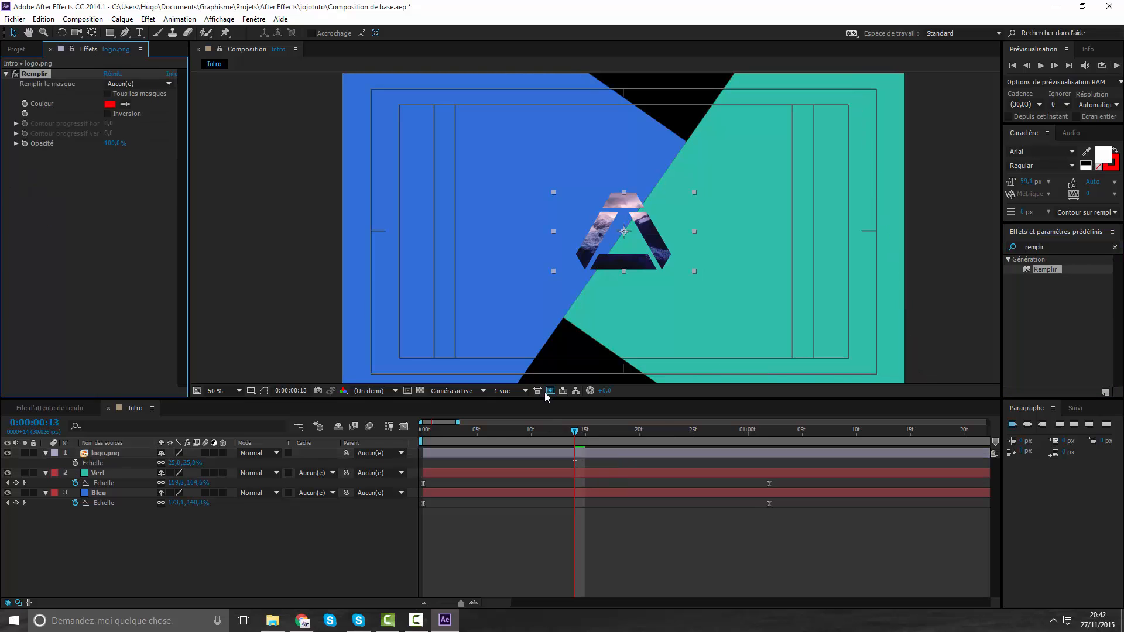
# Set the Remplir effect's colour on the logo to white, FFFFFF.
pyautogui.click(110, 104)
pyautogui.click(17, 30)
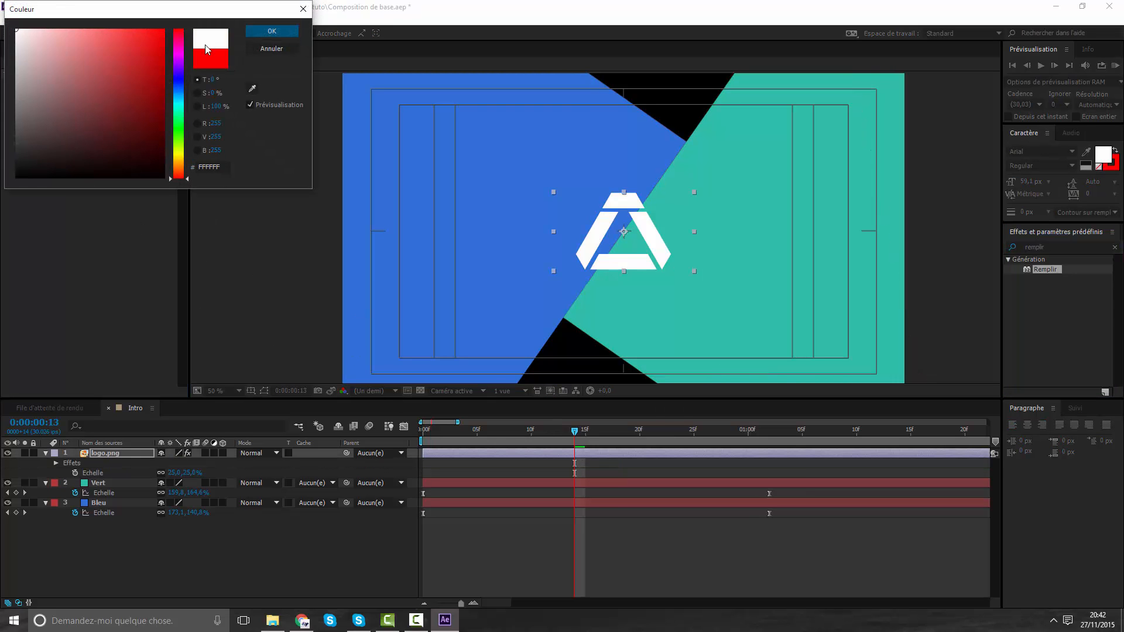
pyautogui.click(268, 34)
pyautogui.click(495, 491)
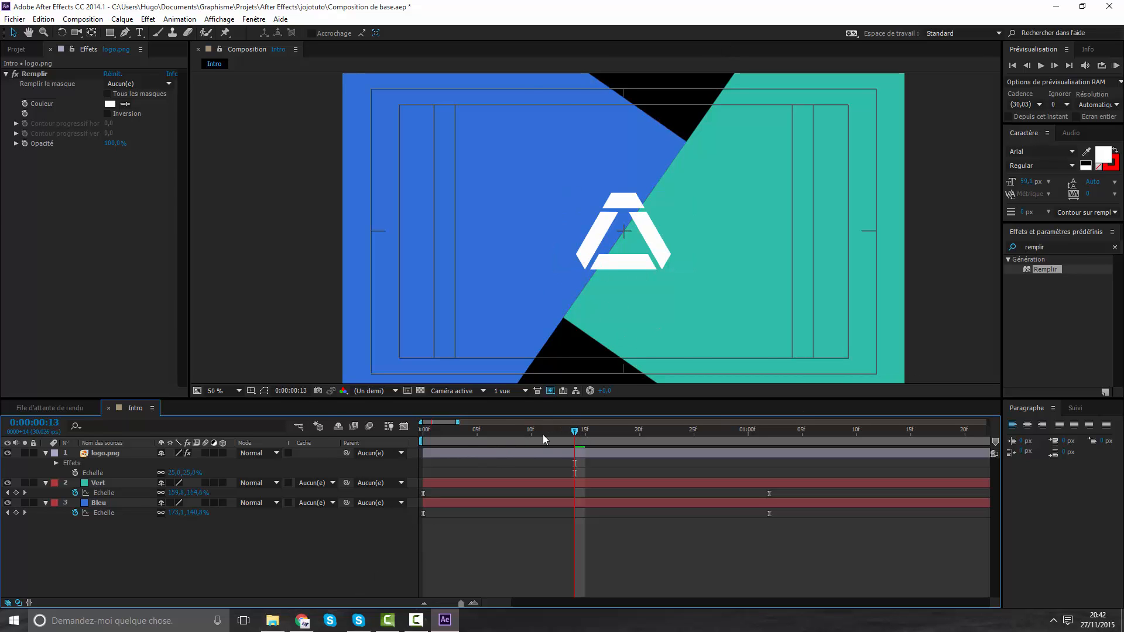
# Move to 0:00:00:21 and start a Pen tool mask on the logo.png layer, on the blue-green diagonal just below the logo.
pyautogui.moveTo(542, 435); pyautogui.dragTo(661, 433)
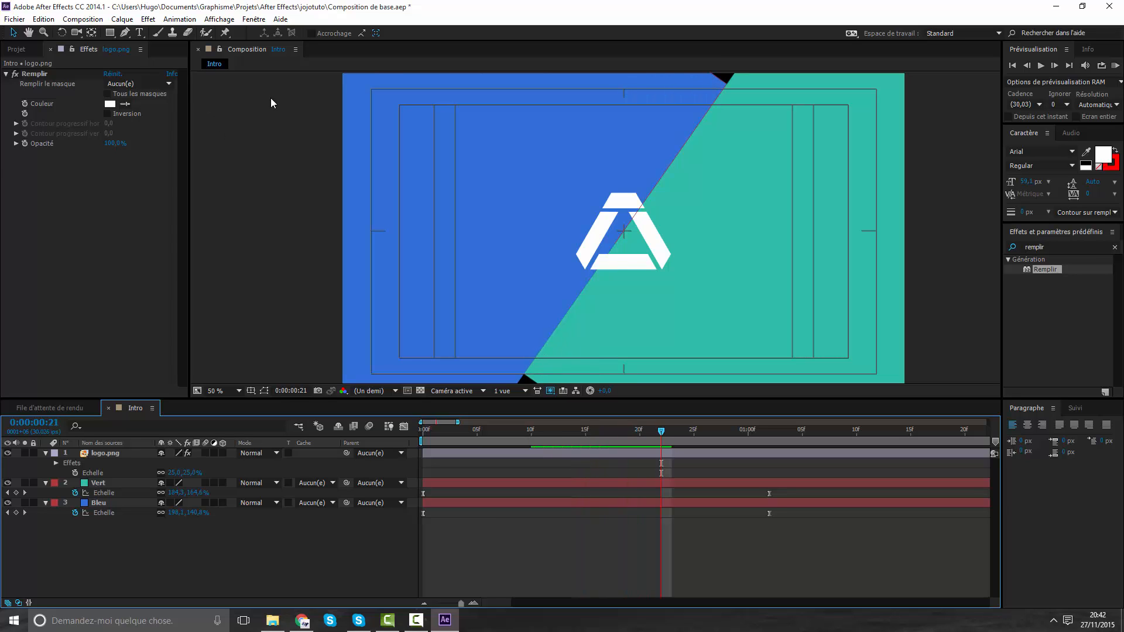
pyautogui.press('.')
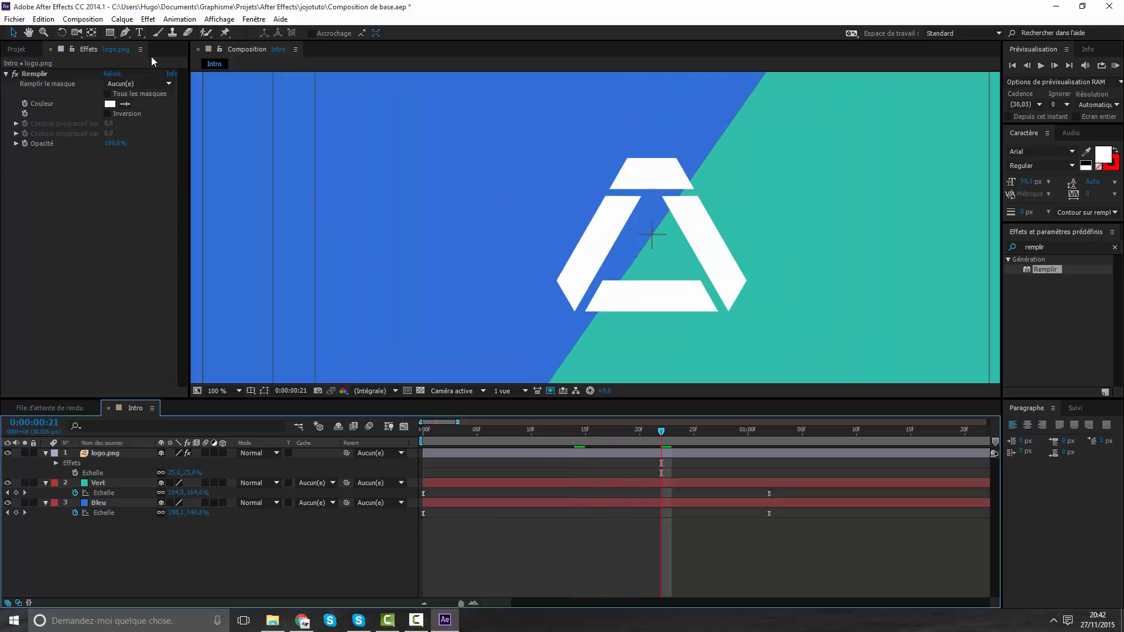
pyautogui.click(486, 454)
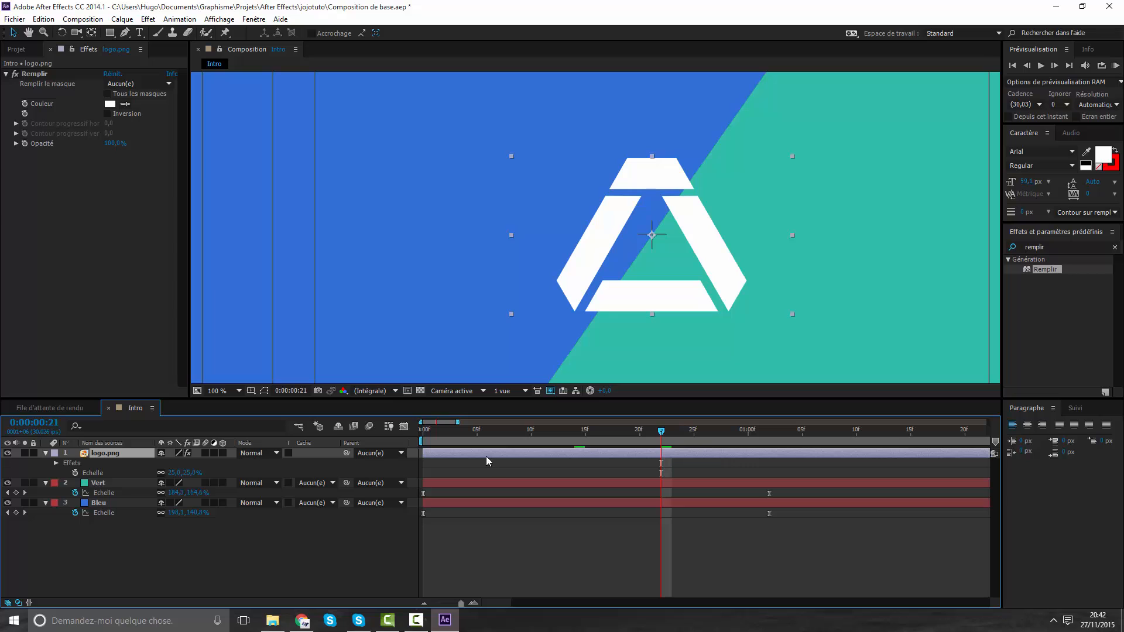
pyautogui.click(124, 32)
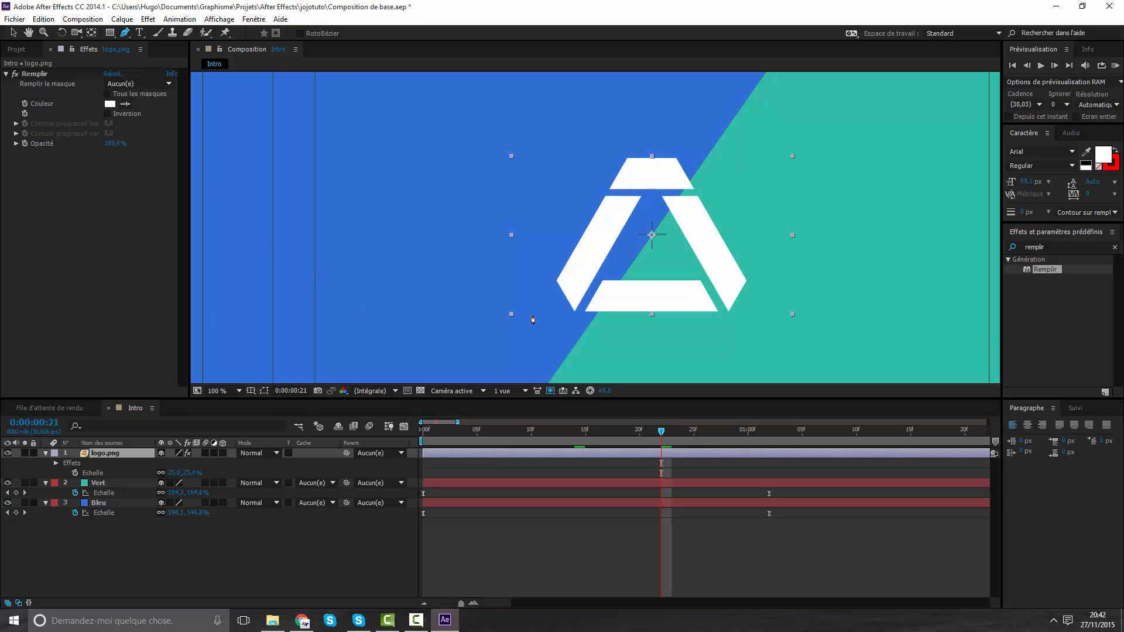
pyautogui.press('.')
pyautogui.press('.')
pyautogui.moveTo(568, 331); pyautogui.dragTo(597, 175)
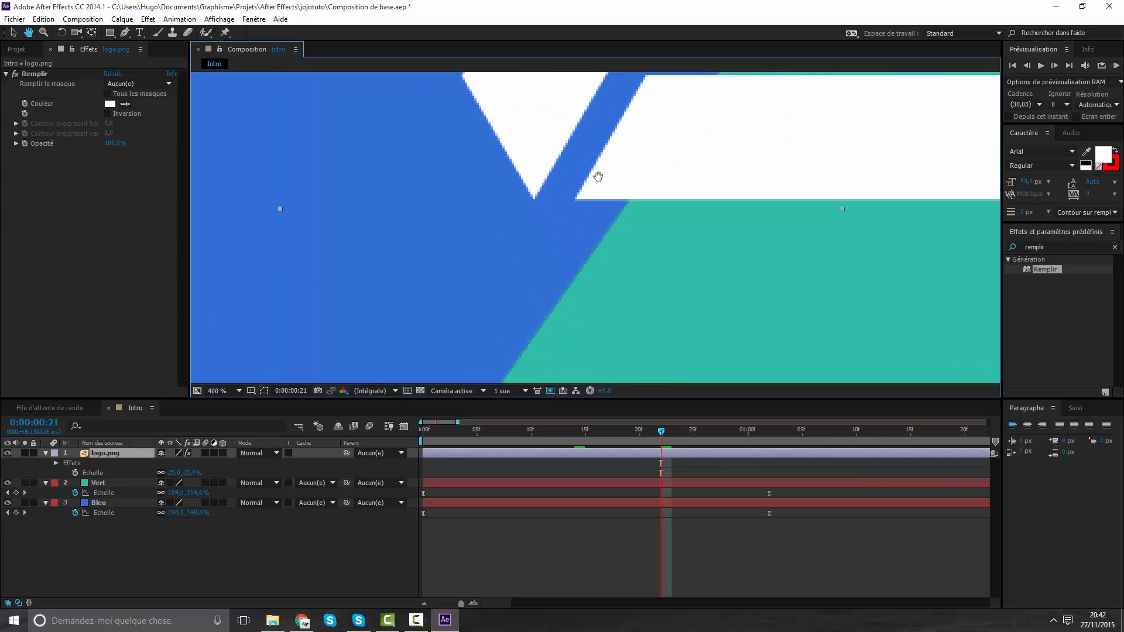
pyautogui.click(589, 258)
# Run the mask up along the colour split to above the logo and close it around the logo's blue-side half.
pyautogui.moveTo(714, 143); pyautogui.dragTo(585, 327)
pyautogui.moveTo(755, 94); pyautogui.dragTo(587, 369)
pyautogui.moveTo(717, 126); pyautogui.dragTo(636, 266)
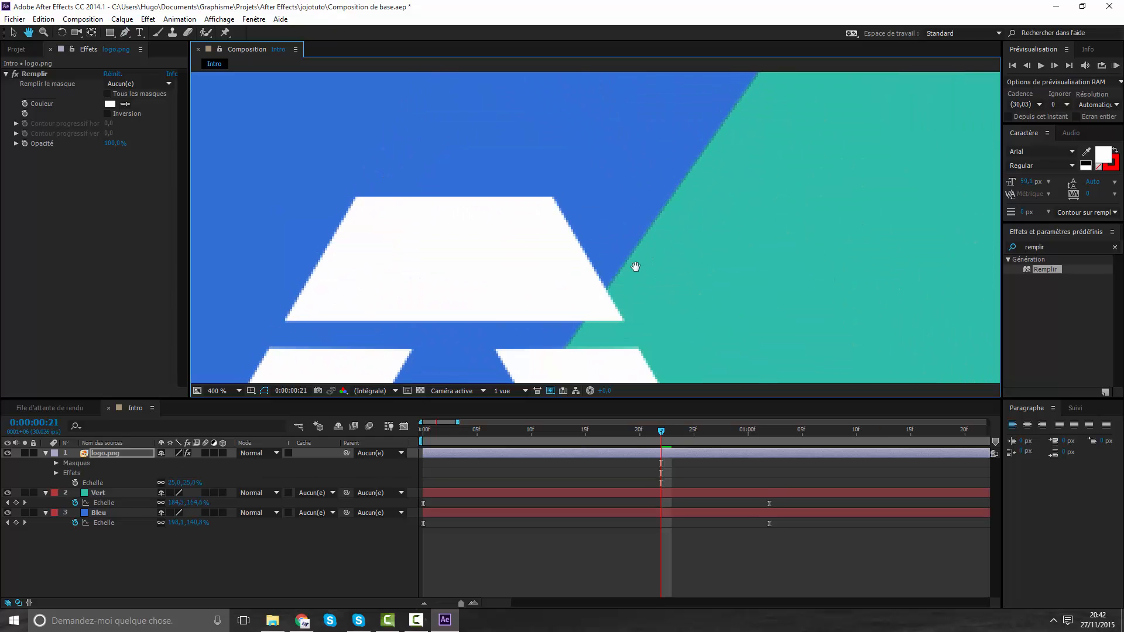
pyautogui.click(697, 159)
pyautogui.click(245, 144)
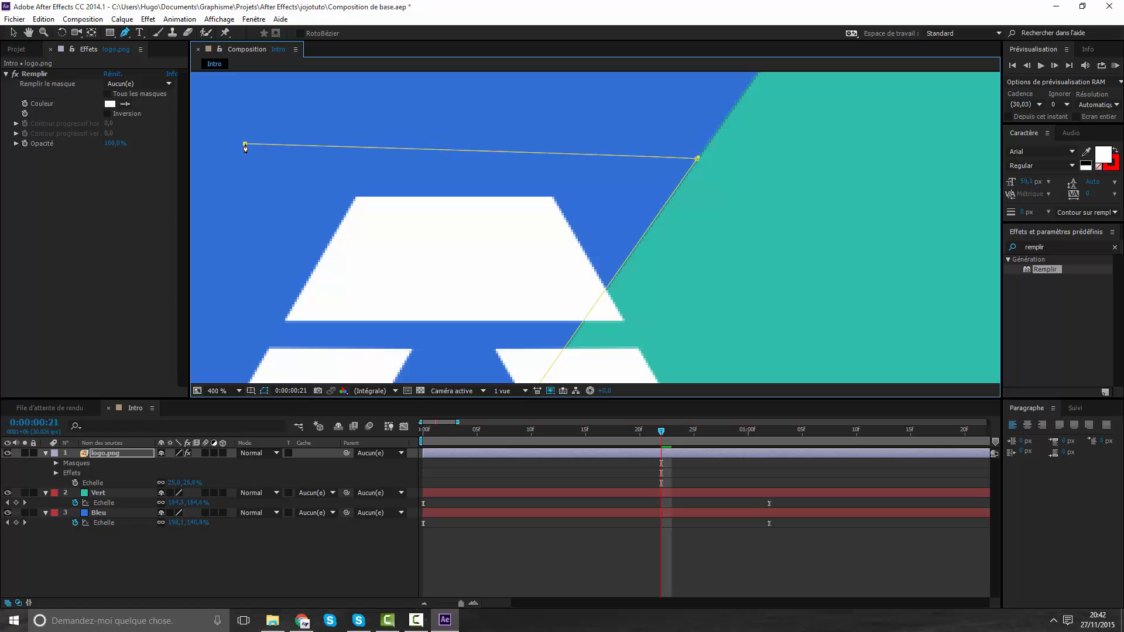
pyautogui.scroll(-2, 655, 148)
pyautogui.moveTo(655, 149); pyautogui.dragTo(590, 230)
pyautogui.scroll(-1, 590, 230)
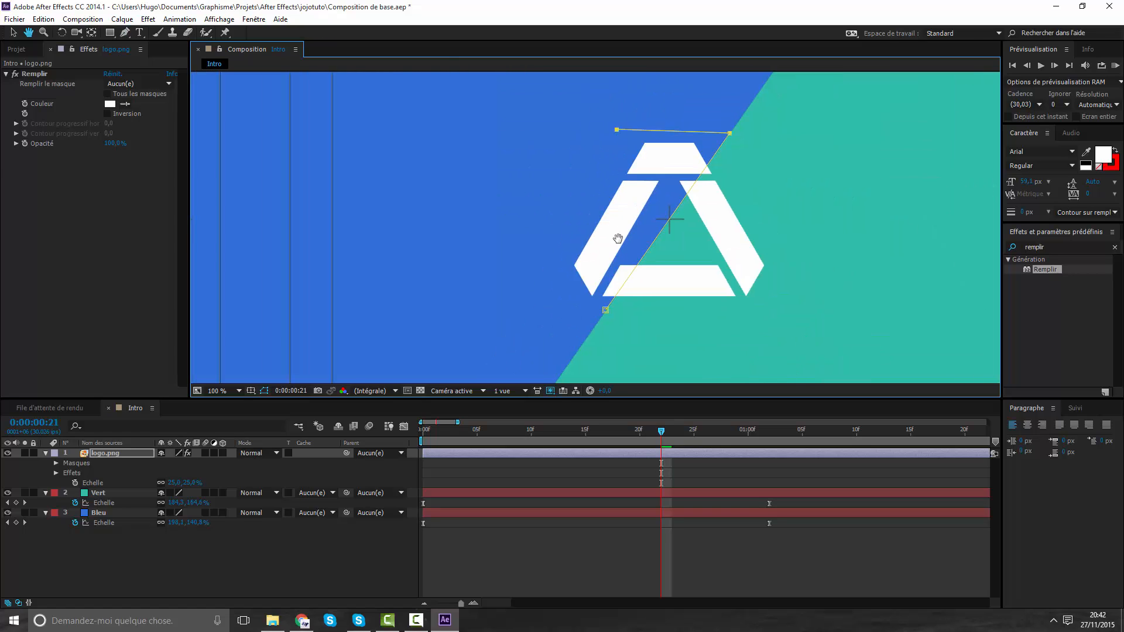
pyautogui.click(625, 273)
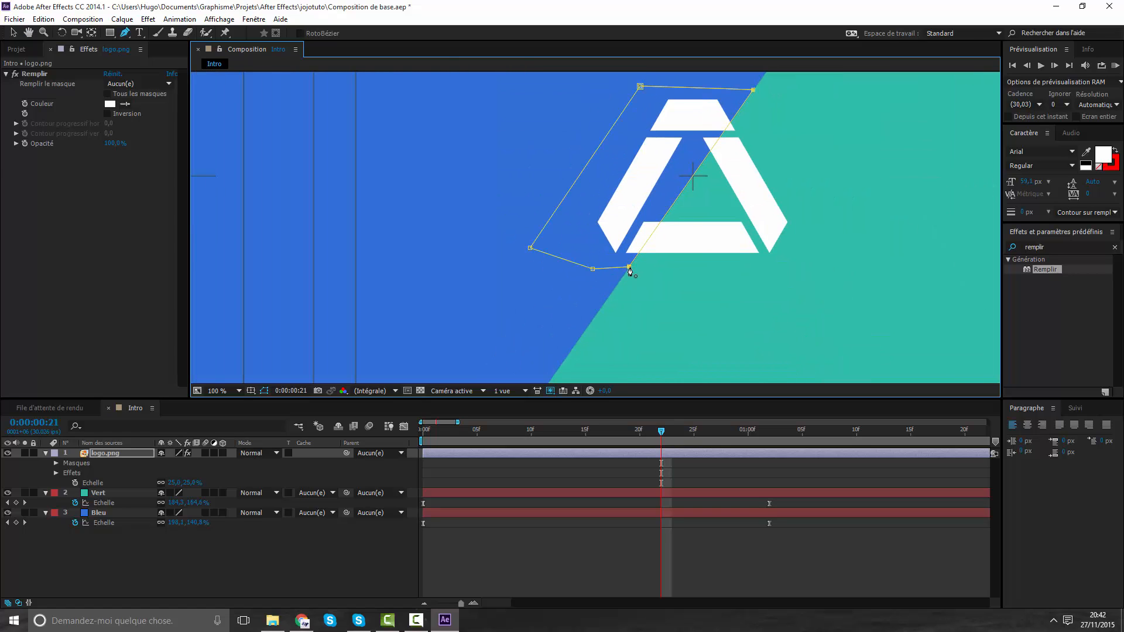
pyautogui.click(606, 525)
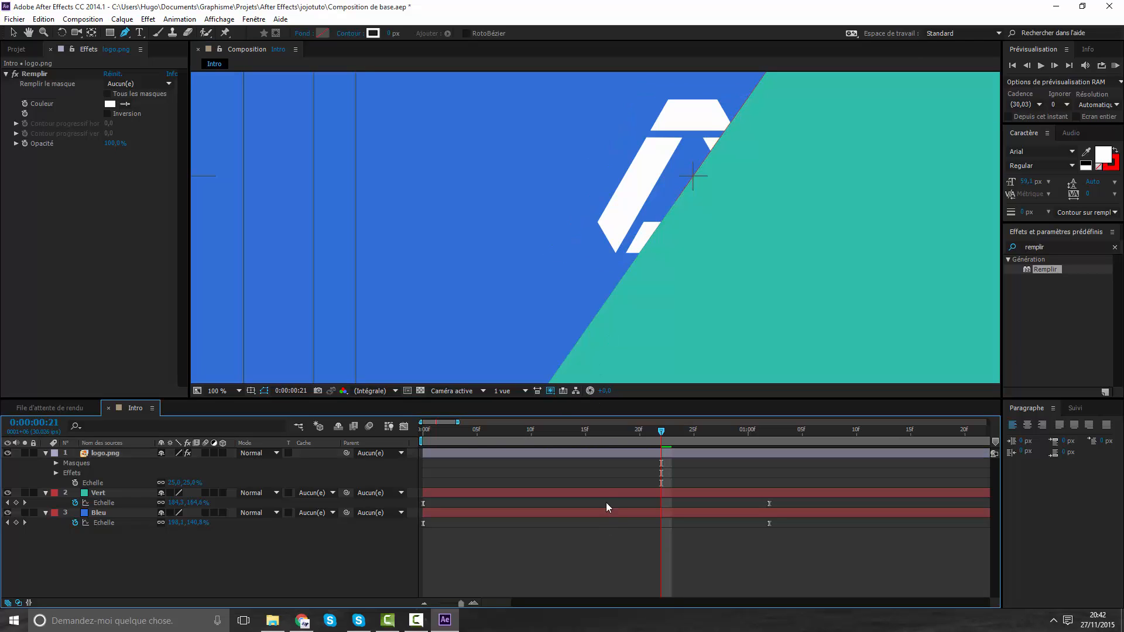
# Duplicate the masked logo.png layer and invert Masque 1 on the upper copy.
pyautogui.click(550, 450)
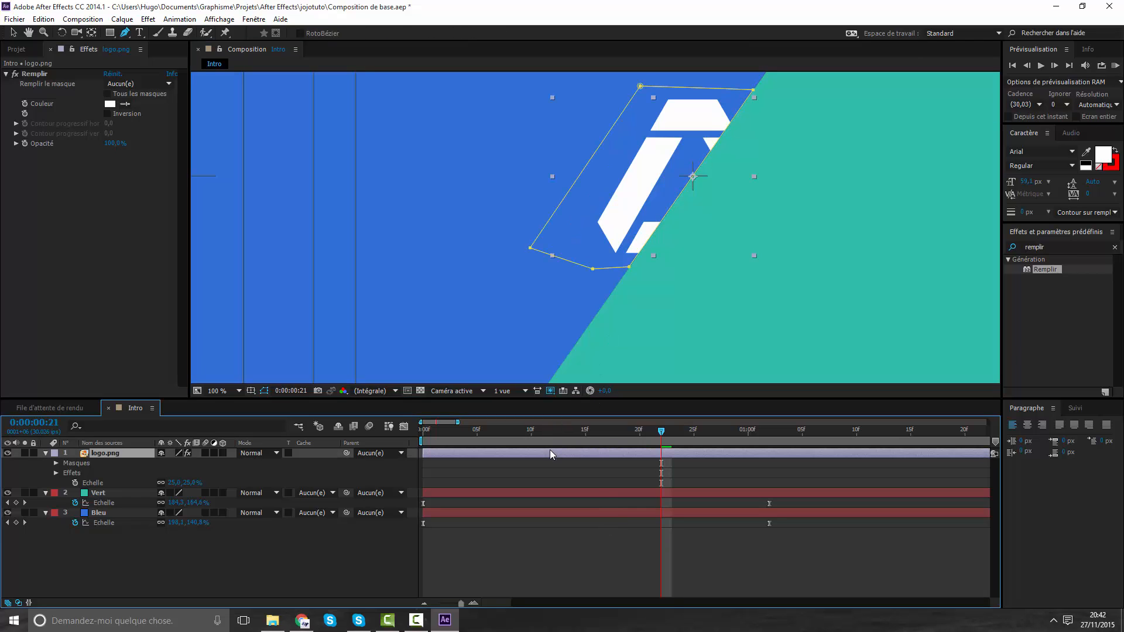
pyautogui.hotkey('ctrl', 'd')
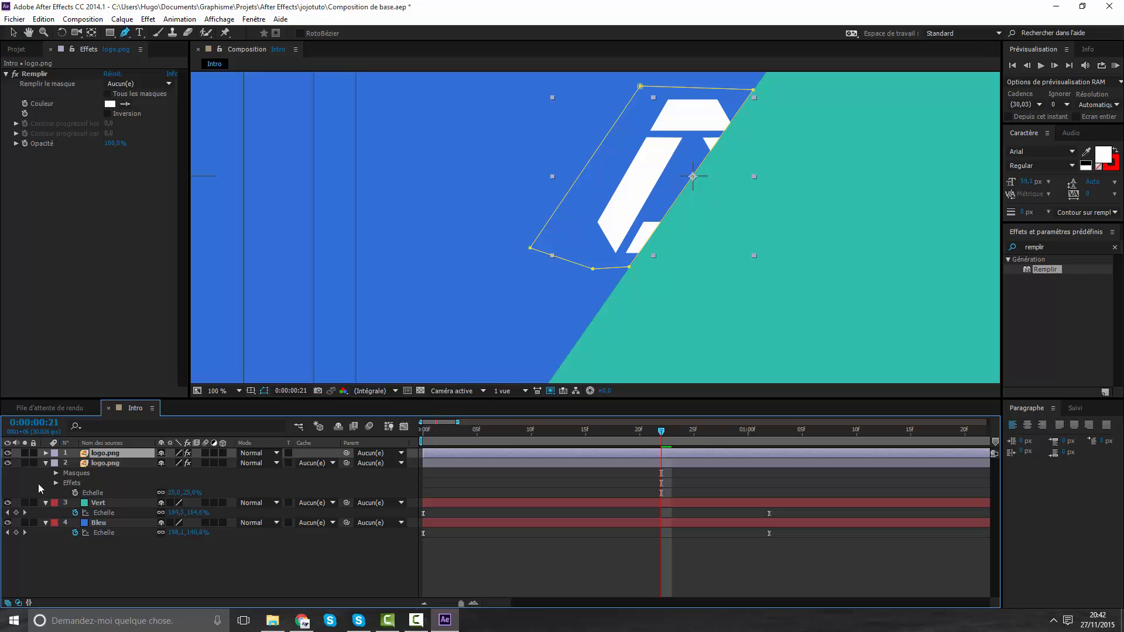
pyautogui.click(46, 453)
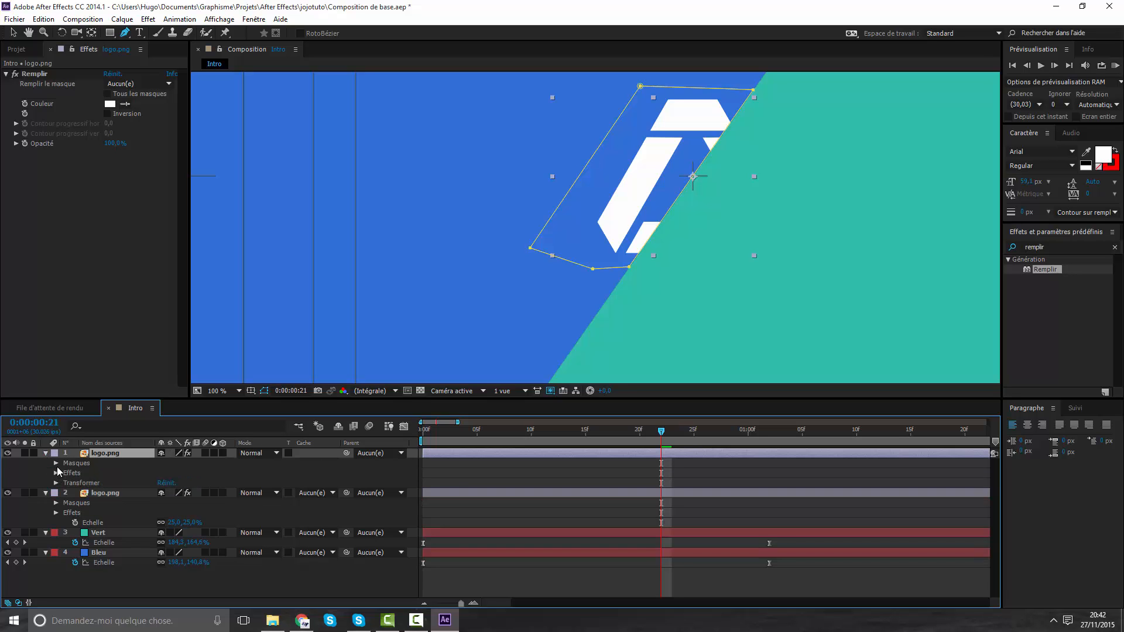
pyautogui.click(59, 463)
pyautogui.click(57, 463)
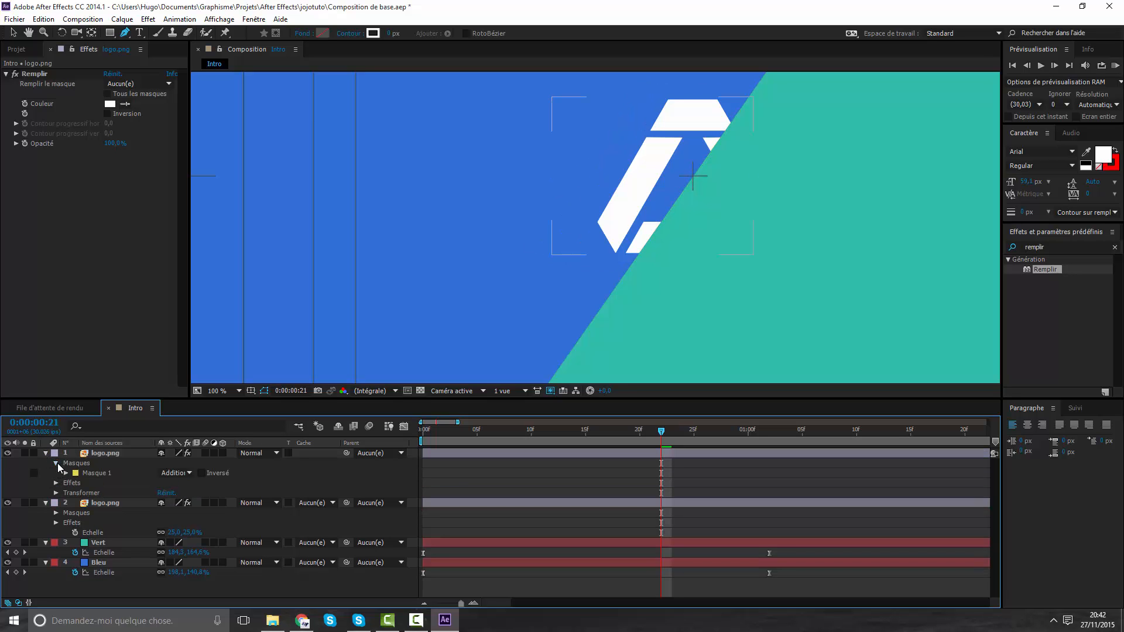
pyautogui.click(204, 475)
# Check the upper logo layer's visibility and examine the join between the two logo halves up close.
pyautogui.click(436, 455)
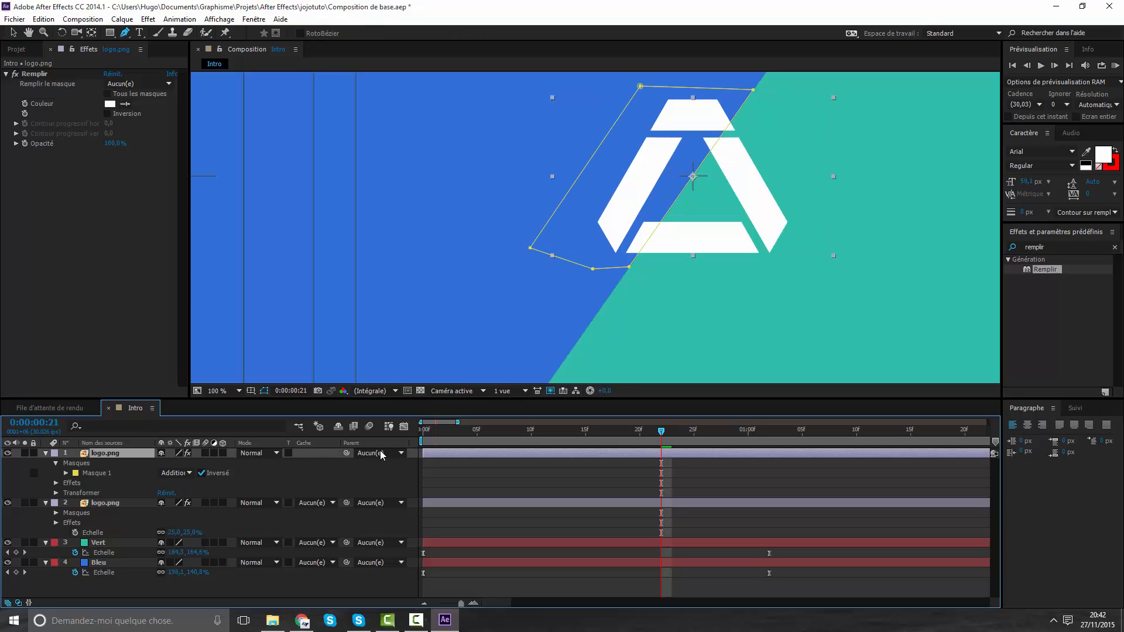
pyautogui.click(8, 453)
pyautogui.scroll(4, 664, 335)
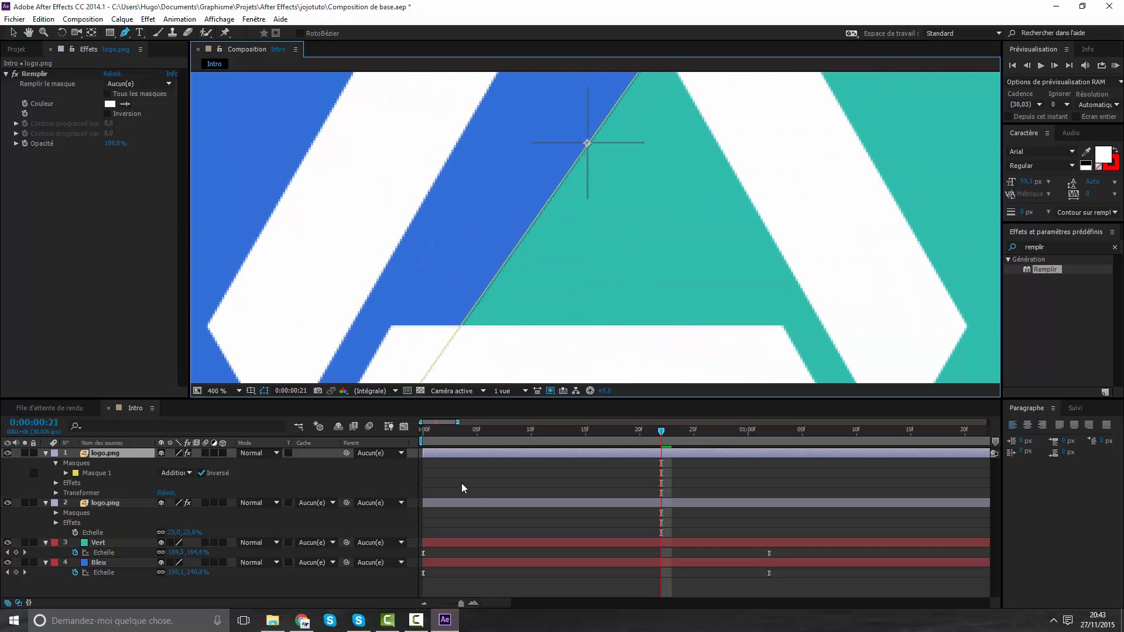
pyautogui.click(464, 483)
pyautogui.scroll(3, 637, 215)
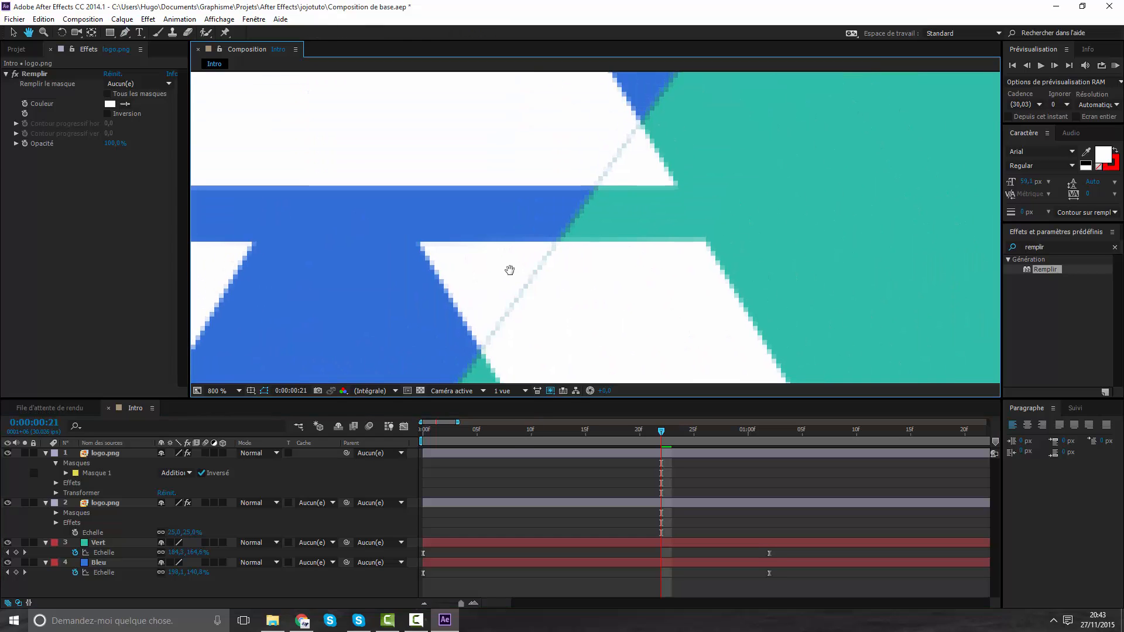
pyautogui.click(14, 19)
pyautogui.click(13, 32)
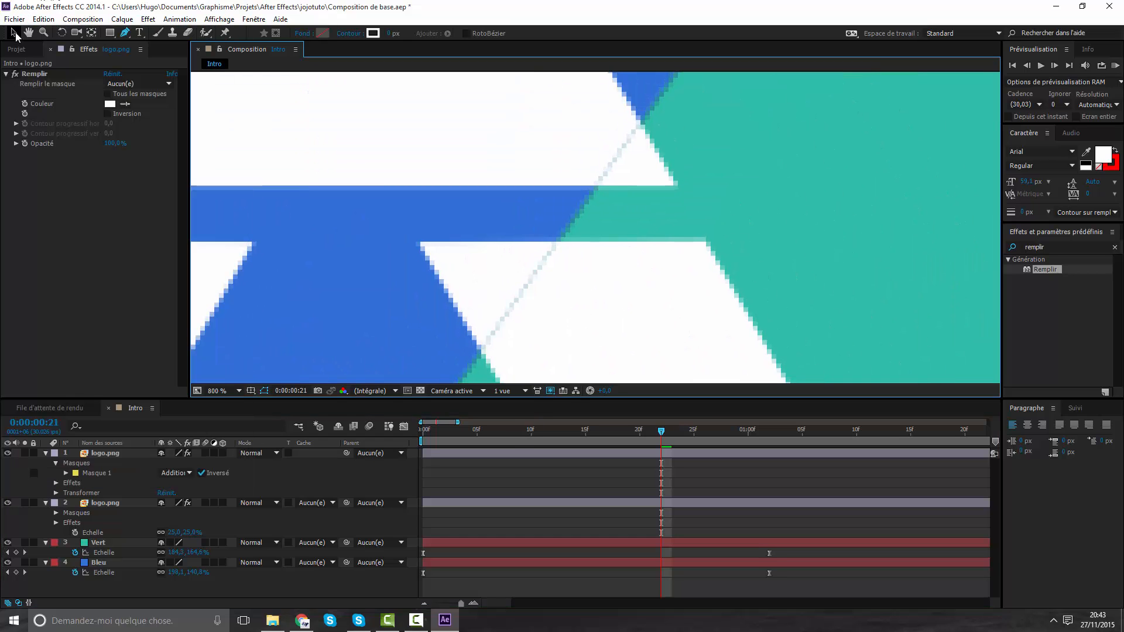
# Select the upper logo layer's mask along the diagonal, then the lower logo layer, to examine the seam between the halves.
pyautogui.click(467, 454)
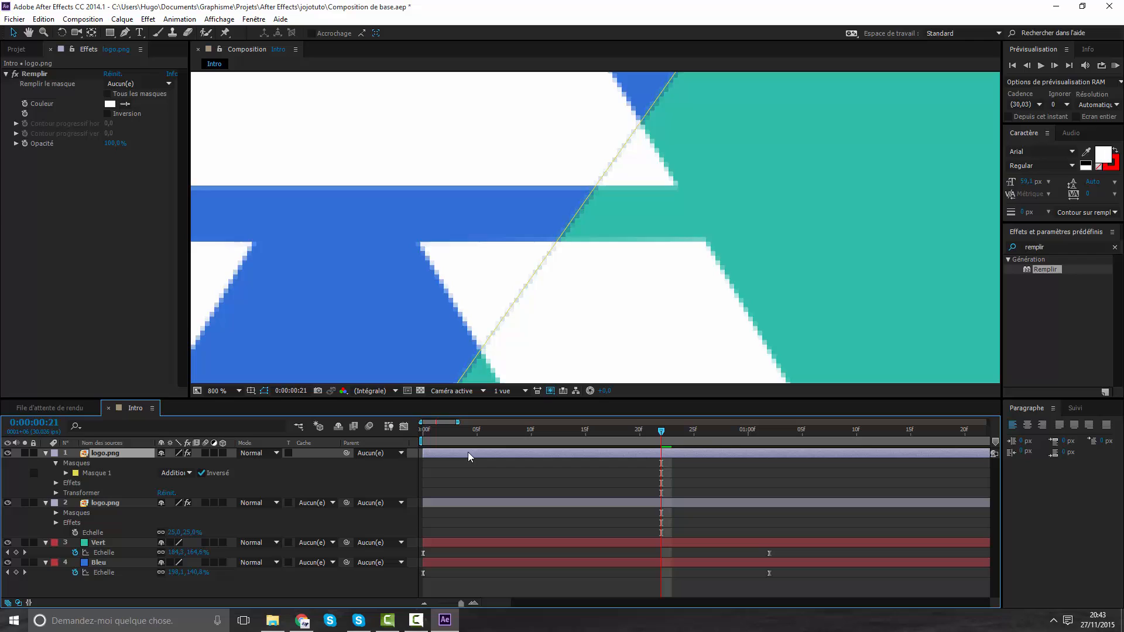
pyautogui.click(550, 253)
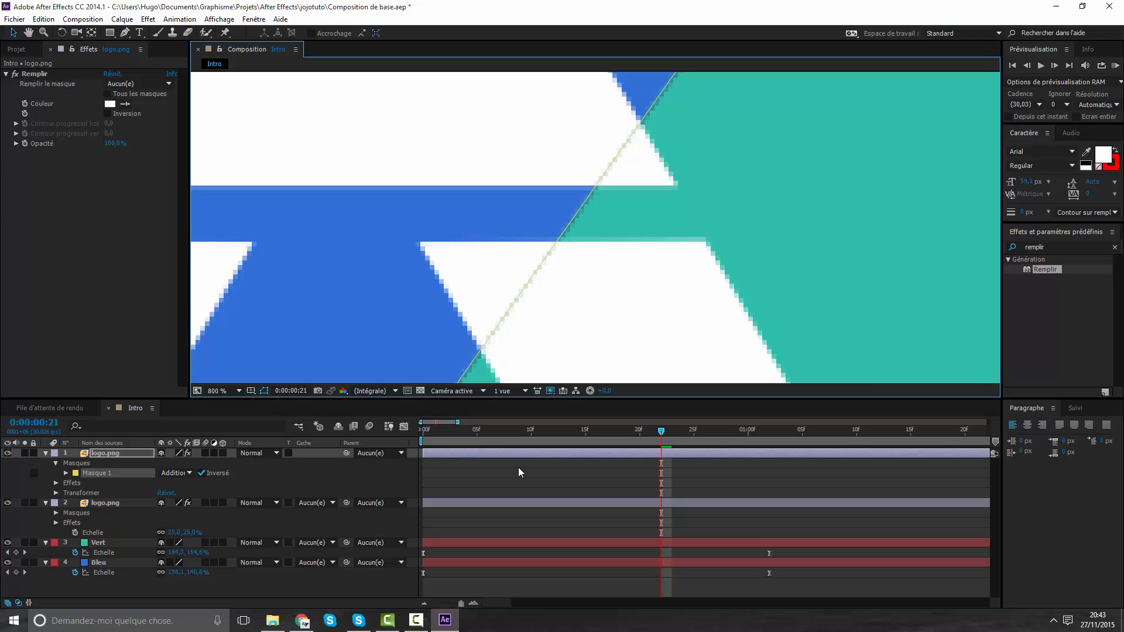
pyautogui.click(486, 512)
pyautogui.click(491, 505)
pyautogui.press('Return')
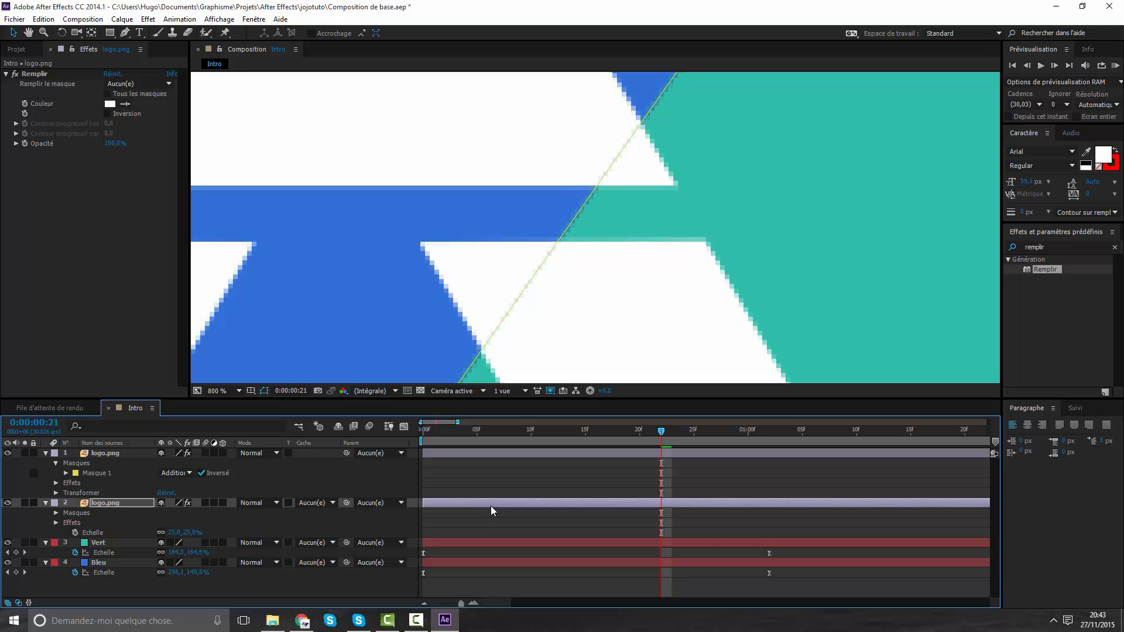
pyautogui.click(520, 468)
# Scrub the composition back to its first frame with the whole logo in view.
pyautogui.scroll(-5, 539, 353)
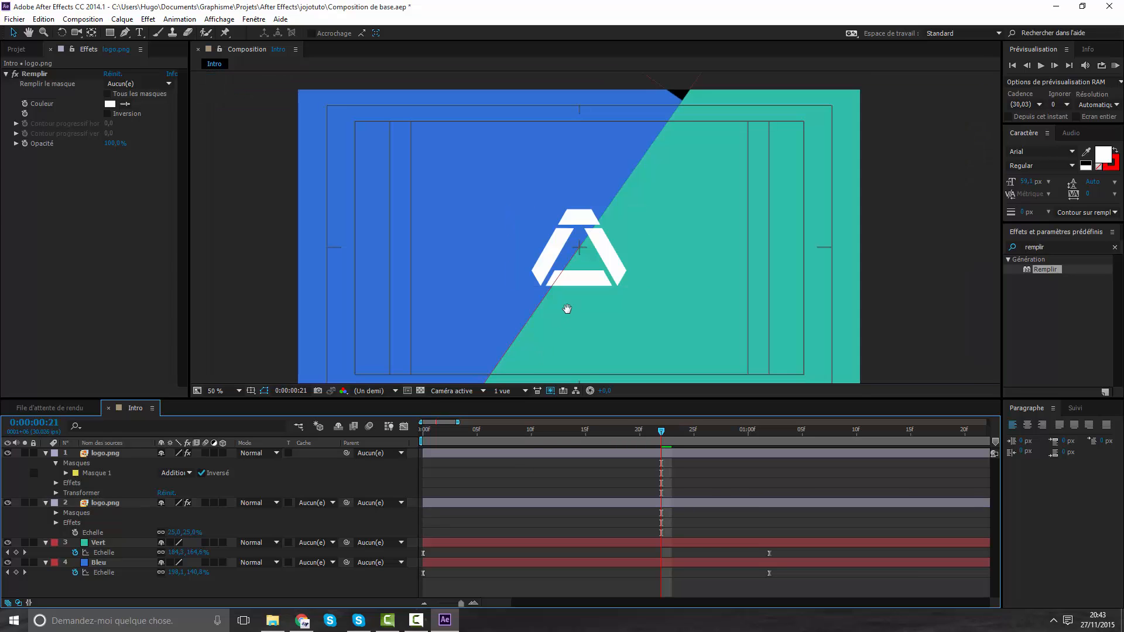
pyautogui.moveTo(566, 309)
pyautogui.mouseDown()
pyautogui.moveTo(576, 288)
pyautogui.moveTo(569, 327)
pyautogui.moveTo(566, 297)
pyautogui.mouseUp()
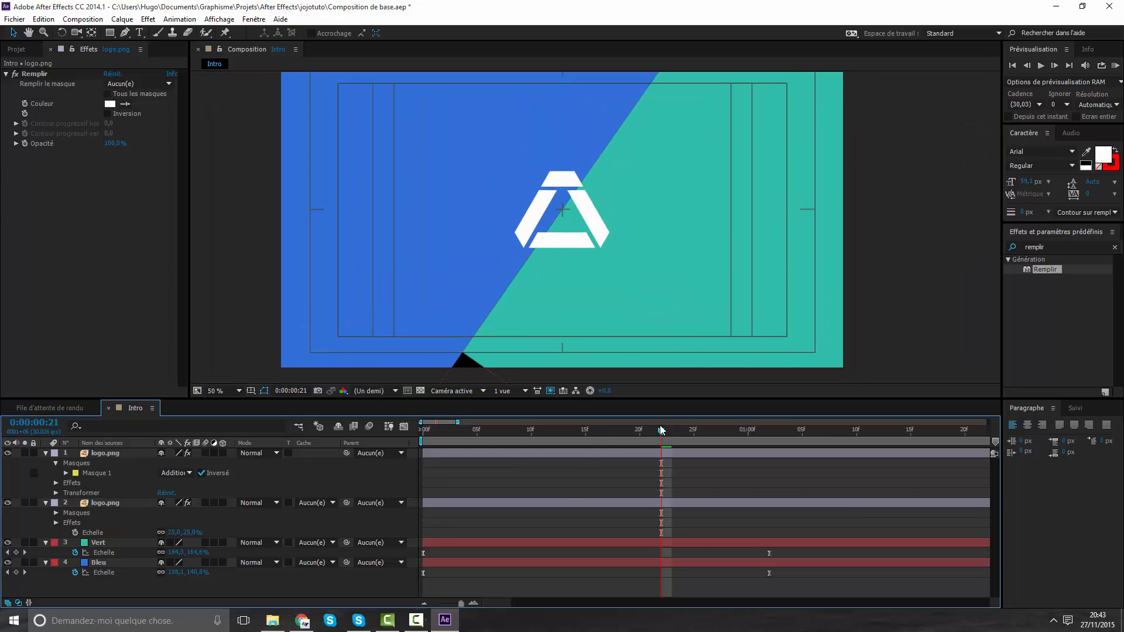
pyautogui.moveTo(594, 436); pyautogui.dragTo(342, 439)
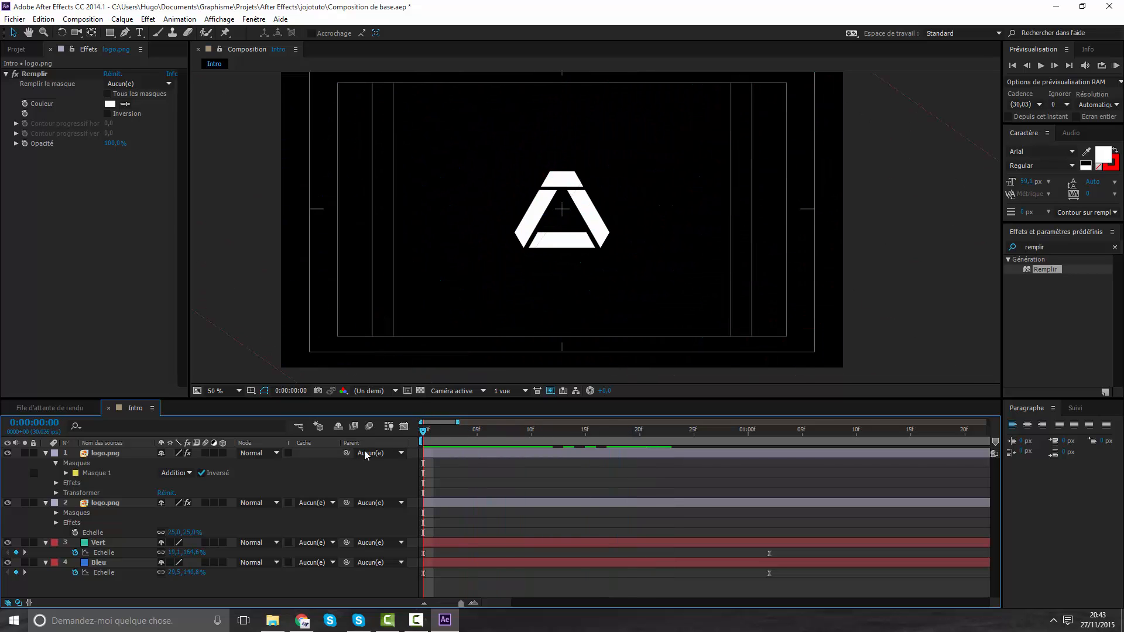
# Scrub through the first second to check the logo against the coloured halves' animation, and collapse the upper logo layer's properties.
pyautogui.moveTo(448, 438); pyautogui.dragTo(763, 453)
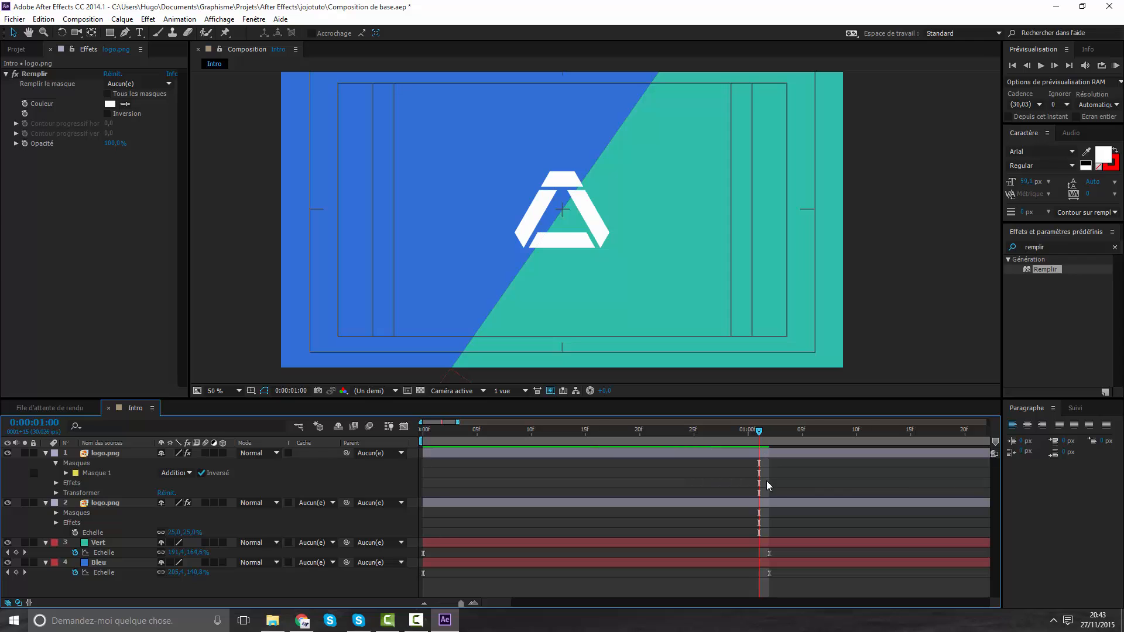
pyautogui.click(46, 453)
pyautogui.moveTo(501, 438); pyautogui.dragTo(244, 428)
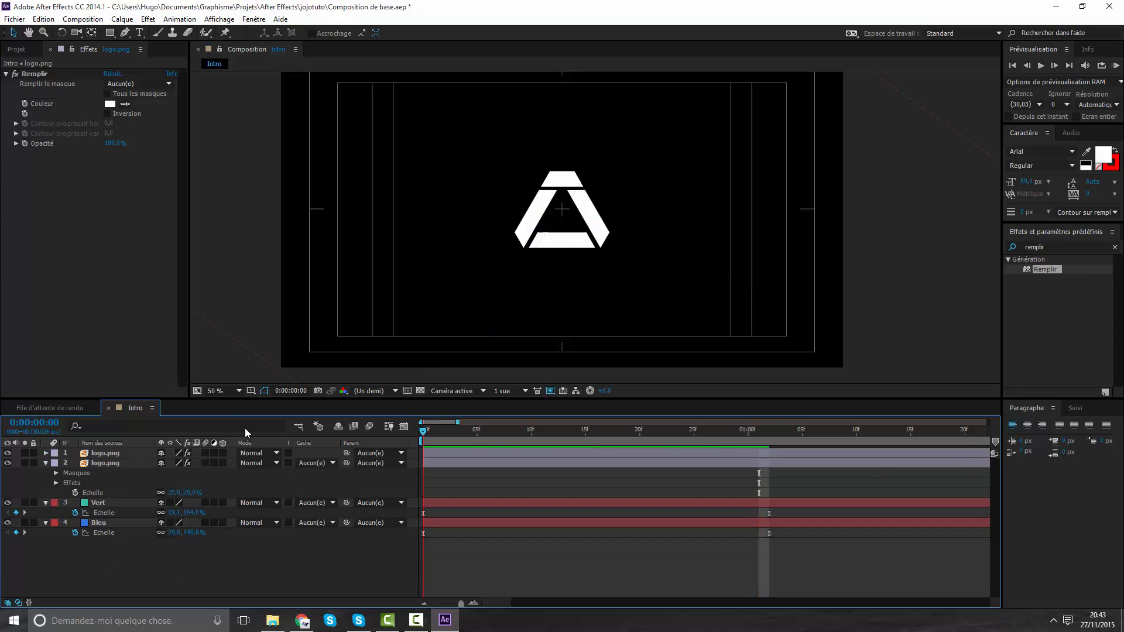
# Add Position keyframes to both logo.png layers at 0:00:01:08.
pyautogui.moveTo(492, 432); pyautogui.dragTo(825, 449)
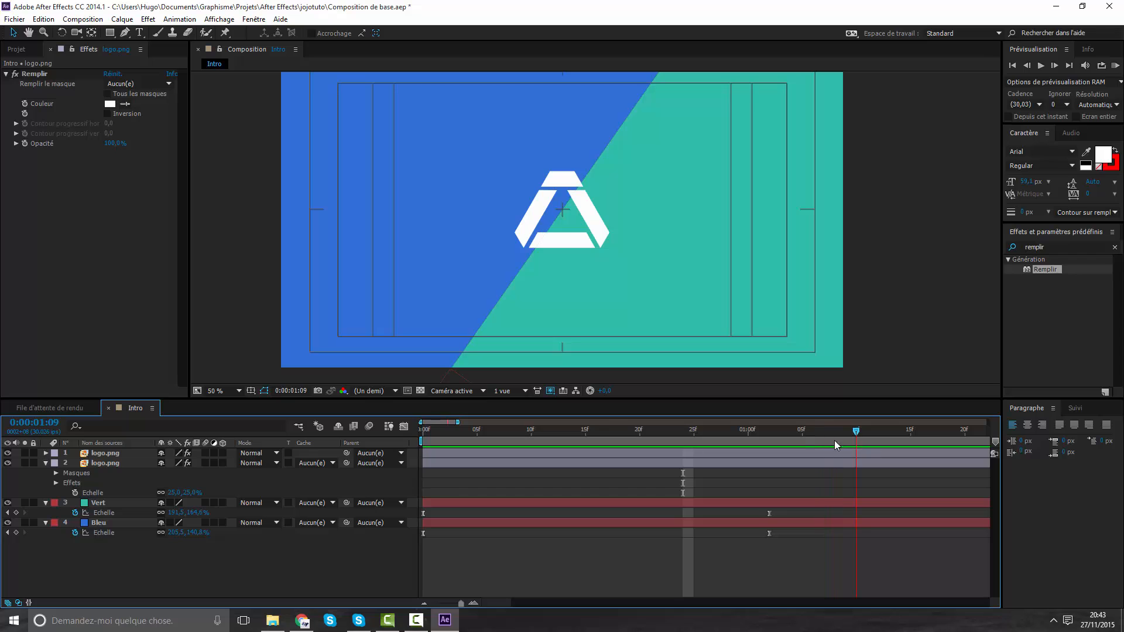
pyautogui.click(844, 438)
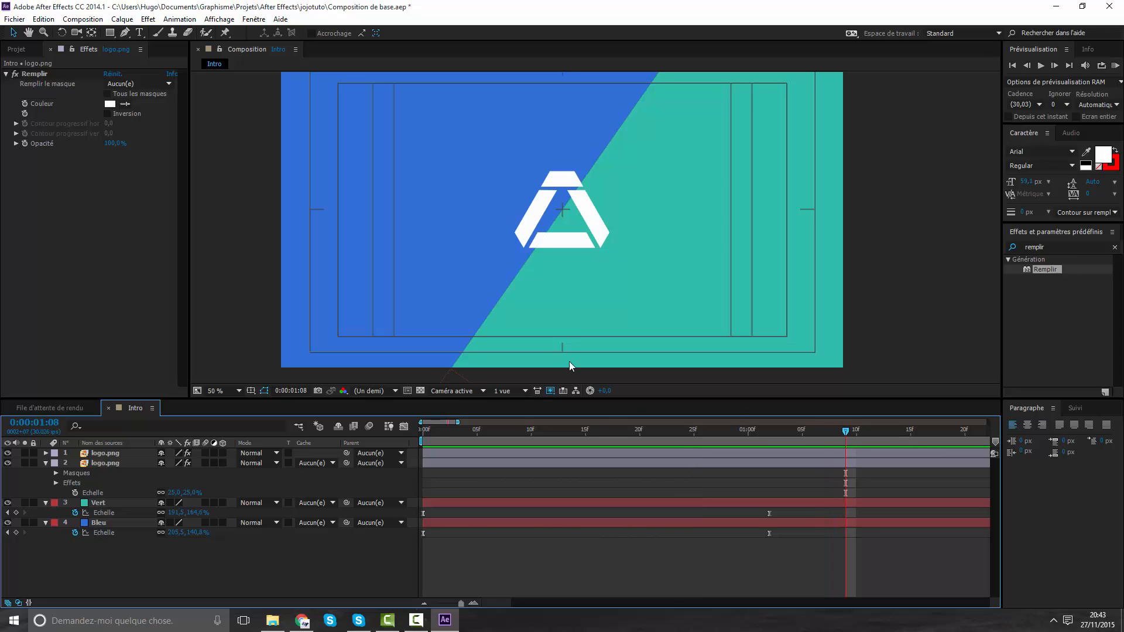
pyautogui.click(100, 456)
pyautogui.press('p')
pyautogui.click(95, 474)
pyautogui.press('p')
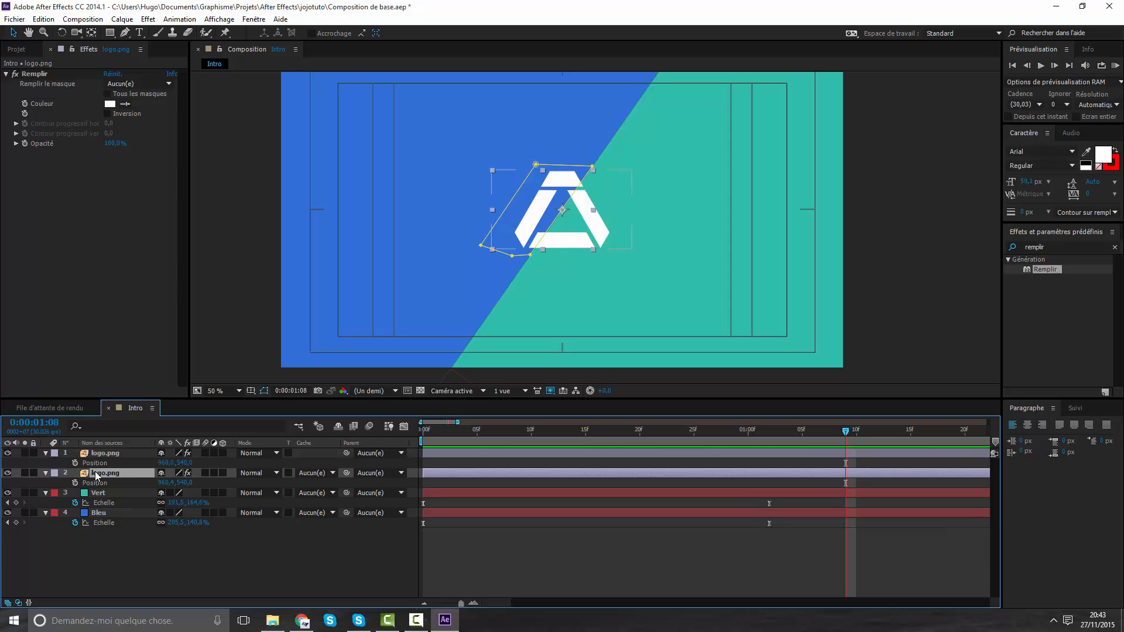
pyautogui.click(75, 483)
pyautogui.click(75, 463)
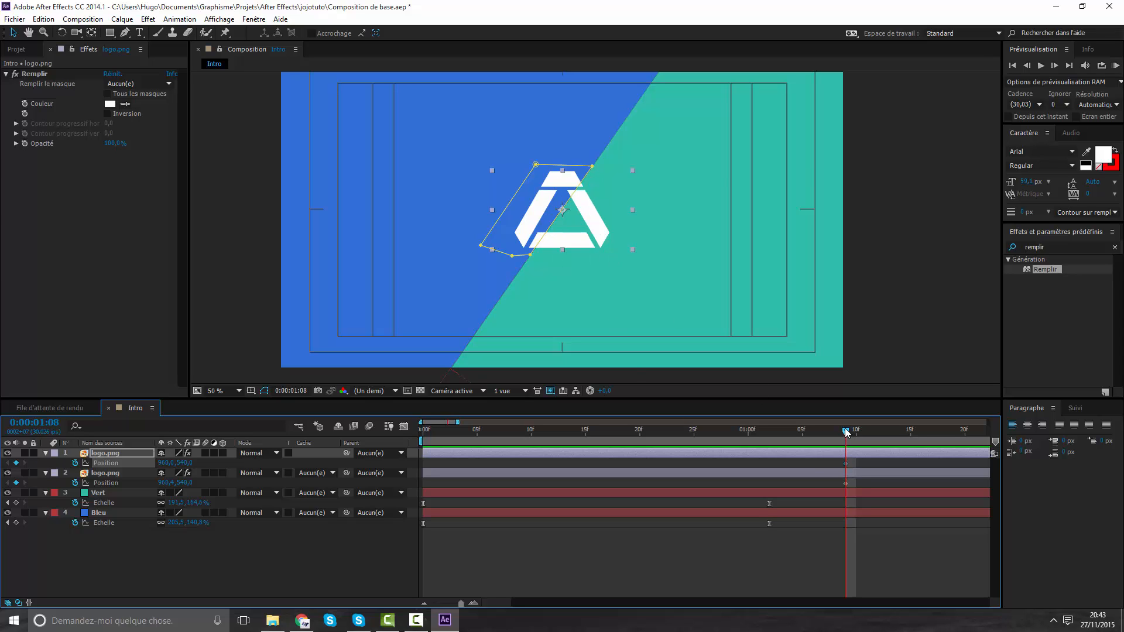
# At 0:00:00:17, move the upper logo layer down along the blue-green diagonal to a Position of about 538, 1142.
pyautogui.moveTo(845, 432); pyautogui.dragTo(632, 440)
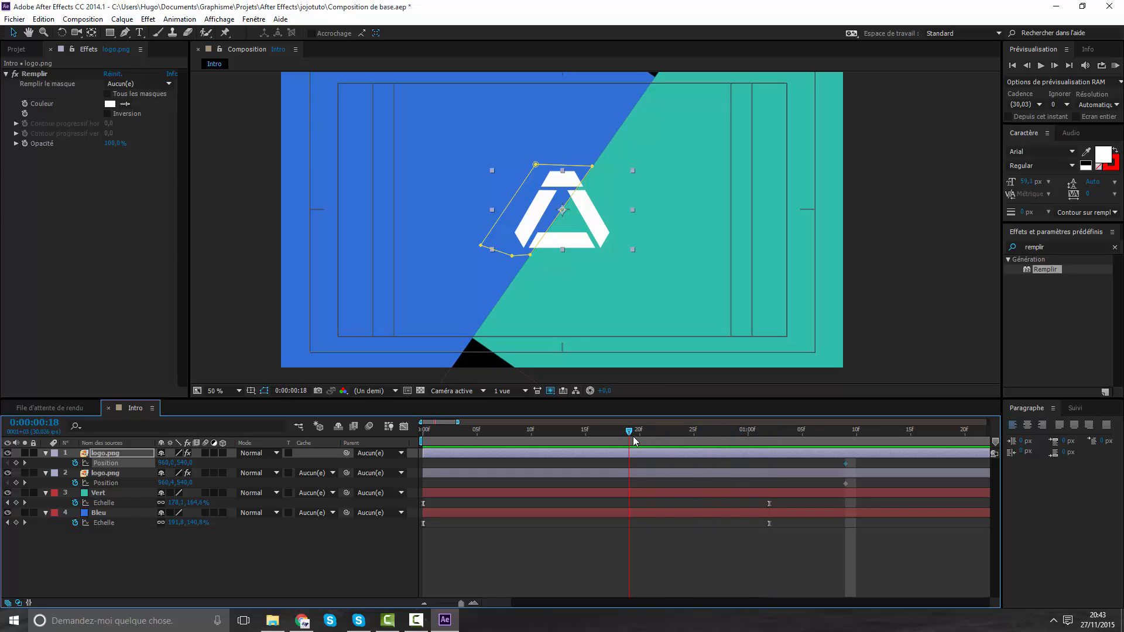
pyautogui.scroll(2, 590, 311)
pyautogui.scroll(-2, 529, 346)
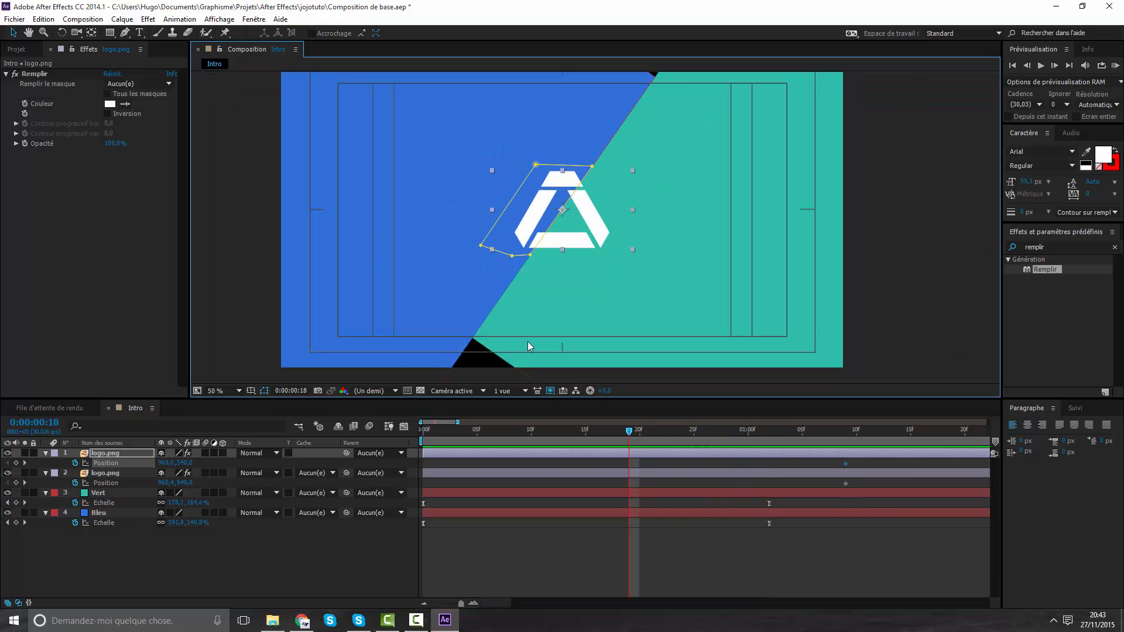
pyautogui.moveTo(598, 443)
pyautogui.mouseDown()
pyautogui.moveTo(502, 436)
pyautogui.moveTo(618, 436)
pyautogui.mouseUp()
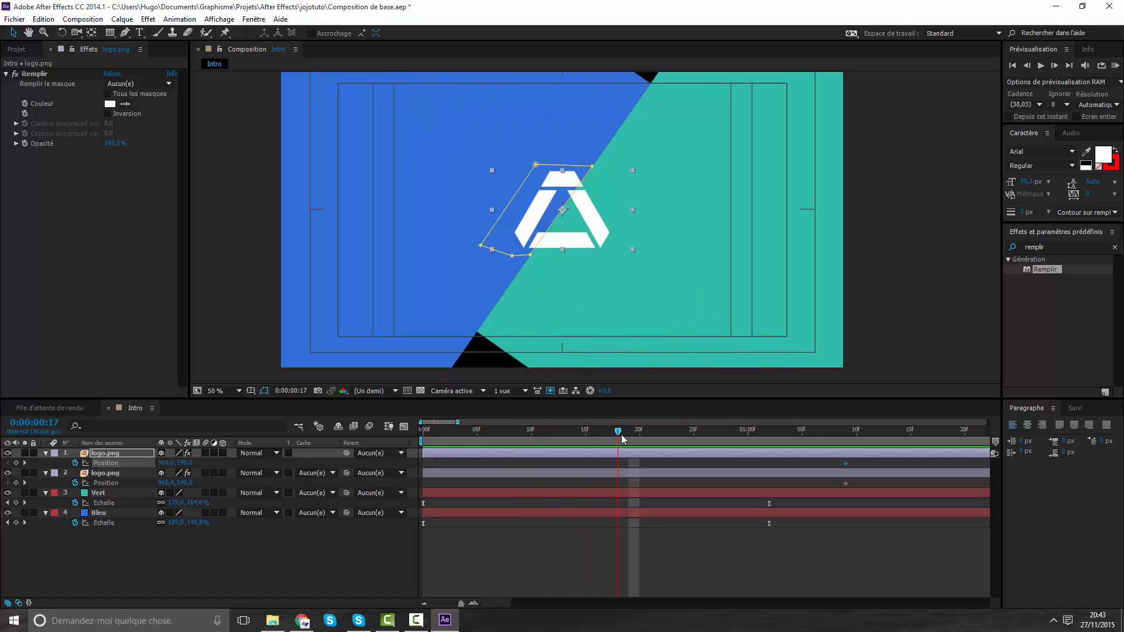
pyautogui.moveTo(602, 287); pyautogui.dragTo(618, 354)
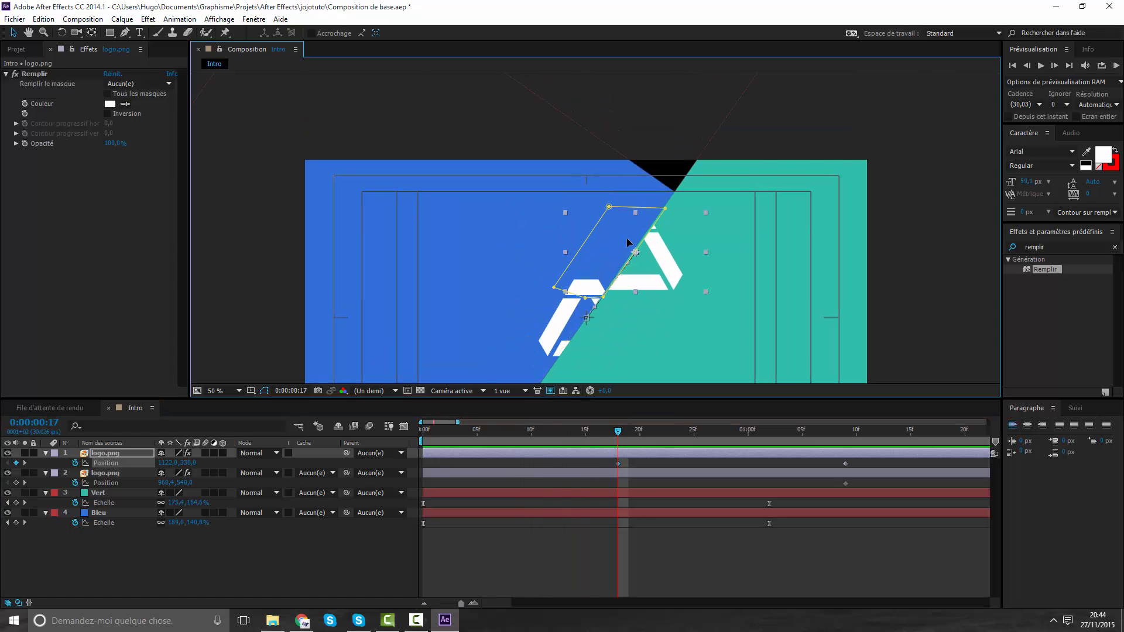
pyautogui.moveTo(759, 279); pyautogui.dragTo(827, 142)
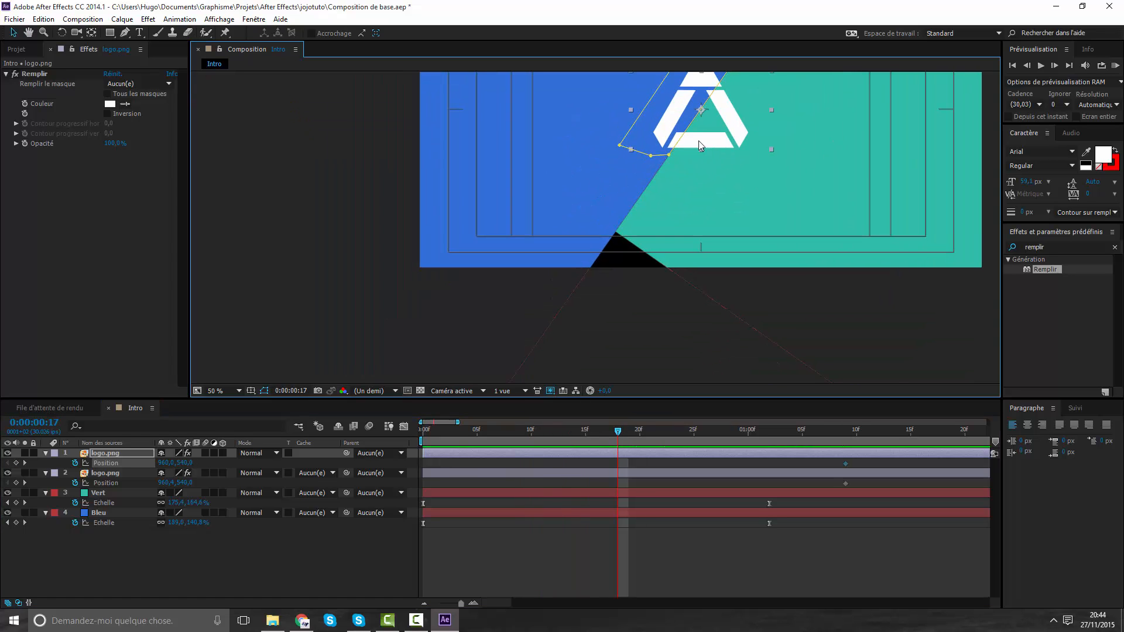
pyautogui.moveTo(698, 140); pyautogui.dragTo(574, 316)
pyautogui.scroll(1, 632, 281)
pyautogui.scroll(6, 632, 282)
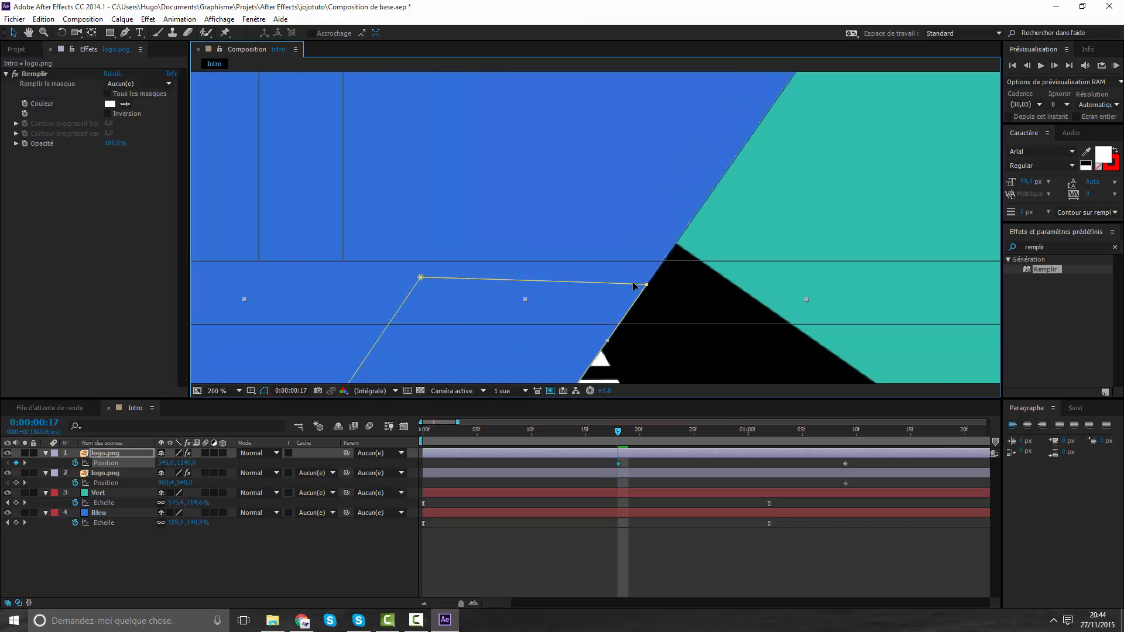
pyautogui.moveTo(527, 269); pyautogui.dragTo(640, 186)
pyautogui.moveTo(624, 217); pyautogui.dragTo(610, 246)
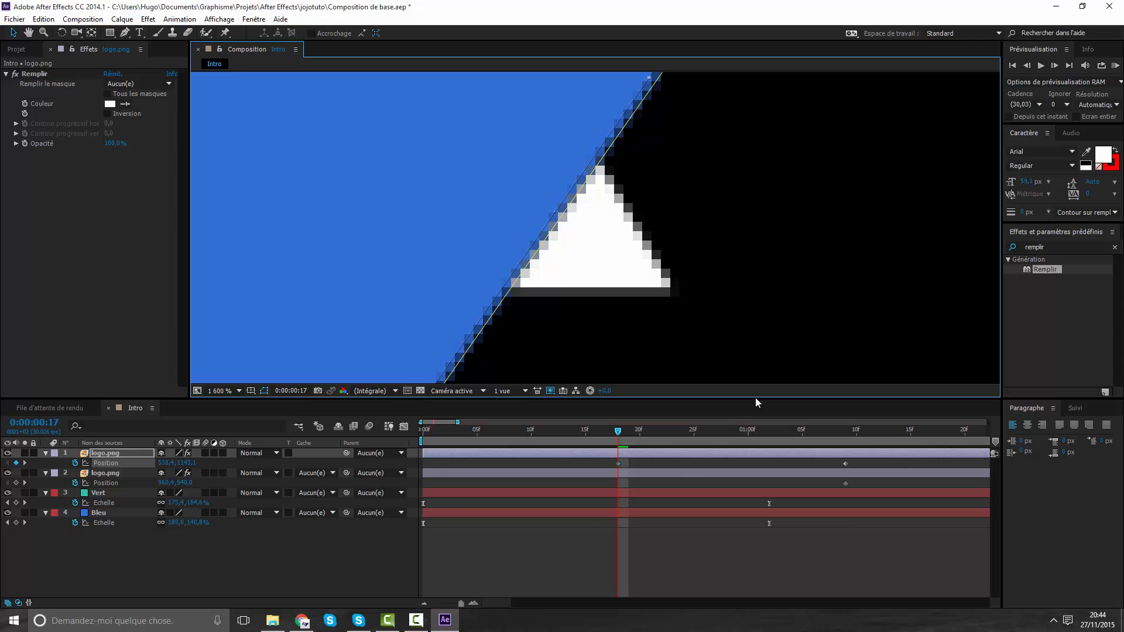
# At 0:00:00:17, move the lower logo layer up along the diagonal beyond the frame's upper edge, to a Position of about 1469, -187.
pyautogui.click(681, 472)
pyautogui.moveTo(763, 88); pyautogui.dragTo(608, 311)
pyautogui.scroll(-2, 690, 246)
pyautogui.scroll(-3, 655, 196)
pyautogui.moveTo(620, 234); pyautogui.dragTo(508, 391)
pyautogui.scroll(1, 508, 375)
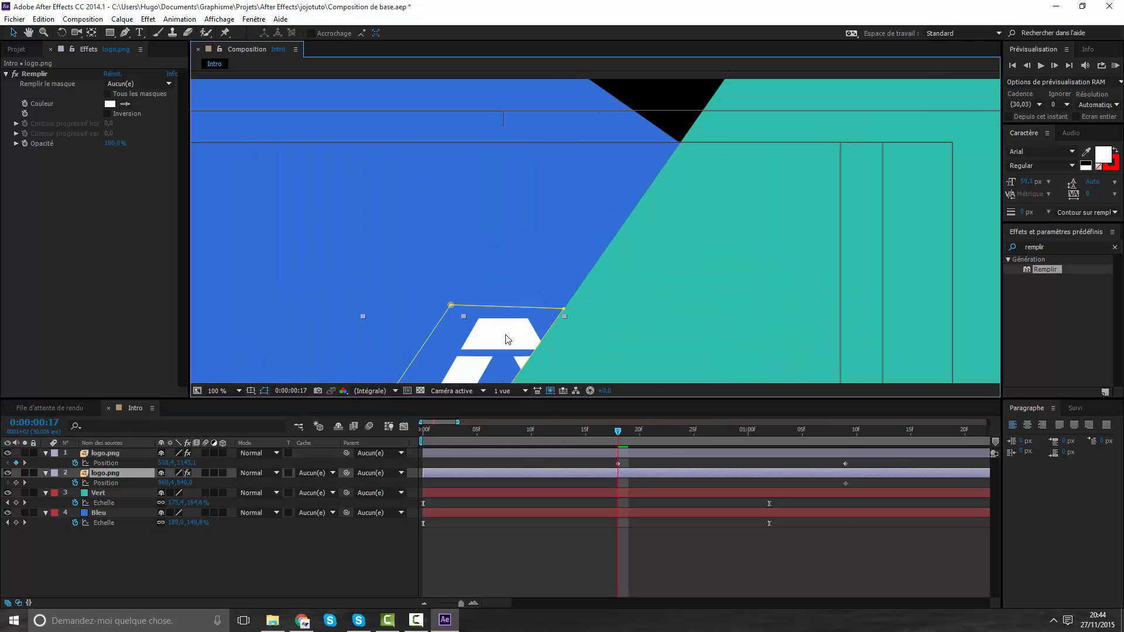
pyautogui.moveTo(506, 335); pyautogui.dragTo(668, 76)
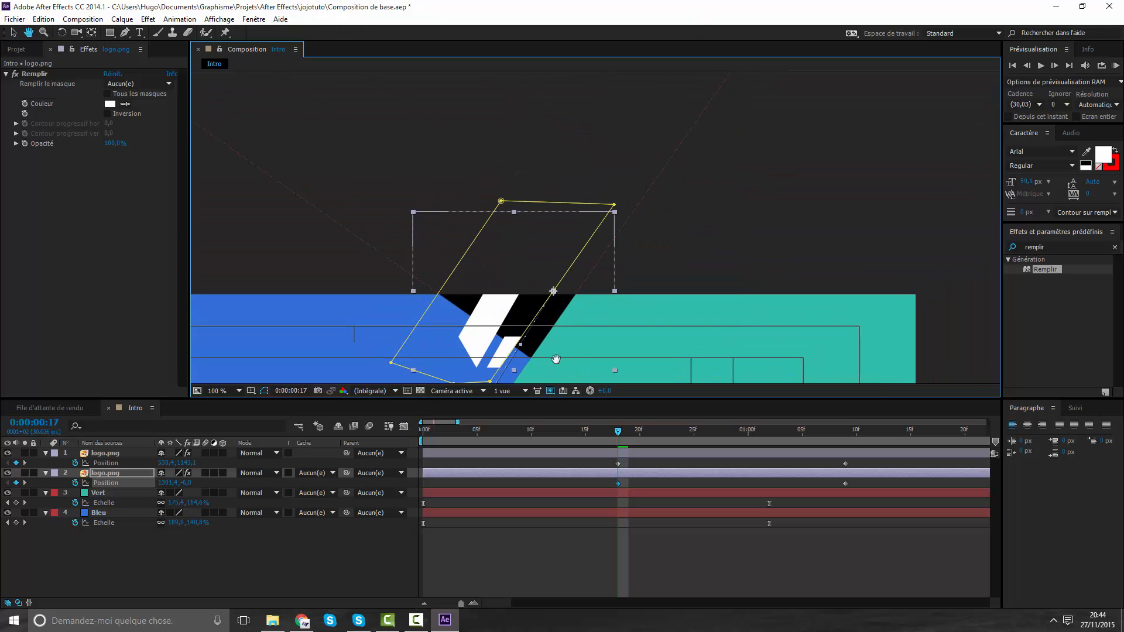
pyautogui.moveTo(560, 230); pyautogui.dragTo(639, 144)
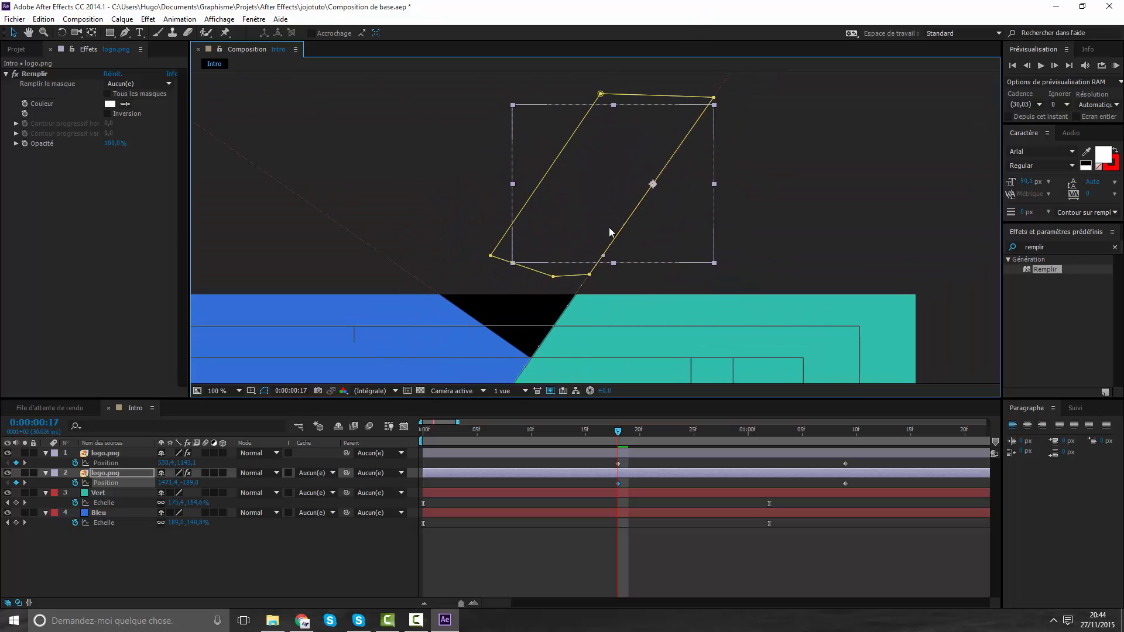
pyautogui.scroll(1, 608, 228)
pyautogui.moveTo(610, 300); pyautogui.dragTo(603, 181)
pyautogui.scroll(-2, 641, 211)
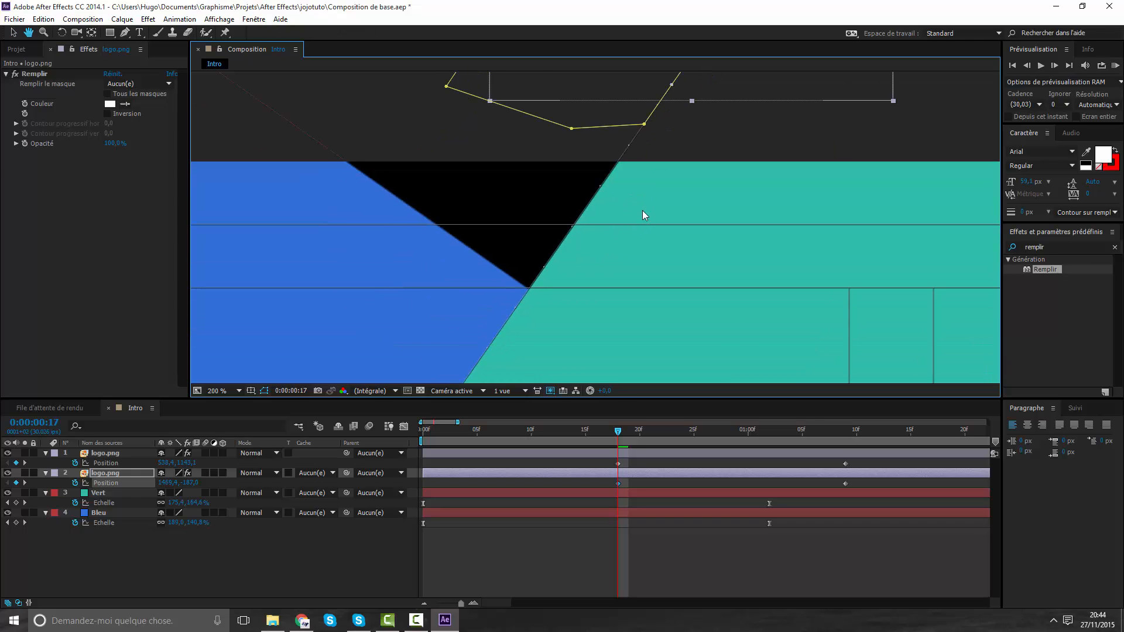
# Move the upper logo layer farther down the diagonal until it is out of frame, at a Position of about 516, 1176.
pyautogui.moveTo(641, 296); pyautogui.dragTo(724, 12)
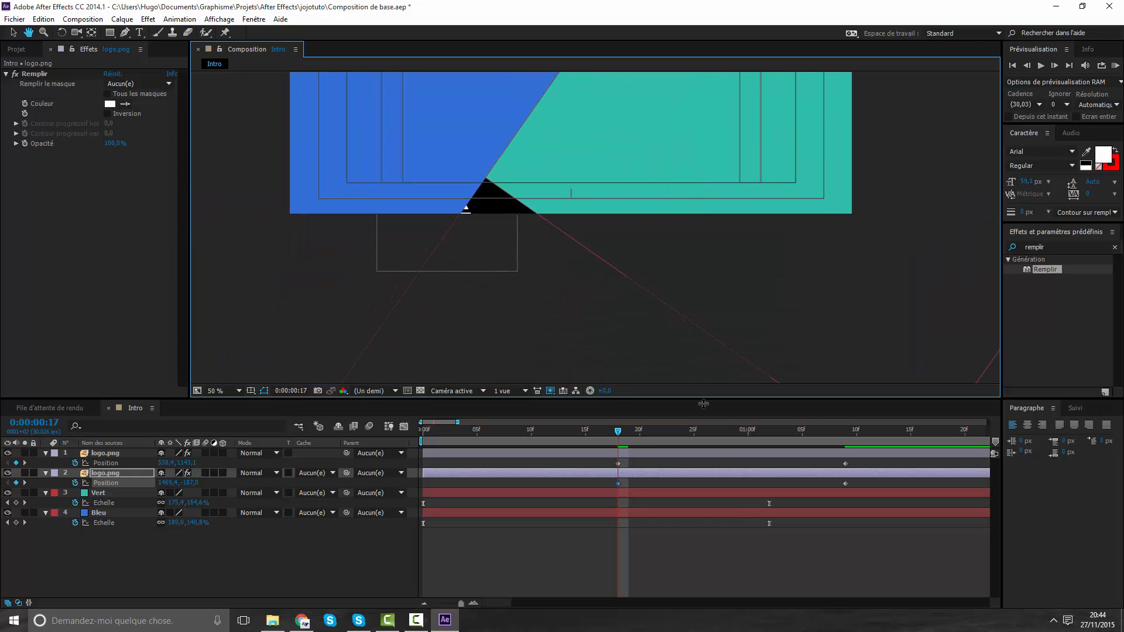
pyautogui.click(733, 451)
pyautogui.moveTo(615, 240); pyautogui.dragTo(634, 286)
pyautogui.scroll(2, 489, 306)
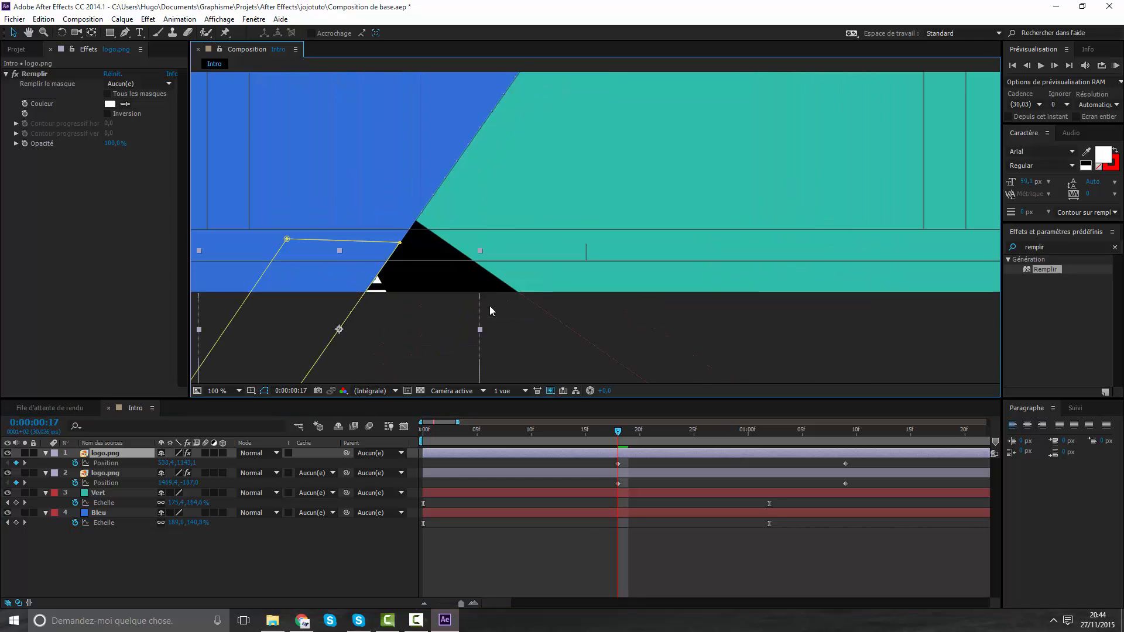
pyautogui.moveTo(529, 295); pyautogui.dragTo(791, 179)
pyautogui.moveTo(556, 318); pyautogui.dragTo(747, 230)
pyautogui.moveTo(681, 193); pyautogui.dragTo(655, 232)
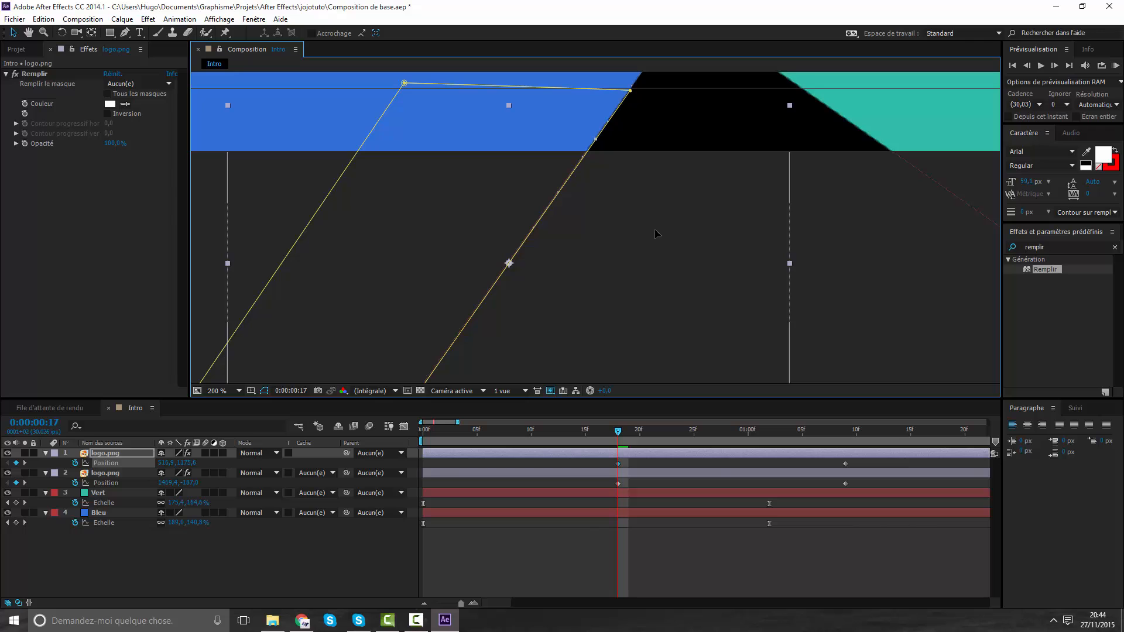
# Preview the two logo halves sliding together and scrub through their motion with the composition zoomed out.
pyautogui.click(732, 562)
pyautogui.press('h')
pyautogui.scroll(-4, 741, 251)
pyautogui.press('v')
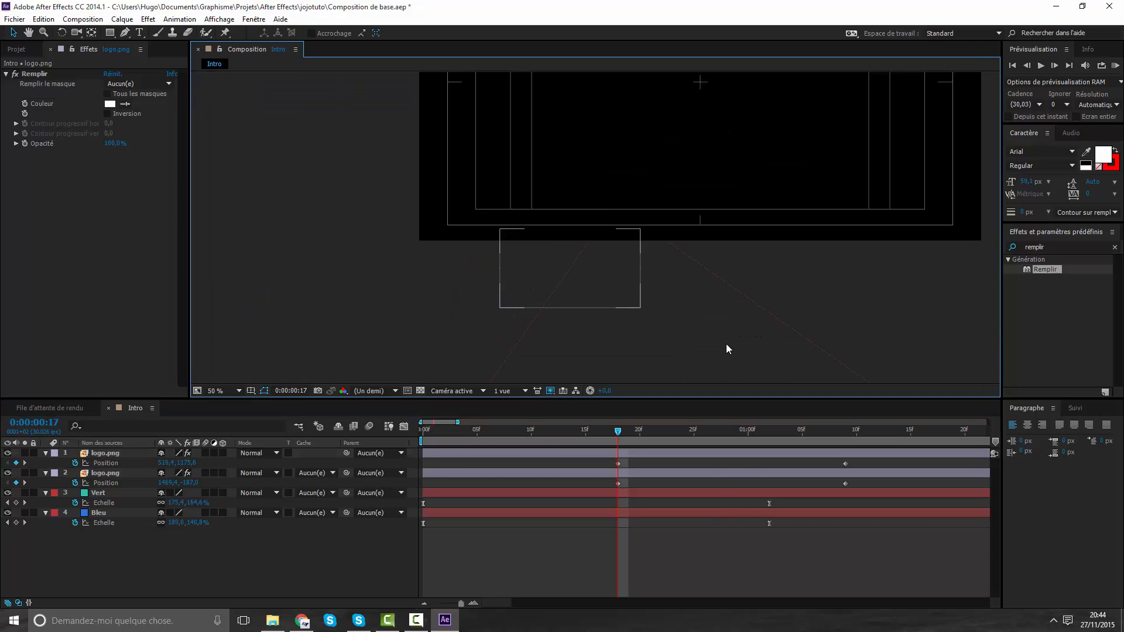
pyautogui.click(501, 443)
pyautogui.press('KP_0')
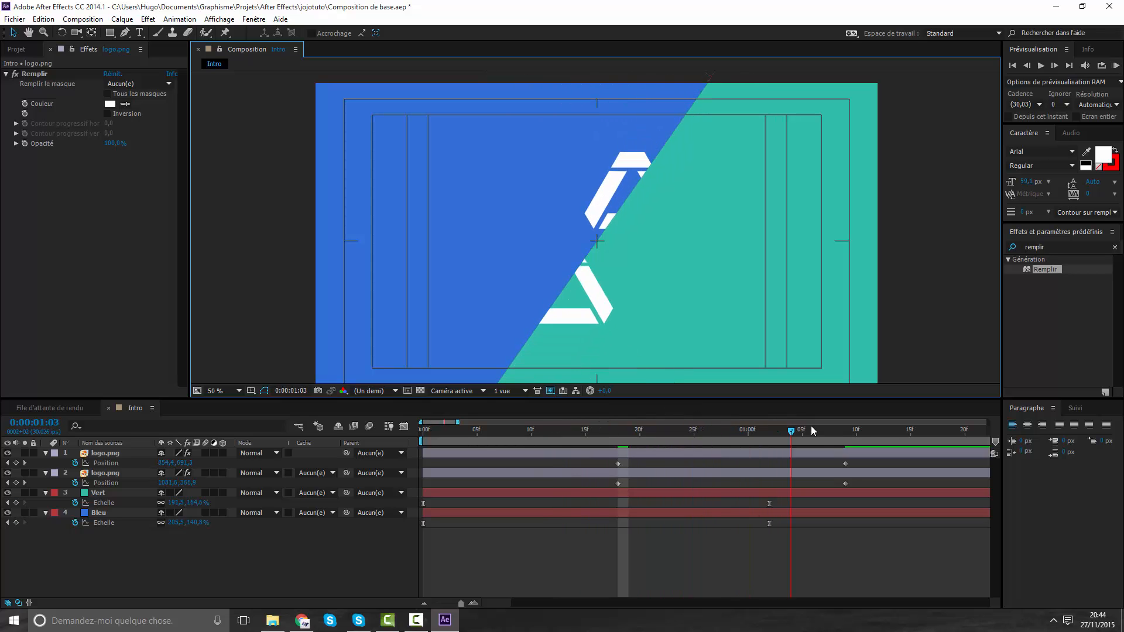
pyautogui.click(487, 431)
pyautogui.moveTo(486, 431); pyautogui.dragTo(694, 426)
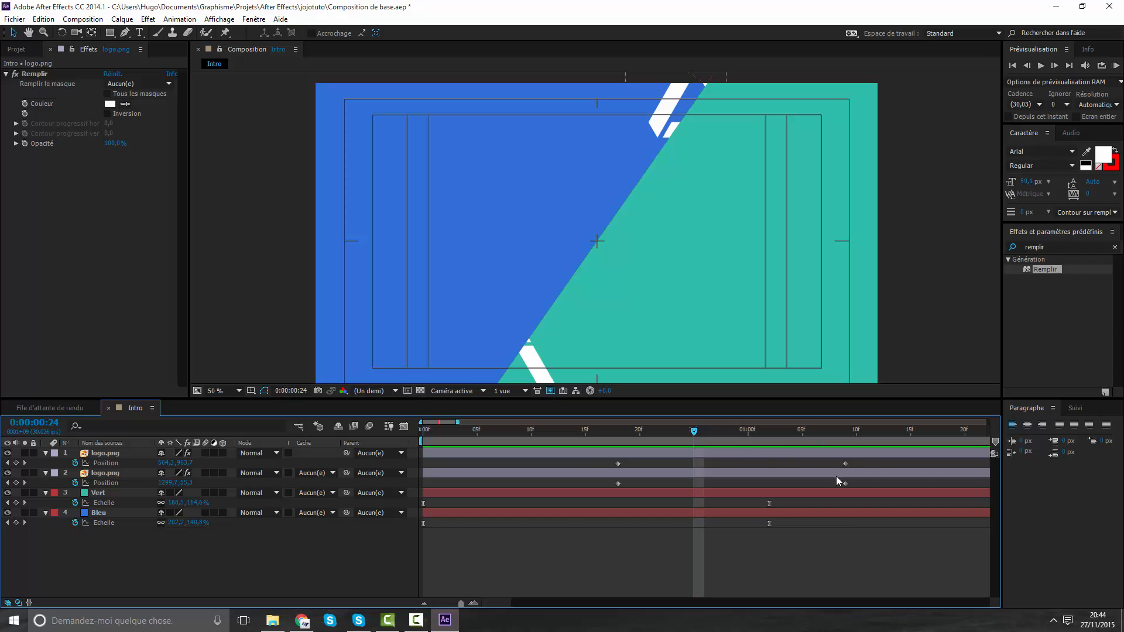
# Apply Easy Ease to the upper logo layer's Position keyframes and lengthen the last keyframe's influence so the speed peaks early.
pyautogui.moveTo(860, 462); pyautogui.dragTo(577, 491)
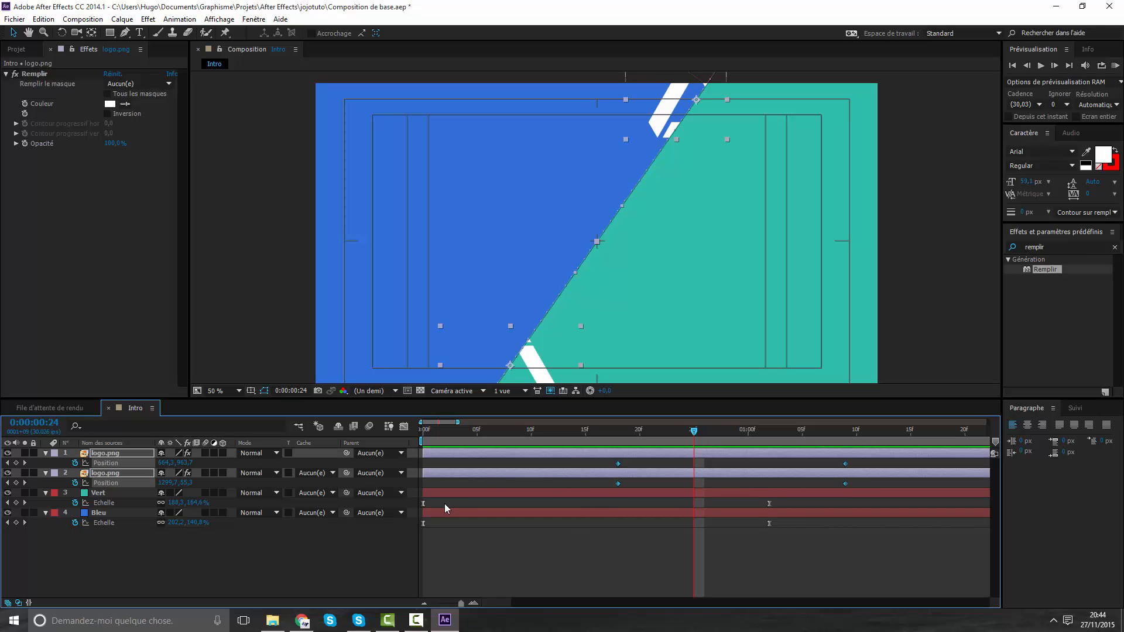
pyautogui.click(402, 429)
pyautogui.click(143, 571)
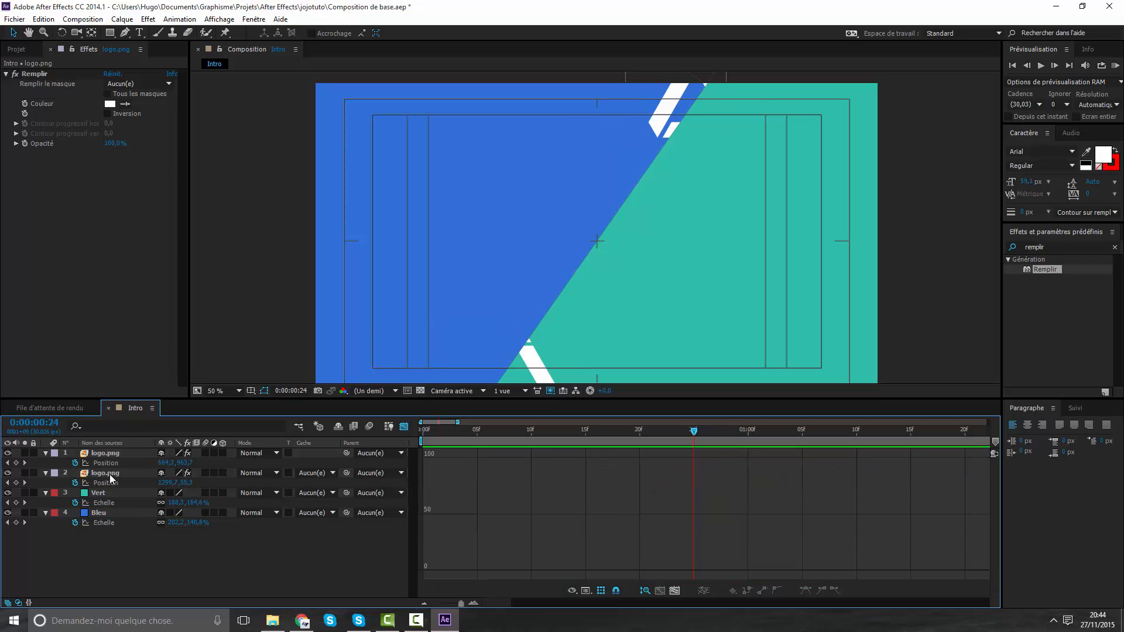
pyautogui.click(109, 464)
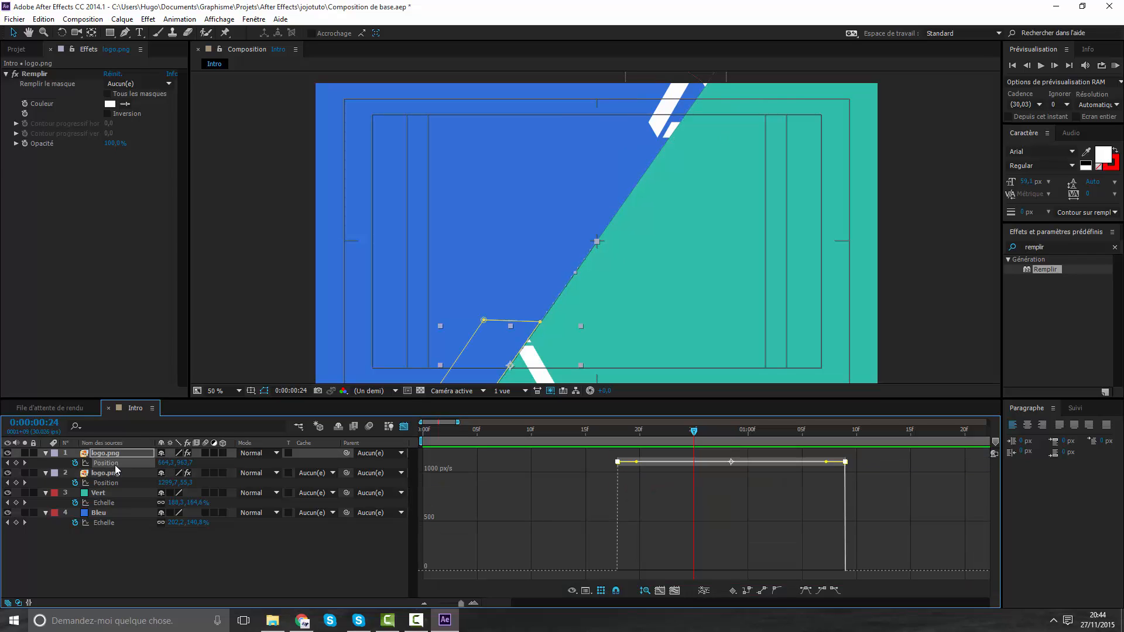
pyautogui.click(806, 590)
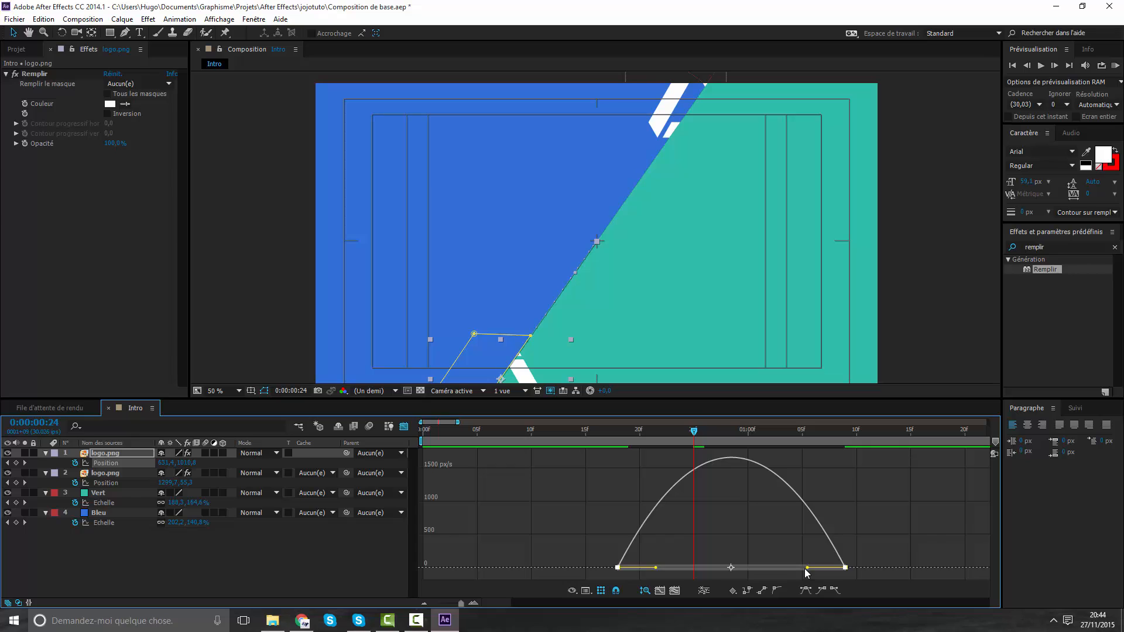
pyautogui.moveTo(807, 568); pyautogui.dragTo(689, 569)
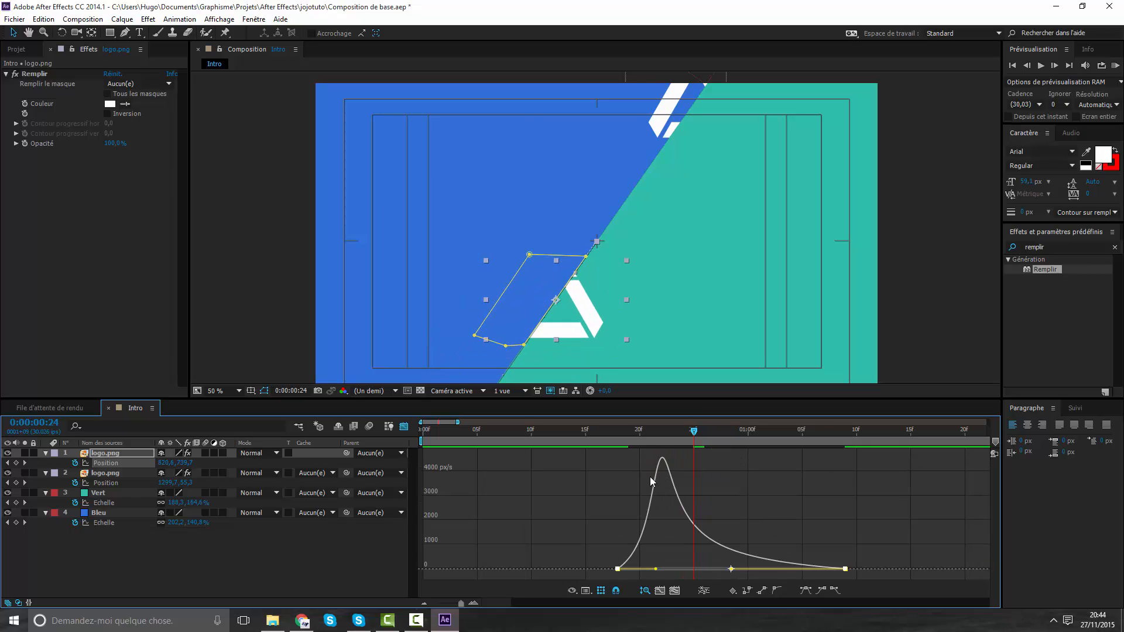
# Apply Easy Ease to the lower logo layer's Position keyframes and stretch the last keyframe's influence back for an early speed peak.
pyautogui.click(112, 483)
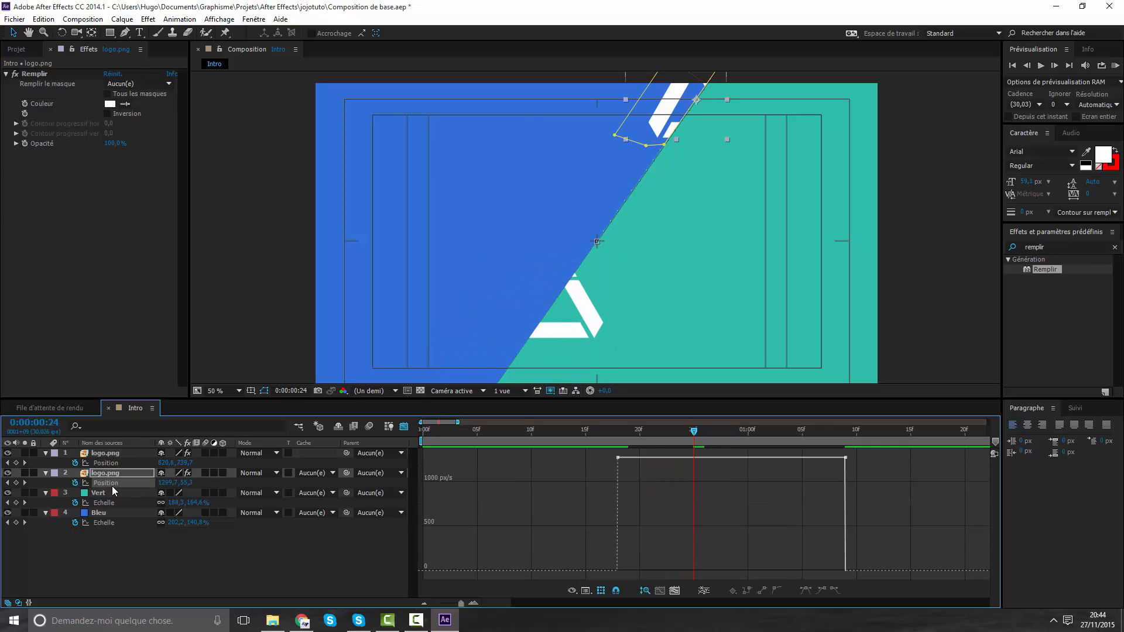
pyautogui.click(805, 590)
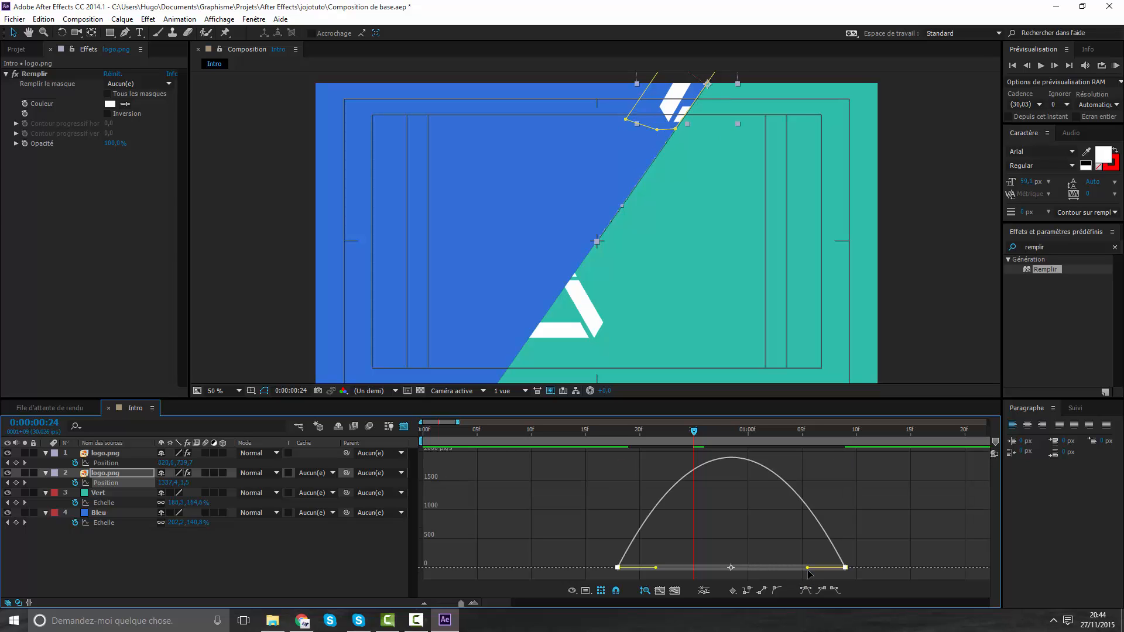
pyautogui.click(801, 572)
pyautogui.hotkey('ctrl', 'e')
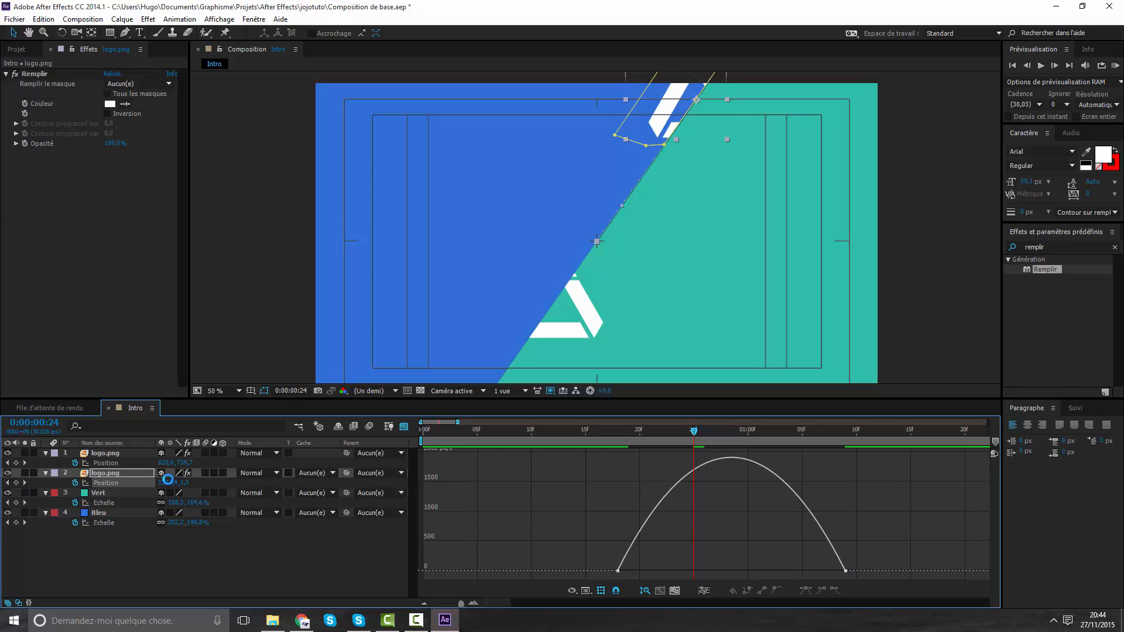
pyautogui.click(1030, 71)
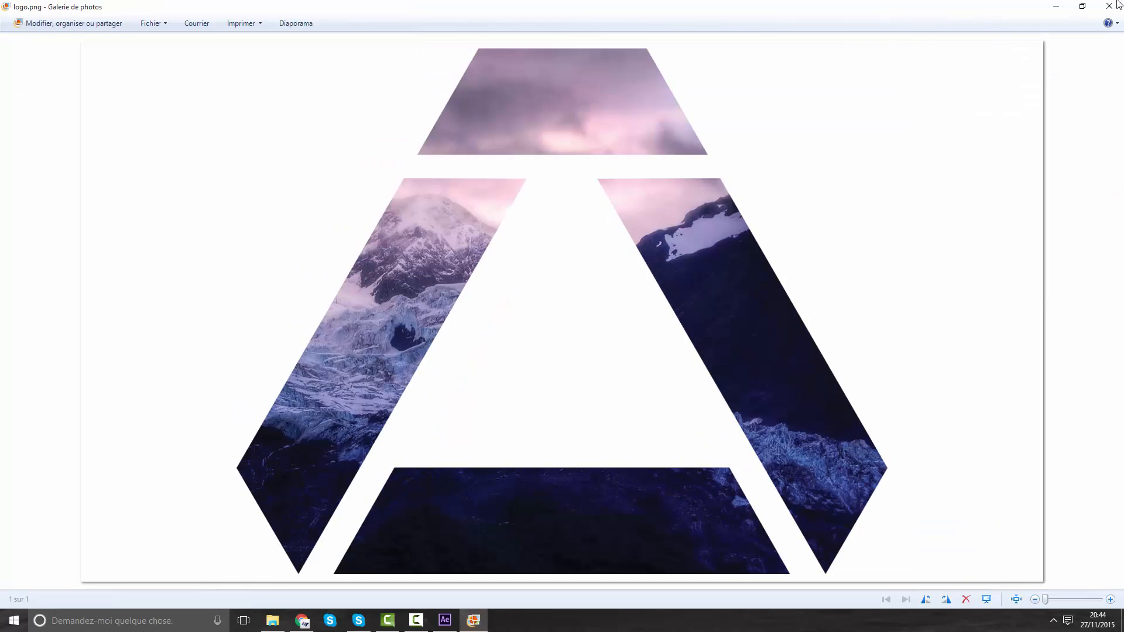
pyautogui.click(1110, 6)
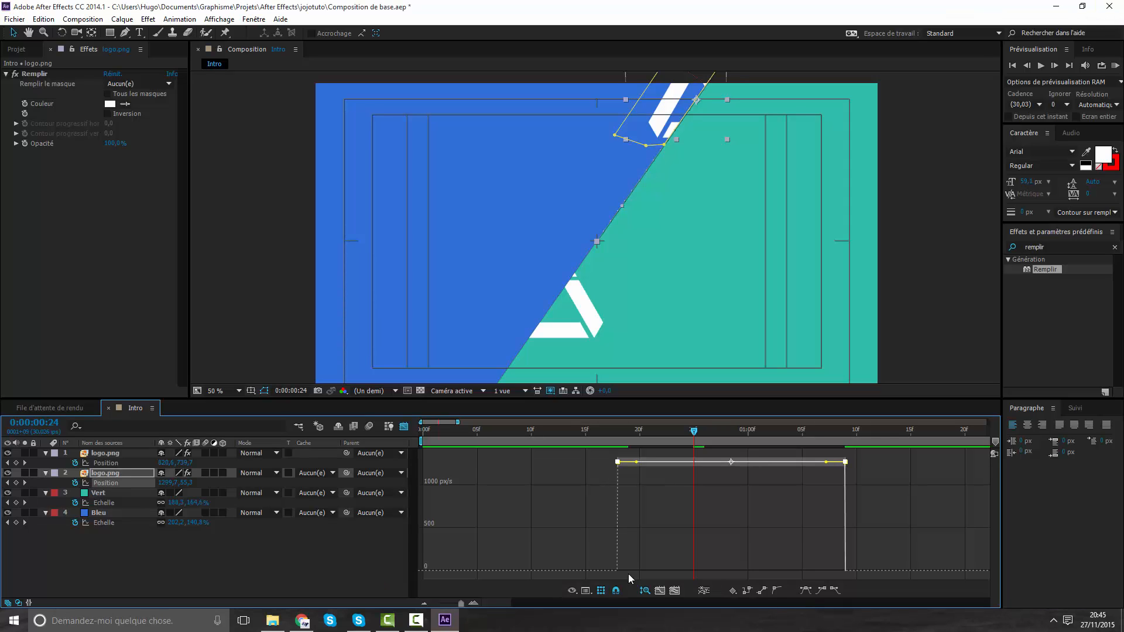
pyautogui.click(805, 590)
pyautogui.moveTo(806, 569); pyautogui.dragTo(683, 567)
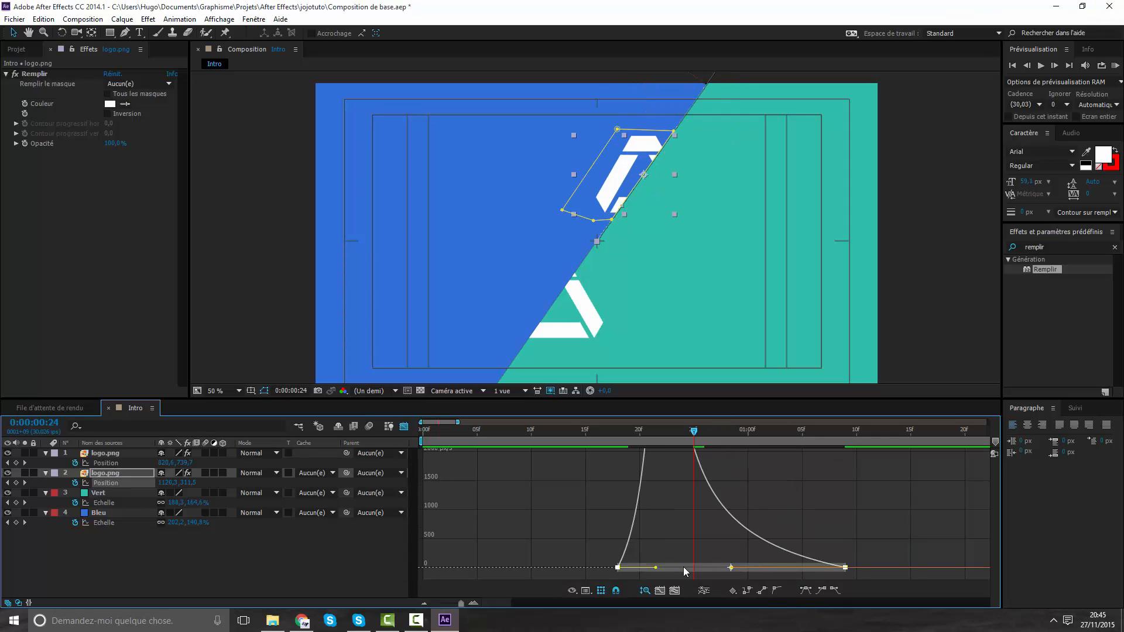
# Preview the eased logo animation from the first frame.
pyautogui.moveTo(662, 432); pyautogui.dragTo(181, 429)
pyautogui.press('Right')
pyautogui.press('KP_0')
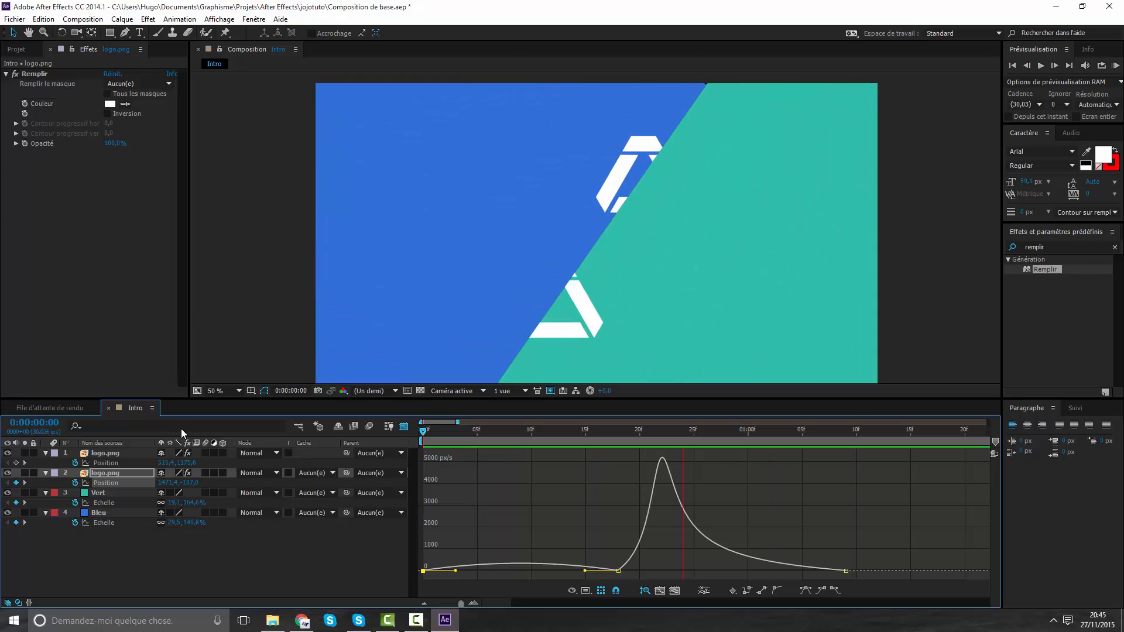
# Stop the preview and delete the lower logo layer's extra Position keyframe at the first frame.
pyautogui.press('space')
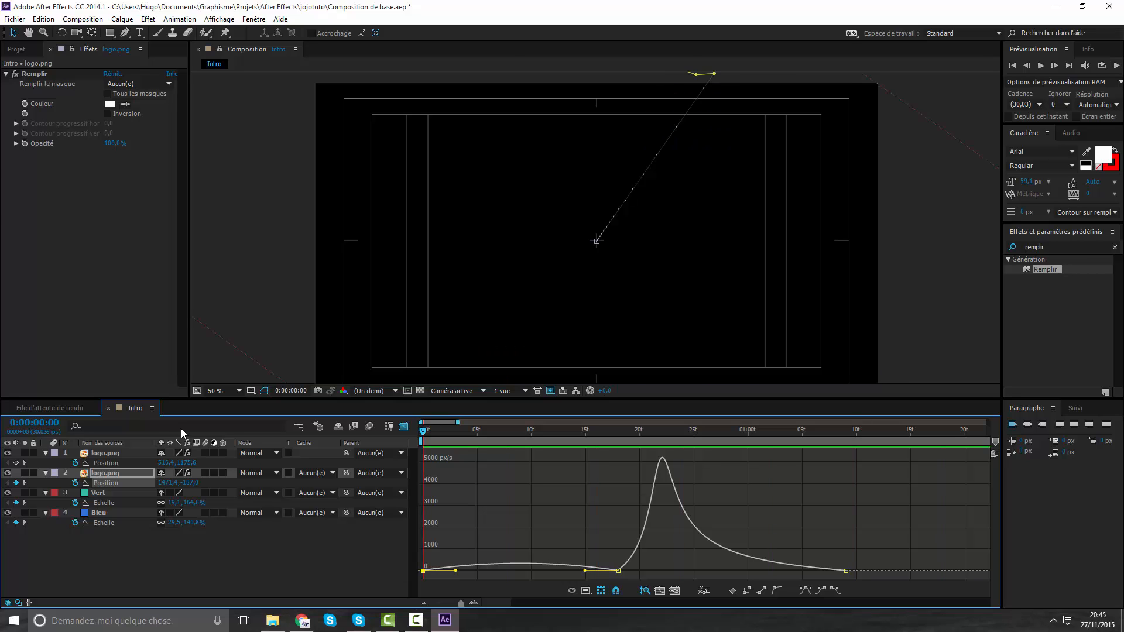
pyautogui.click(404, 427)
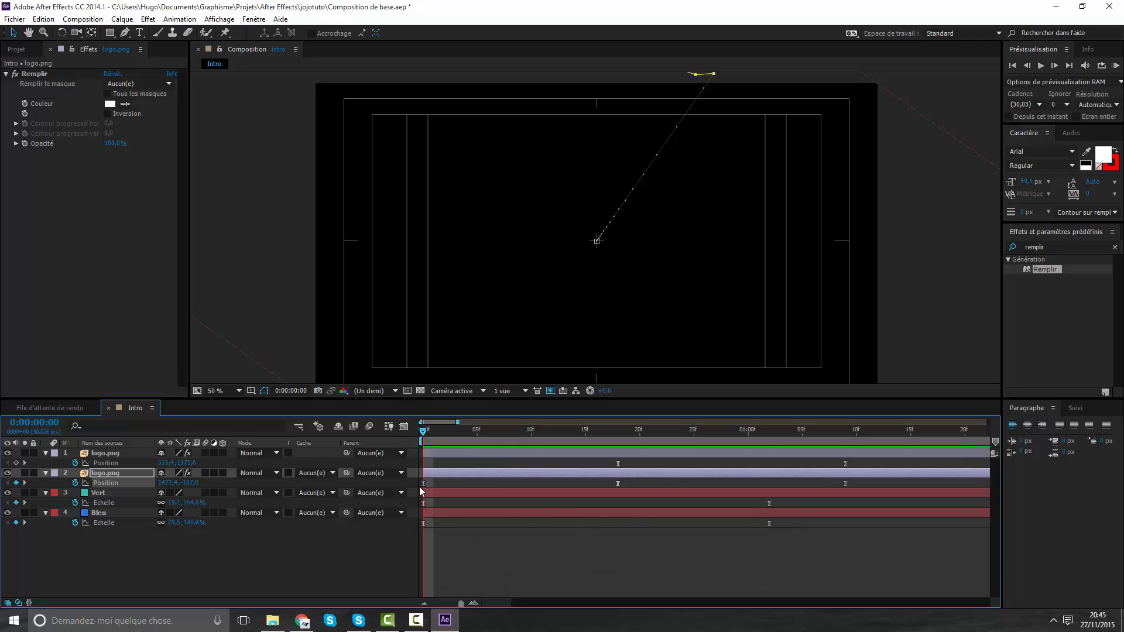
pyautogui.press('Delete')
# Shift the last Position keyframe of both logo layers to about 0:00:01:18 and preview the slower finish.
pyautogui.moveTo(819, 461); pyautogui.dragTo(856, 489)
pyautogui.hotkey('ctrl', 'alt', '0')
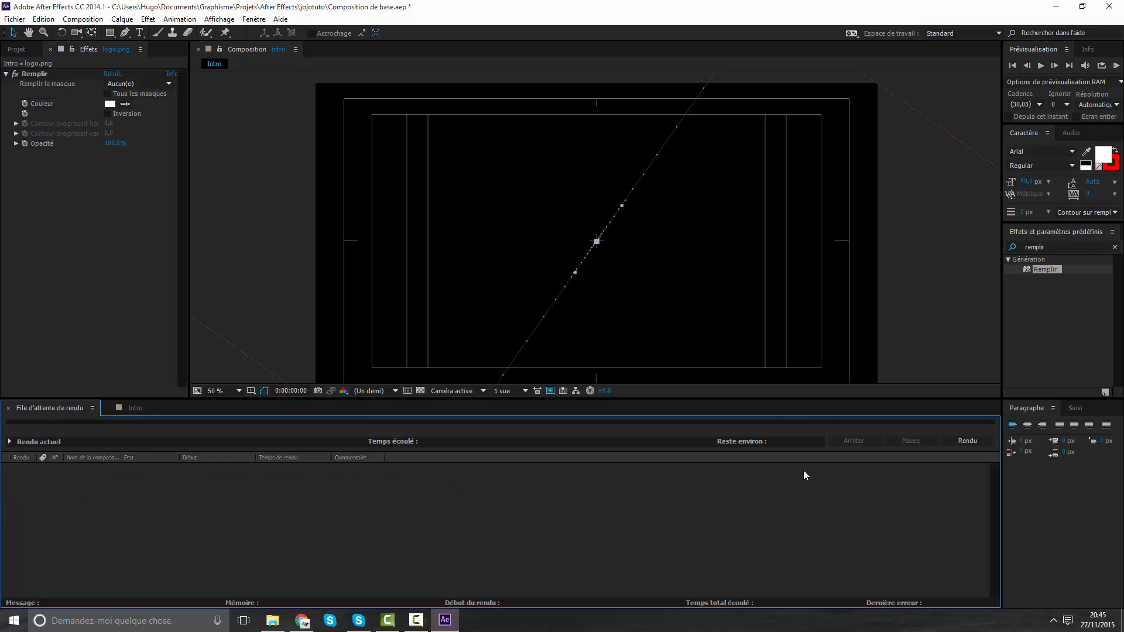
pyautogui.click(123, 408)
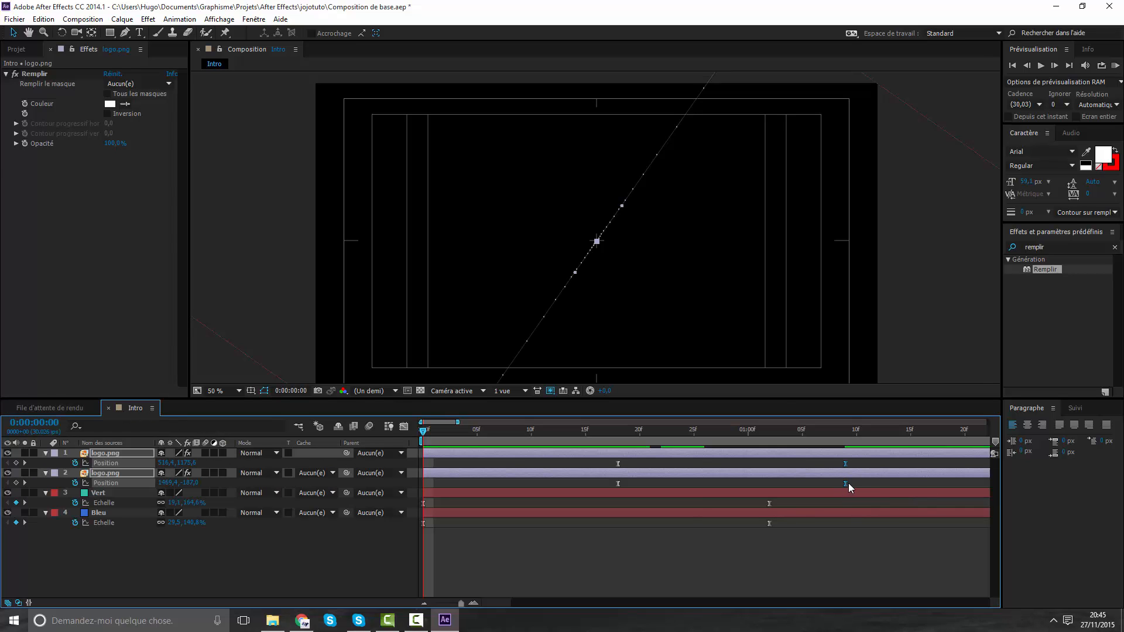
pyautogui.moveTo(917, 483); pyautogui.dragTo(941, 483)
pyautogui.press('KP_0')
pyautogui.press('space')
# Show more of the timeline, place the playhead at 0:00:01:29 and collapse the properties of all four layers.
pyautogui.moveTo(459, 422); pyautogui.dragTo(517, 460)
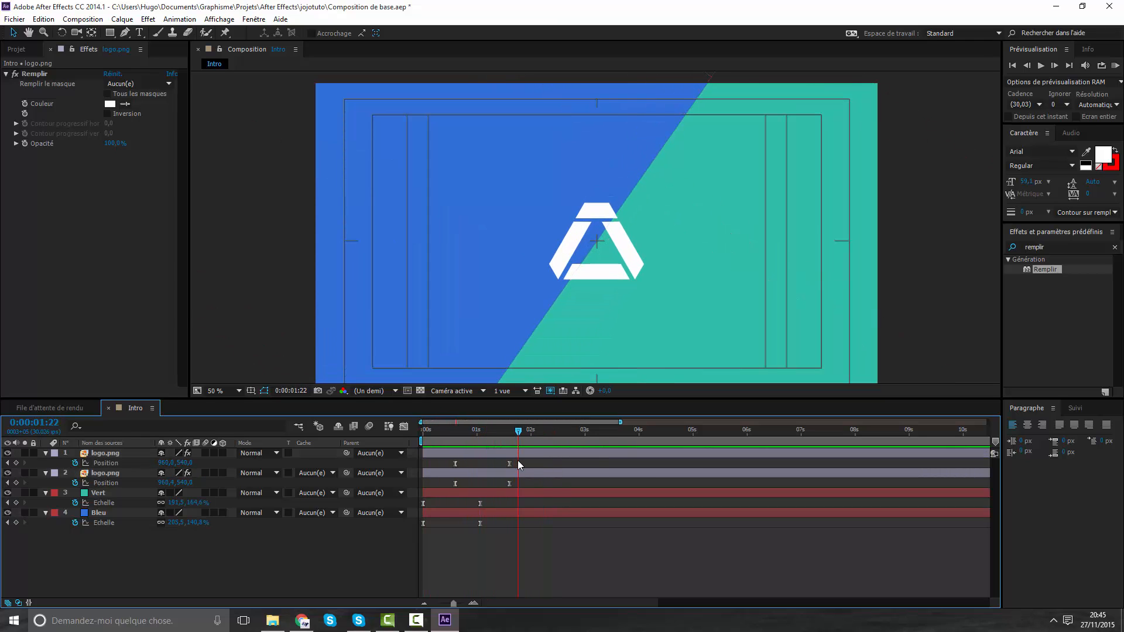
pyautogui.click(529, 496)
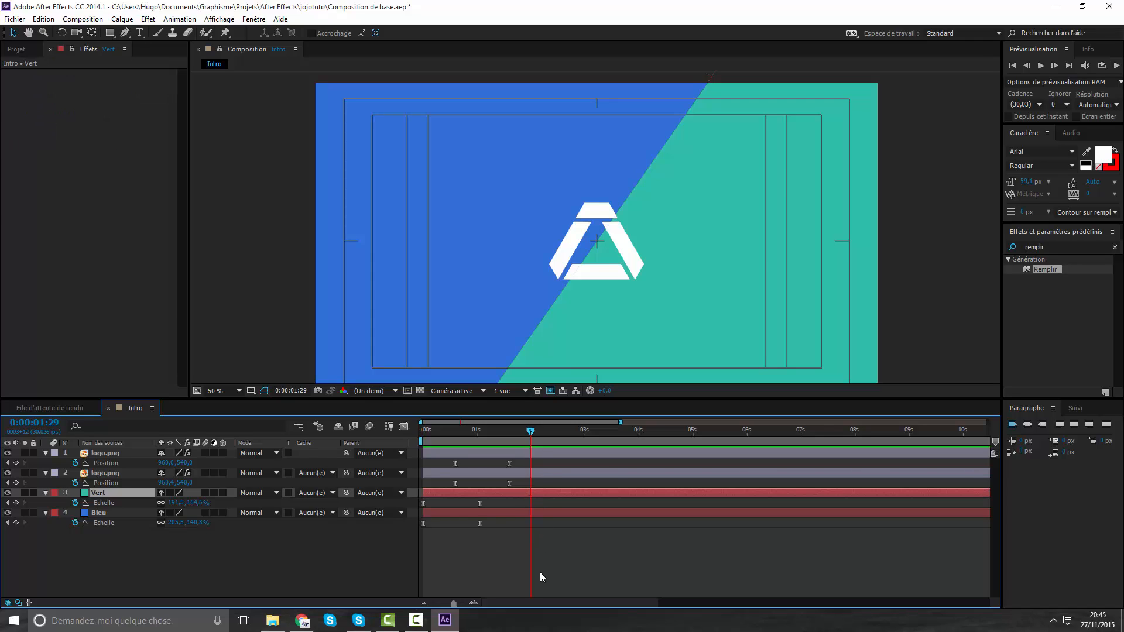
pyautogui.click(48, 512)
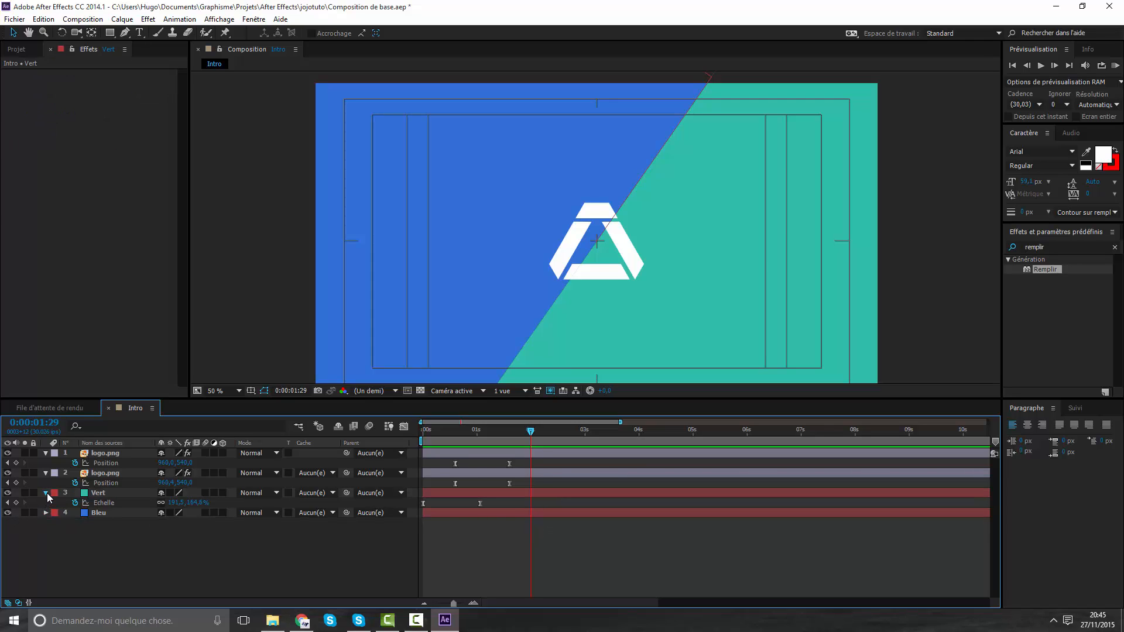
pyautogui.click(46, 493)
pyautogui.click(45, 472)
pyautogui.click(46, 453)
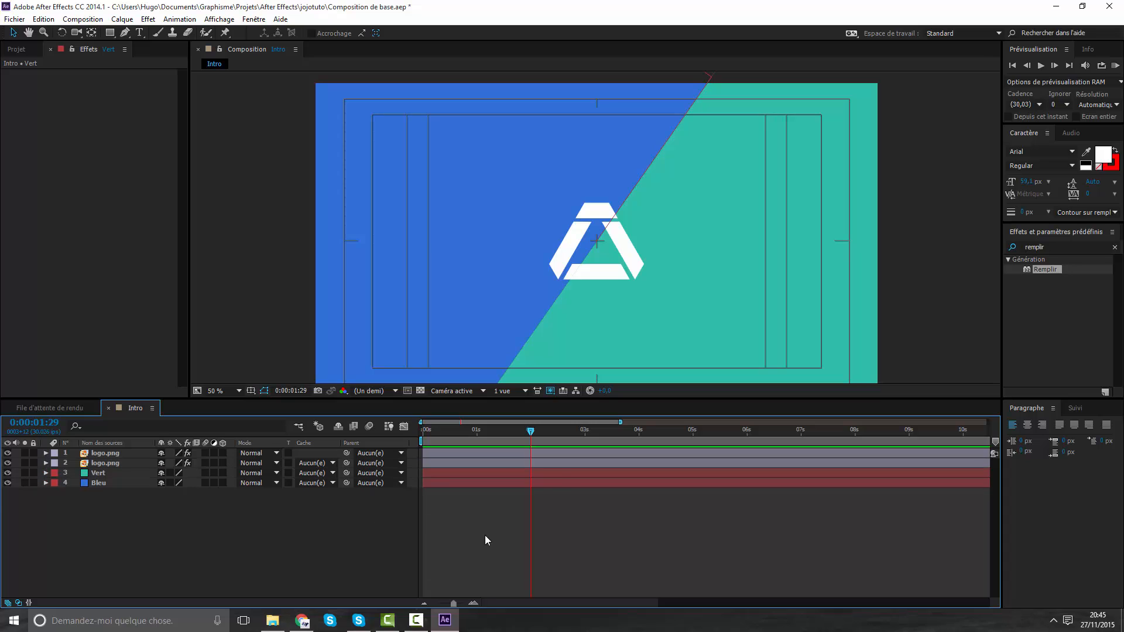
# Split all four layers at 0:00:01:29 and stack the later segments above the original ones.
pyautogui.click(557, 474)
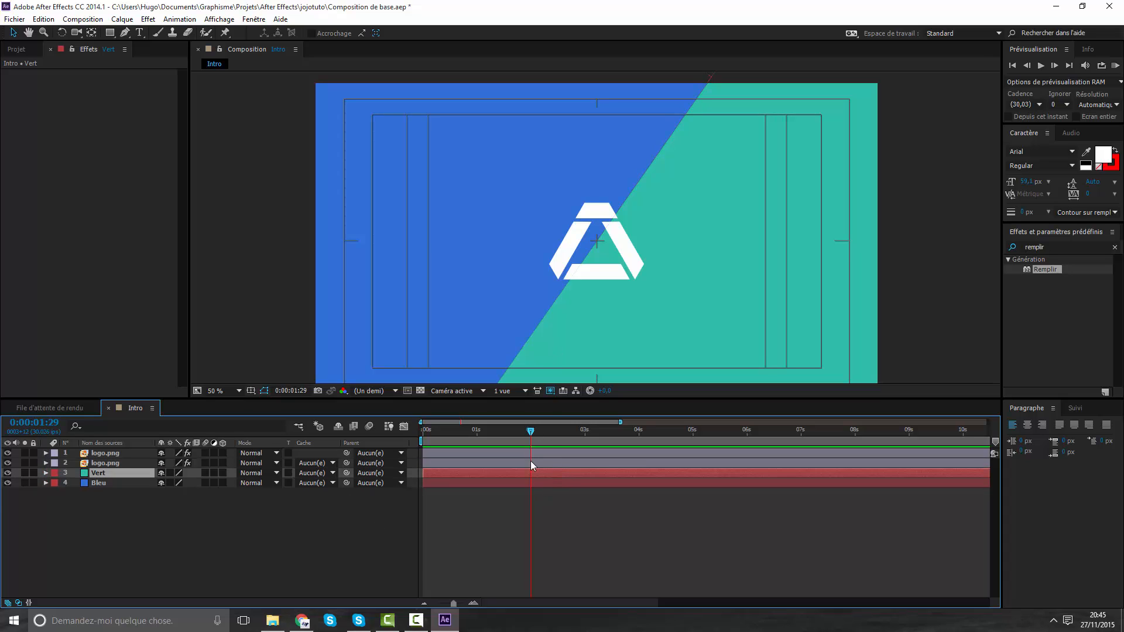
pyautogui.click(536, 511)
pyautogui.moveTo(141, 525); pyautogui.dragTo(138, 362)
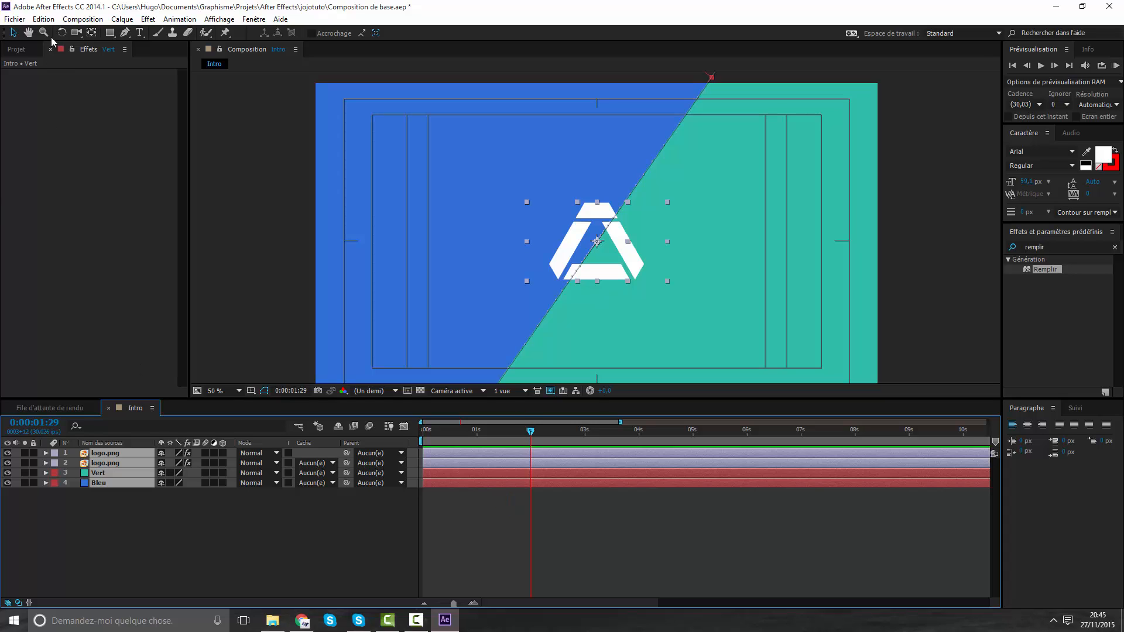
pyautogui.click(46, 20)
pyautogui.click(94, 185)
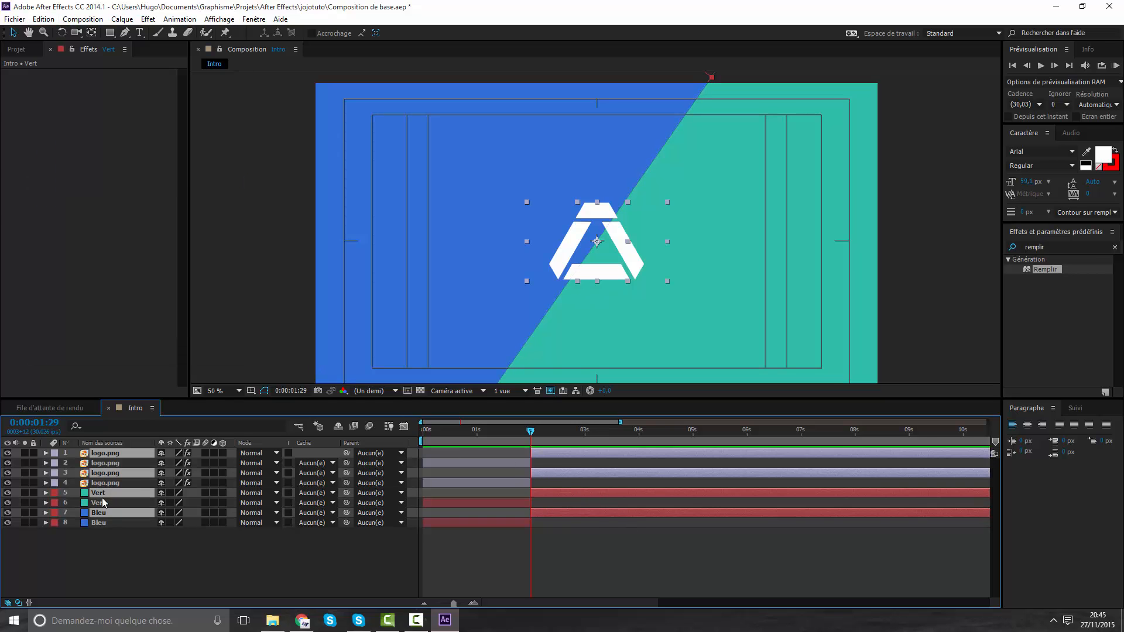
pyautogui.moveTo(104, 513); pyautogui.dragTo(104, 460)
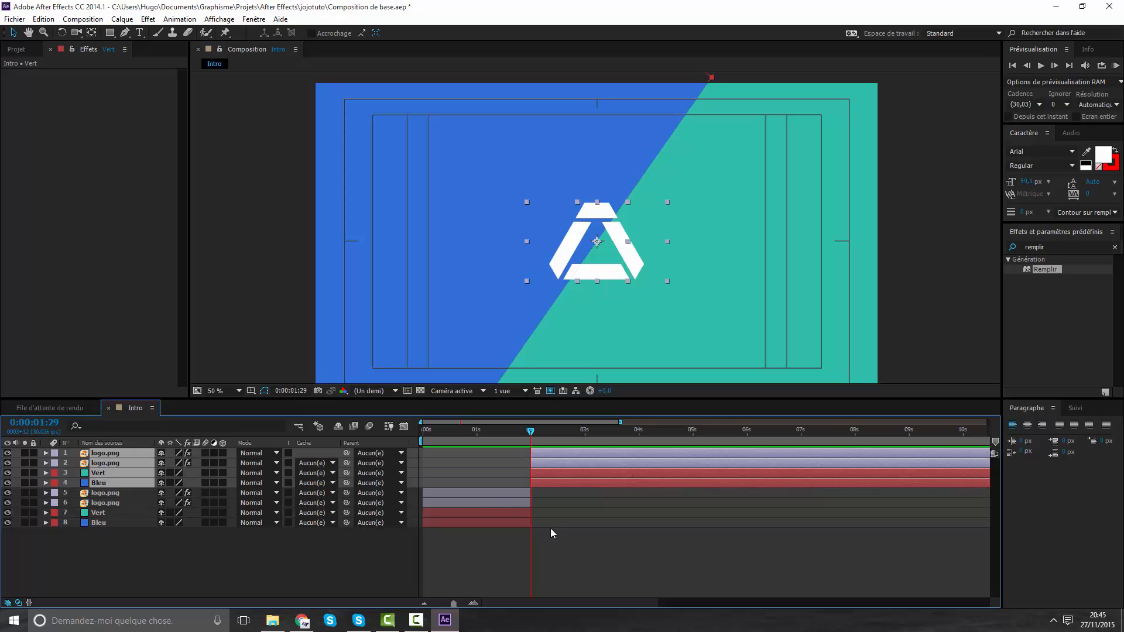
# Clear the later blue-side logo segment's old Position keyframes and set new Position keyframes on it and the later Bleu segment at 0:00:01:29.
pyautogui.click(596, 525)
pyautogui.click(537, 479)
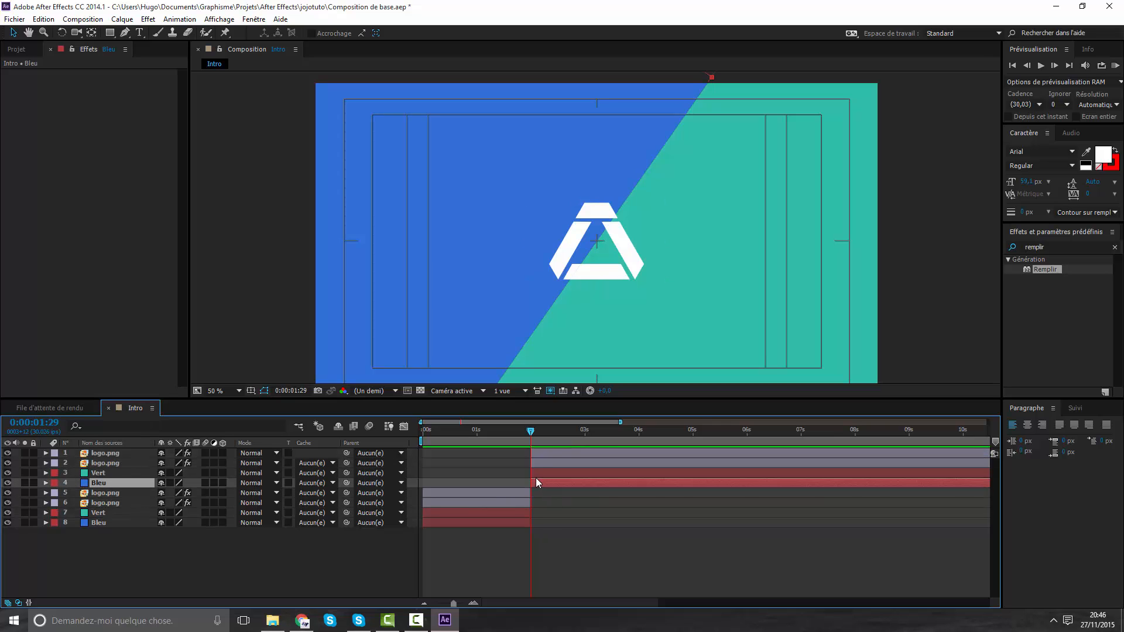
pyautogui.keyDown('ctrl'); pyautogui.click(542, 460); pyautogui.keyUp('ctrl')
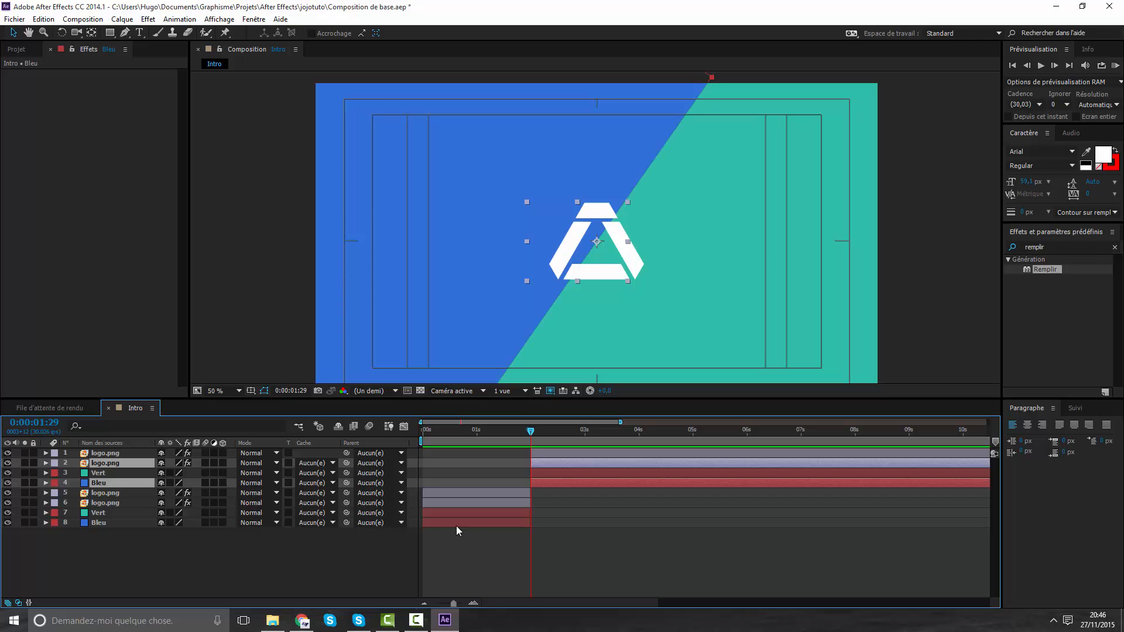
pyautogui.press('p')
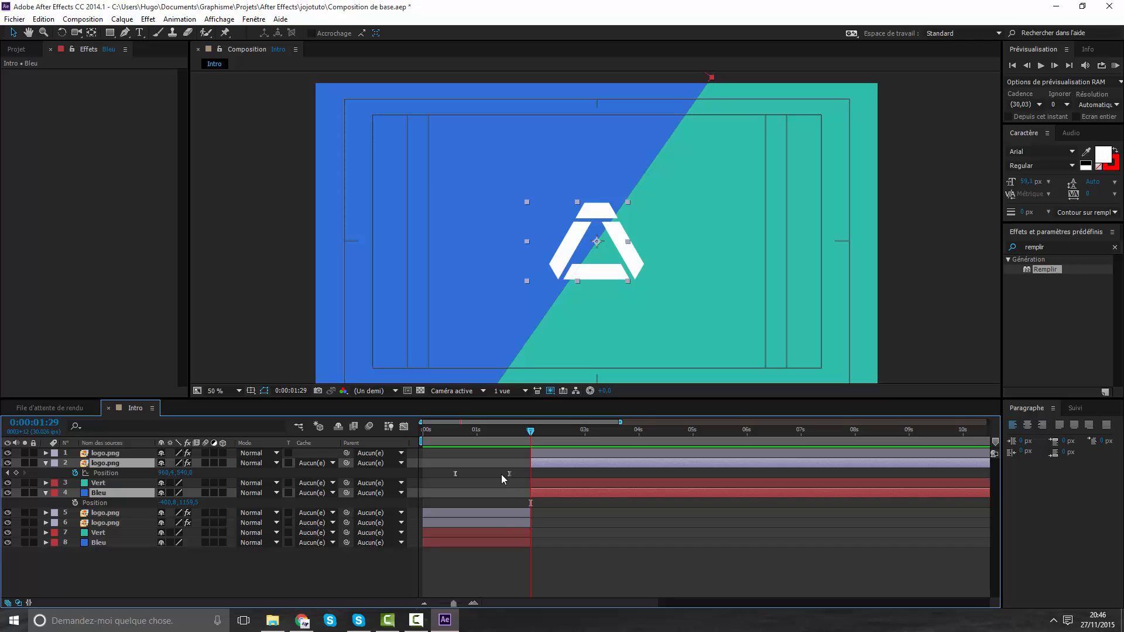
pyautogui.click(74, 472)
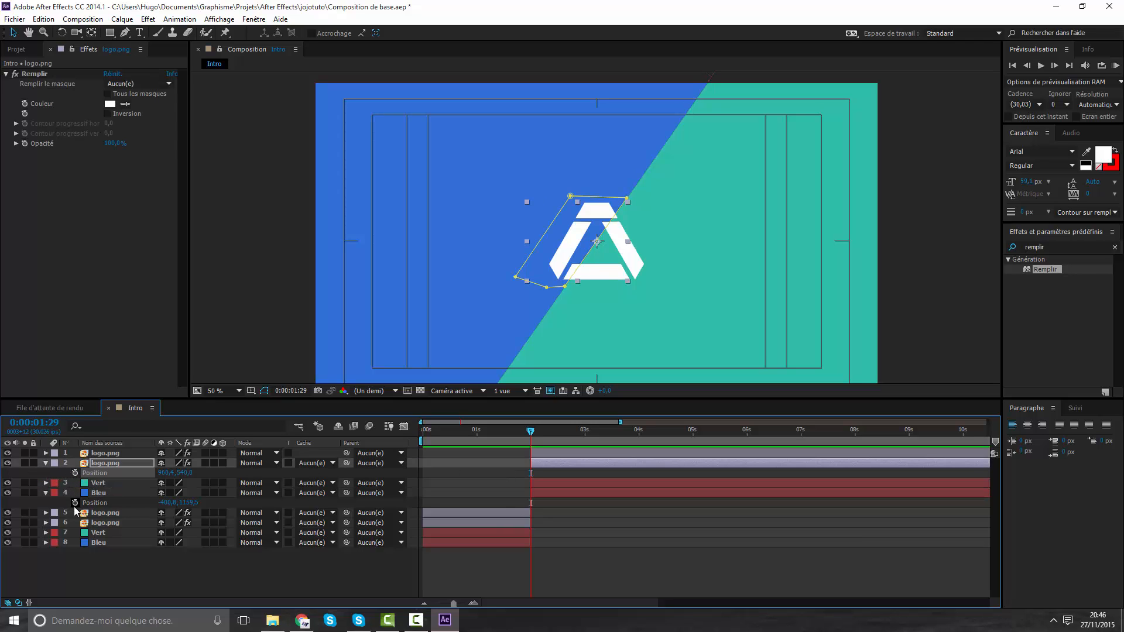
pyautogui.click(75, 502)
pyautogui.click(75, 472)
# At 0:00:02:28, move the later Bleu segment and its logo half diagonally up and left until both leave the frame.
pyautogui.moveTo(530, 434); pyautogui.dragTo(584, 443)
pyautogui.press(',')
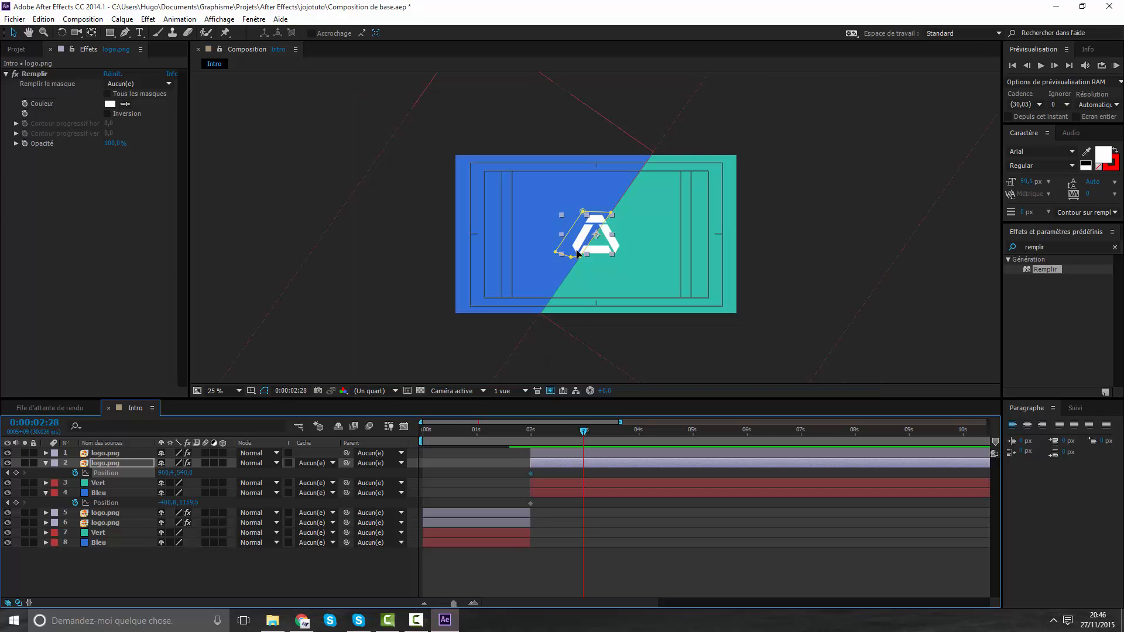
pyautogui.click(557, 242)
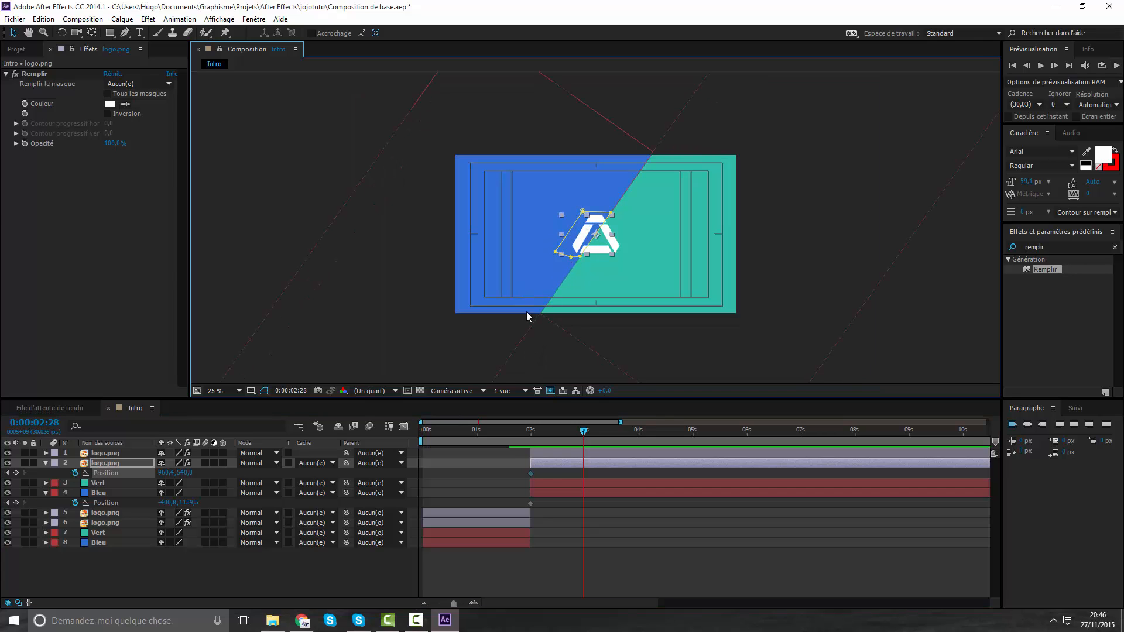
pyautogui.keyDown('ctrl'); pyautogui.click(552, 495); pyautogui.keyUp('ctrl')
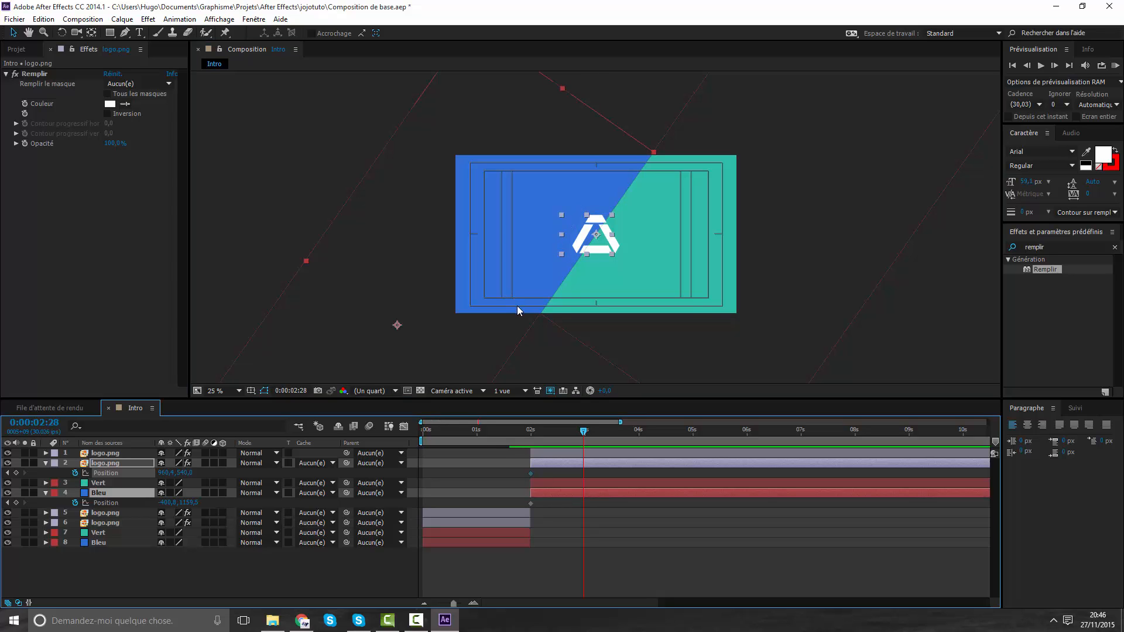
pyautogui.moveTo(518, 306); pyautogui.dragTo(378, 214)
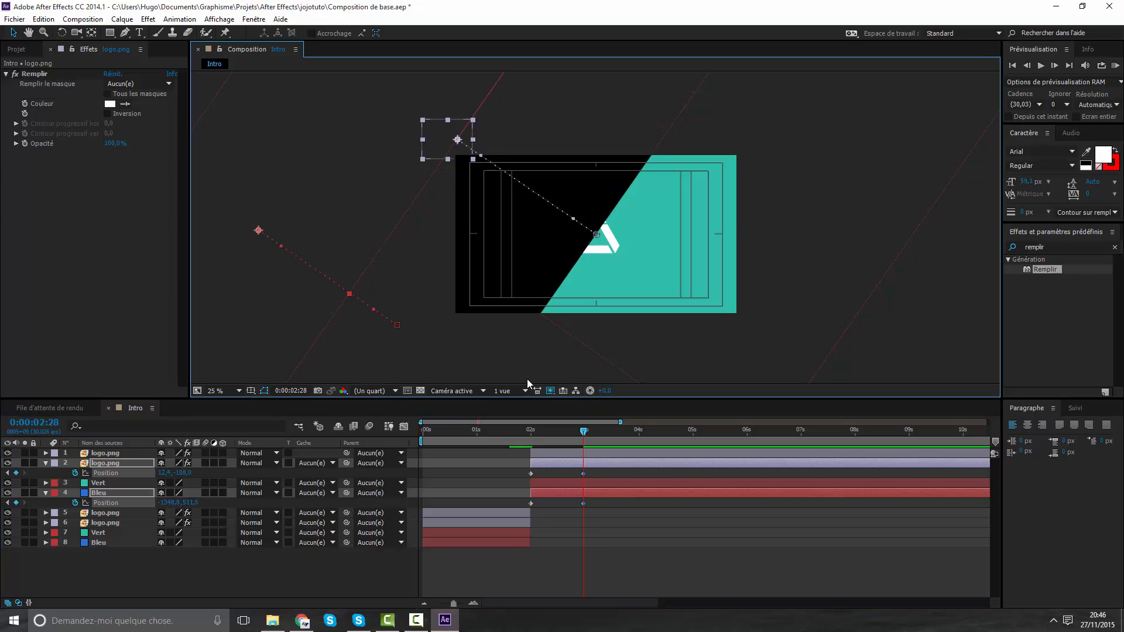
# Back at 0:00:01:29, replace the later green-side logo segment's old Position keyframes with a new one and keyframe the later Vert segment's Position.
pyautogui.click(528, 436)
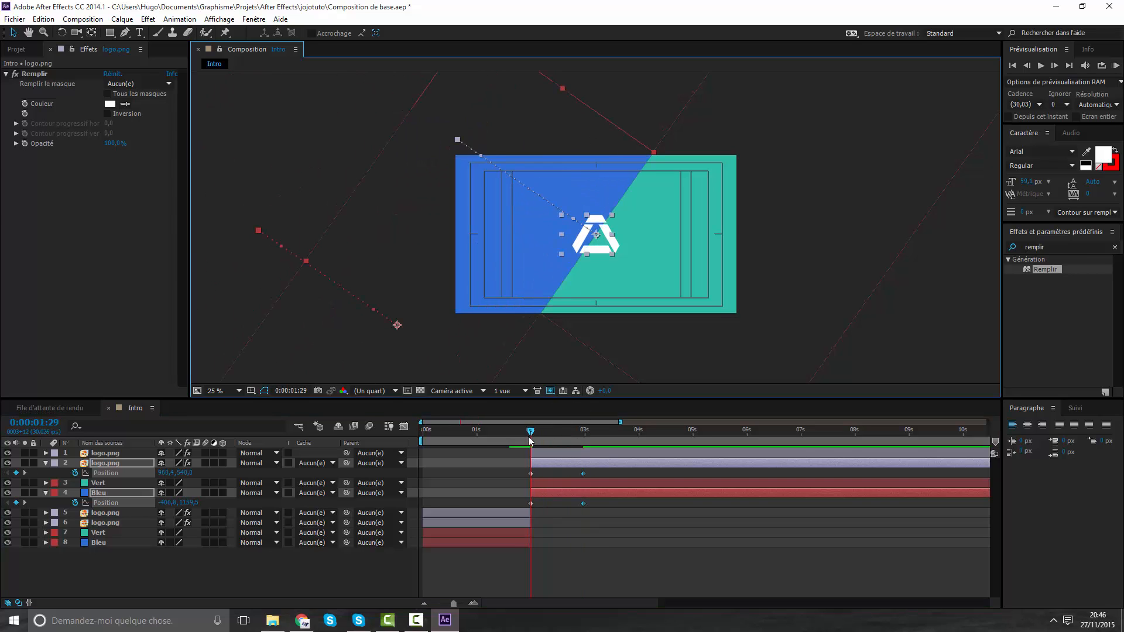
pyautogui.click(536, 454)
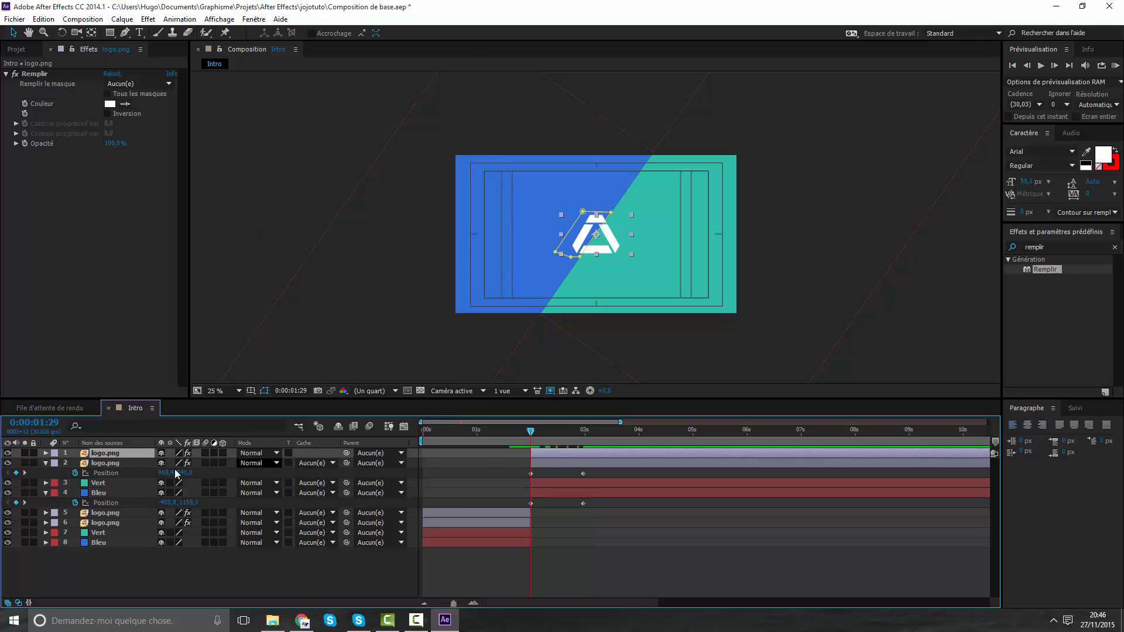
pyautogui.keyDown('ctrl'); pyautogui.click(106, 486); pyautogui.keyUp('ctrl')
pyautogui.press('p')
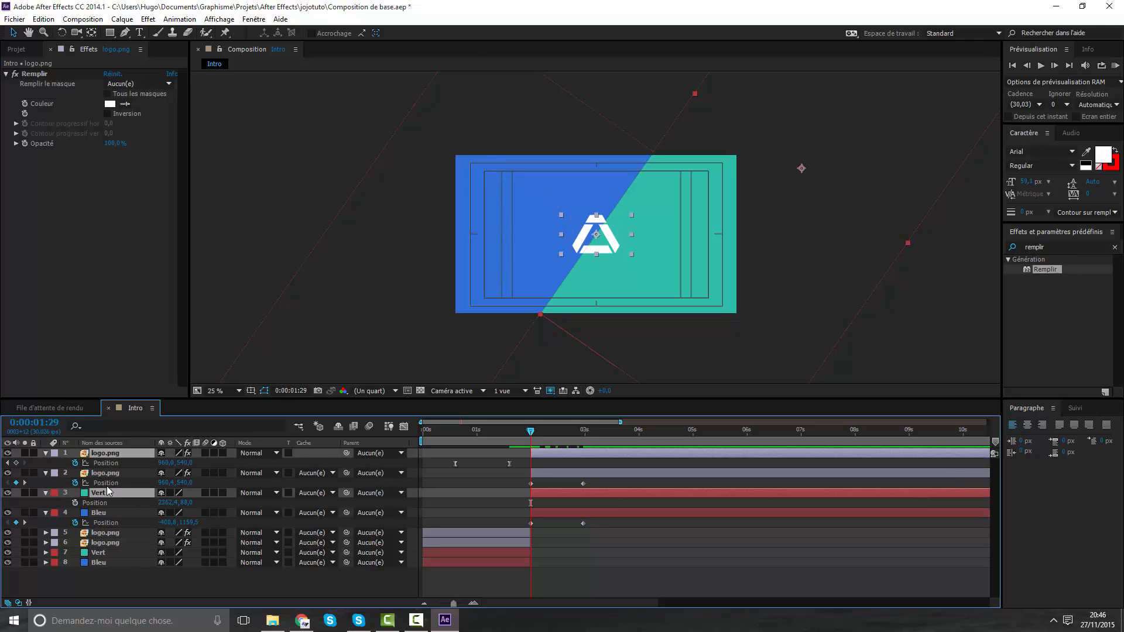
pyautogui.click(89, 463)
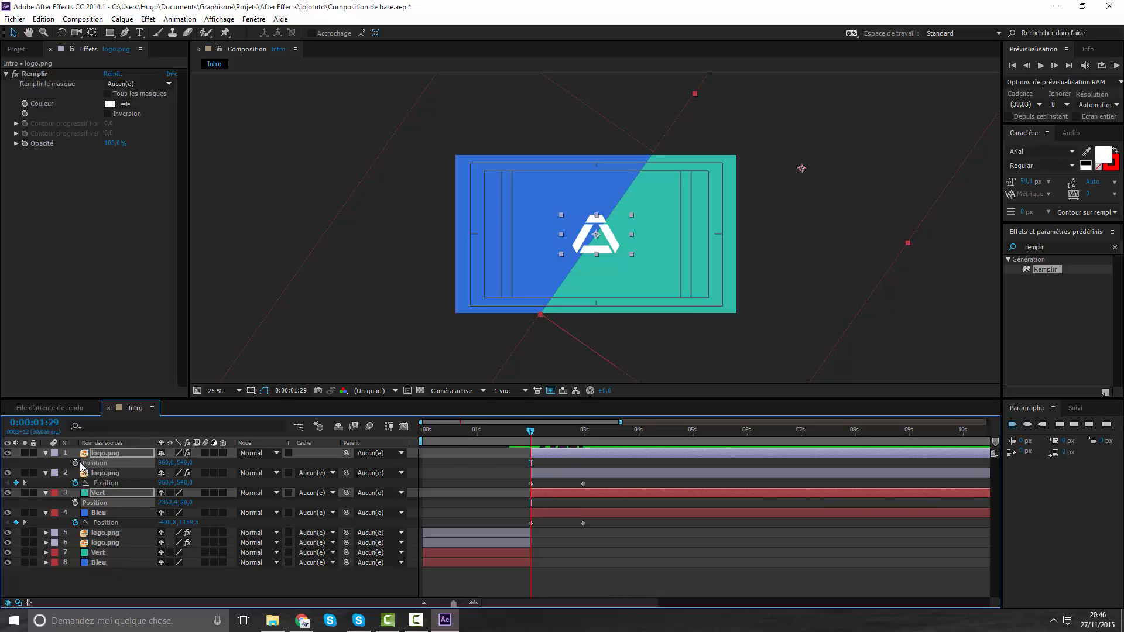
pyautogui.click(75, 463)
pyautogui.click(75, 502)
# At 0:00:02:28, move the later Vert segment and its logo half diagonally down and right until both leave the frame.
pyautogui.moveTo(611, 248); pyautogui.dragTo(732, 307)
pyautogui.hotkey('ctrl', 'z')
pyautogui.click(578, 437)
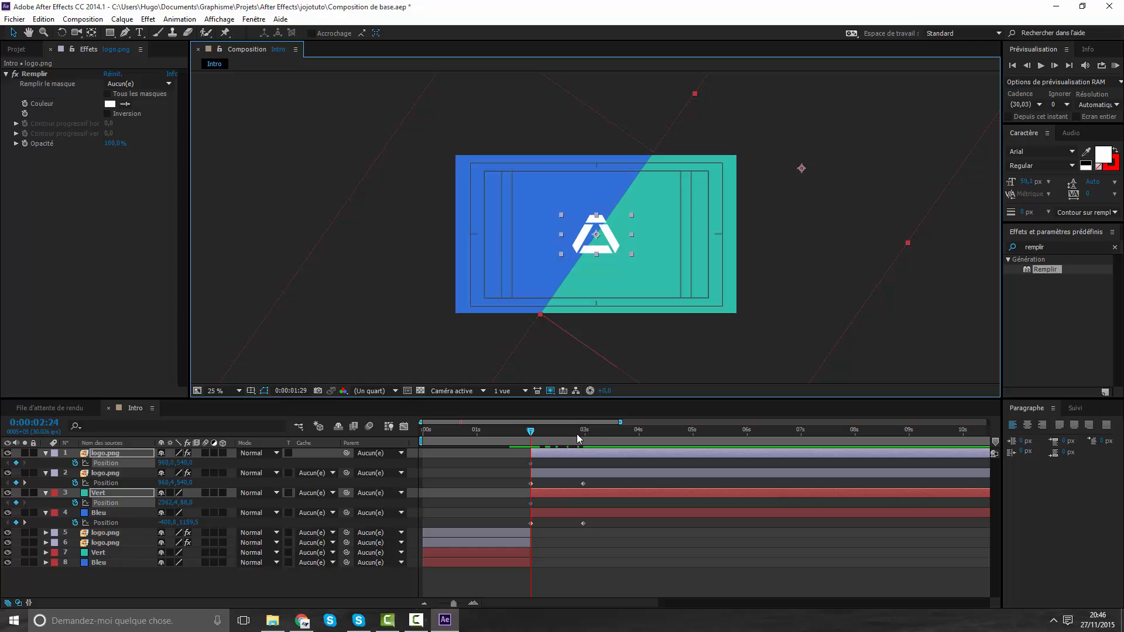
pyautogui.moveTo(578, 438); pyautogui.dragTo(585, 437)
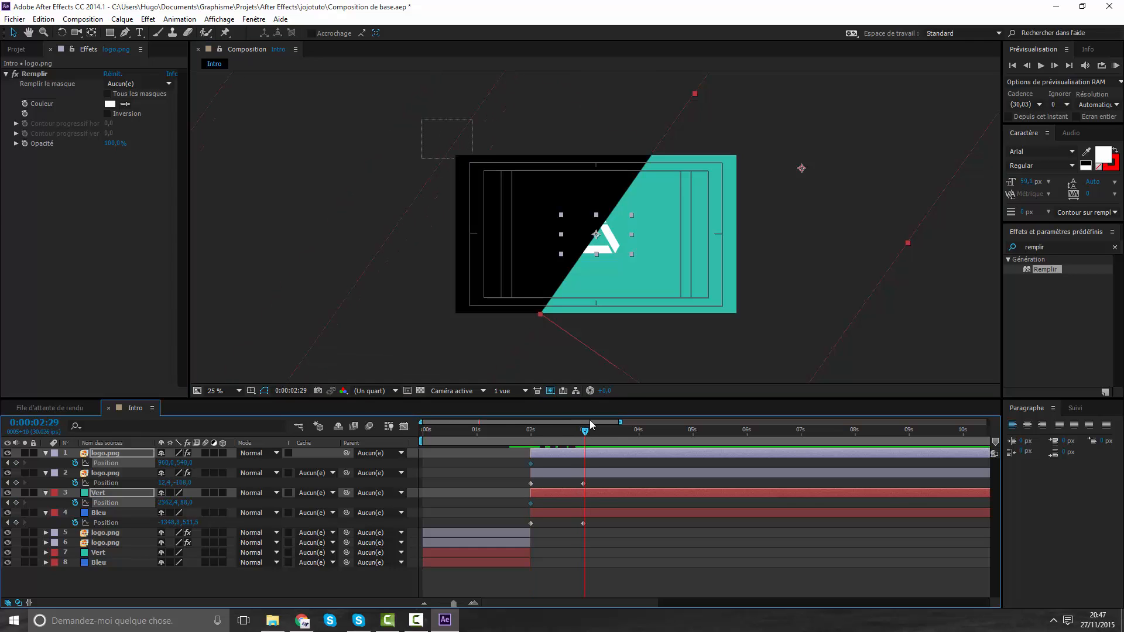
pyautogui.moveTo(611, 244); pyautogui.dragTo(753, 331)
pyautogui.click(671, 501)
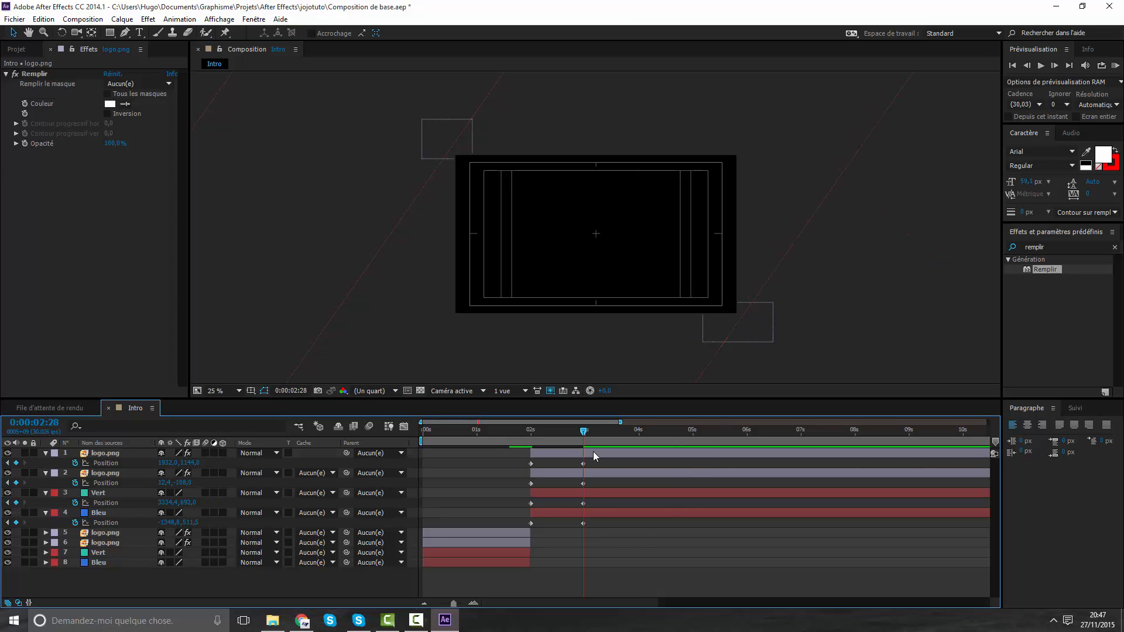
# Scrub back to 0:00:02:12 and inspect the speed graph of the four later segments' Position keyframes.
pyautogui.moveTo(589, 431); pyautogui.dragTo(514, 523)
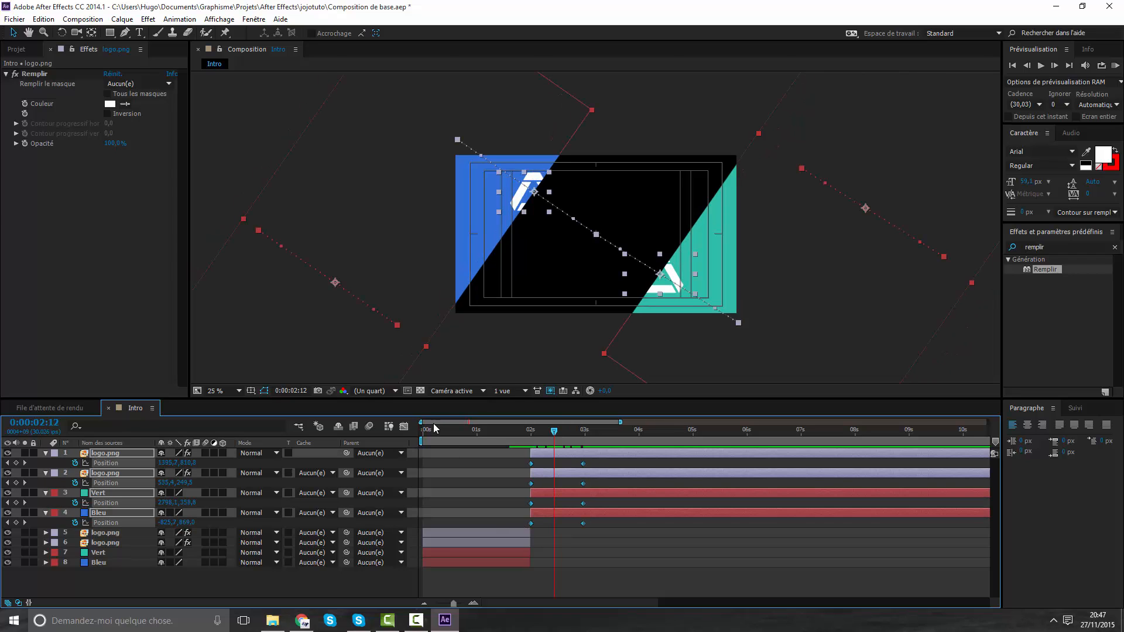
pyautogui.click(404, 426)
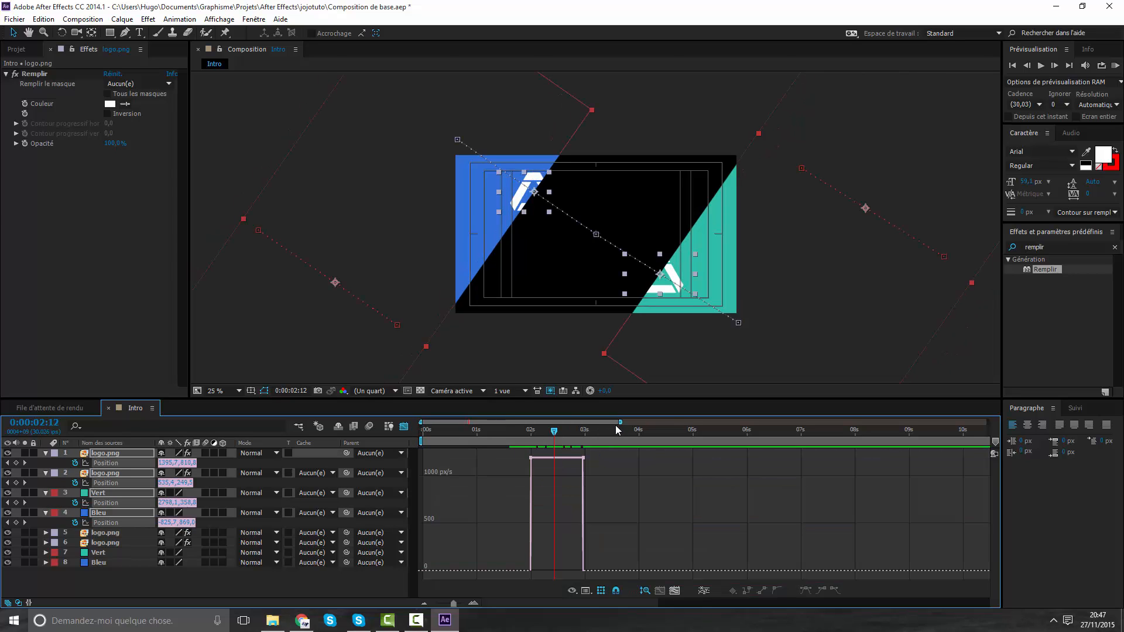
pyautogui.click(142, 583)
# Open the reference video Tuto Intro Jojol.mp4 and replay it with the volume raised to study how the halves separate.
pyautogui.click(273, 621)
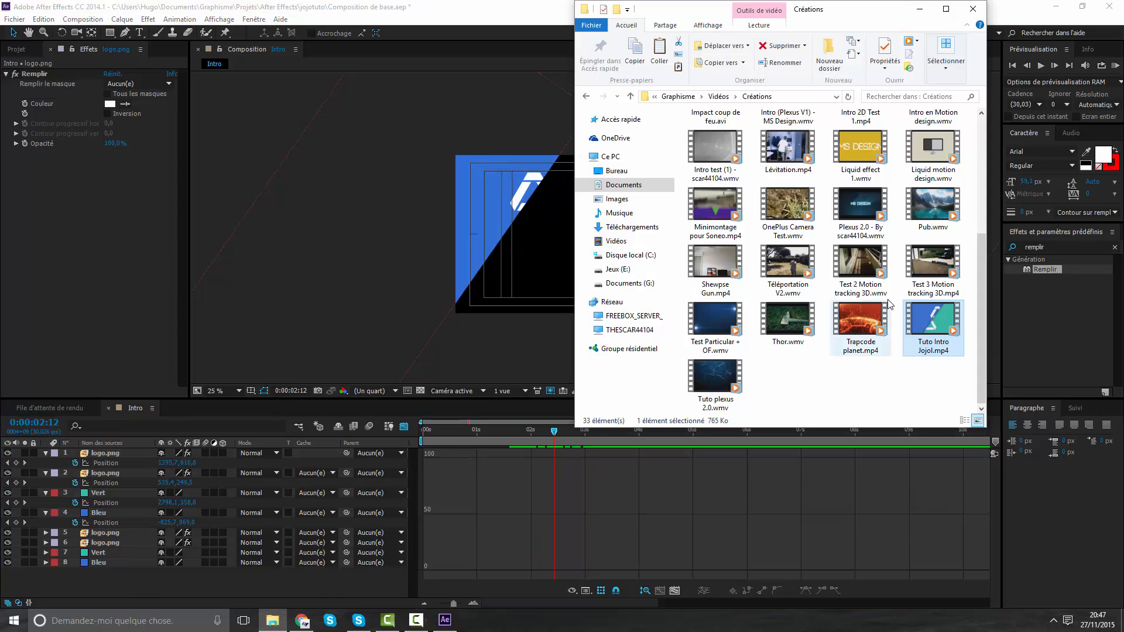
pyautogui.doubleClick(933, 319)
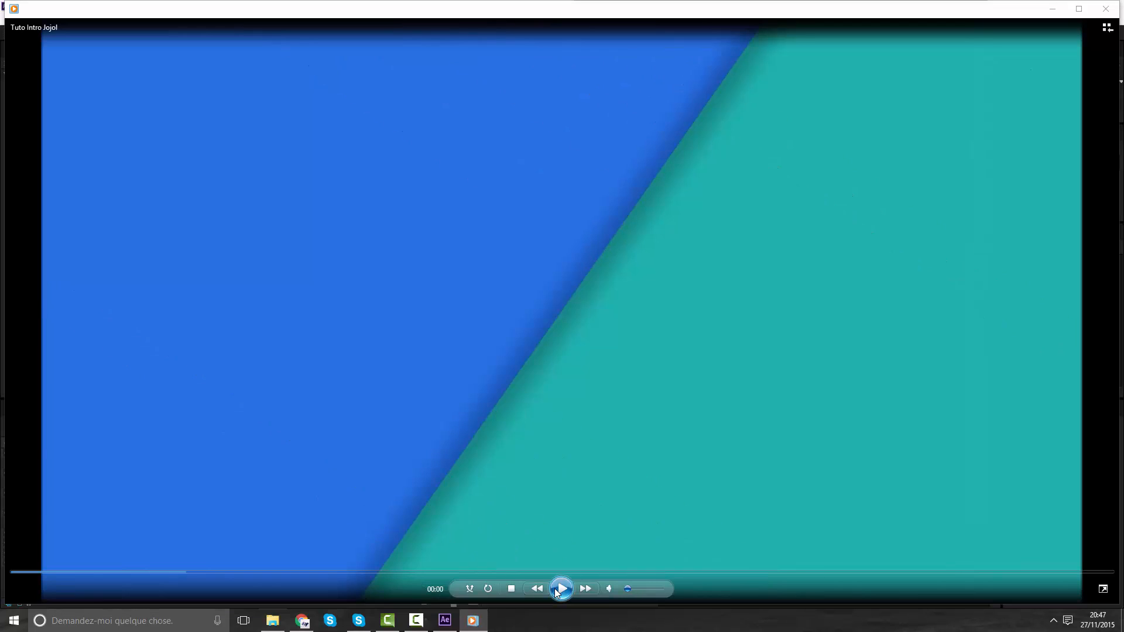
pyautogui.click(559, 589)
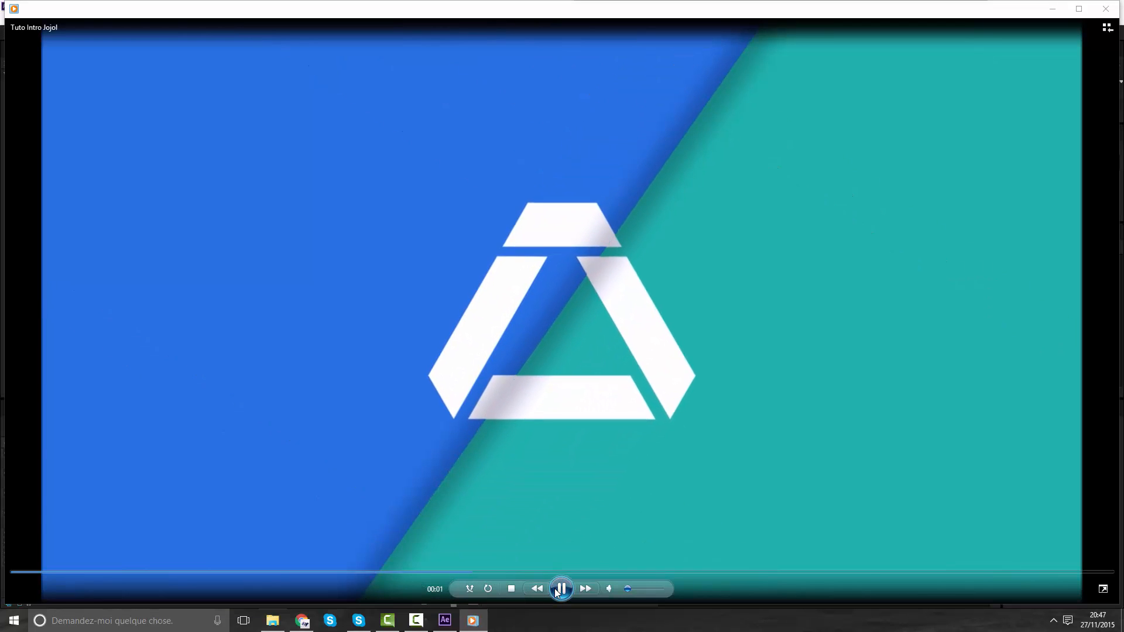
pyautogui.click(559, 589)
pyautogui.click(559, 589)
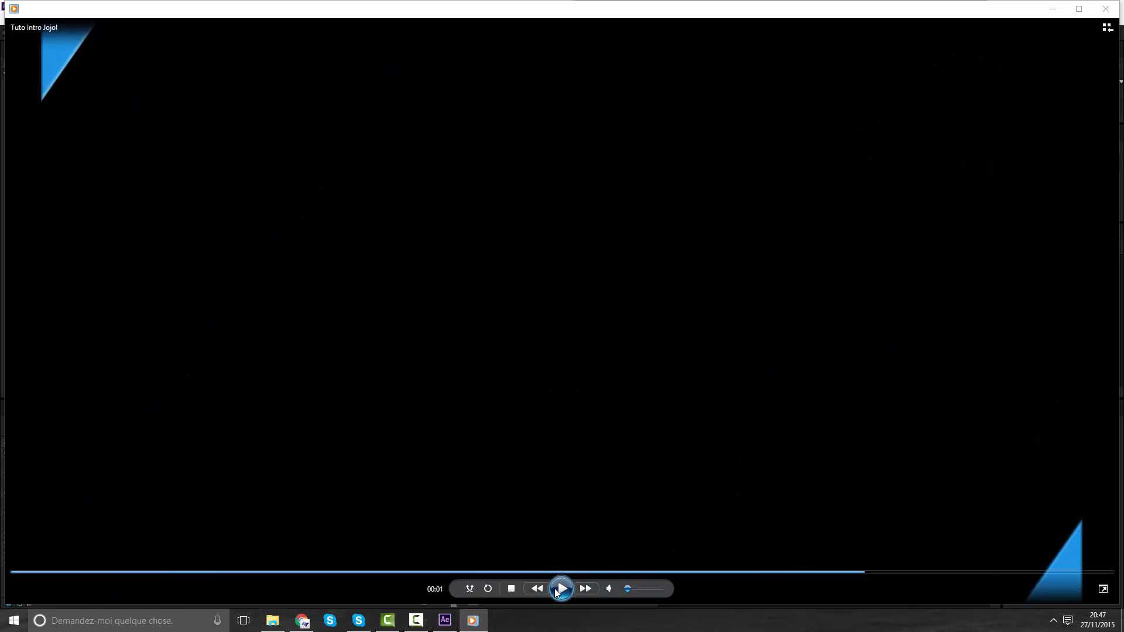
pyautogui.click(561, 588)
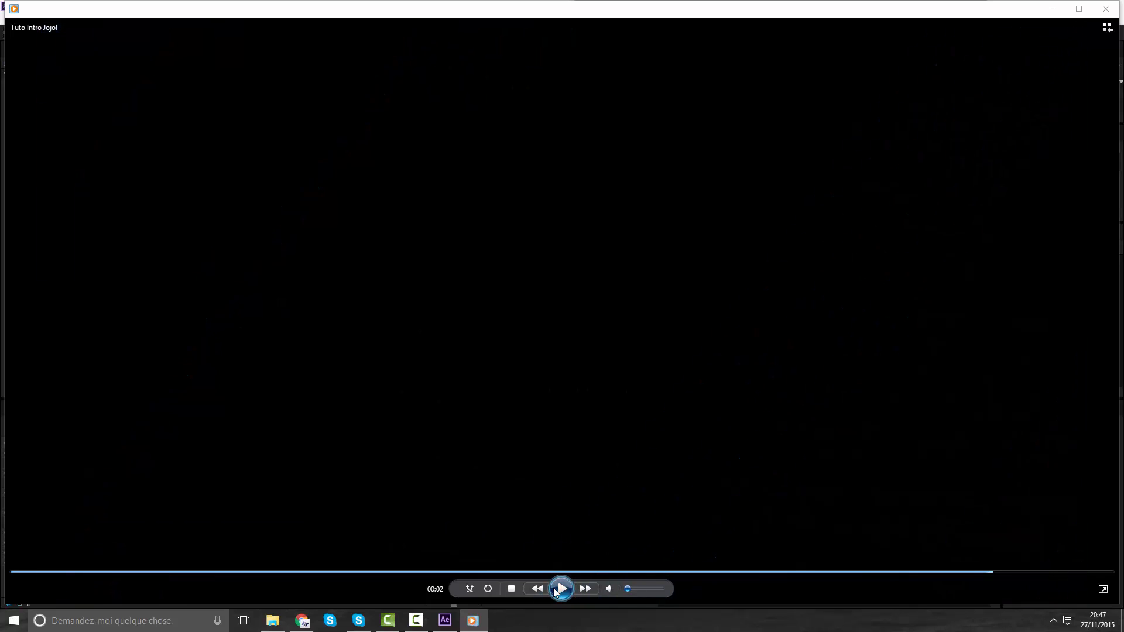
pyautogui.click(636, 589)
pyautogui.click(561, 589)
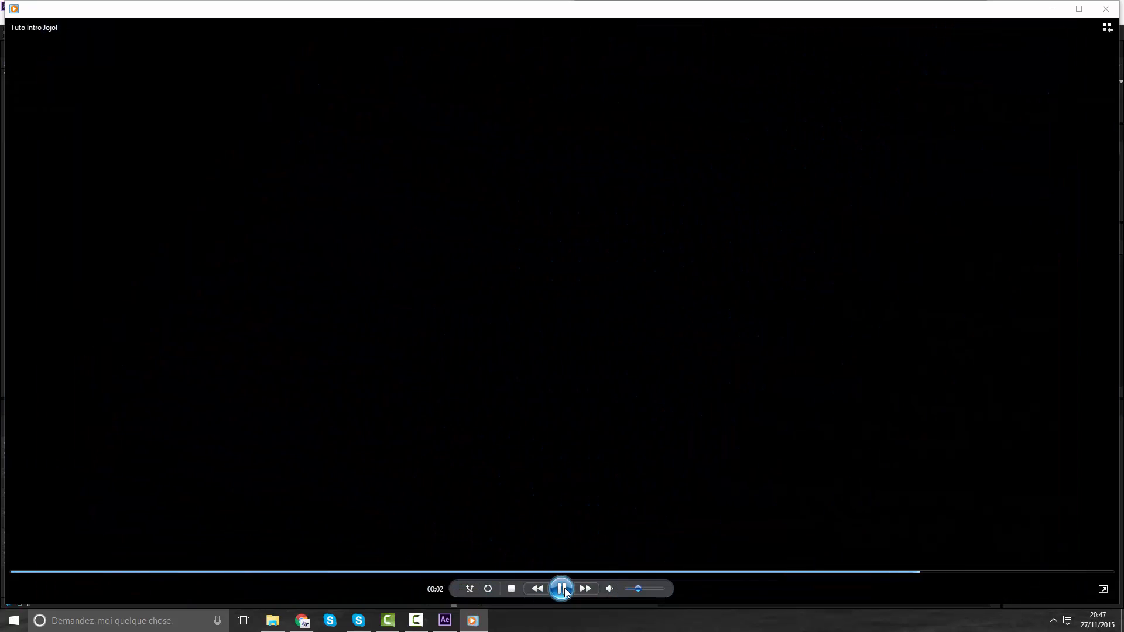
# Close the reference video and apply Easy Ease to the later Bleu segment's two Position keyframes in the speed graph.
pyautogui.click(1101, 10)
pyautogui.click(394, 3)
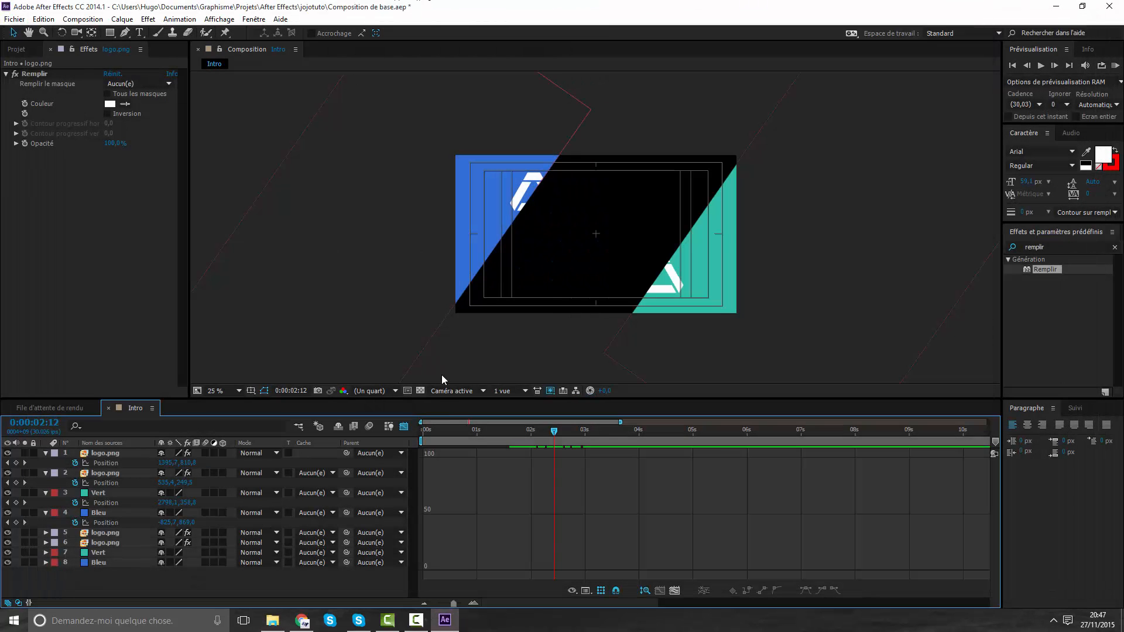
pyautogui.click(402, 428)
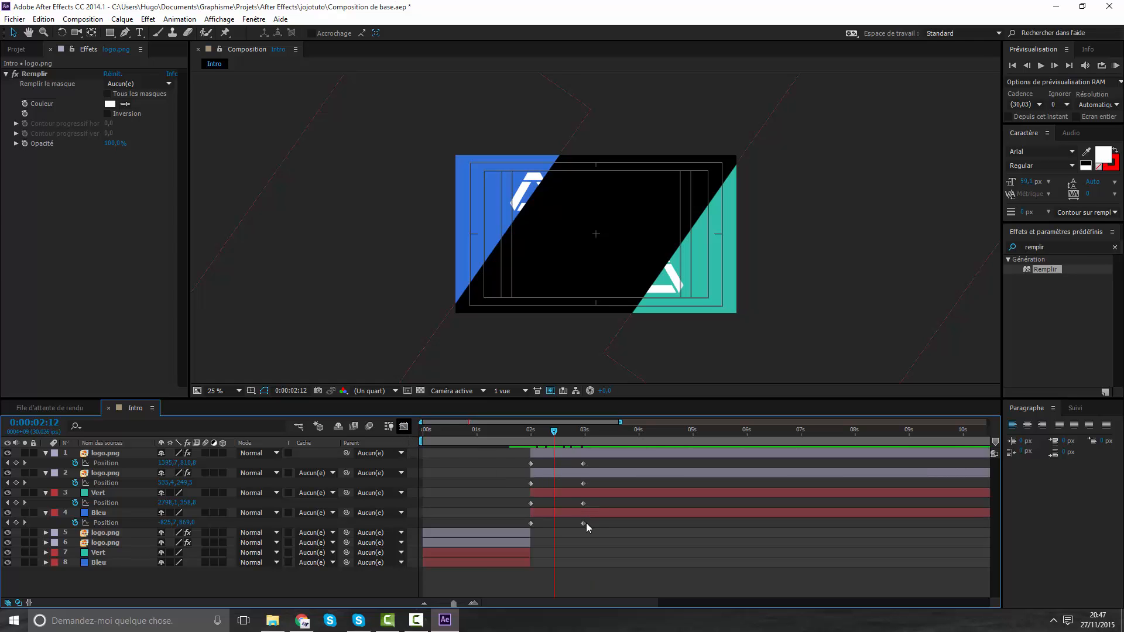
pyautogui.moveTo(585, 525); pyautogui.dragTo(503, 458)
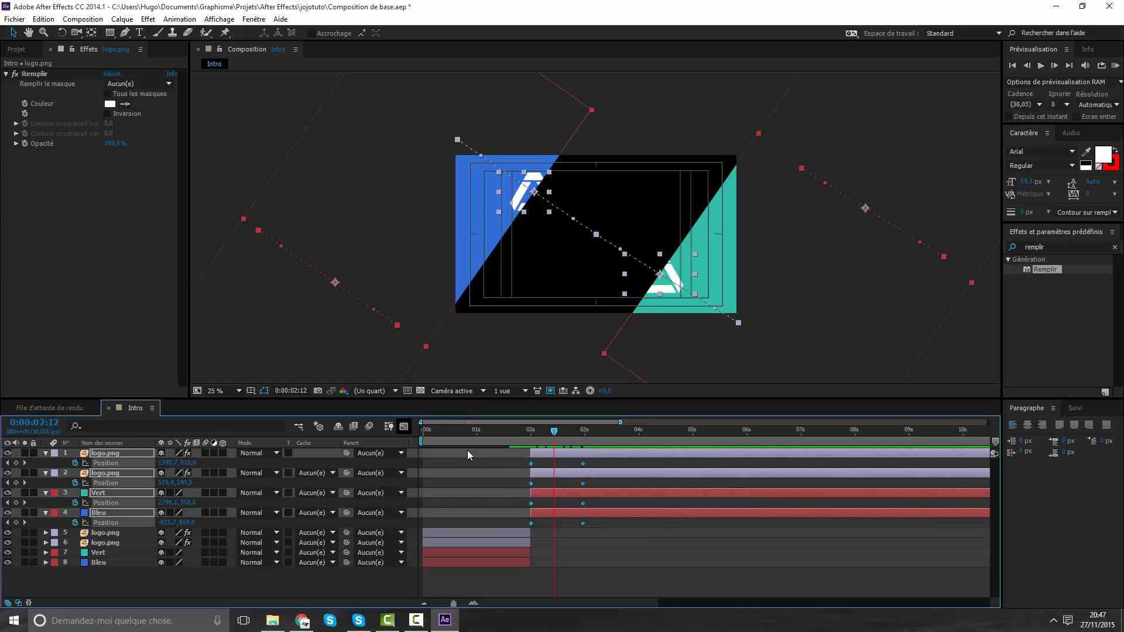
pyautogui.click(405, 426)
pyautogui.click(156, 585)
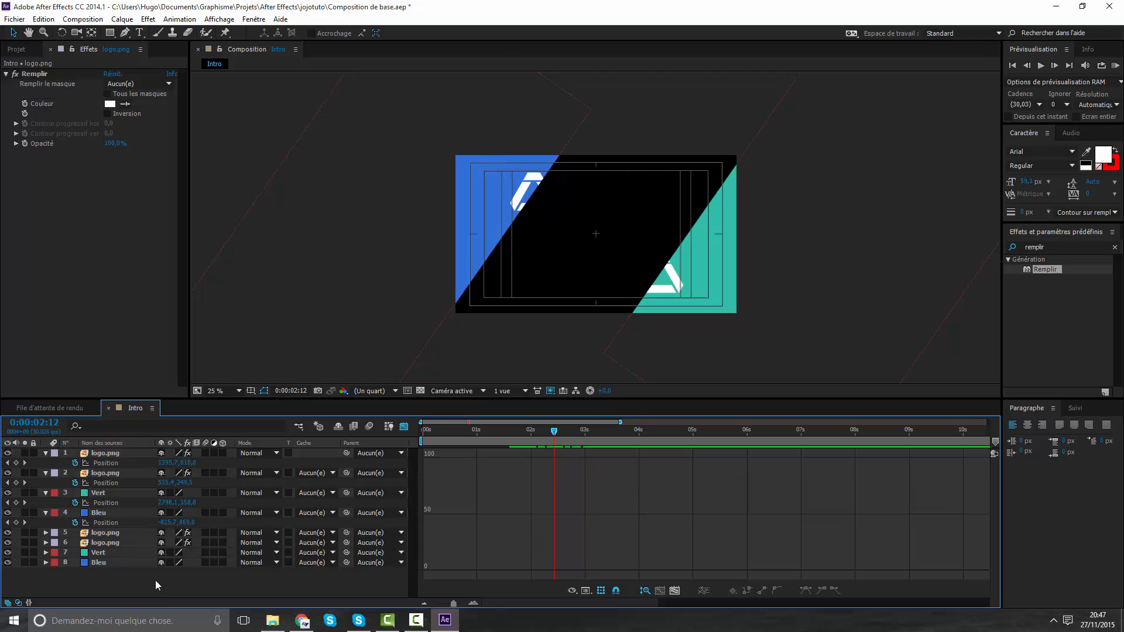
pyautogui.click(108, 522)
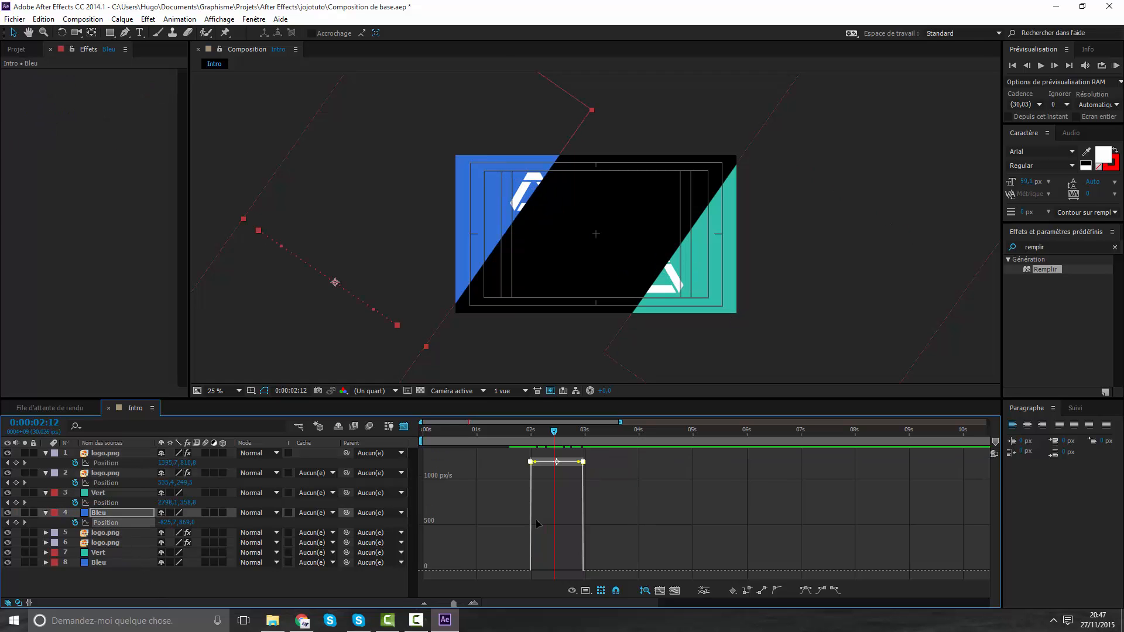
pyautogui.click(810, 589)
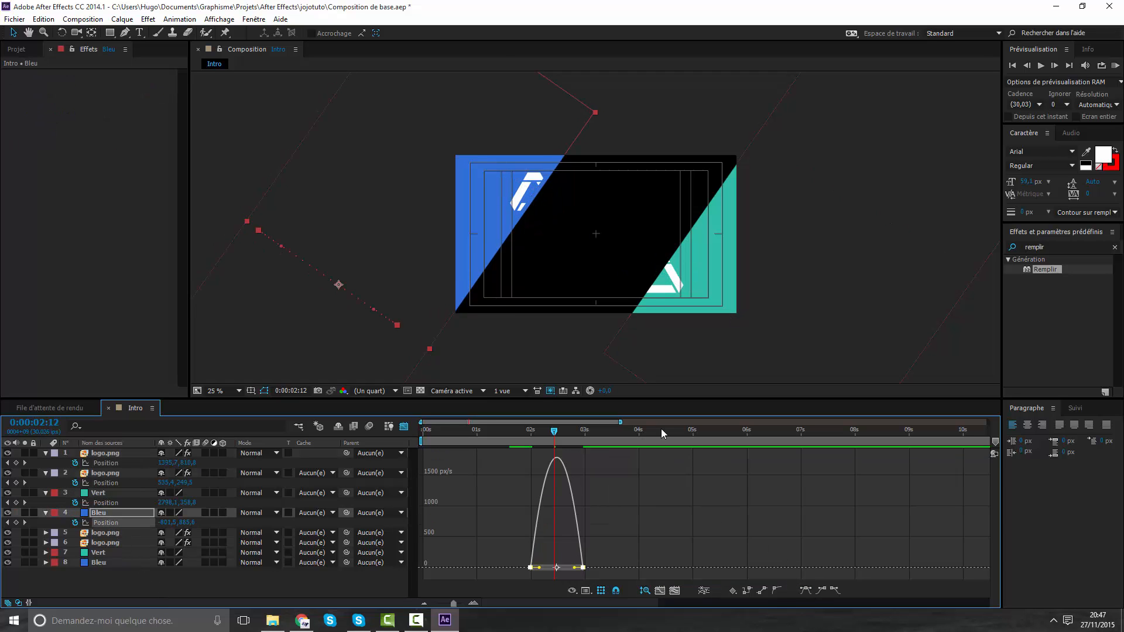
# Lengthen the first keyframe's ease handle on the later Bleu segment to about the middle of the move, for a slow start and late speed peak.
pyautogui.moveTo(607, 422); pyautogui.dragTo(479, 423)
pyautogui.moveTo(714, 490); pyautogui.dragTo(404, 498)
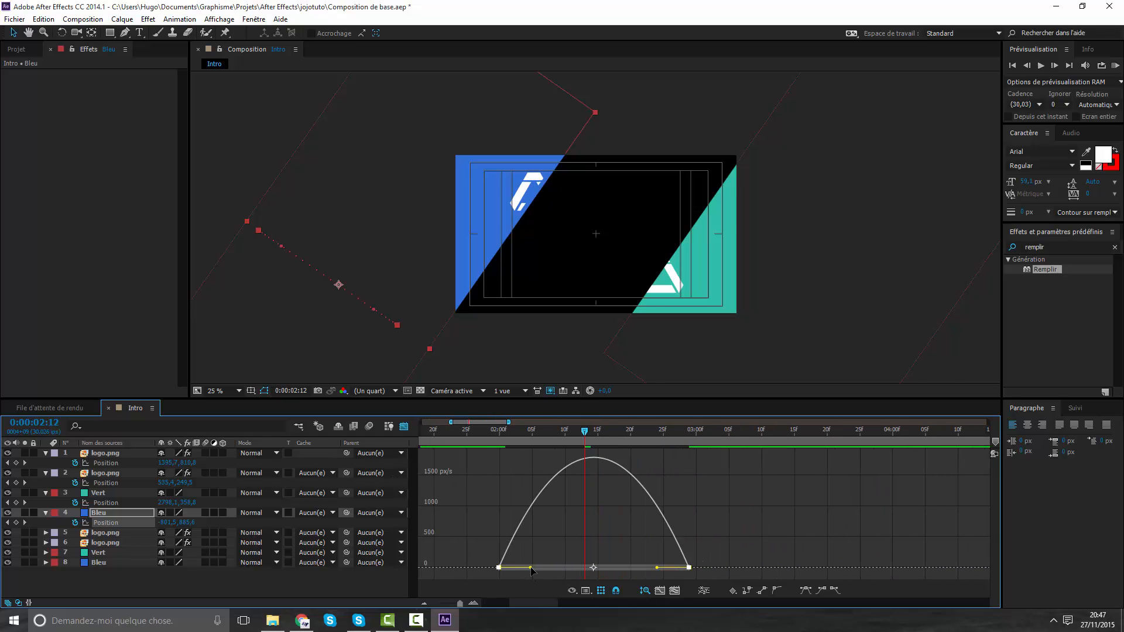
pyautogui.moveTo(531, 566); pyautogui.dragTo(594, 568)
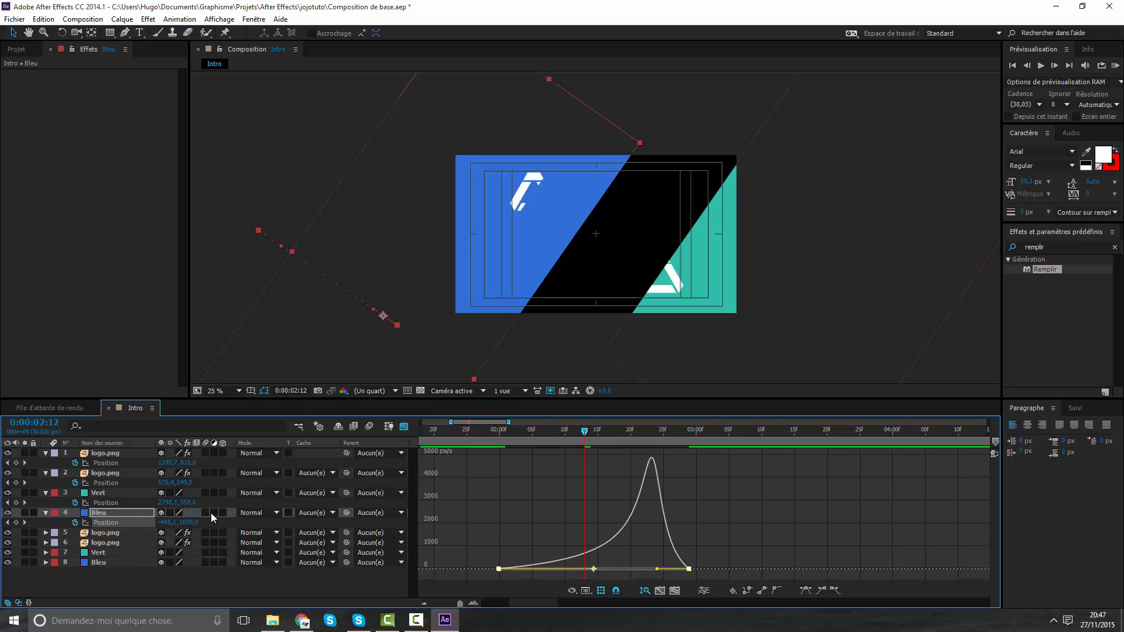
# Easy Ease the later Vert segment's Position keyframes and extend the first handle to mid-move, matching the Bleu speed curve.
pyautogui.click(117, 502)
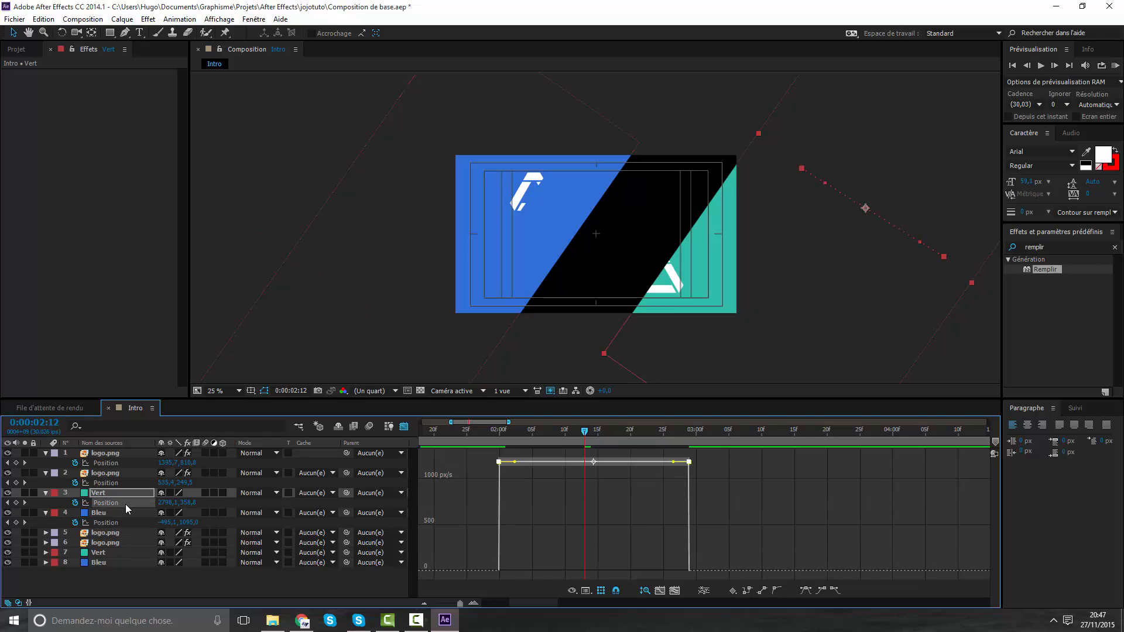
pyautogui.click(806, 590)
pyautogui.moveTo(531, 568); pyautogui.dragTo(594, 568)
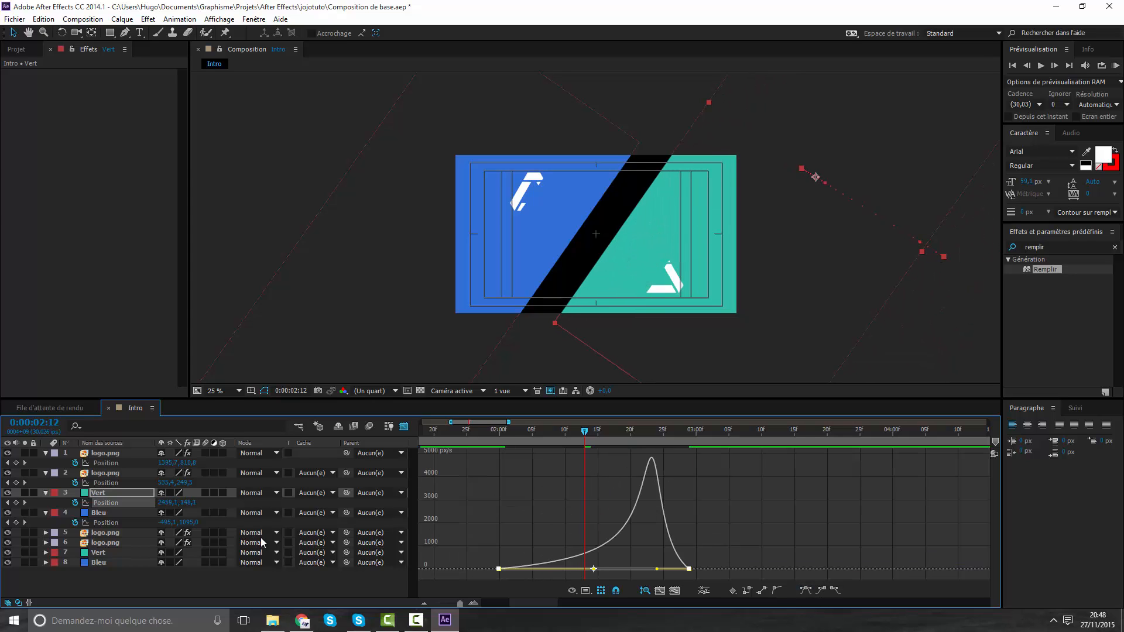
# Easy Ease the Position keyframes of both later logo halves and extend their first handles so their speed also peaks late.
pyautogui.click(110, 484)
pyautogui.click(806, 590)
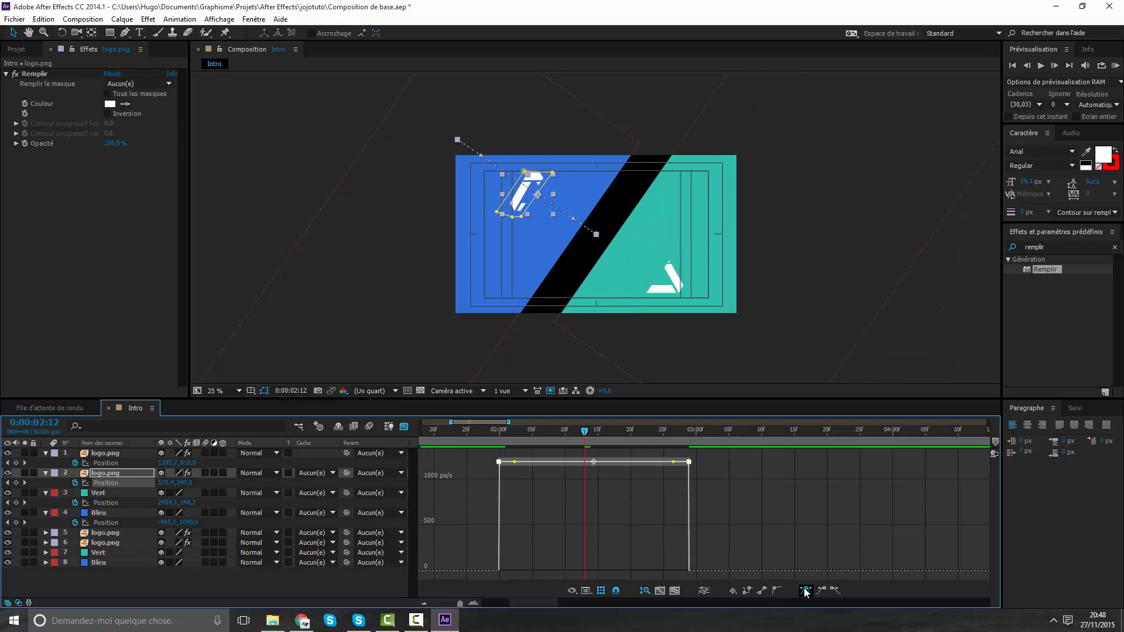
pyautogui.moveTo(531, 568); pyautogui.dragTo(593, 568)
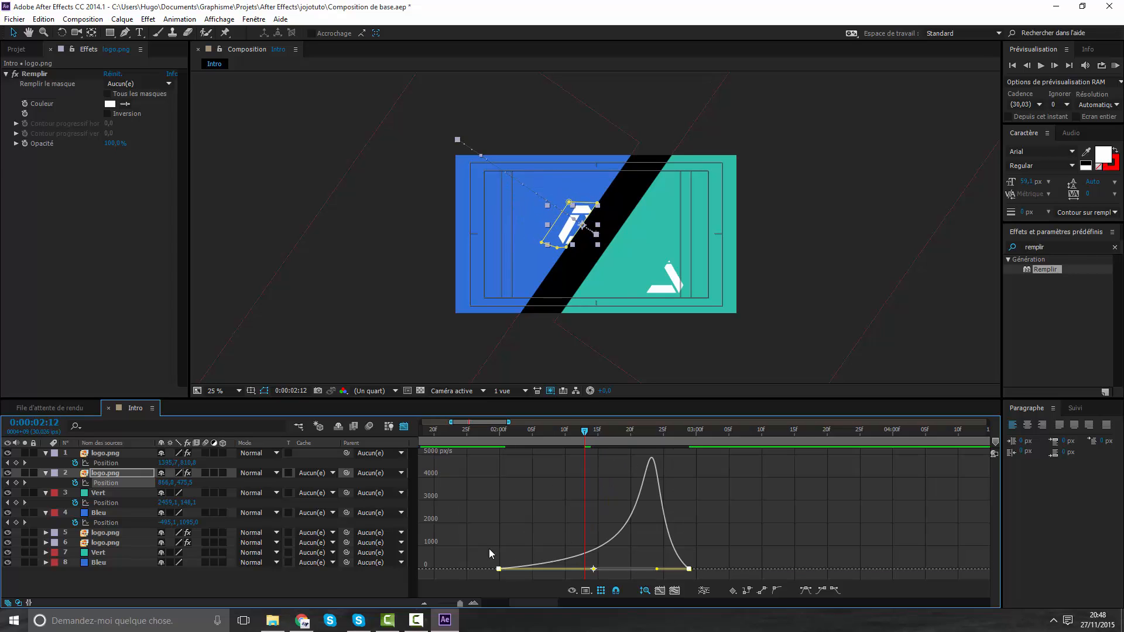
pyautogui.click(110, 463)
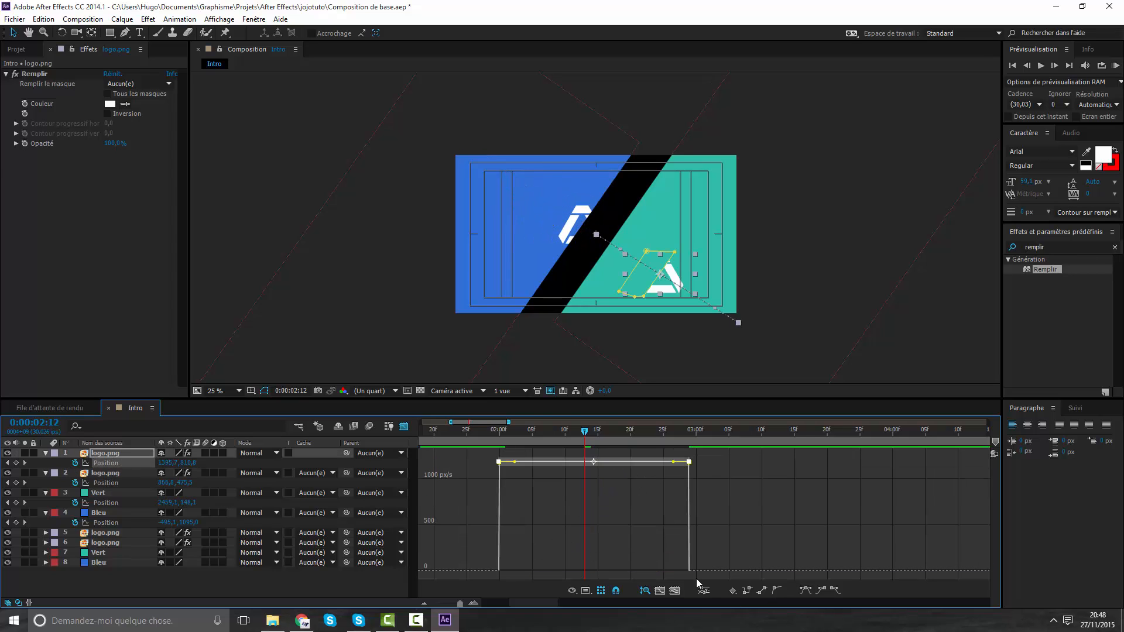
pyautogui.click(806, 590)
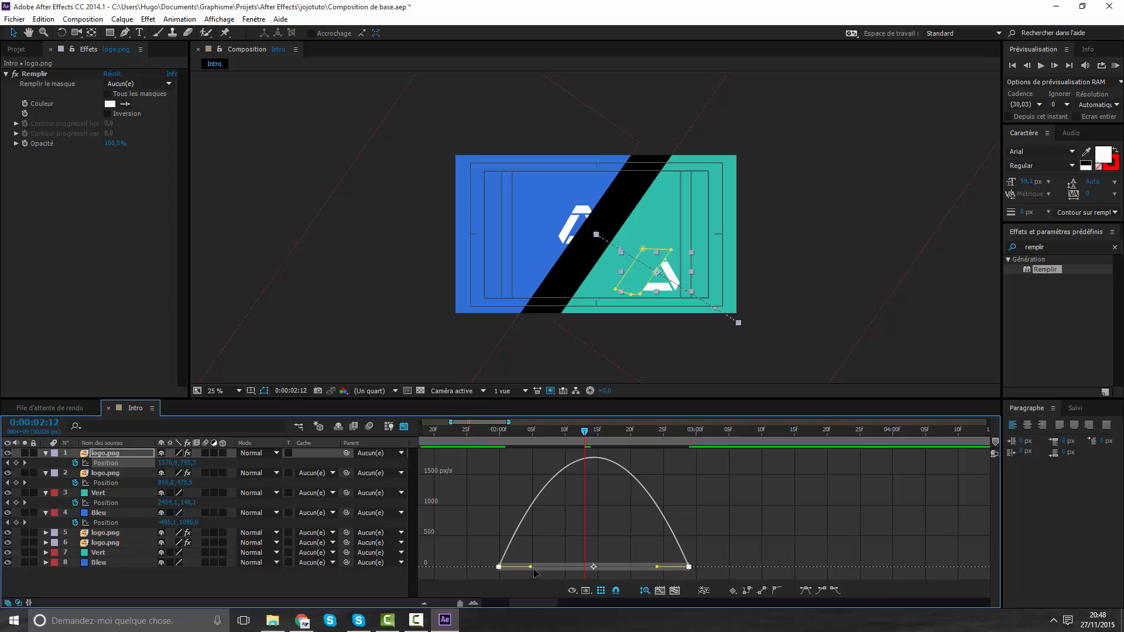
pyautogui.moveTo(531, 567); pyautogui.dragTo(614, 573)
# Leave the graph view and play the intro to check the eased separation of the halves.
pyautogui.click(404, 426)
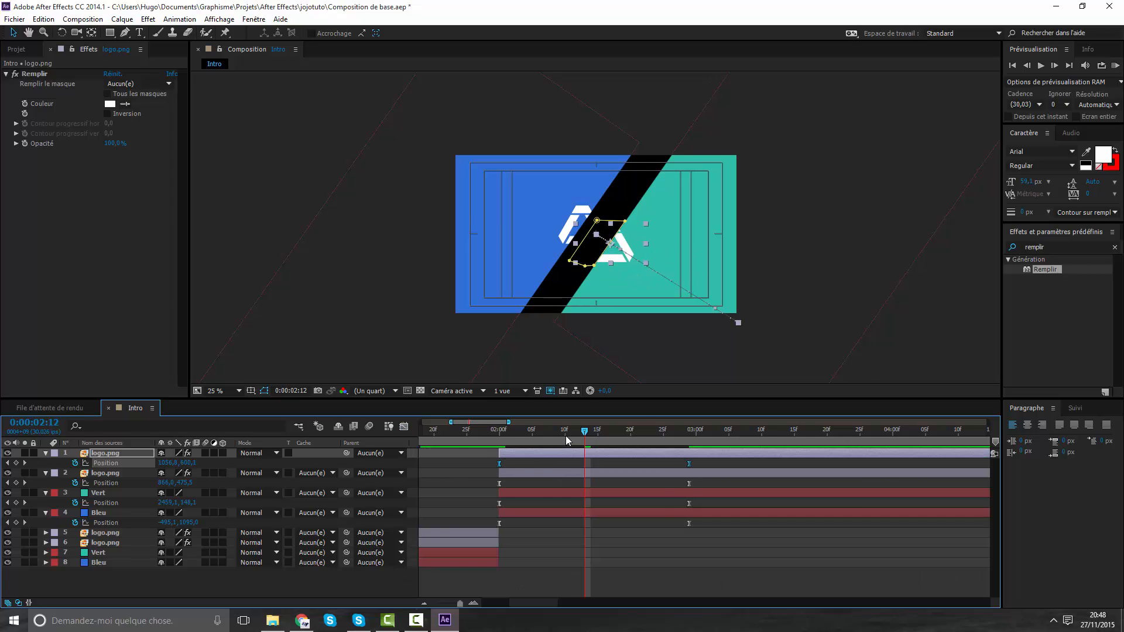
pyautogui.press('space')
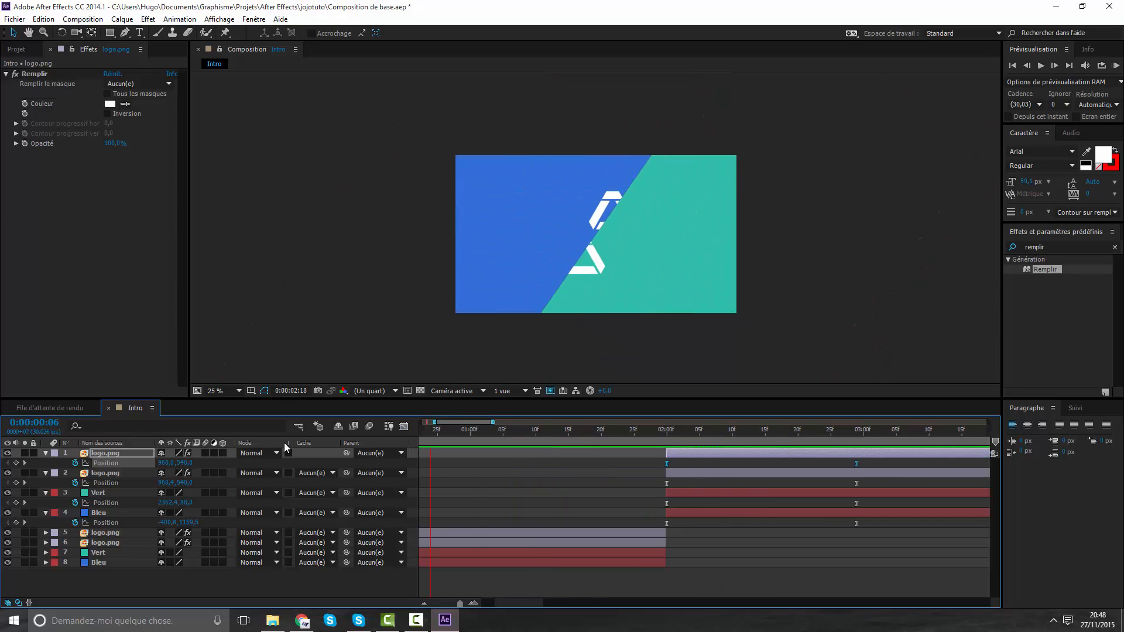
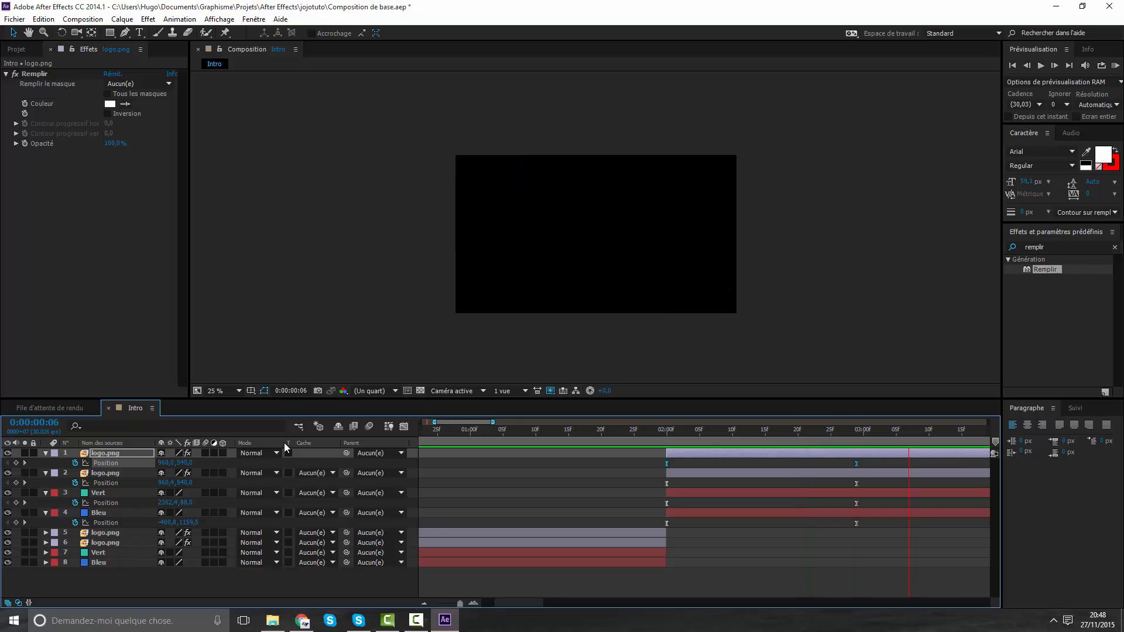
pyautogui.press('space')
# Trim the ends of the four earlier logo, Vert and Bleu segments to 0:00:01:21.
pyautogui.moveTo(542, 436); pyautogui.dragTo(767, 485)
pyautogui.click(777, 531)
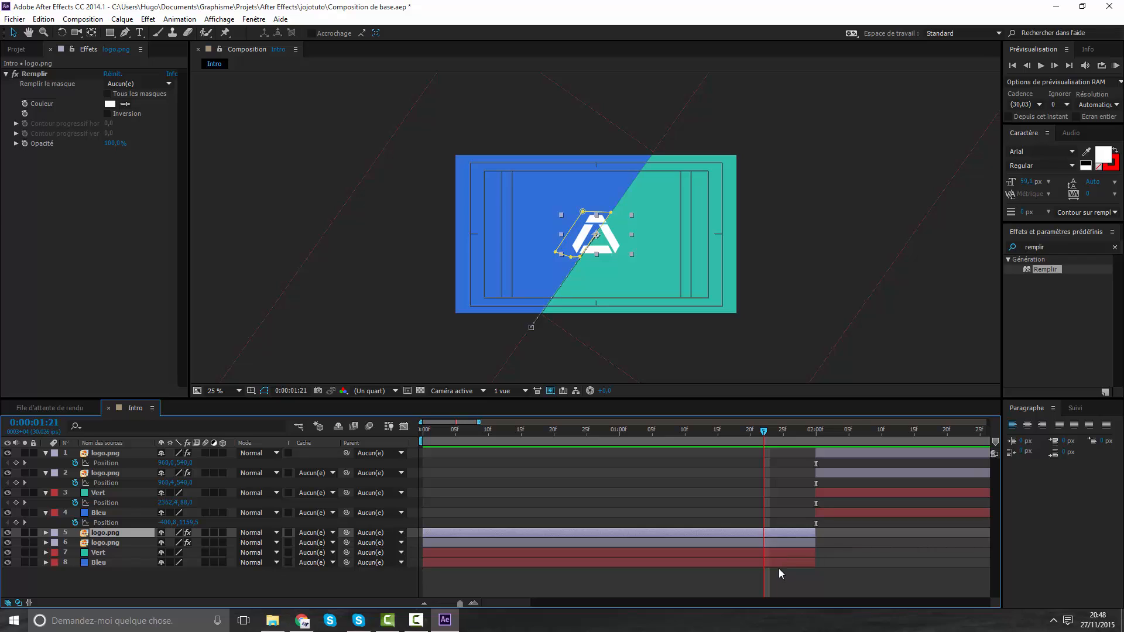
pyautogui.keyDown('shift'); pyautogui.click(778, 564); pyautogui.keyUp('shift')
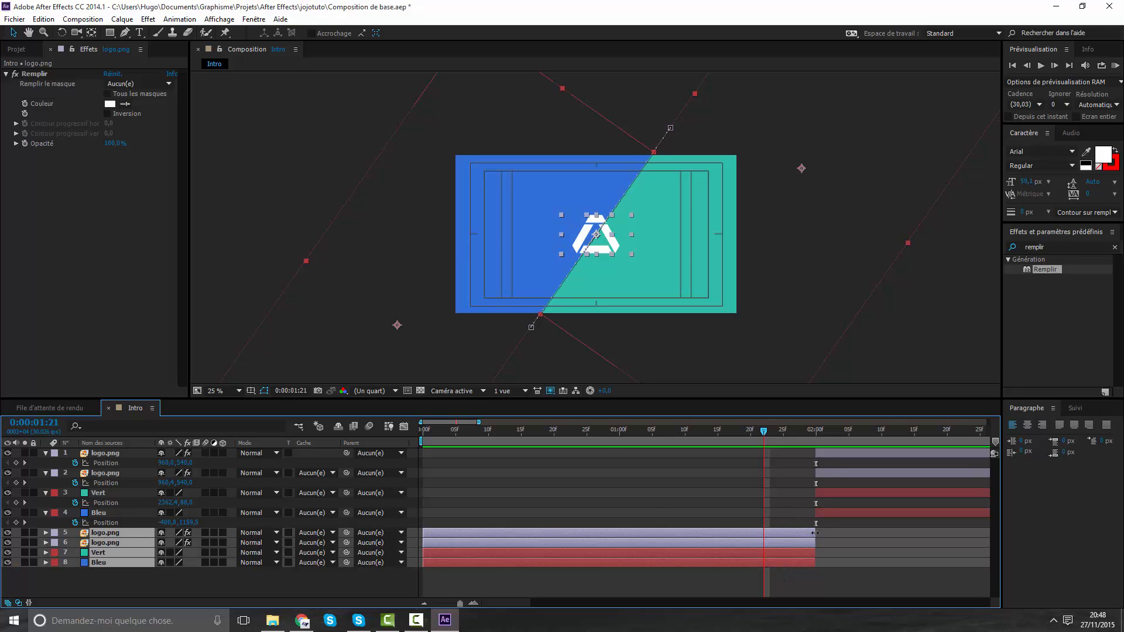
pyautogui.moveTo(814, 532); pyautogui.dragTo(764, 538)
# Shift the four later segments with their keyframes to start at 0:00:01:21, and preview the intro.
pyautogui.click(835, 513)
pyautogui.keyDown('shift'); pyautogui.click(837, 451); pyautogui.keyUp('shift')
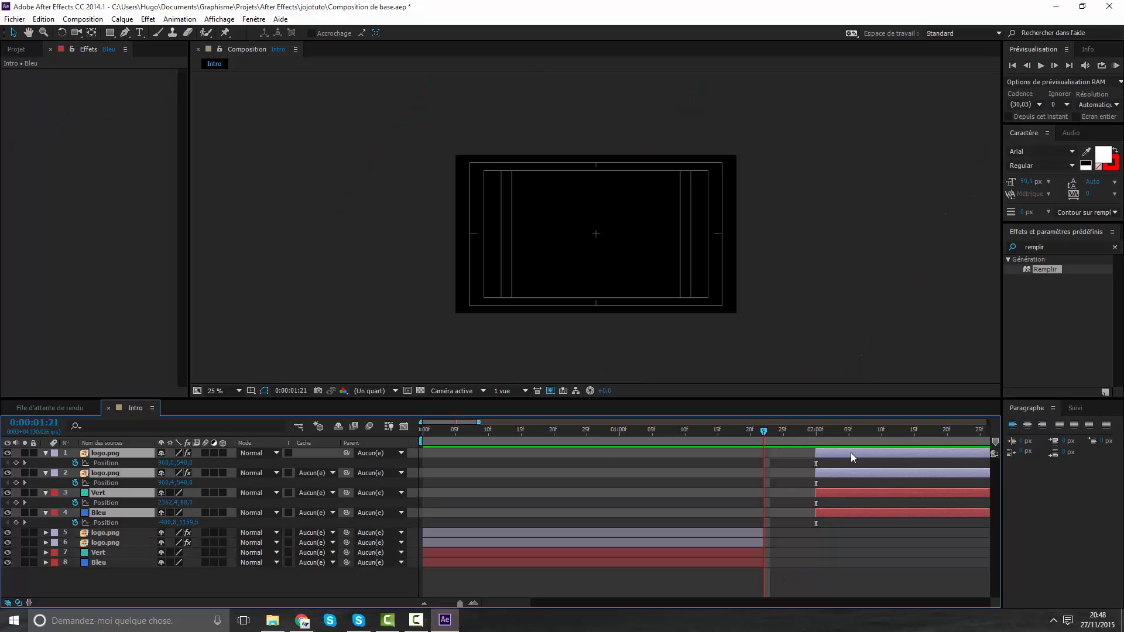
pyautogui.moveTo(851, 452); pyautogui.dragTo(801, 461)
pyautogui.press('KP_0')
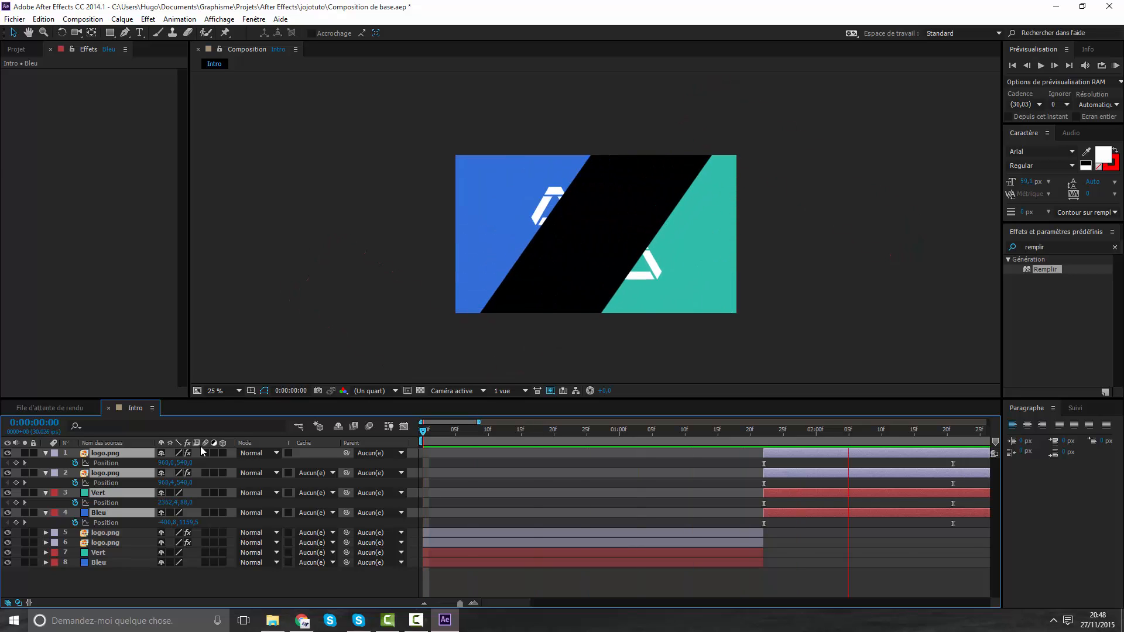
# Go to 0:00:01:29, where the halves start to separate, and collapse the four later segments' Position properties.
pyautogui.moveTo(599, 433); pyautogui.dragTo(816, 445)
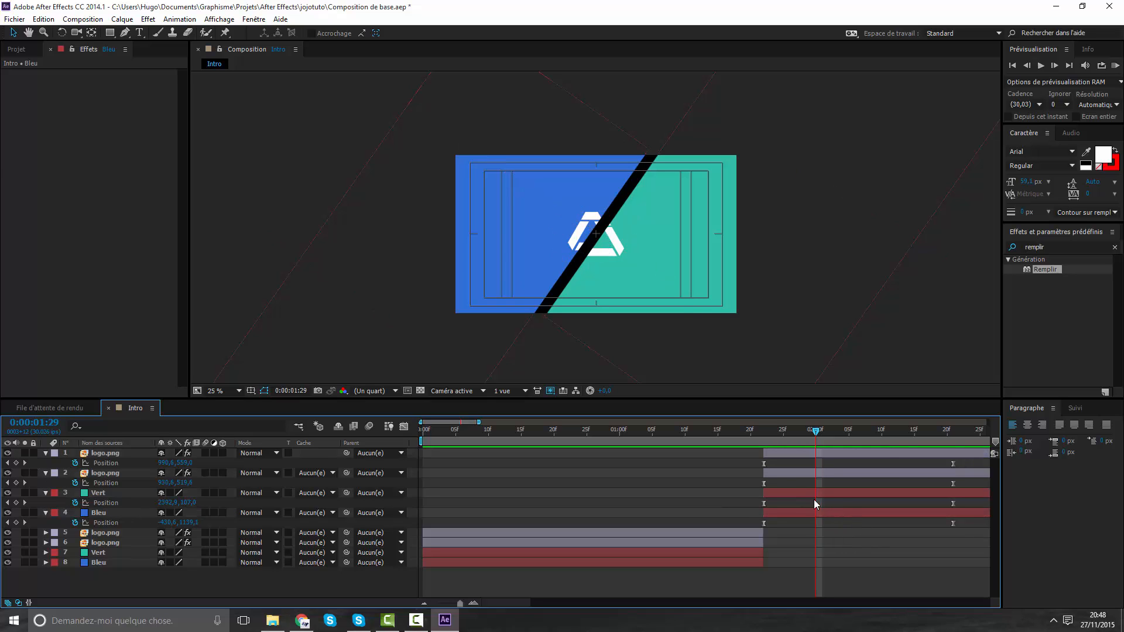
pyautogui.press('d')
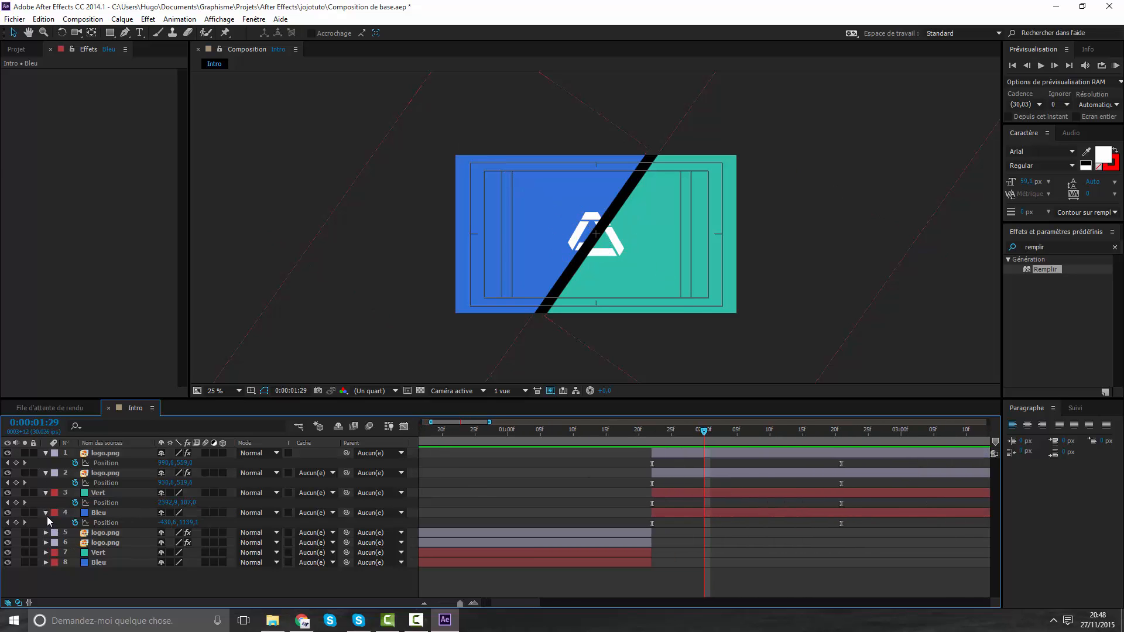
pyautogui.click(45, 513)
pyautogui.click(46, 493)
pyautogui.click(46, 473)
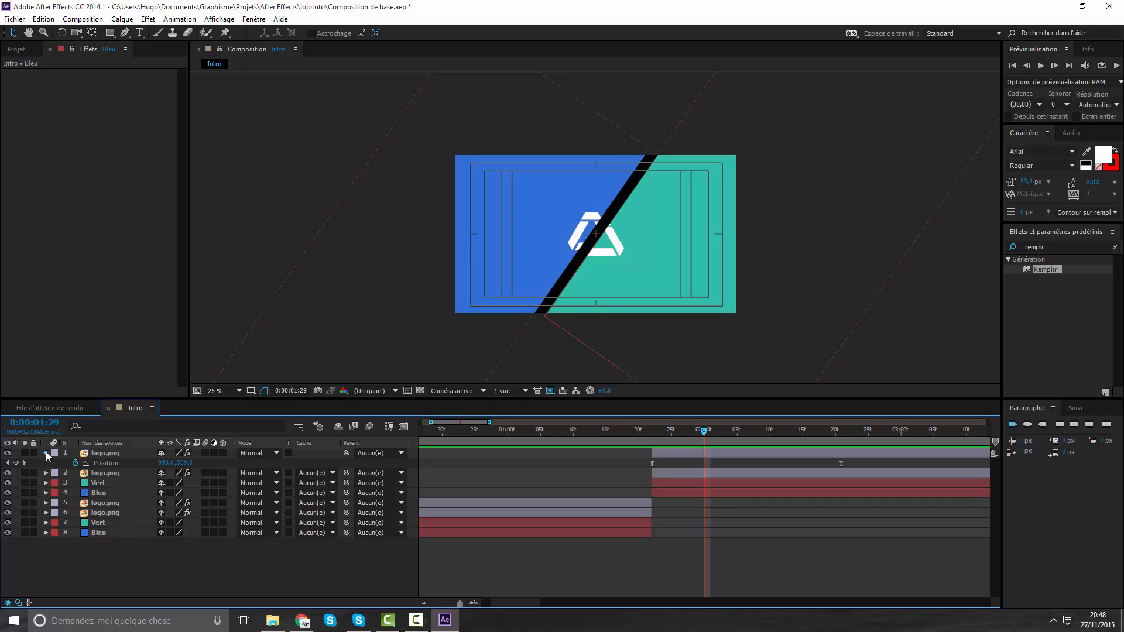
pyautogui.click(46, 453)
pyautogui.press('.')
pyautogui.press('.')
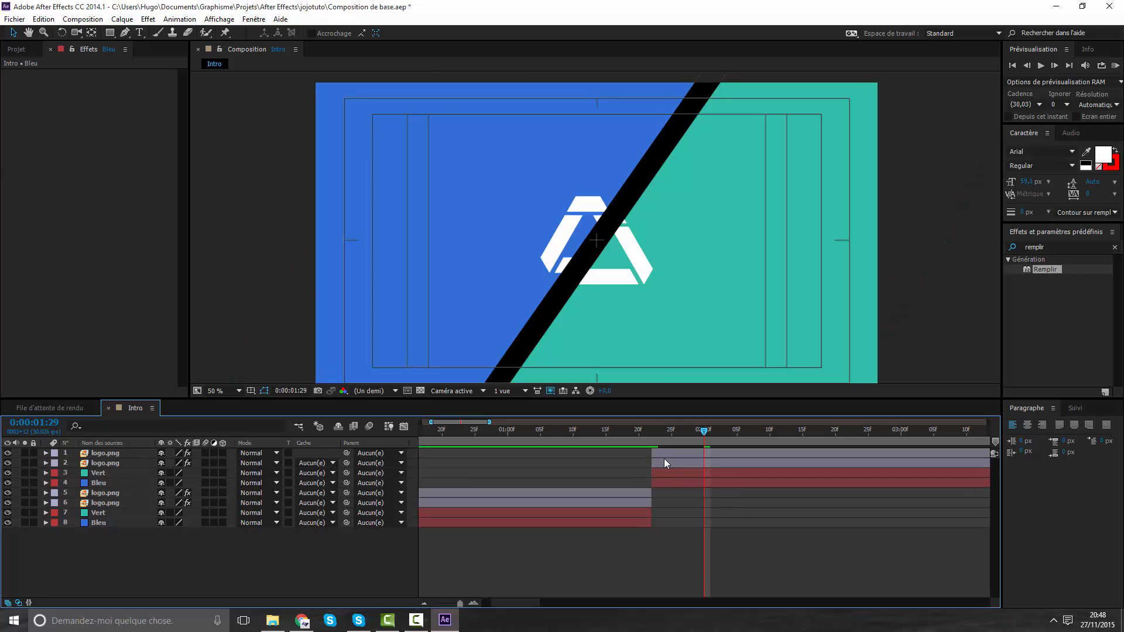
pyautogui.click(666, 483)
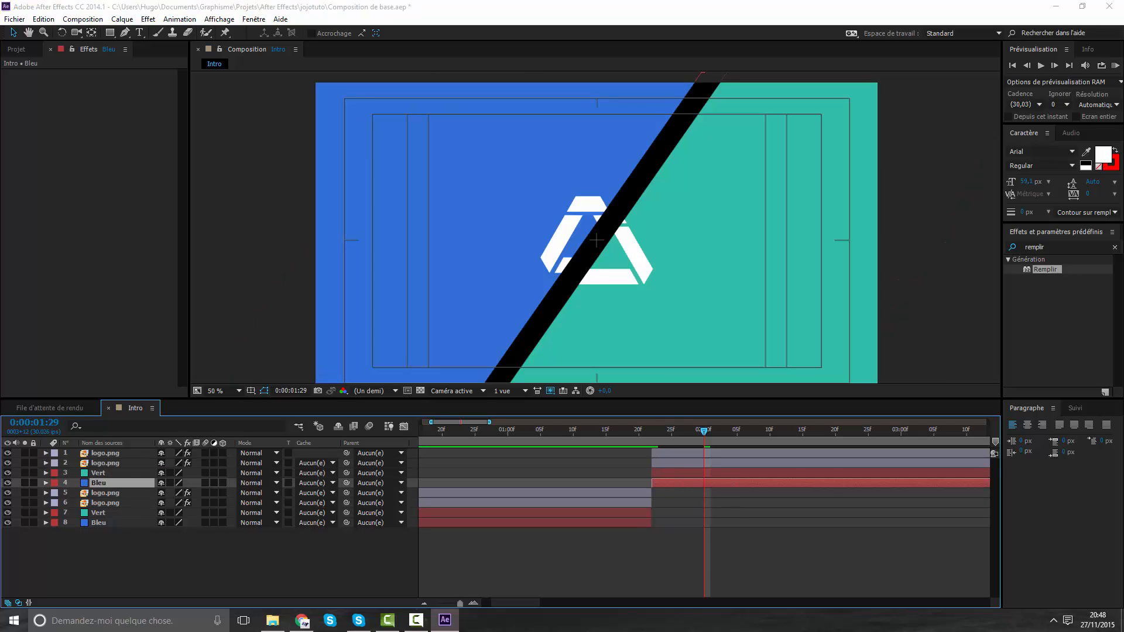
pyautogui.click(302, 622)
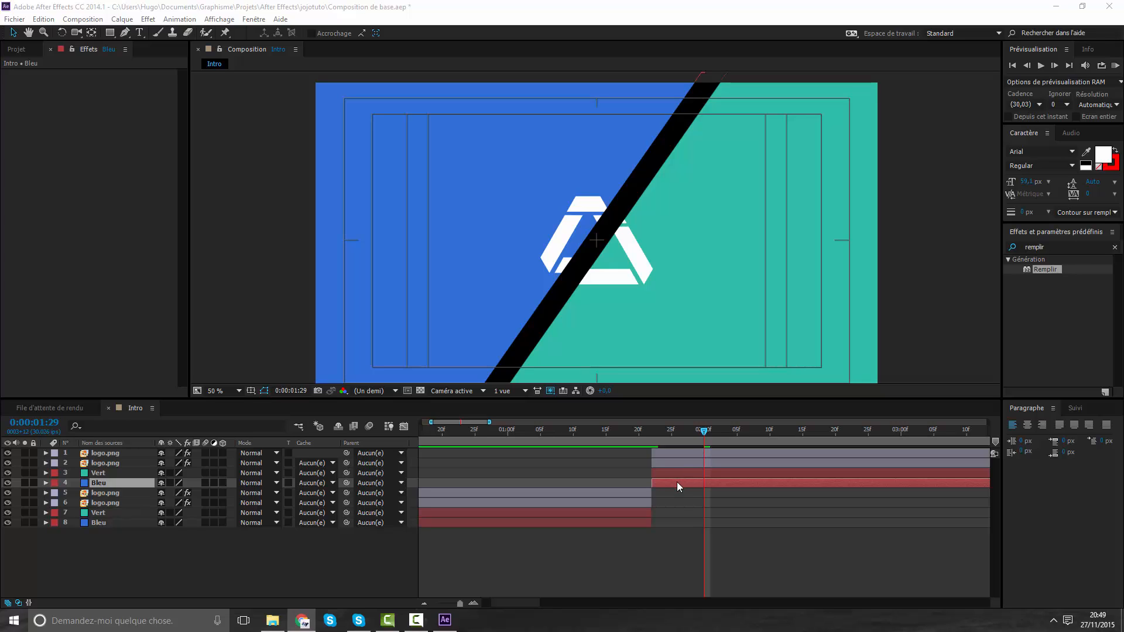
pyautogui.click(679, 549)
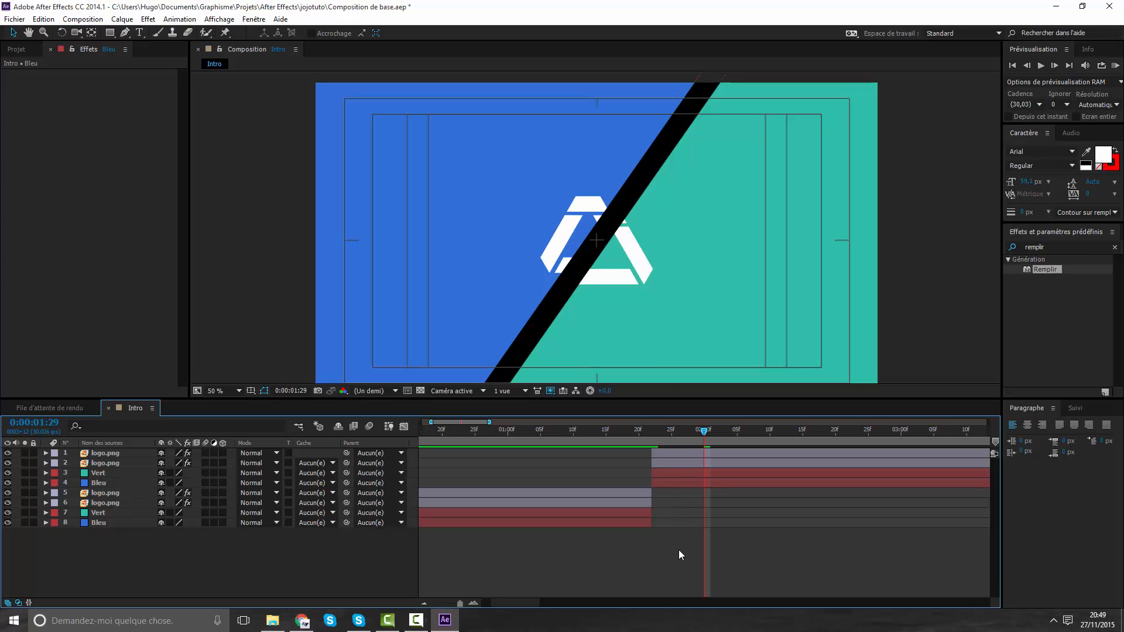
# Duplicate the later Bleu segment and the later Vert segment.
pyautogui.click(680, 473)
pyautogui.click(683, 484)
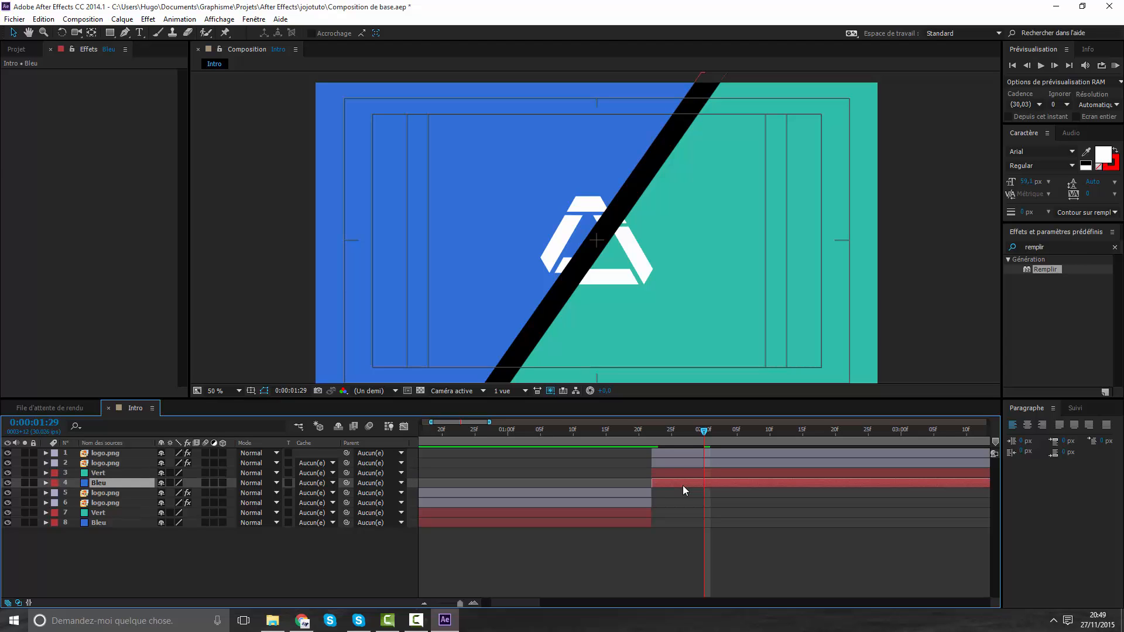
pyautogui.hotkey('ctrl', 'd')
pyautogui.click(676, 469)
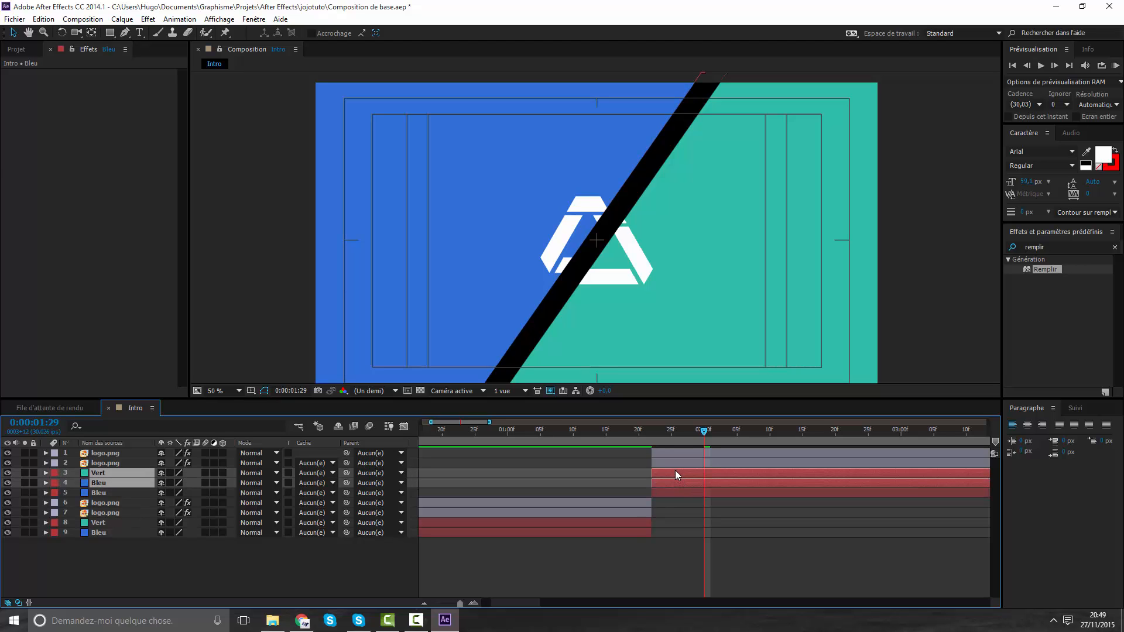
pyautogui.click(687, 507)
pyautogui.click(675, 472)
pyautogui.hotkey('ctrl', 'd')
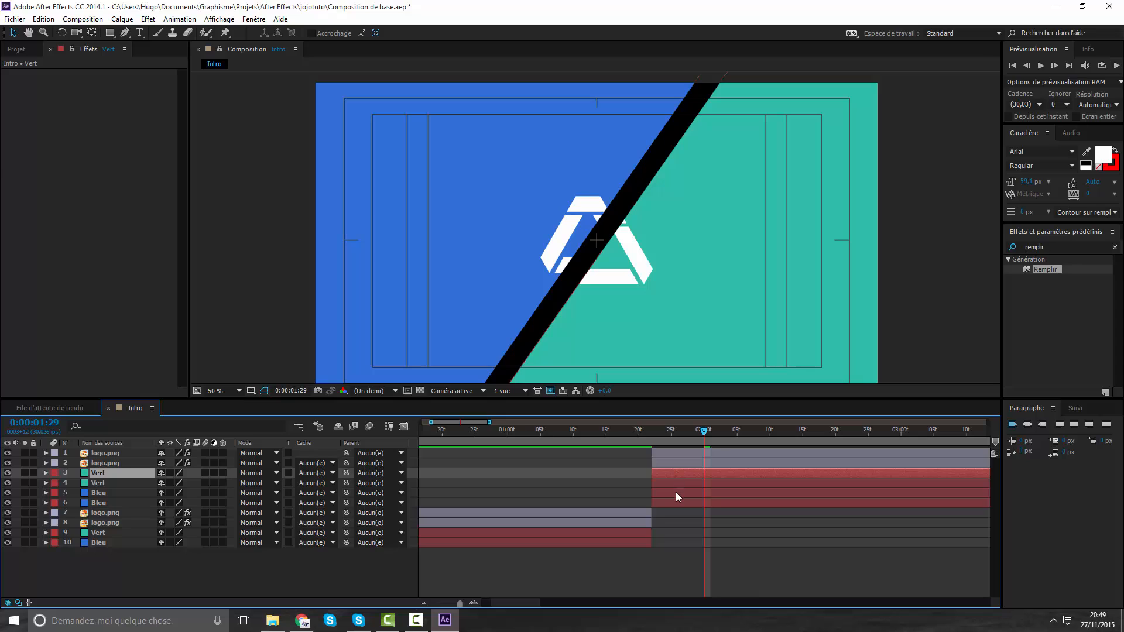
# Set the label colour of the upper Bleu copy to Grès and that of the upper Vert copy to dark green, and reselect that Bleu copy.
pyautogui.click(675, 491)
pyautogui.click(57, 497)
pyautogui.click(75, 489)
pyautogui.click(131, 482)
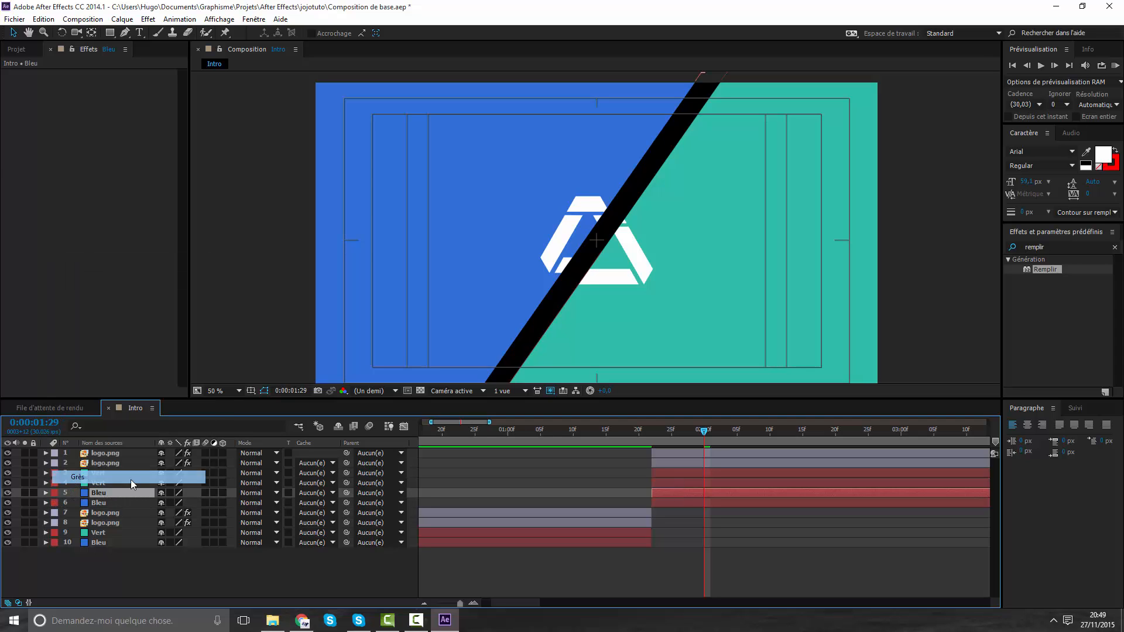
pyautogui.click(657, 475)
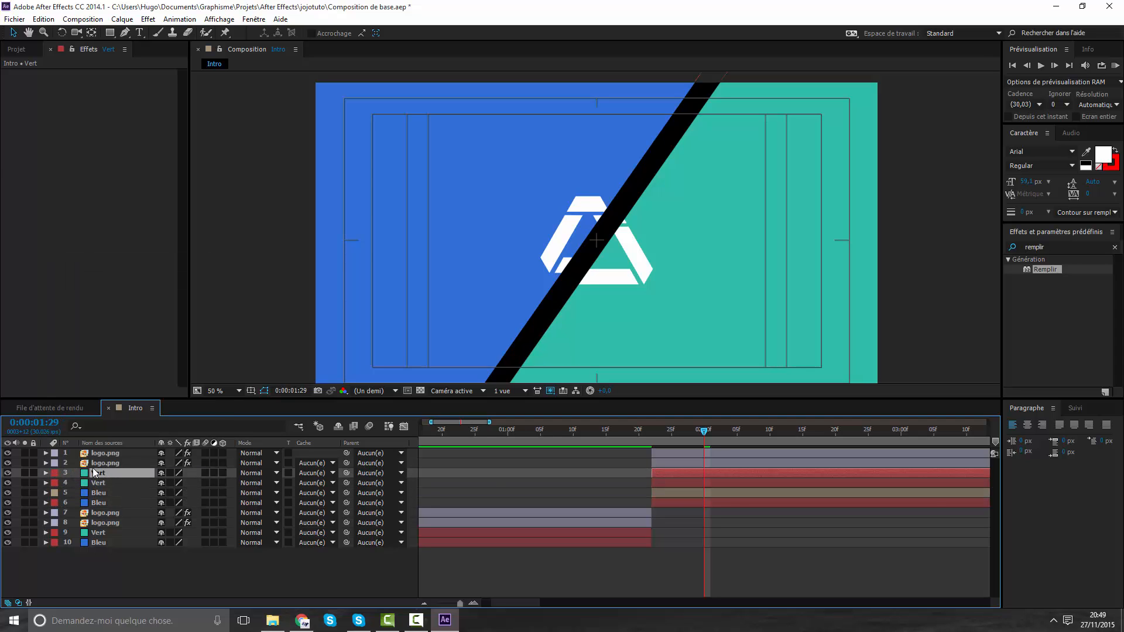
pyautogui.click(52, 473)
pyautogui.click(76, 473)
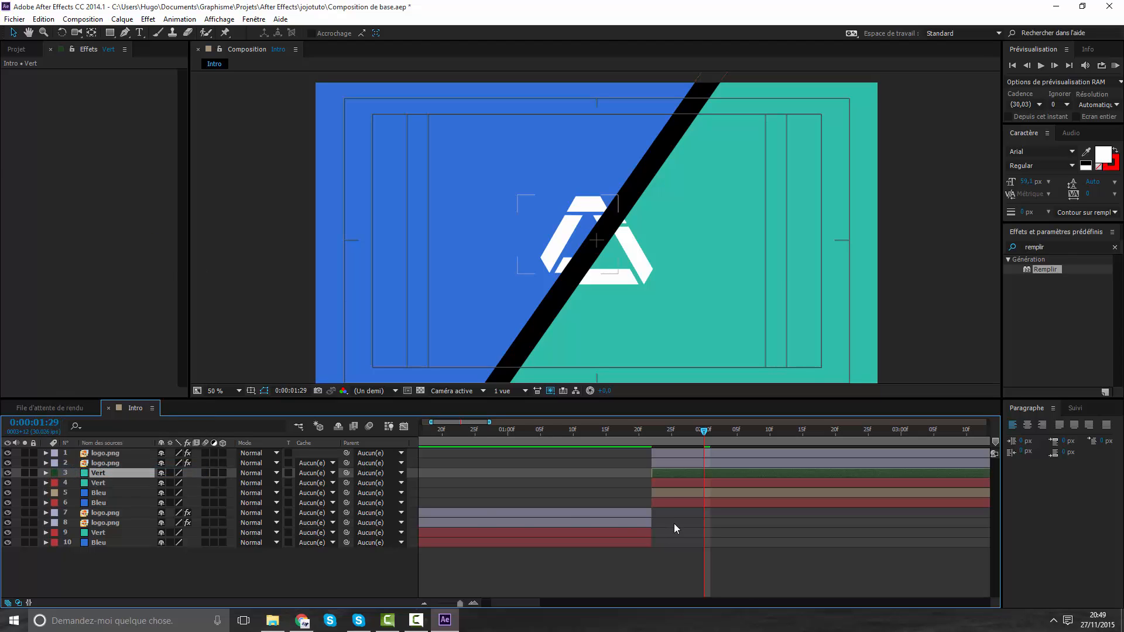
pyautogui.click(674, 490)
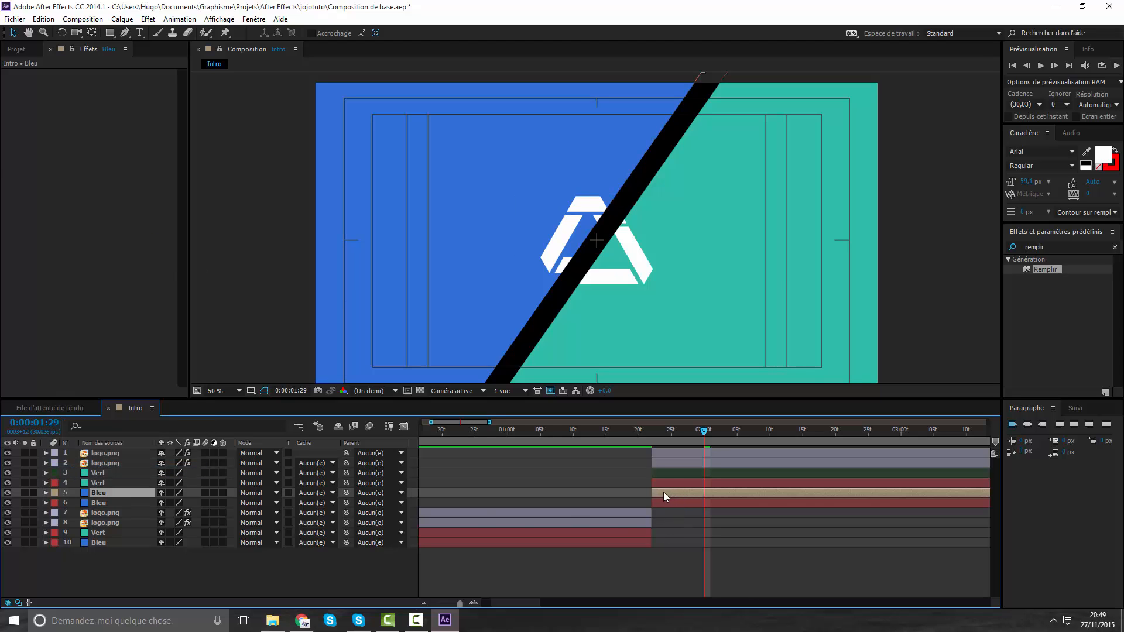
# Shift the upper Bleu copy and the upper Vert copy to start at about 0:00:01:27.
pyautogui.click(661, 474)
pyautogui.click(665, 490)
pyautogui.moveTo(489, 422); pyautogui.dragTo(466, 422)
pyautogui.press('space')
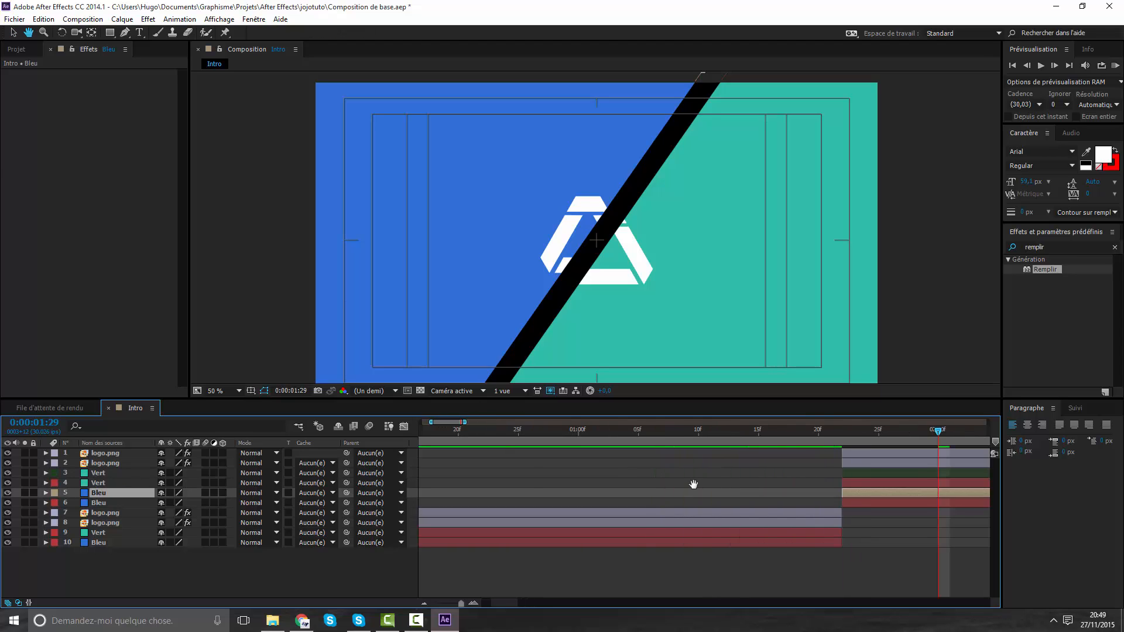
pyautogui.moveTo(739, 484); pyautogui.dragTo(423, 485)
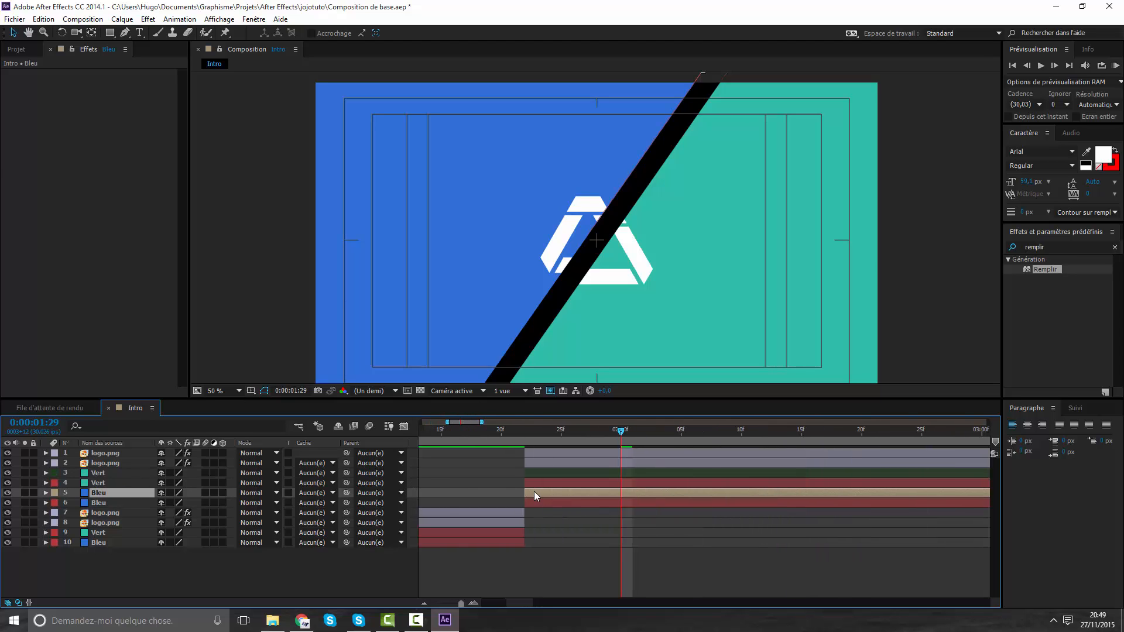
pyautogui.moveTo(534, 494); pyautogui.dragTo(638, 473)
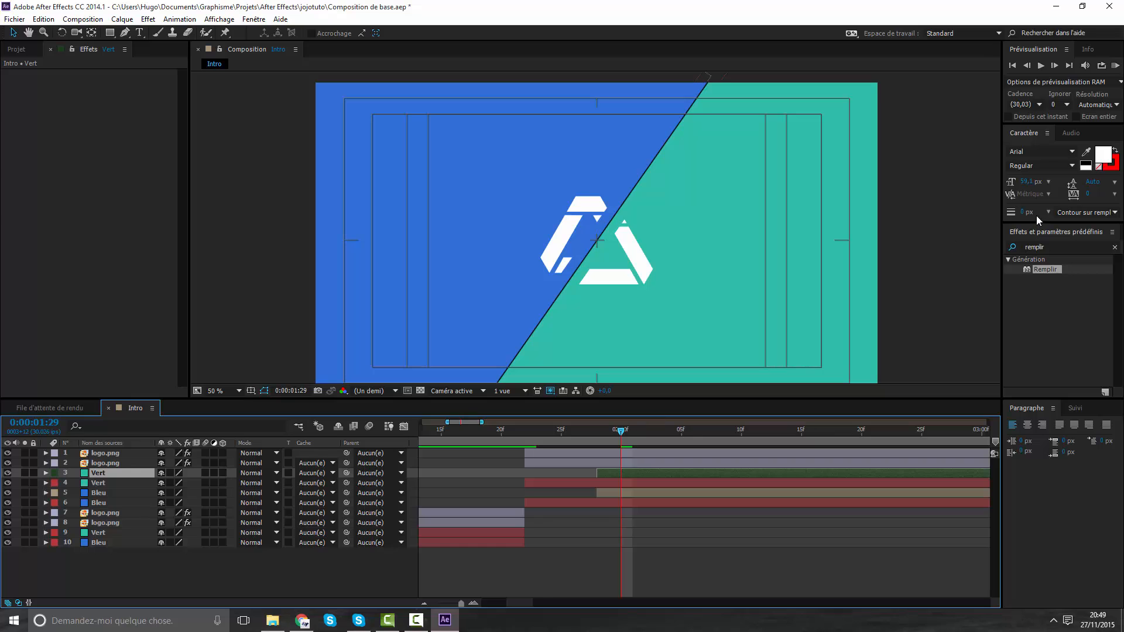
# Apply the Remplir effect to the shifted Bleu copy and Vert copy, giving both the same sampled light blue fill.
pyautogui.moveTo(1049, 273); pyautogui.dragTo(624, 494)
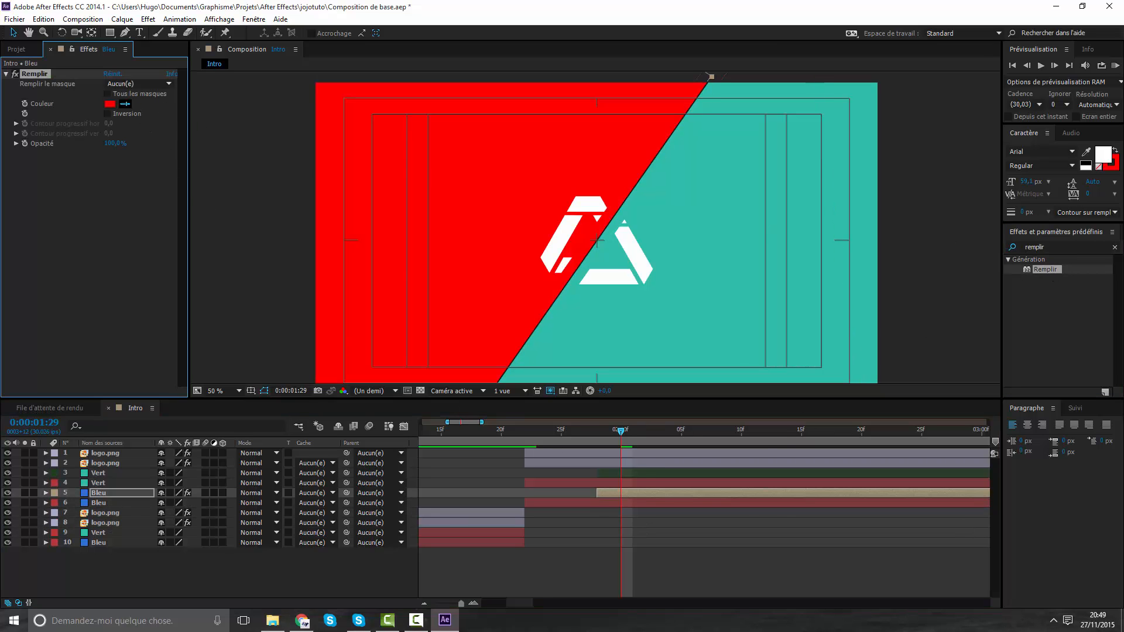
pyautogui.click(302, 620)
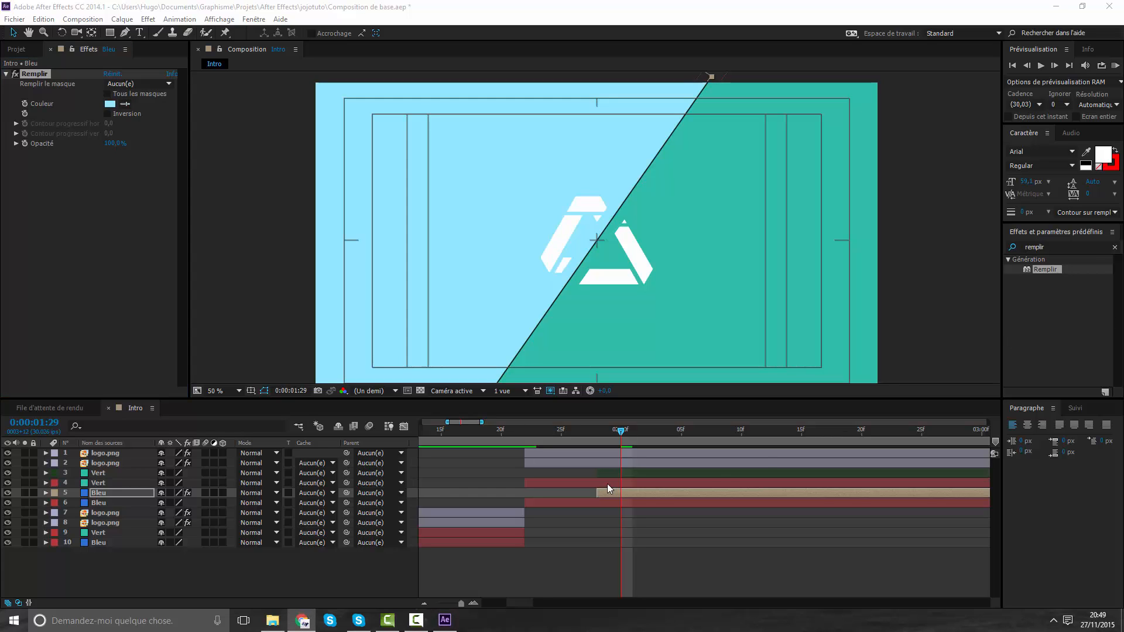
pyautogui.click(610, 473)
pyautogui.moveTo(1041, 266); pyautogui.dragTo(609, 475)
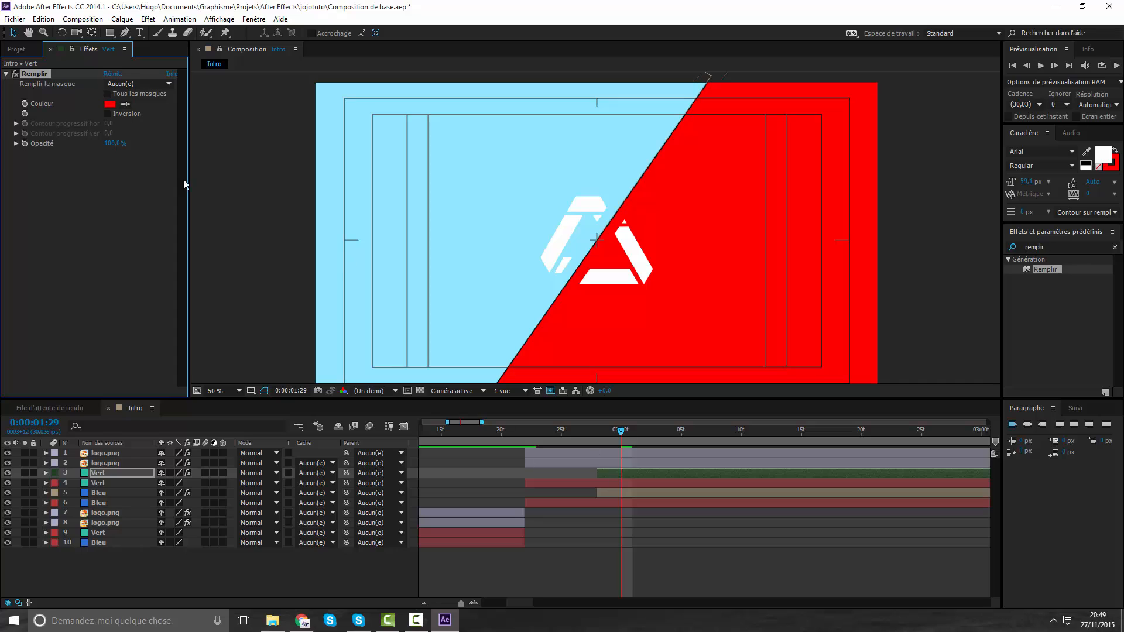
pyautogui.click(125, 104)
pyautogui.click(513, 193)
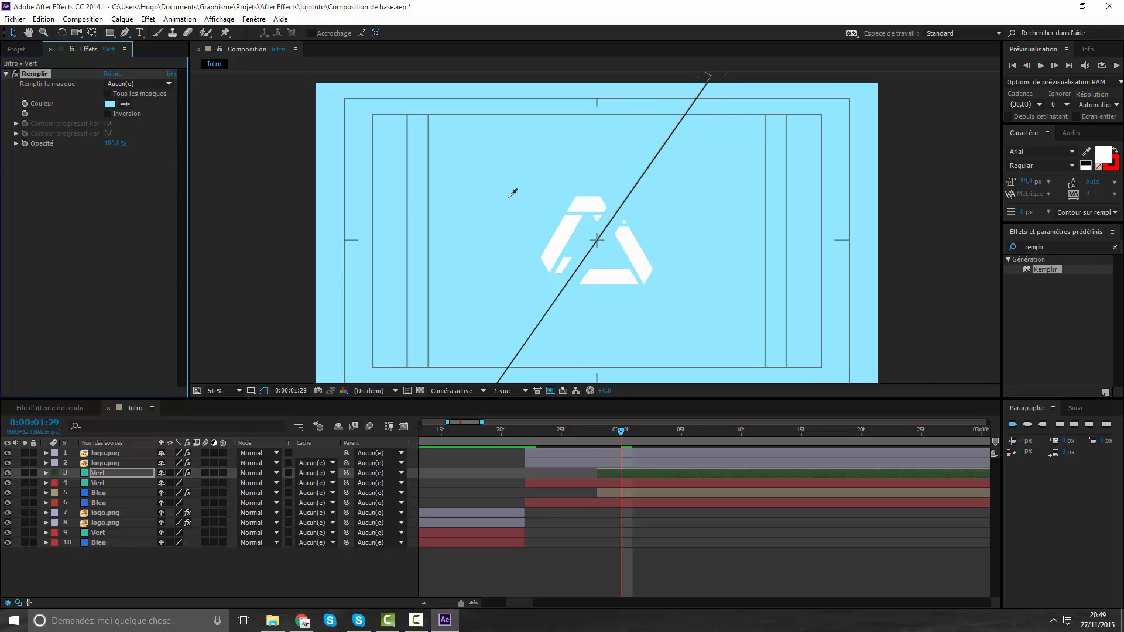
# Move the light blue Vert and Bleu copies below the original later Vert and Bleu segments in the layer order.
pyautogui.keyDown('ctrl'); pyautogui.click(100, 493); pyautogui.keyUp('ctrl')
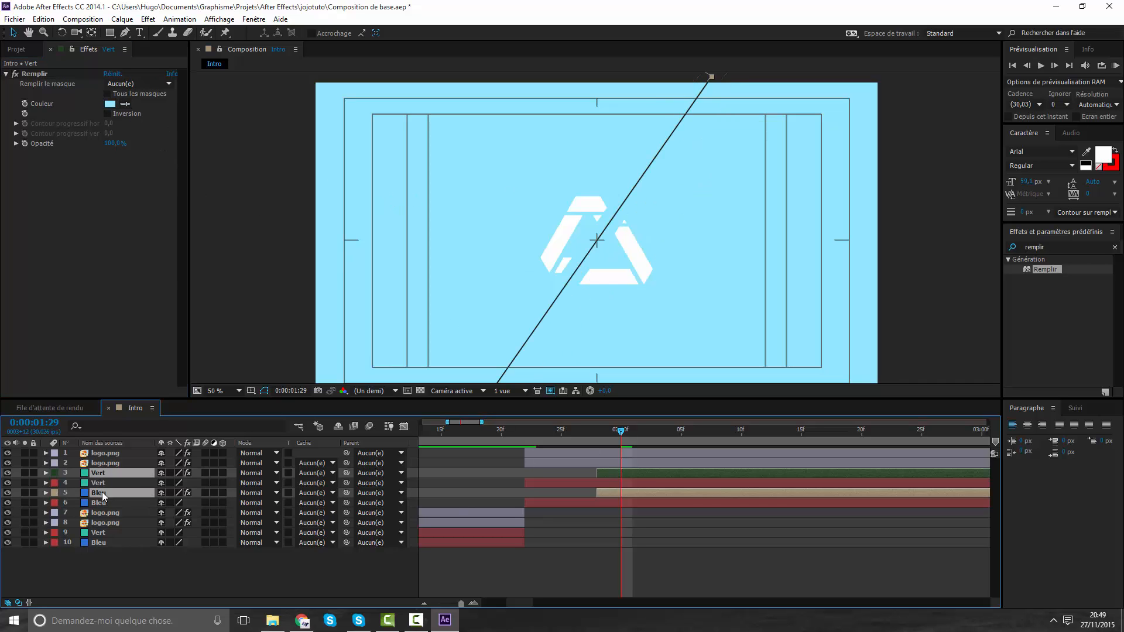
pyautogui.moveTo(99, 493); pyautogui.dragTo(102, 514)
pyautogui.hscroll(5, 553, 589)
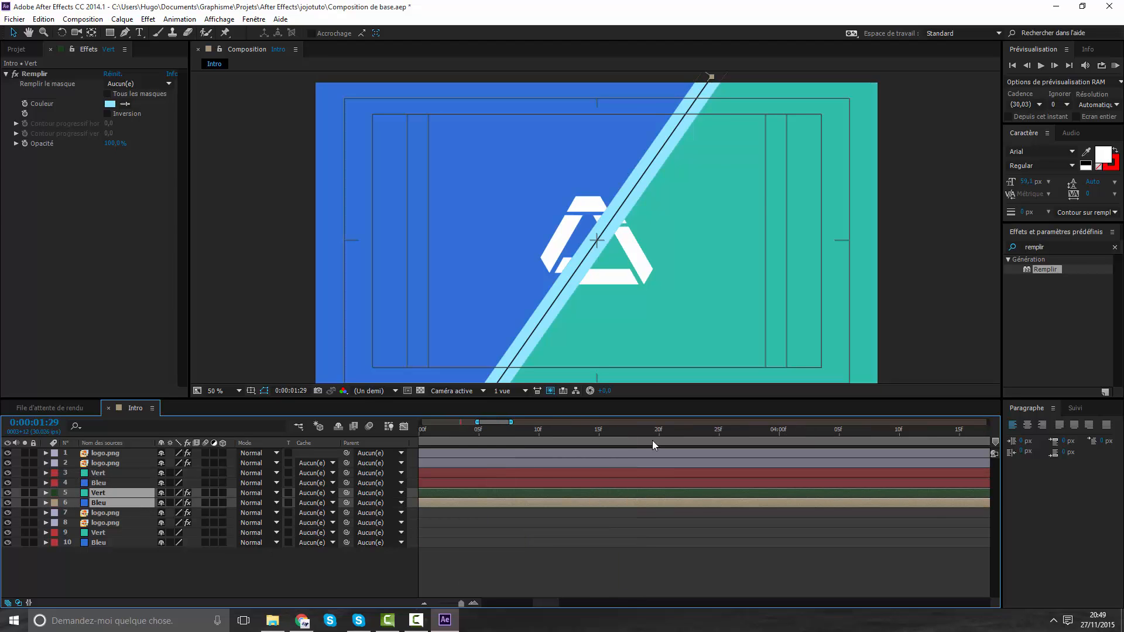
pyautogui.moveTo(476, 422); pyautogui.dragTo(321, 441)
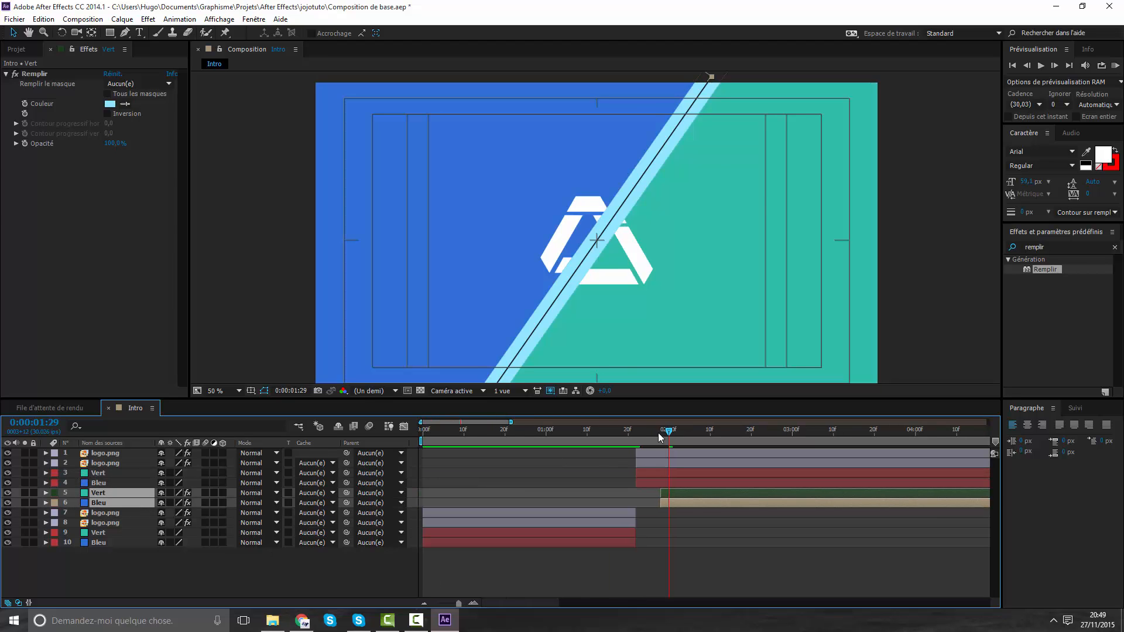
# Shift both light blue copies to start about three frames earlier, at 0:00:01:24, and preview the intro from the beginning.
pyautogui.moveTo(658, 433); pyautogui.dragTo(686, 462)
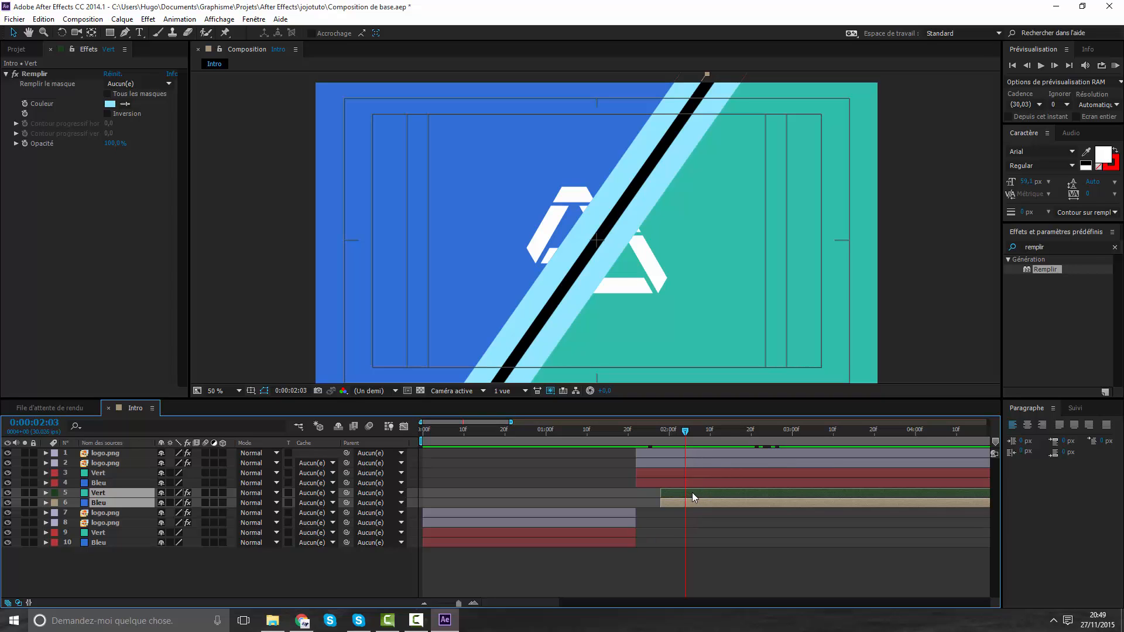
pyautogui.moveTo(701, 498); pyautogui.dragTo(688, 497)
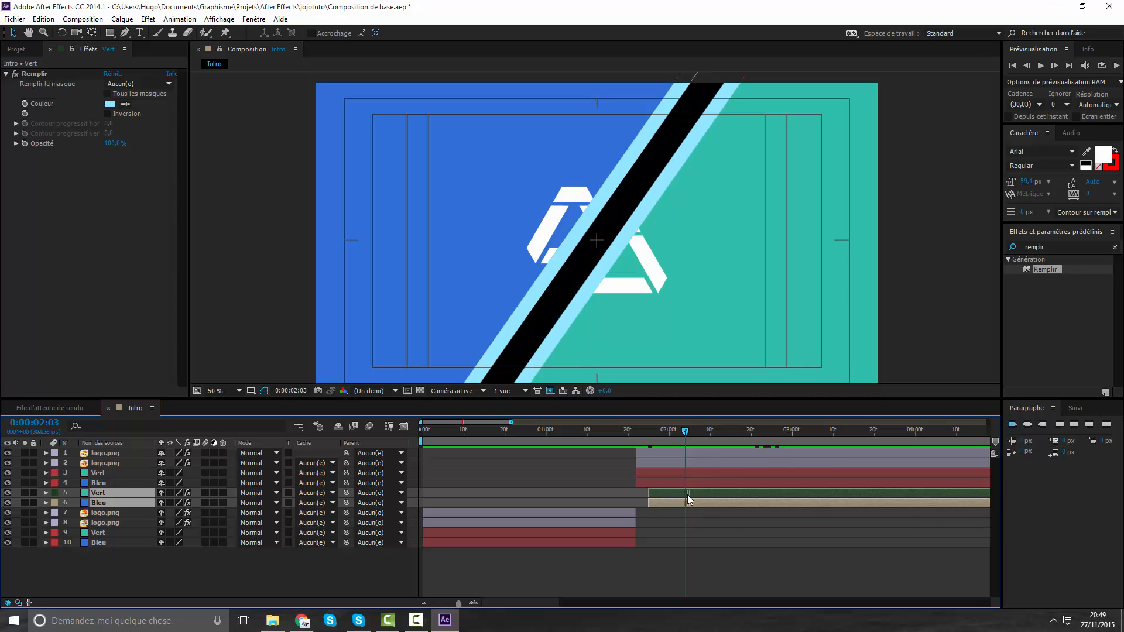
pyautogui.click(709, 435)
pyautogui.moveTo(720, 441); pyautogui.dragTo(45, 431)
pyautogui.press('KP_0')
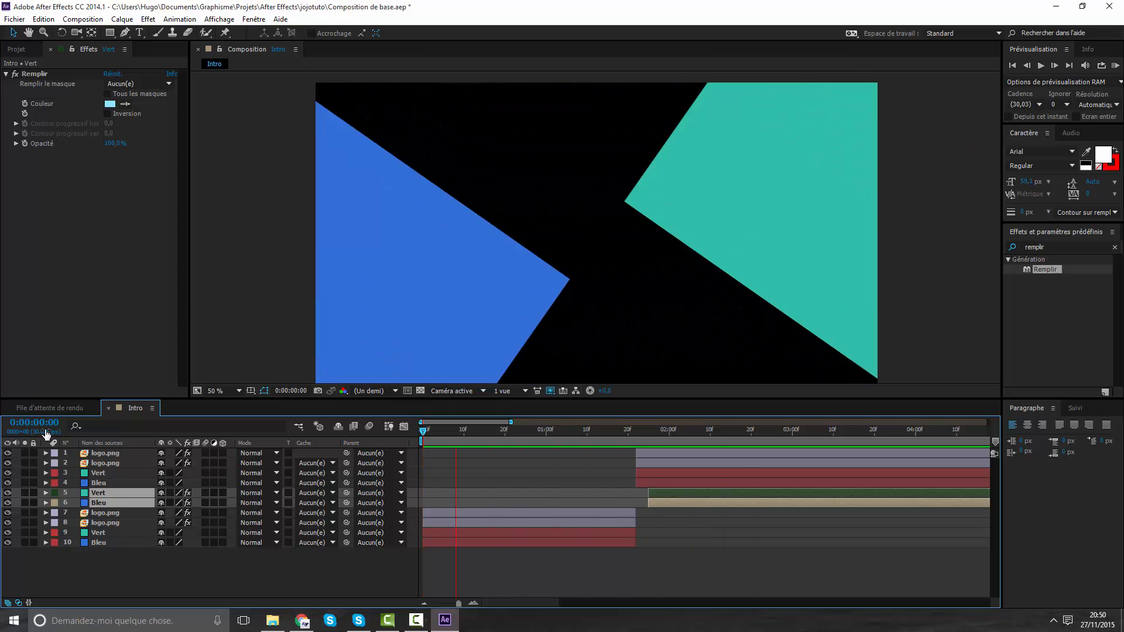
pyautogui.press('space')
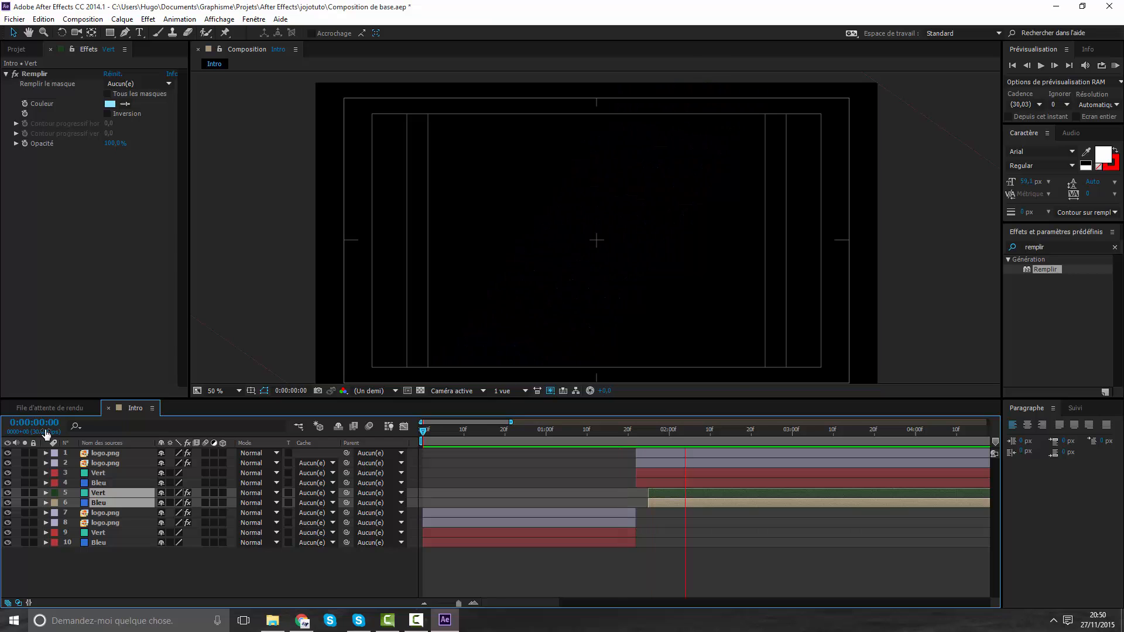
# Play Tuto Intro Jojol.mp4 from the Créations folder to examine the join between the halves, and return to After Effects.
pyautogui.moveTo(455, 438); pyautogui.dragTo(484, 448)
pyautogui.click(282, 623)
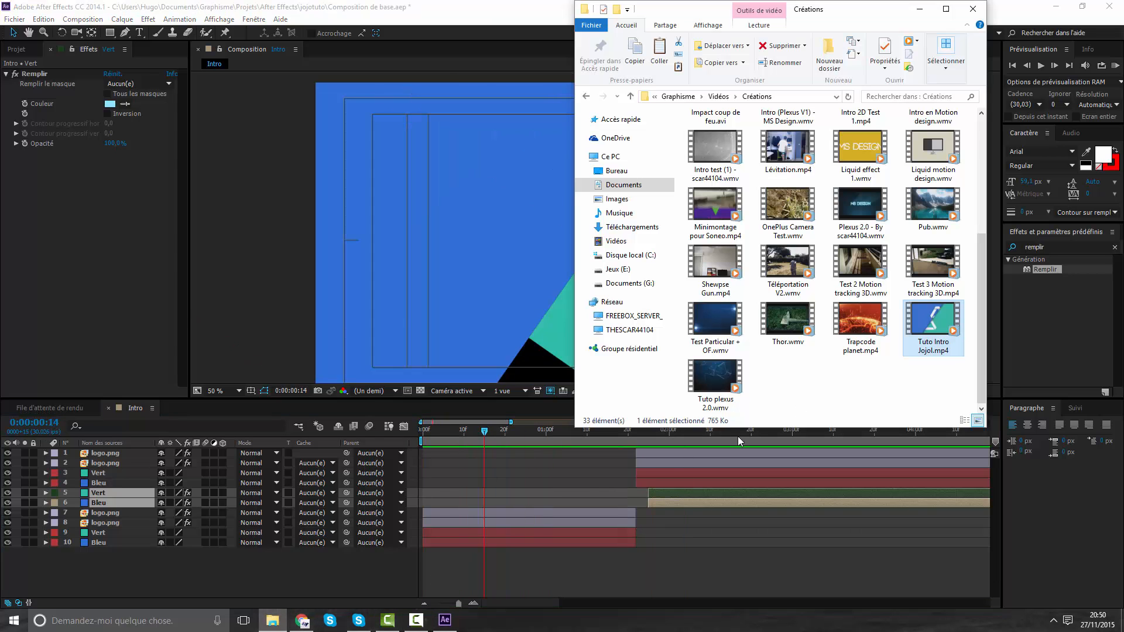
pyautogui.doubleClick(910, 346)
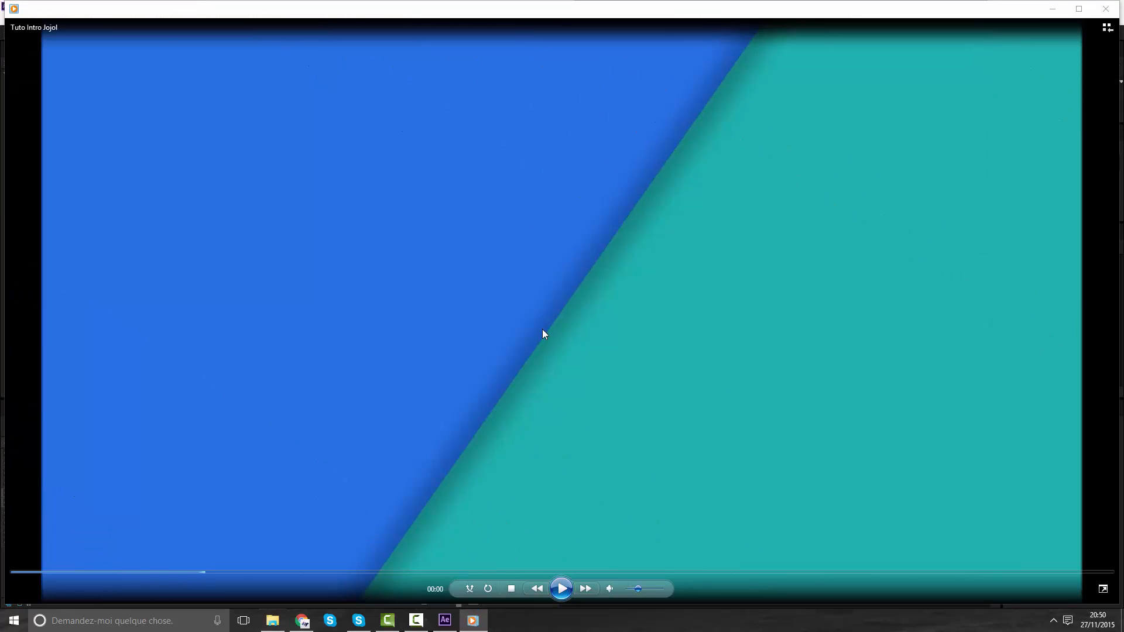
pyautogui.hotkey('alt', 'F4')
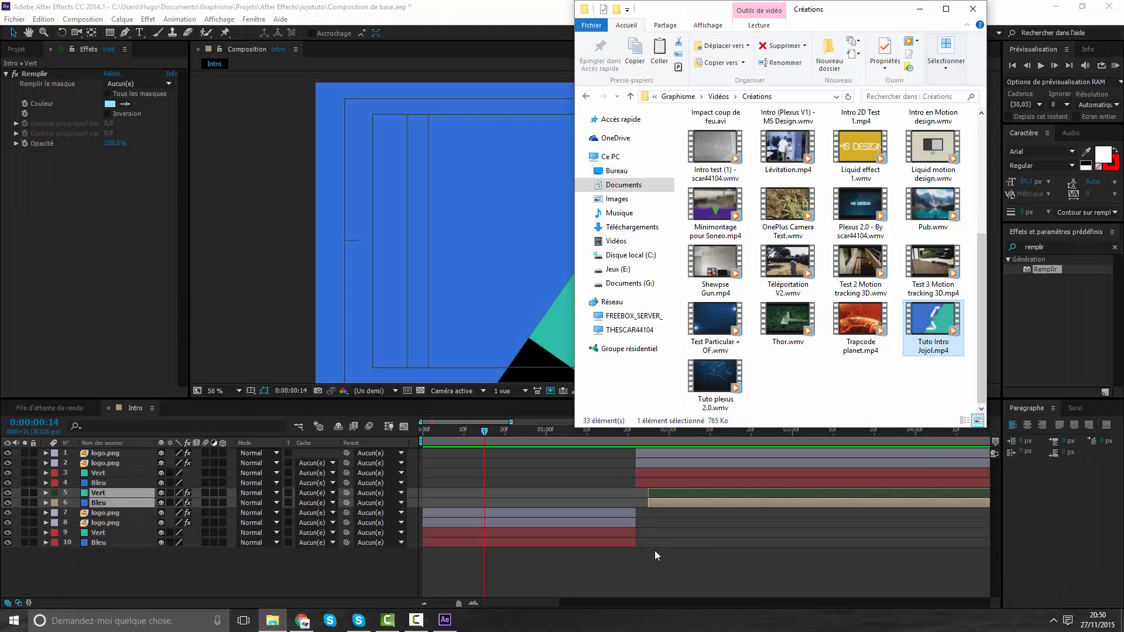
pyautogui.click(655, 552)
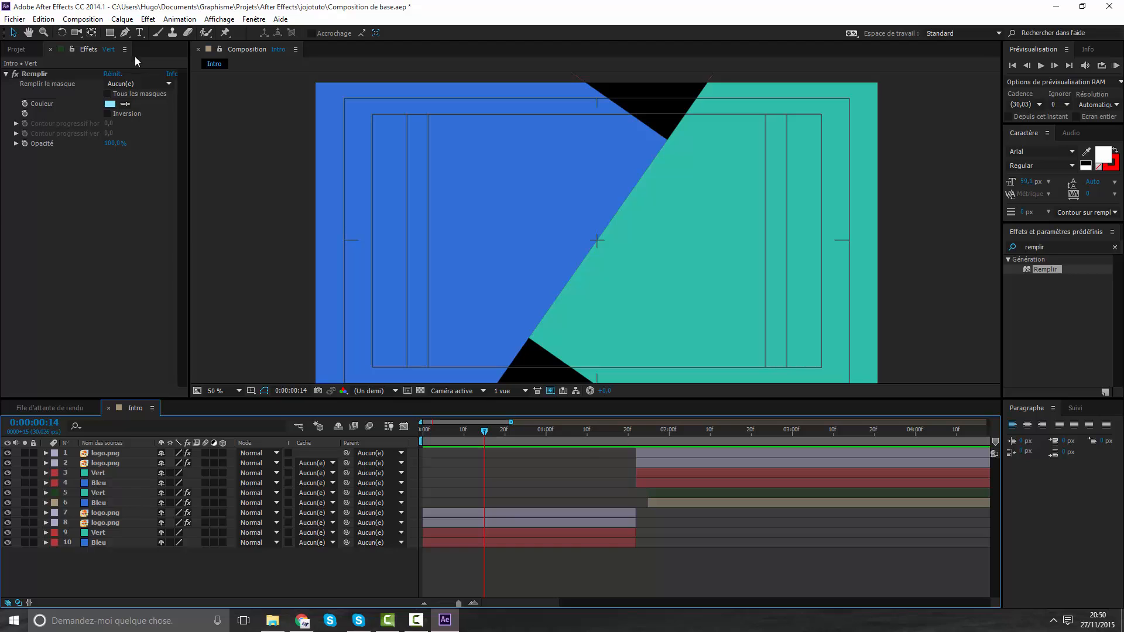
# Add a black (000000) solid of 1920 × 1080 px at the start of the composition.
pyautogui.press('Home')
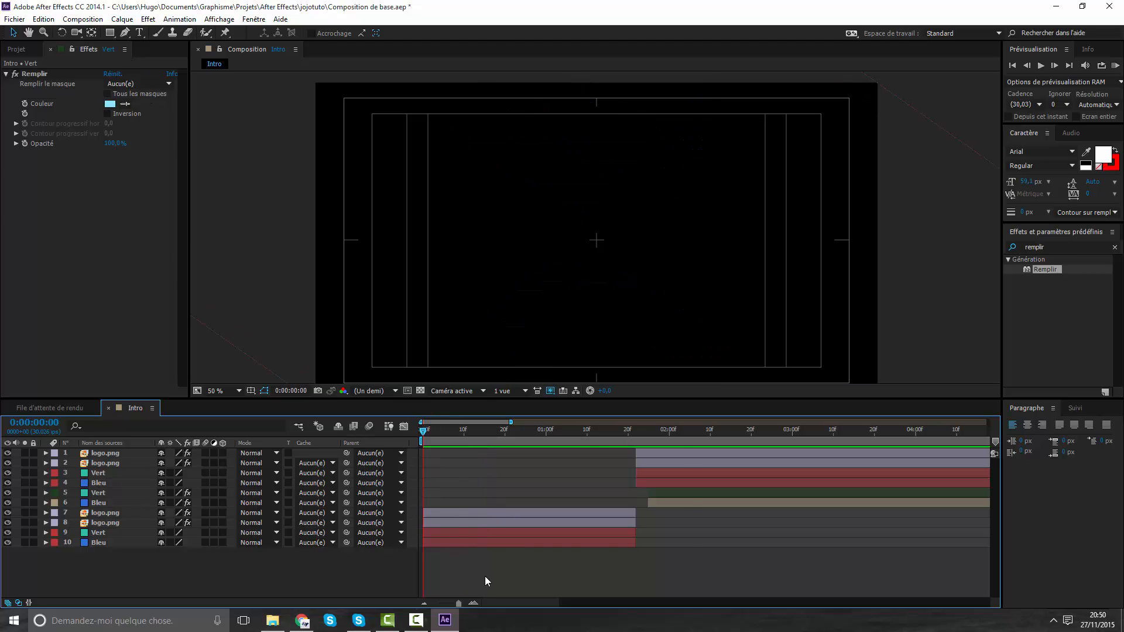
pyautogui.rightClick(484, 576)
pyautogui.moveTo(585, 467)
pyautogui.click(735, 480)
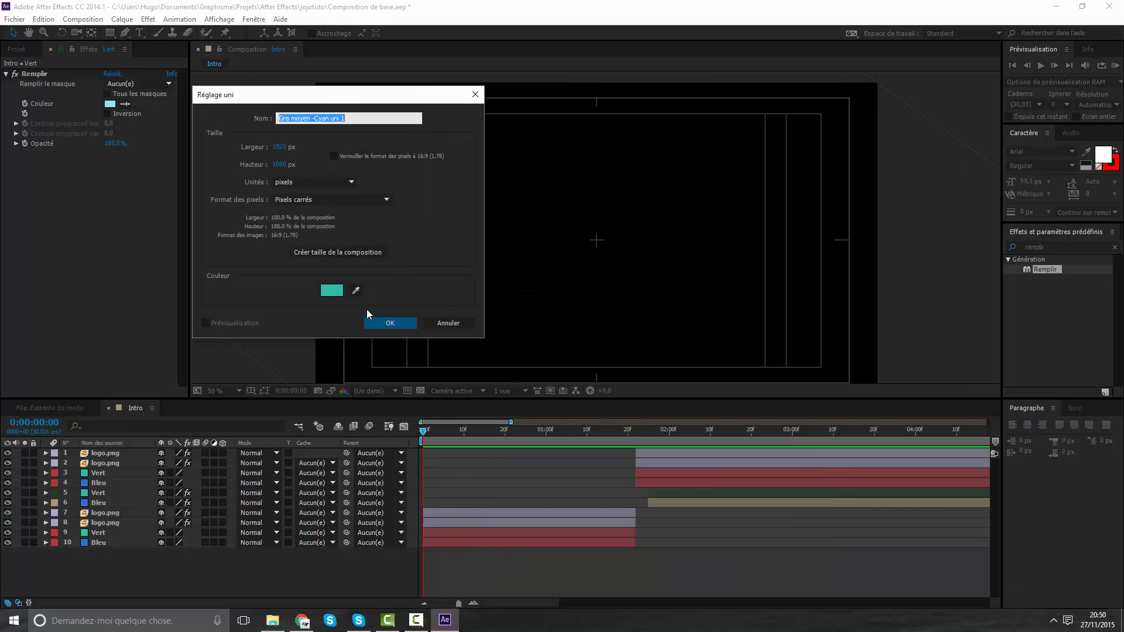
pyautogui.click(338, 292)
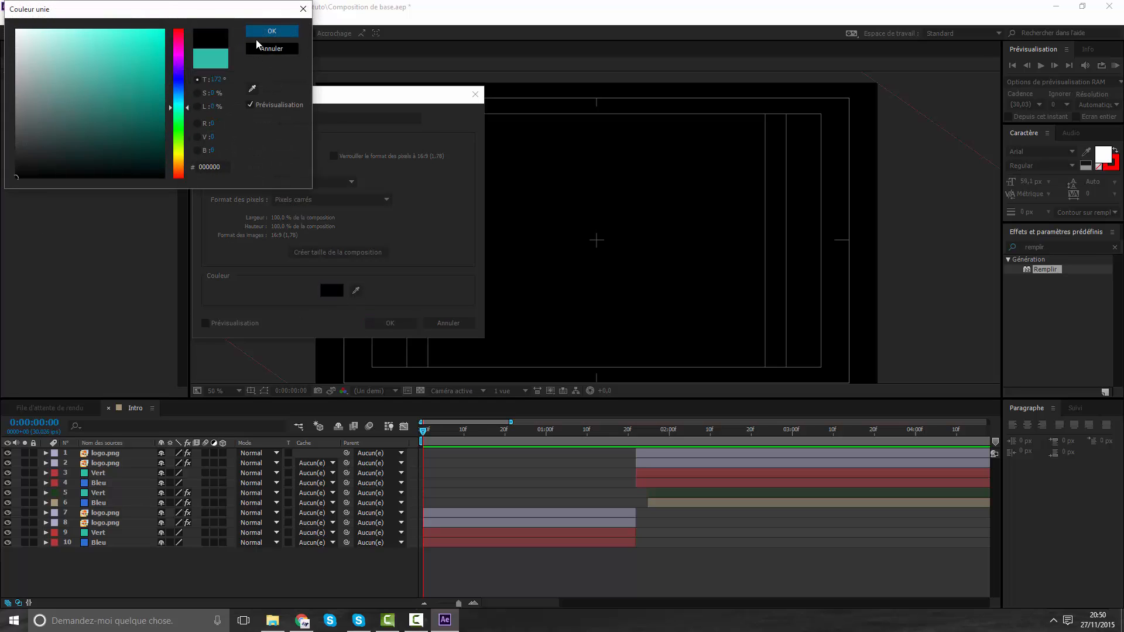
pyautogui.press('Escape')
pyautogui.click(390, 323)
# Hide the black solid to find 0:00:00:22, where the halves nearly meet, show it again, and set its opacity to 13%.
pyautogui.click(479, 436)
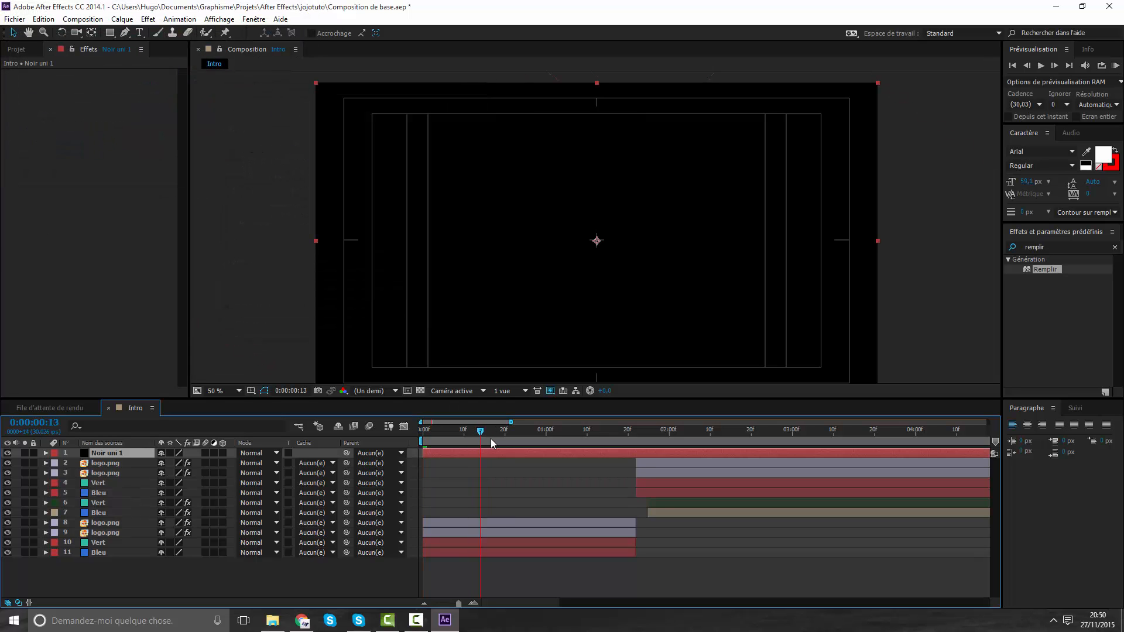
pyautogui.click(8, 453)
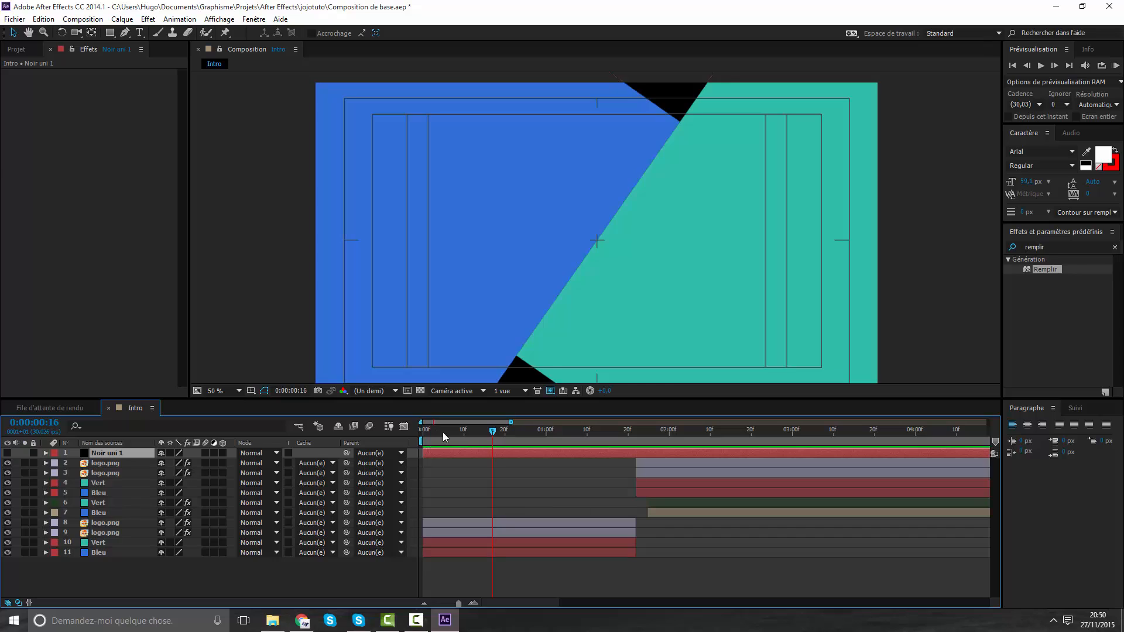
pyautogui.moveTo(492, 432); pyautogui.dragTo(517, 439)
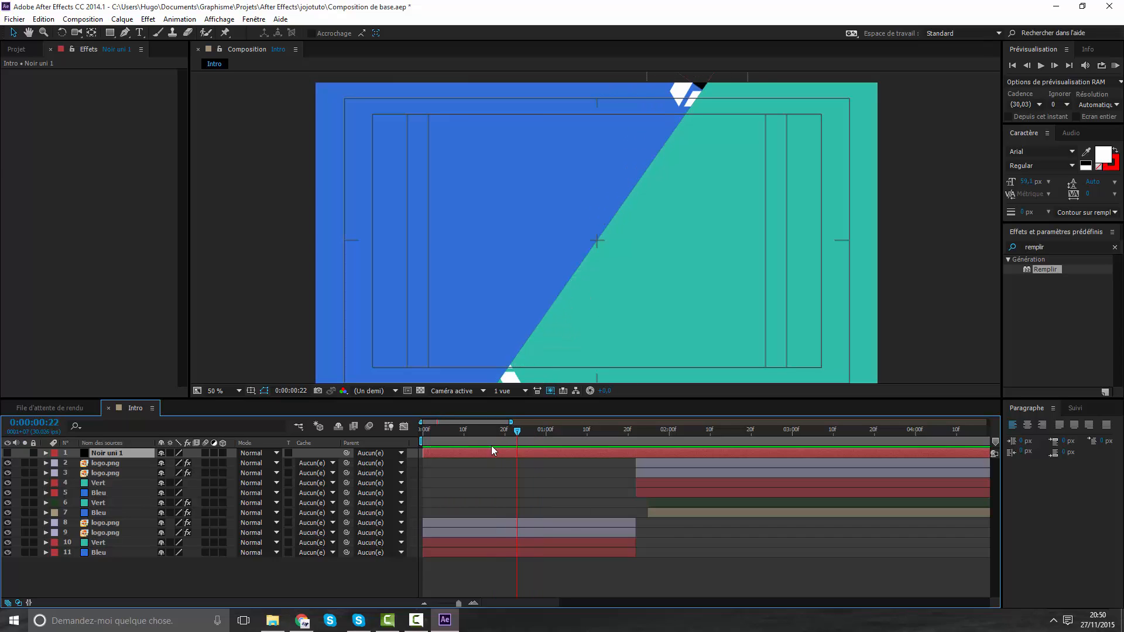
pyautogui.click(8, 453)
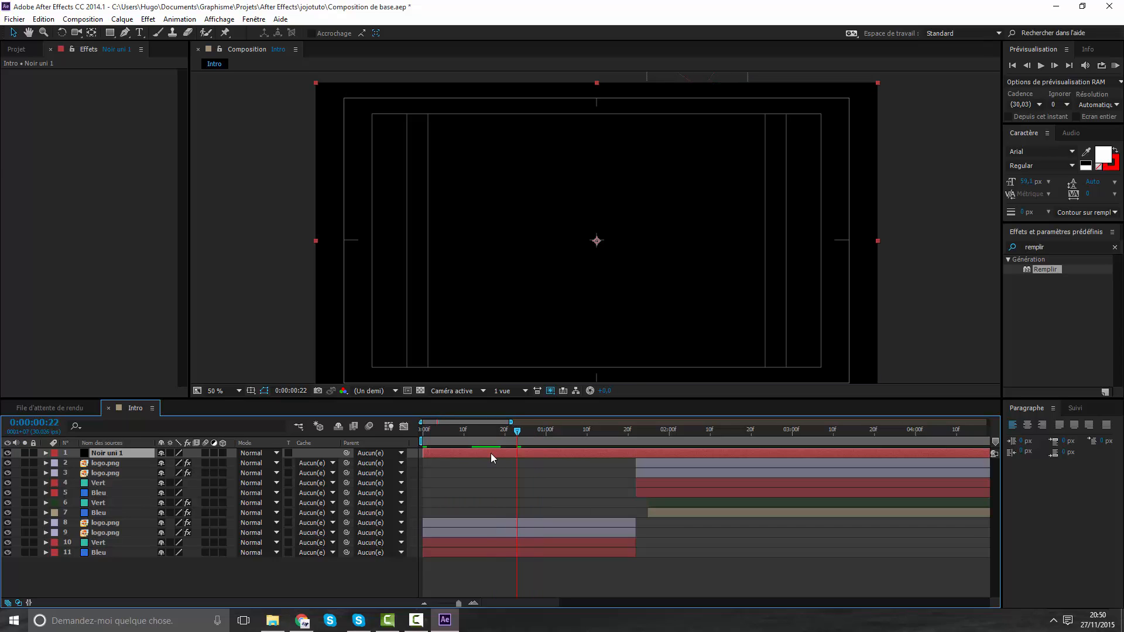
pyautogui.press('t')
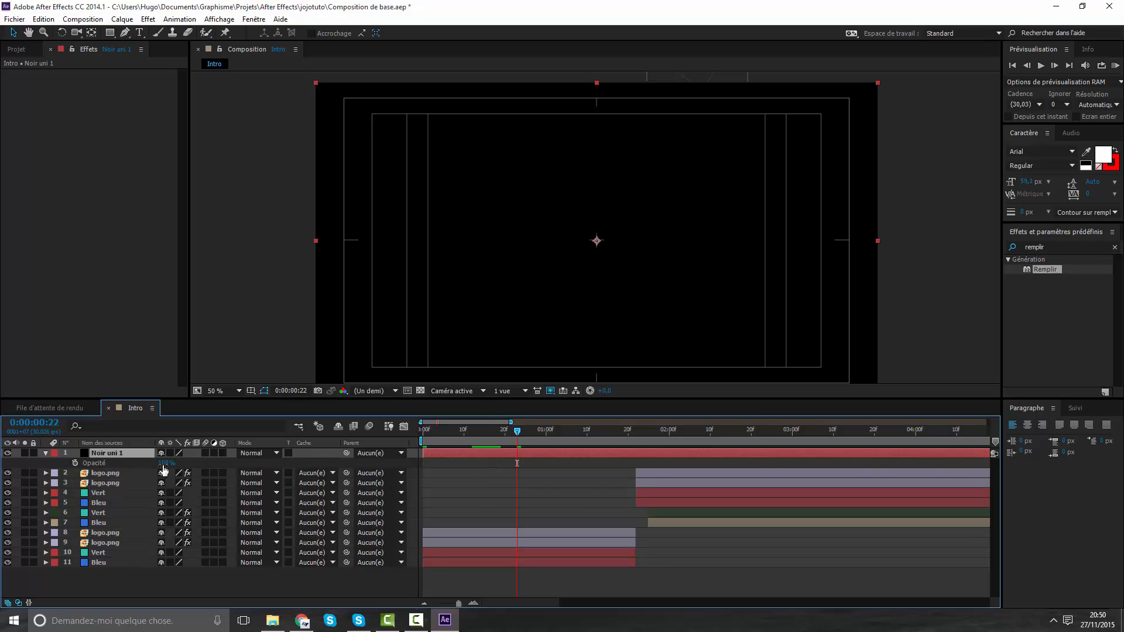
pyautogui.moveTo(166, 463); pyautogui.dragTo(117, 483)
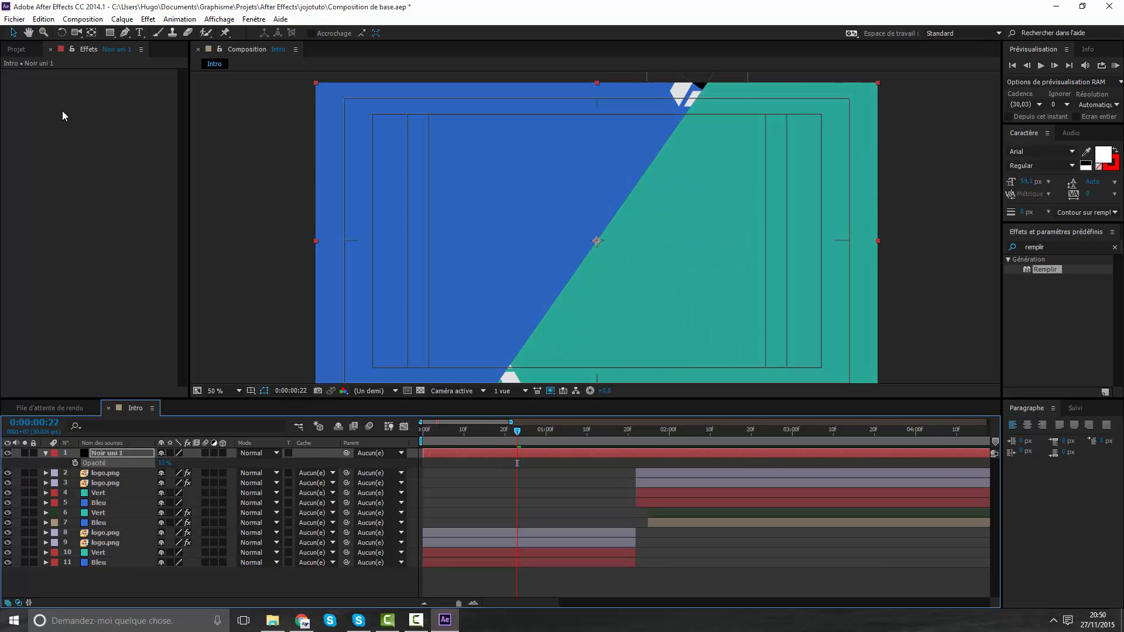
# Start a Pen mask on the black solid with two points just above the frame at the upper end of the diagonal join.
pyautogui.click(124, 33)
pyautogui.moveTo(606, 123); pyautogui.dragTo(578, 244)
pyautogui.scroll(1, 500, 263)
pyautogui.scroll(1, 592, 237)
pyautogui.moveTo(630, 99); pyautogui.dragTo(667, 219)
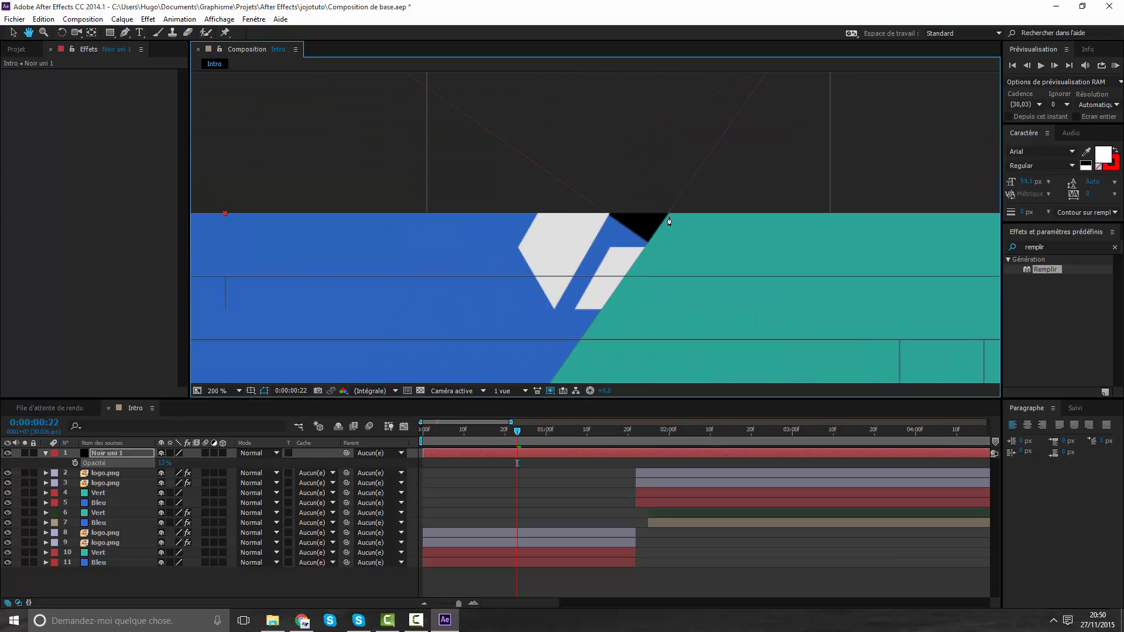
pyautogui.click(658, 210)
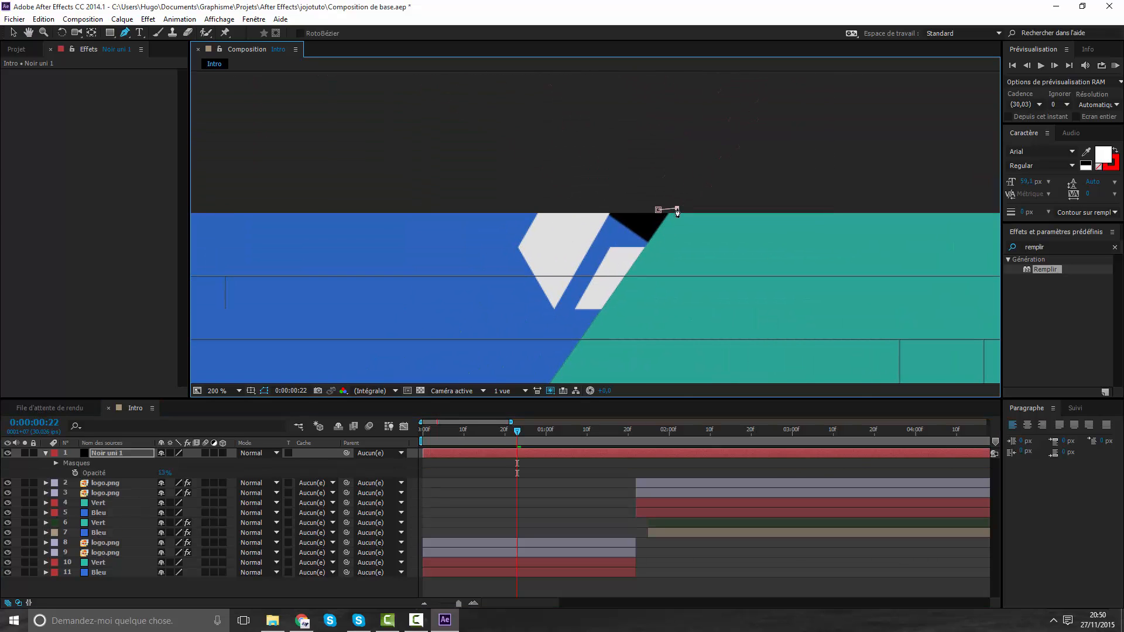
pyautogui.hotkey('ctrl', 'z')
pyautogui.hotkey('ctrl', 'z')
pyautogui.click(662, 210)
pyautogui.click(674, 210)
# Complete the mask as a thin strip along the join, with two points just below the frame, and close it at its first point.
pyautogui.moveTo(612, 349); pyautogui.dragTo(772, 47)
pyautogui.moveTo(604, 318); pyautogui.dragTo(775, 26)
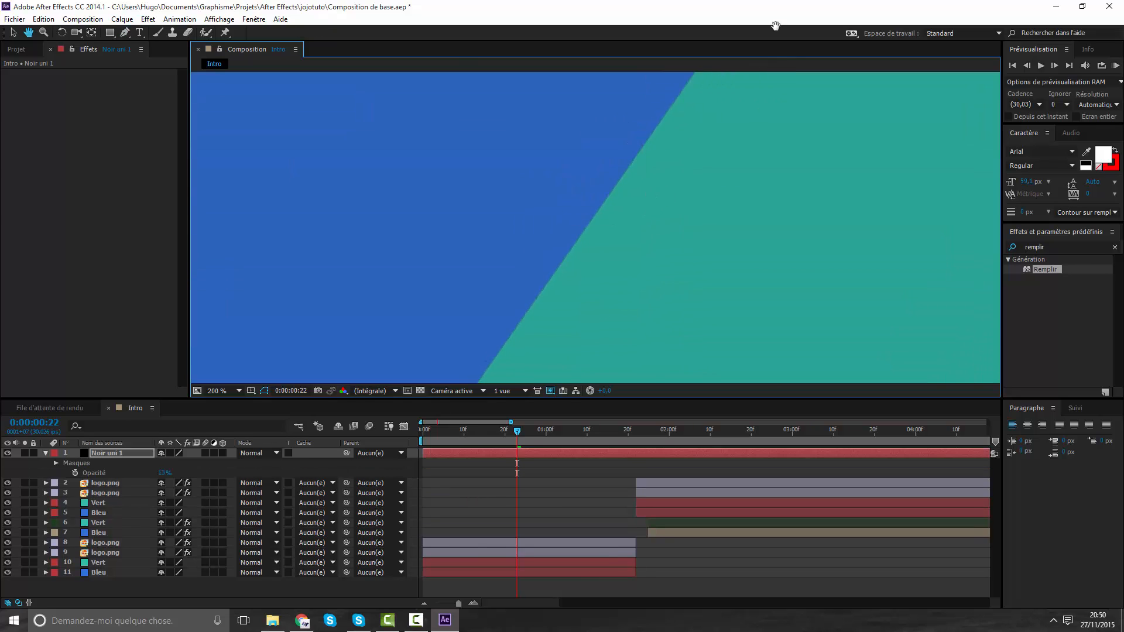
pyautogui.click(597, 223)
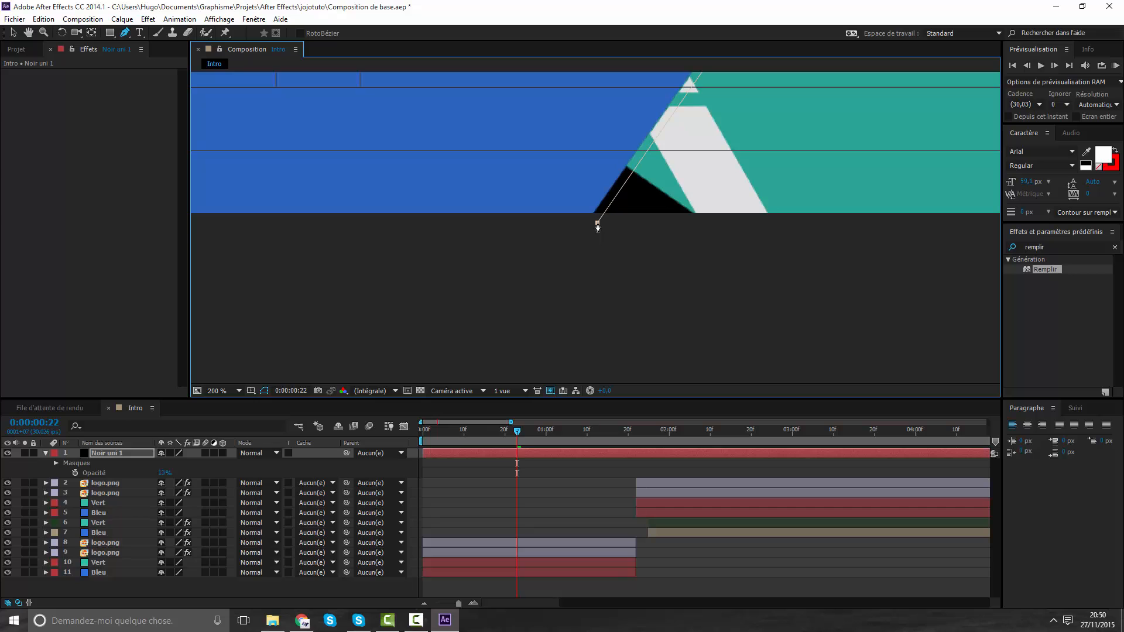
pyautogui.click(576, 225)
pyautogui.moveTo(604, 199); pyautogui.dragTo(299, 580)
pyautogui.moveTo(652, 138); pyautogui.dragTo(334, 561)
pyautogui.moveTo(655, 87); pyautogui.dragTo(511, 387)
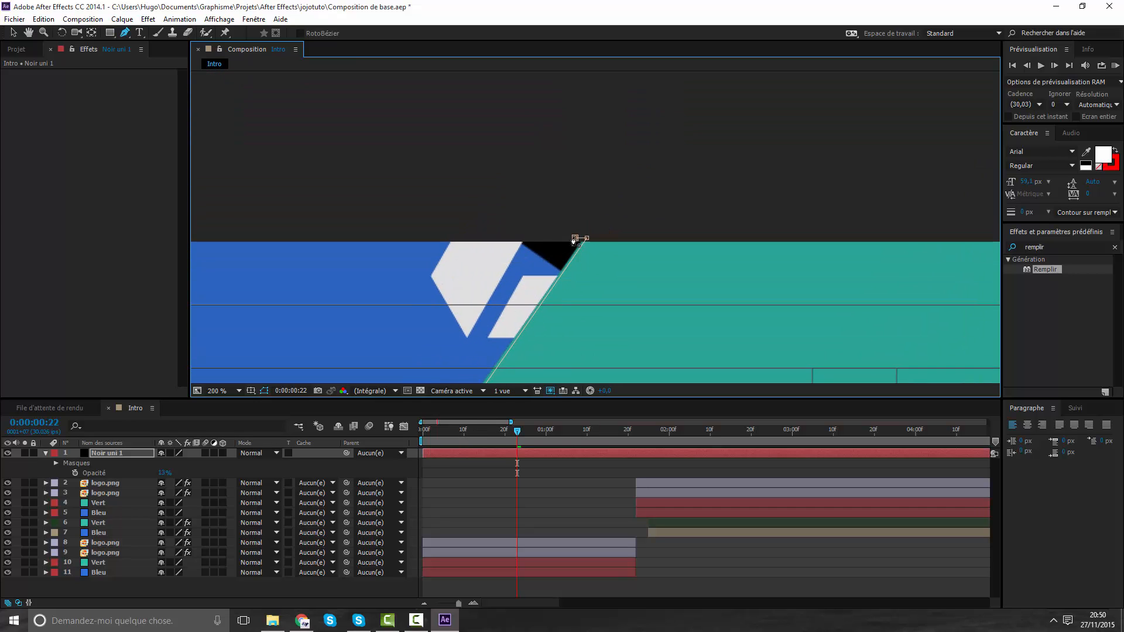
# Extend the strip mask outside the frame along the diagonal, moving its upper-right corner outward and its lower-left corner outward.
pyautogui.moveTo(590, 245); pyautogui.dragTo(626, 277)
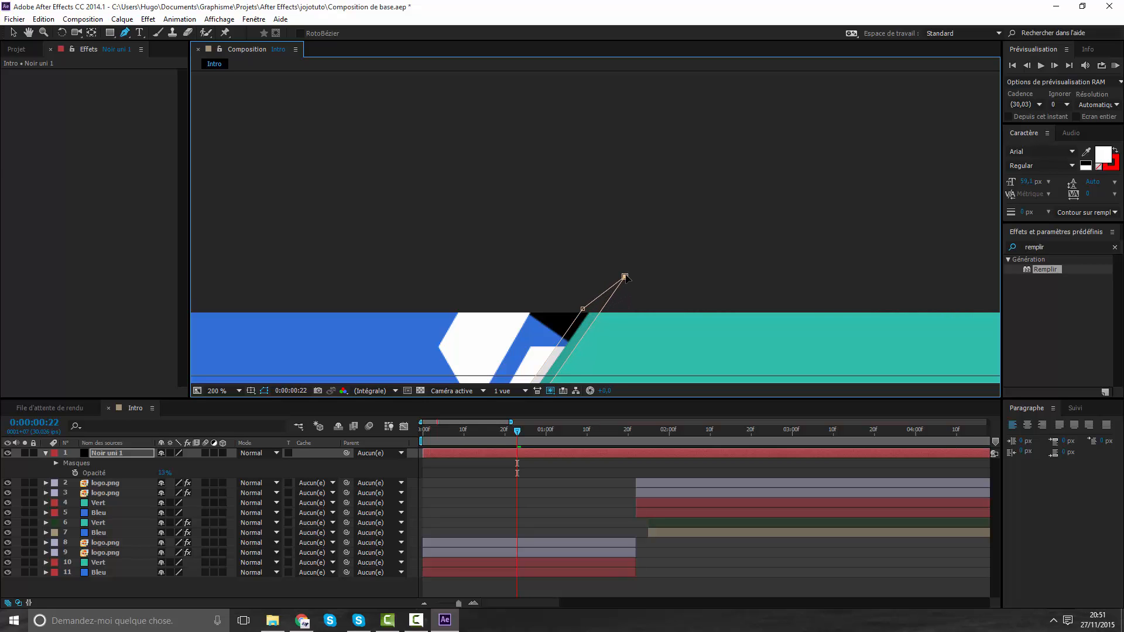
pyautogui.moveTo(583, 309); pyautogui.dragTo(728, 75)
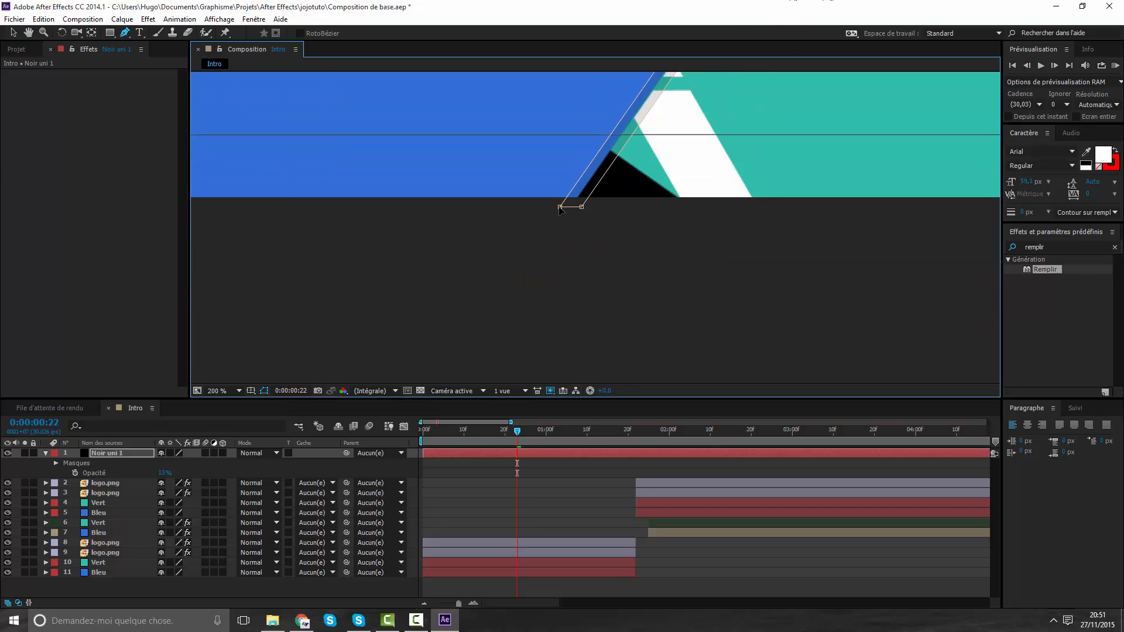
pyautogui.moveTo(559, 209); pyautogui.dragTo(532, 243)
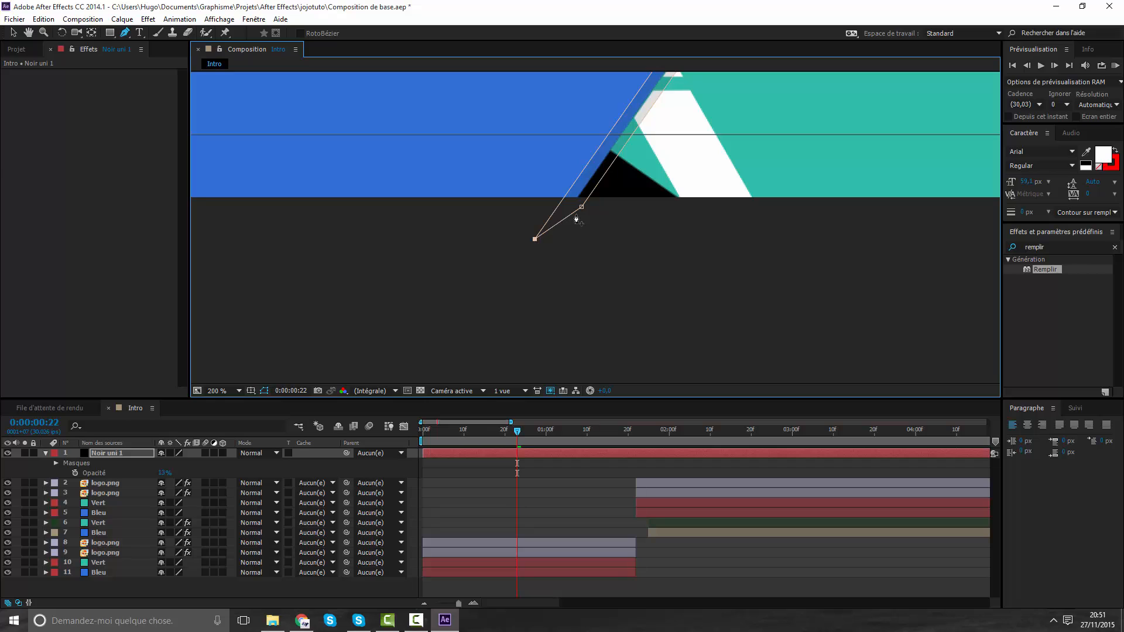
# Move the strip mask's lower-right corner further outside the frame along the diagonal and set the black solid's opacity to 100%.
pyautogui.moveTo(582, 207); pyautogui.dragTo(555, 247)
pyautogui.click(165, 473)
pyautogui.write('100')
pyautogui.press('Return')
pyautogui.click(485, 493)
pyautogui.scroll(-3, 613, 211)
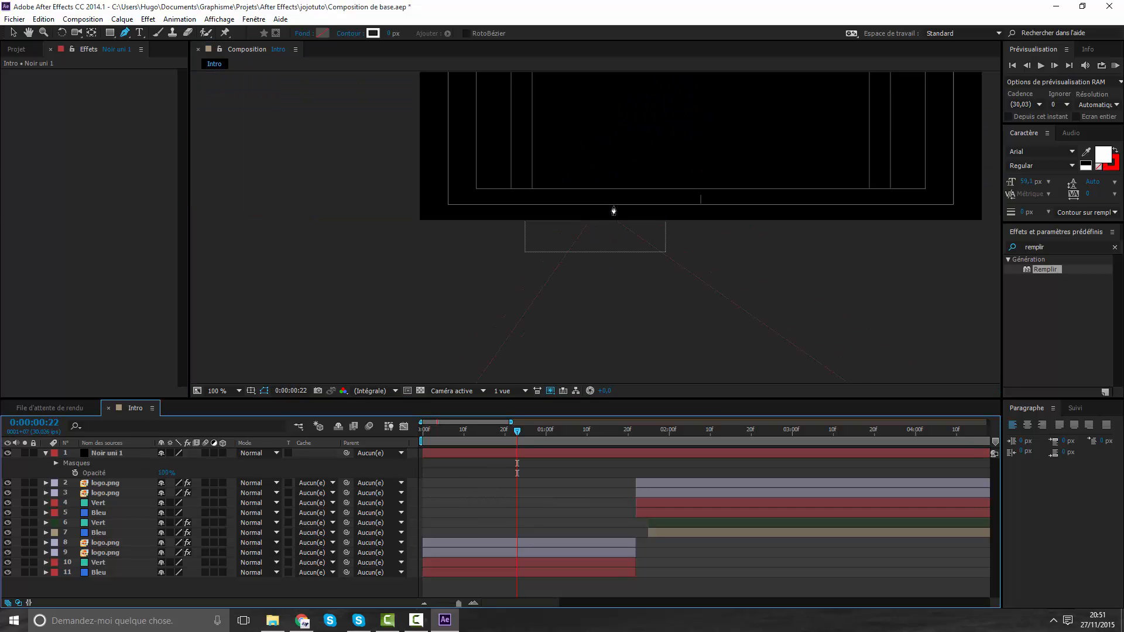
pyautogui.scroll(1, 602, 282)
pyautogui.moveTo(677, 190); pyautogui.dragTo(624, 253)
pyautogui.click(435, 454)
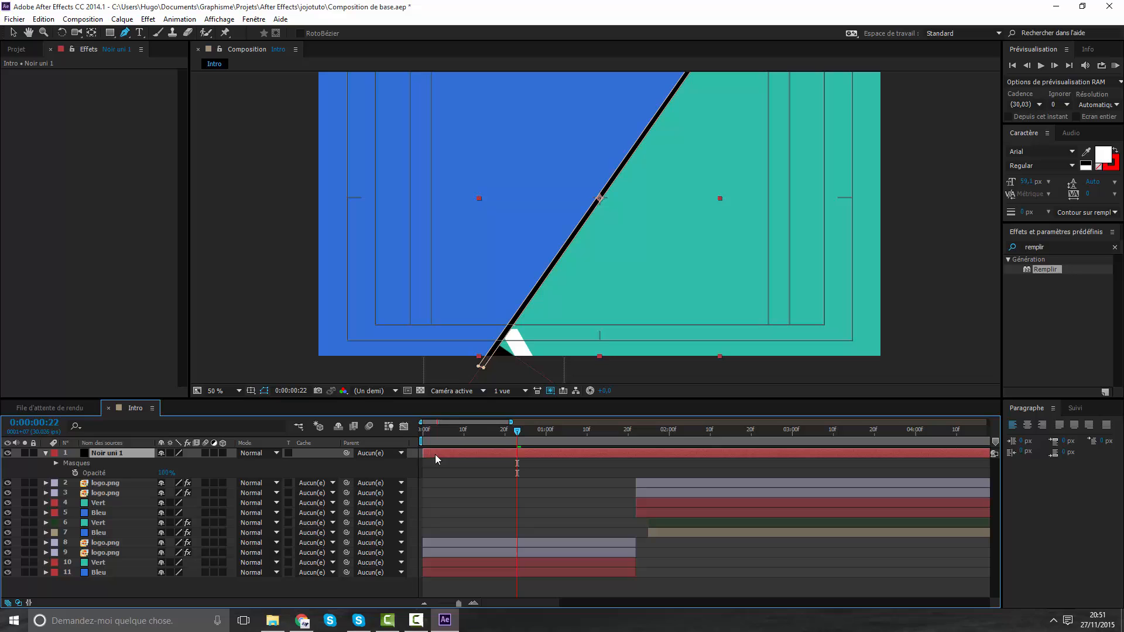
# Feather the strip mask on the black solid equally in both directions to give it soft, shadow-like edges along the join.
pyautogui.click(56, 463)
pyautogui.click(69, 472)
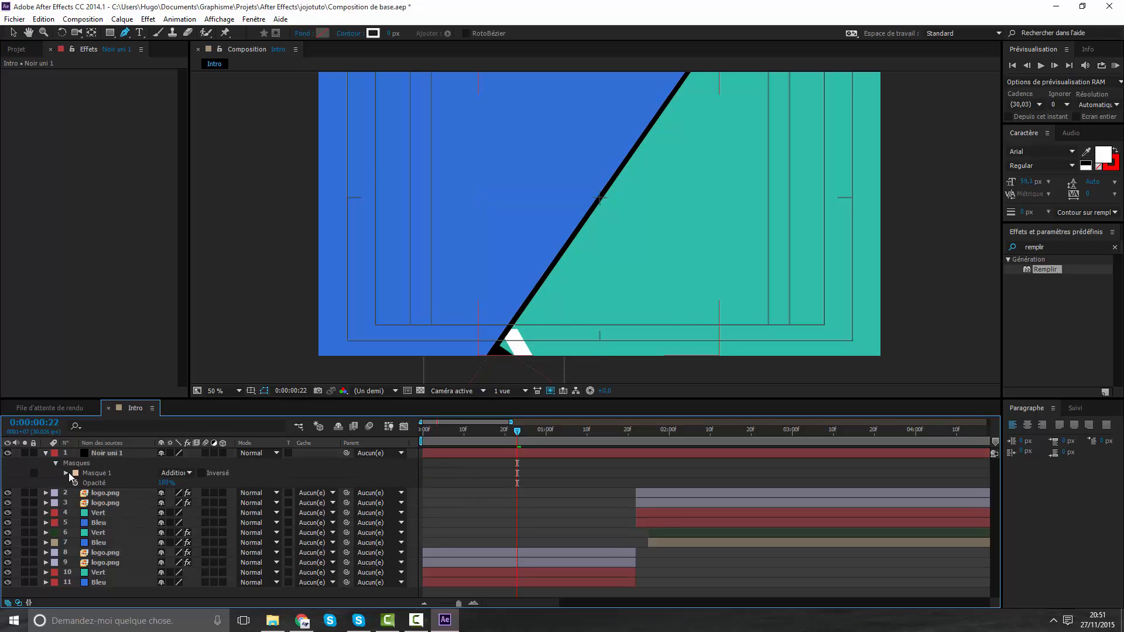
pyautogui.click(66, 472)
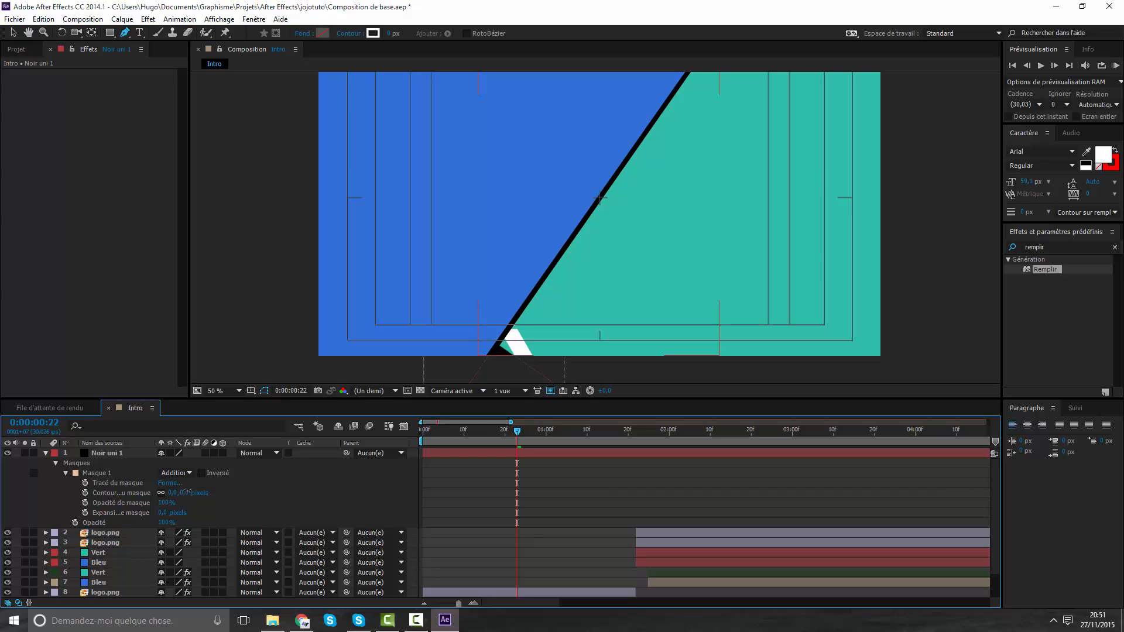
pyautogui.moveTo(187, 496); pyautogui.dragTo(210, 500)
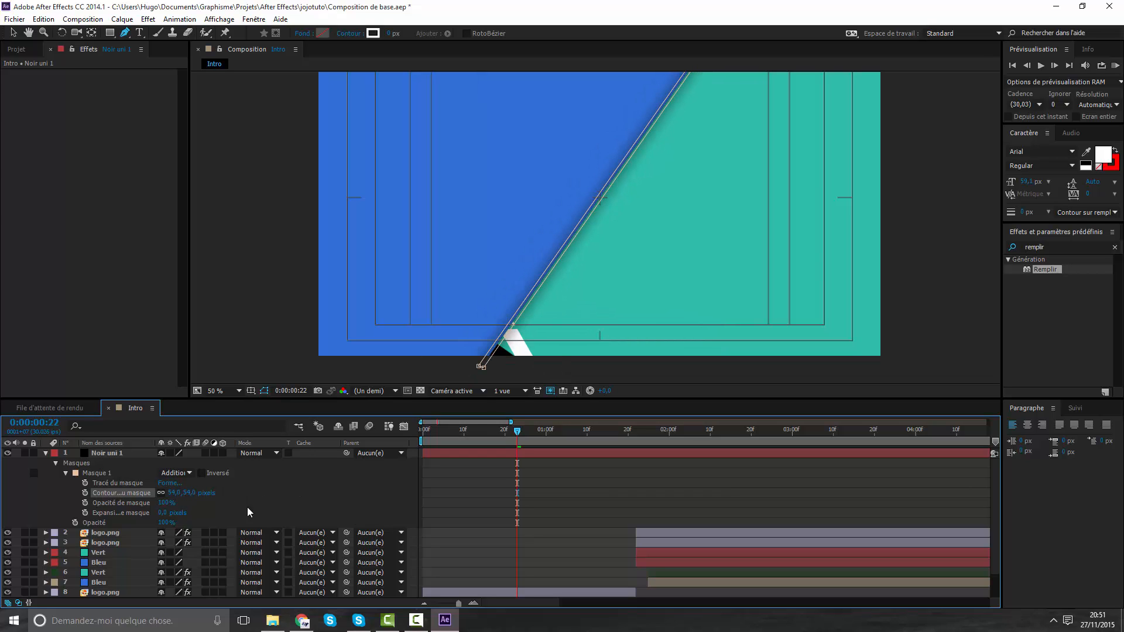
pyautogui.click(434, 521)
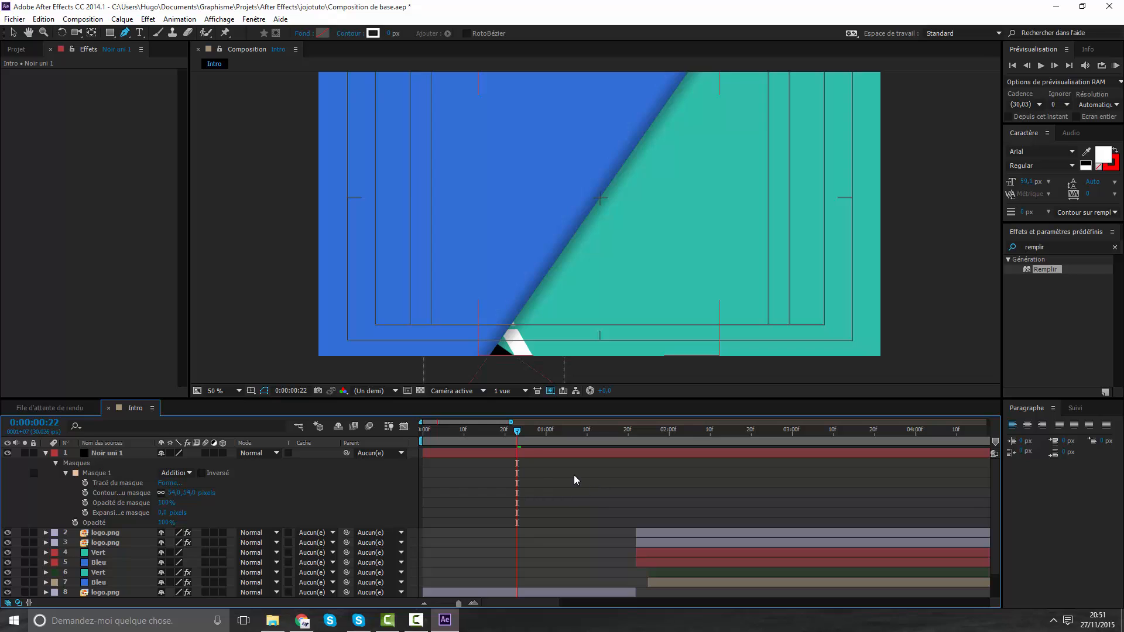
# Lower the feathered black solid's opacity well below half for a subtle shadow along the diagonal join.
pyautogui.click(526, 451)
pyautogui.press('t')
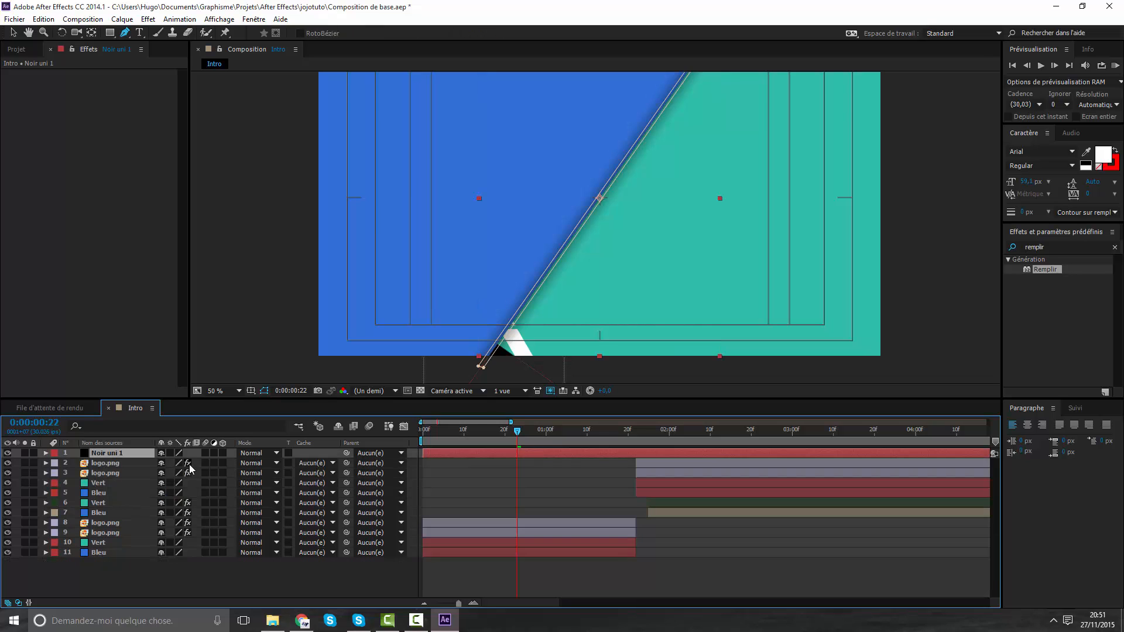
pyautogui.moveTo(166, 463); pyautogui.dragTo(33, 479)
pyautogui.click(408, 532)
pyautogui.hscroll(5, 621, 545)
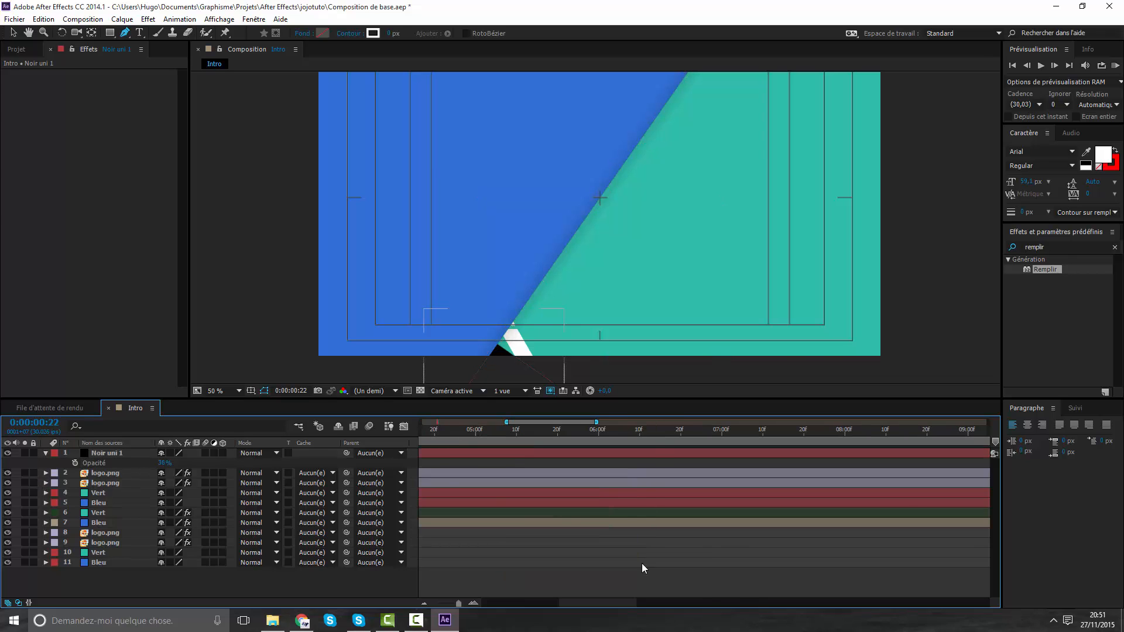
# Fit the composition view up to 100% and hide the title/action safe guides.
pyautogui.click(218, 391)
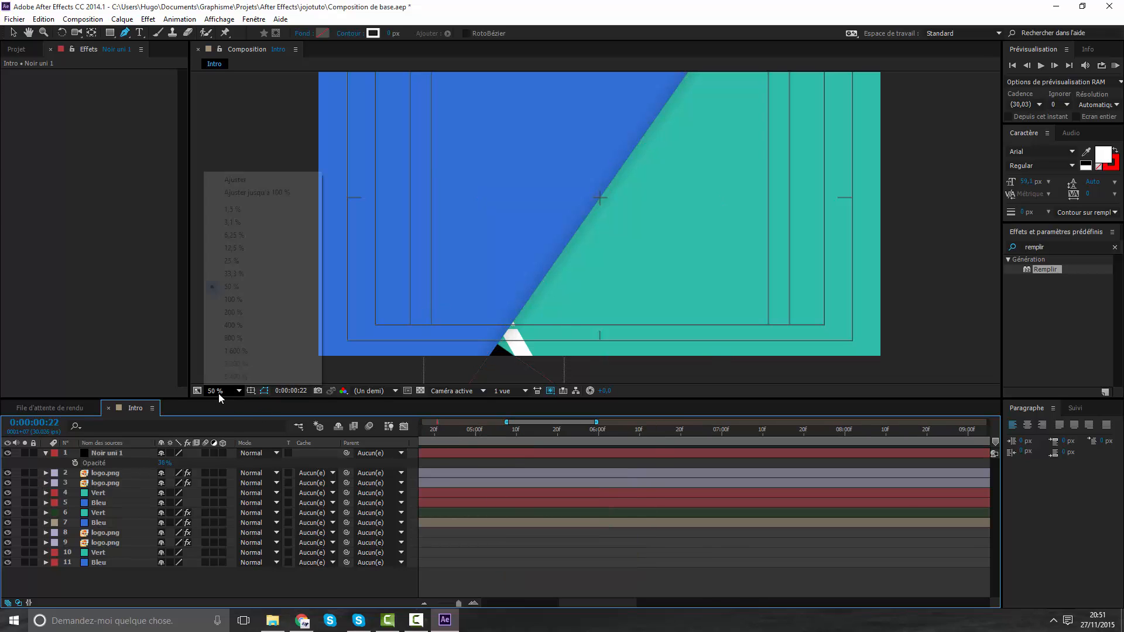
pyautogui.click(265, 193)
pyautogui.click(250, 391)
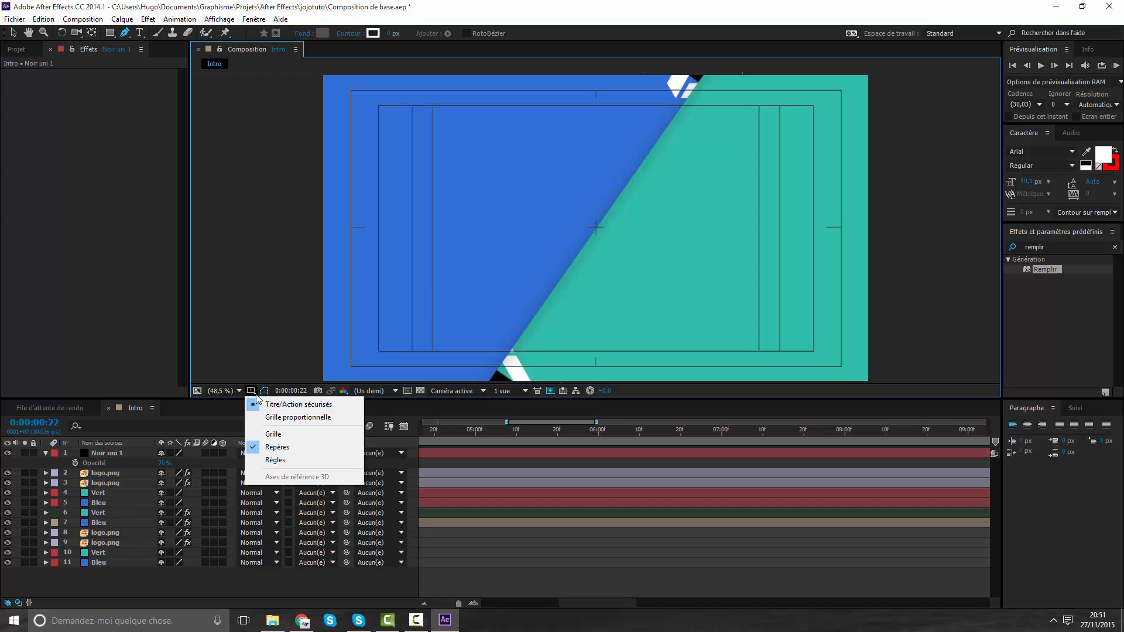
pyautogui.click(298, 405)
# Return to the start of the composition and run a RAM preview of the intro with its shadow.
pyautogui.moveTo(439, 432); pyautogui.dragTo(303, 428)
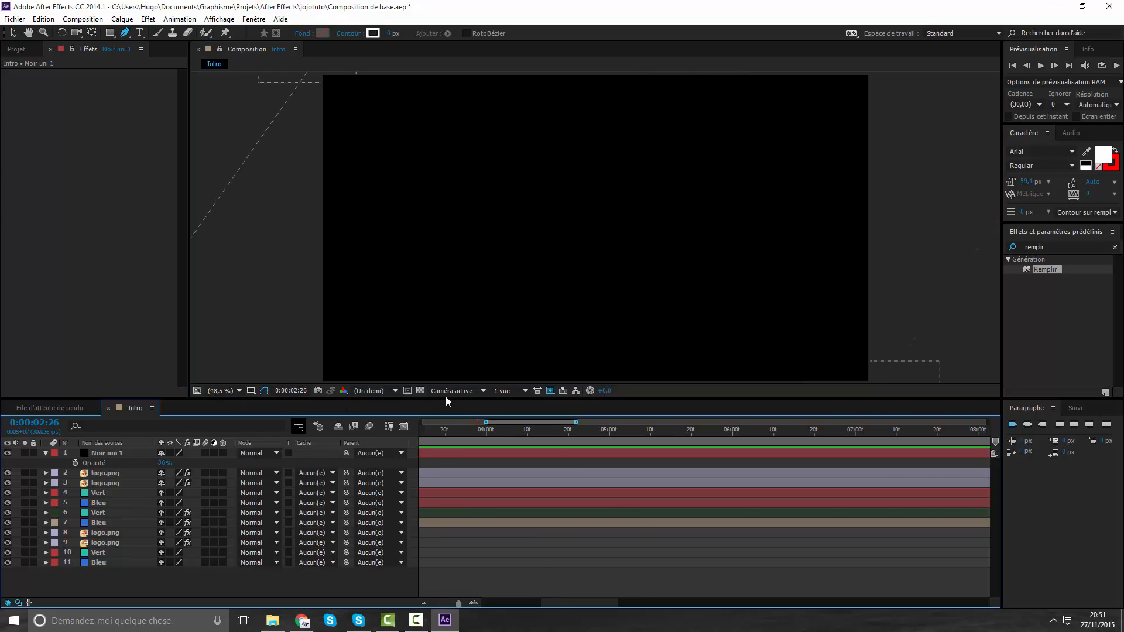
pyautogui.moveTo(558, 594); pyautogui.dragTo(439, 609)
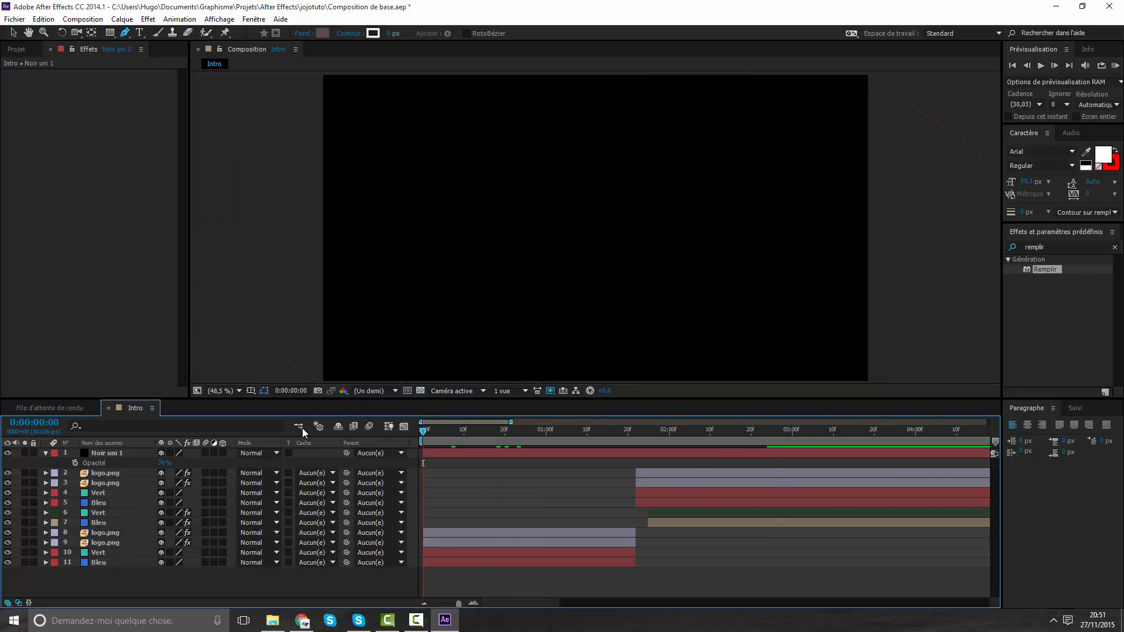
pyautogui.press('KP_0')
# Scrub through the closing halves and joining logo to check the shadow, stopping at 0:00:01:21 where the second set of layers begins.
pyautogui.moveTo(456, 437); pyautogui.dragTo(462, 462)
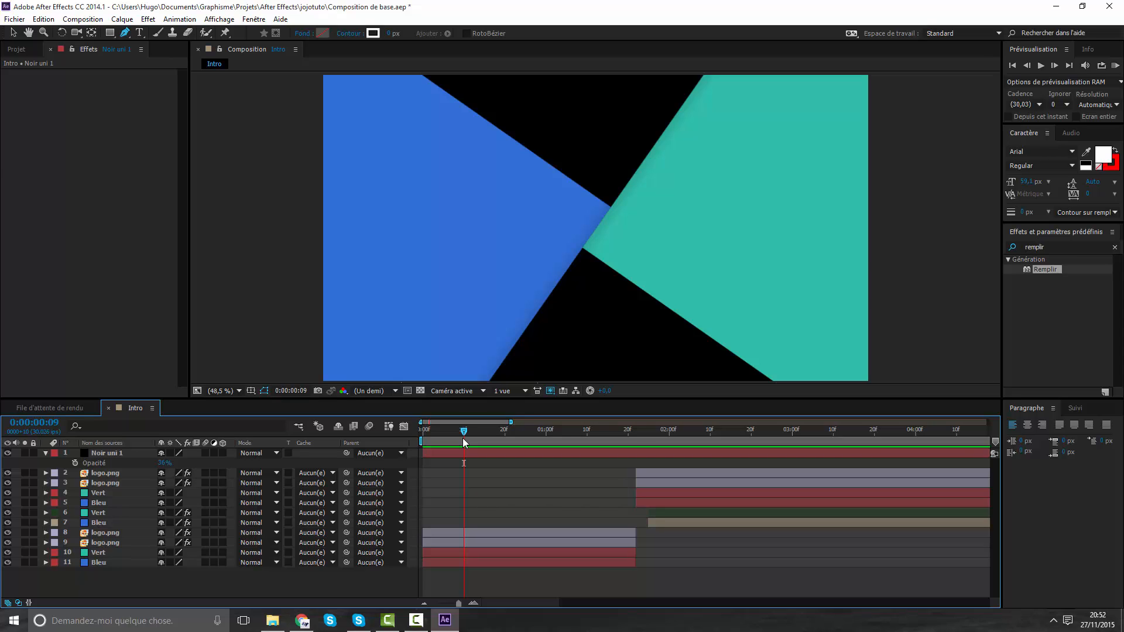
pyautogui.click(14, 49)
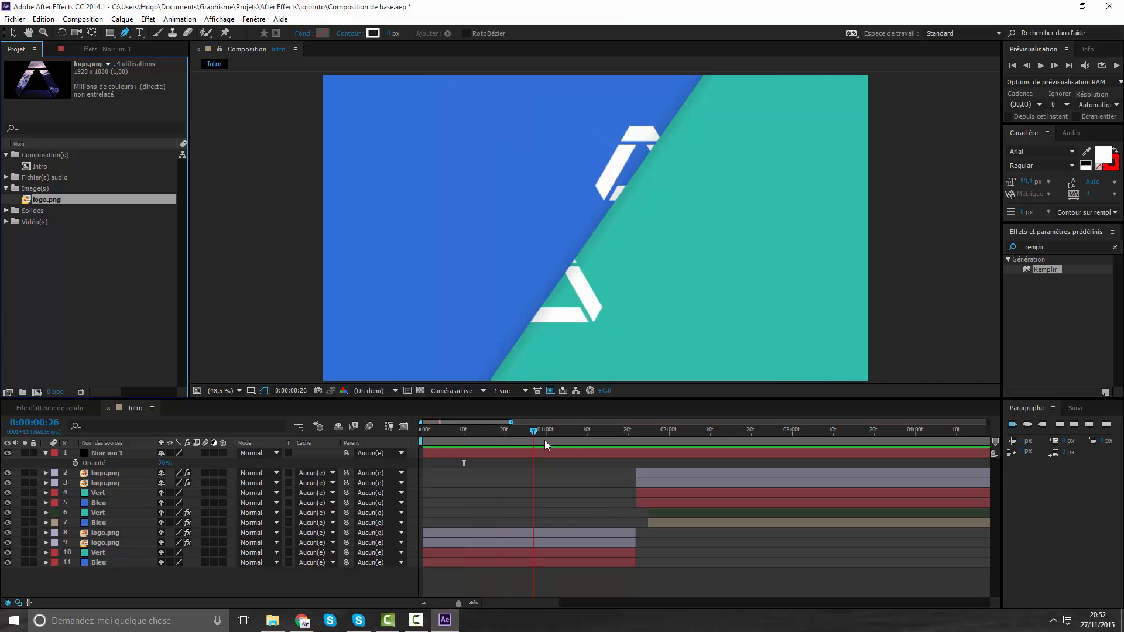
pyautogui.moveTo(736, 462); pyautogui.dragTo(581, 459)
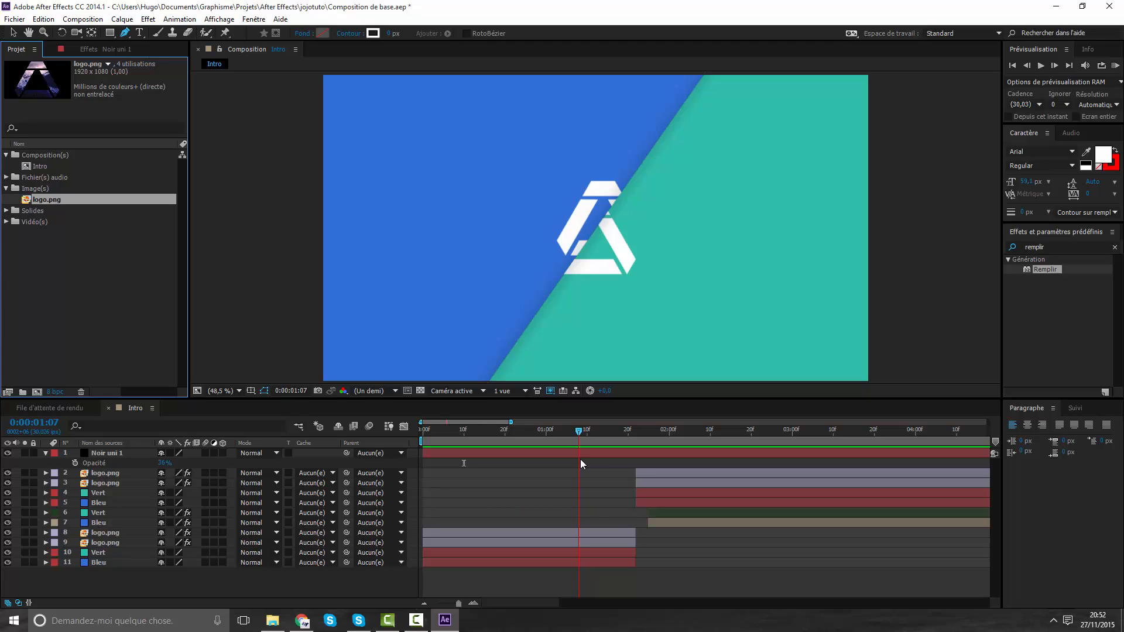
pyautogui.moveTo(580, 459); pyautogui.dragTo(636, 438)
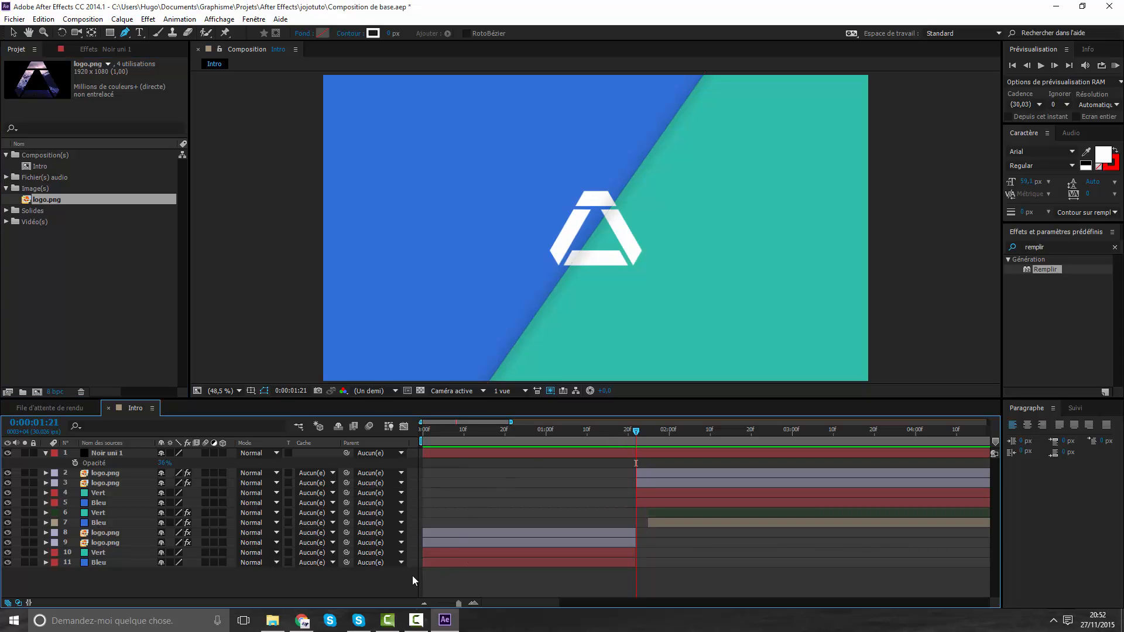